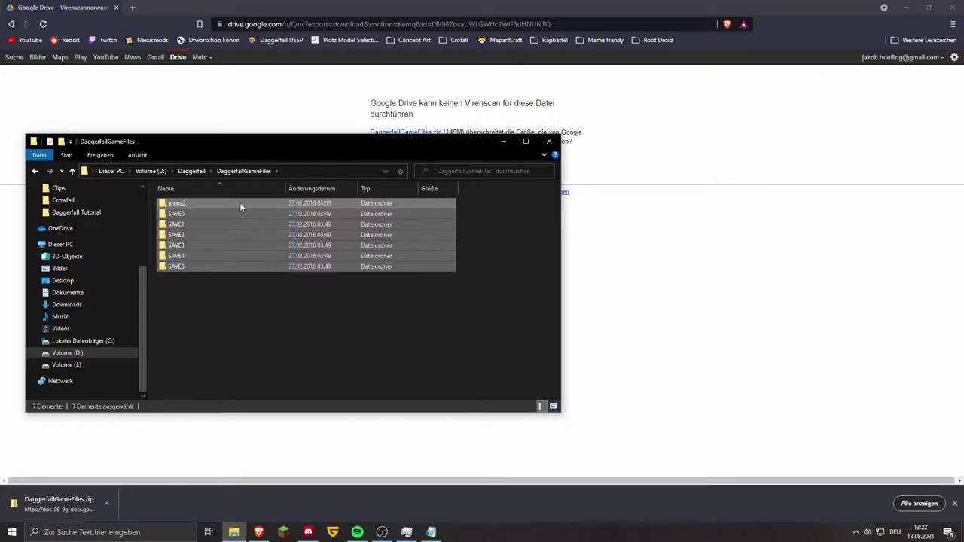
# Step: Look through the arena2 folder inside DaggerfallGameFiles and return to the parent Daggerfall folder
pyautogui.scroll(-5, 263, 221)
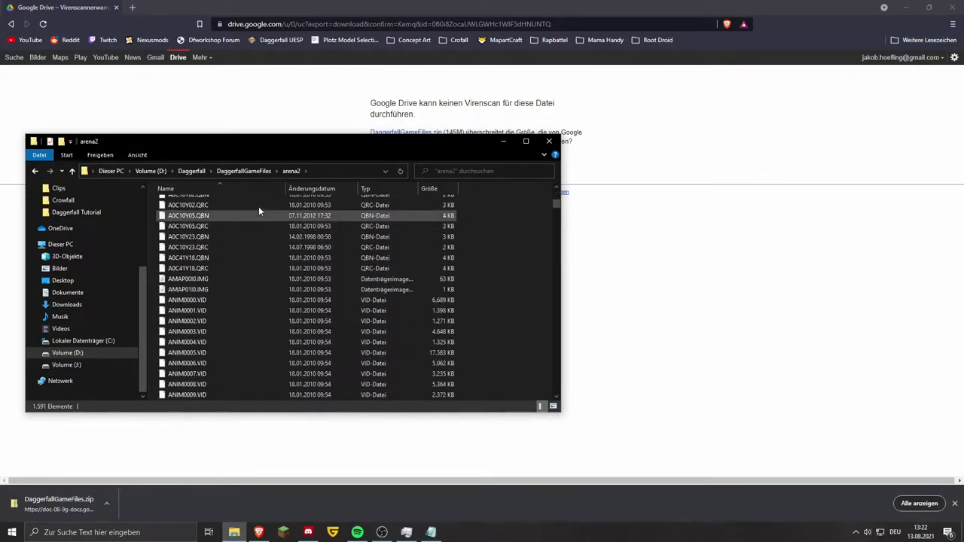
pyautogui.click(243, 171)
pyautogui.moveTo(249, 308); pyautogui.dragTo(195, 173)
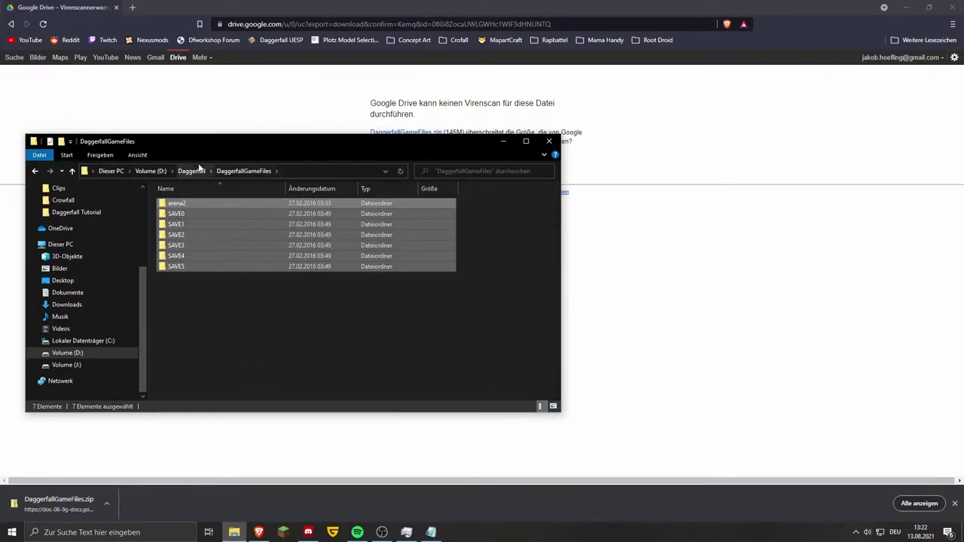
pyautogui.click(193, 171)
pyautogui.moveTo(241, 276); pyautogui.dragTo(226, 193)
pyautogui.click(211, 226)
pyautogui.moveTo(211, 226); pyautogui.dragTo(189, 246)
pyautogui.click(226, 310)
# Step: Switch to the Brave browser and search the web for "daggerfall unity"
pyautogui.hotkey('alt', 'Tab')
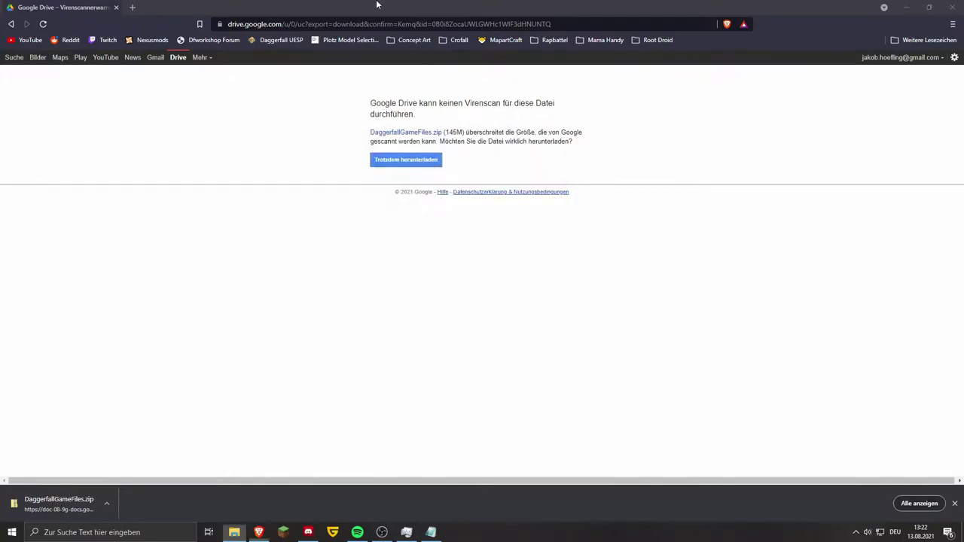
pyautogui.click(287, 24)
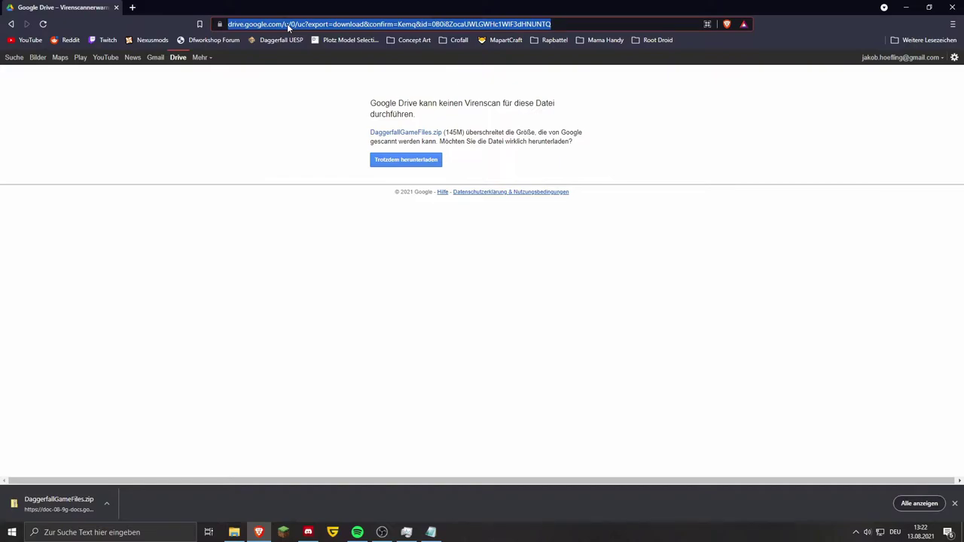
pyautogui.write('dagg')
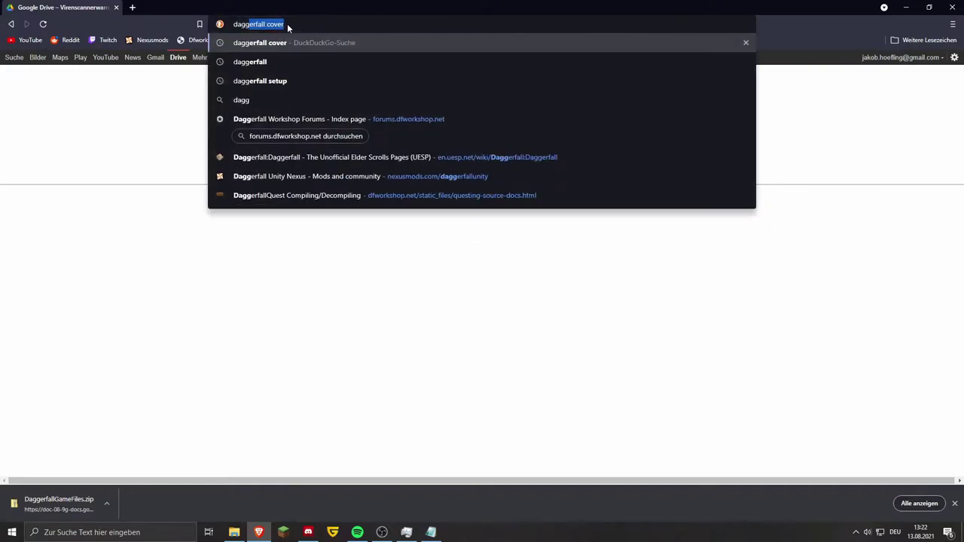
pyautogui.write('erfall unity')
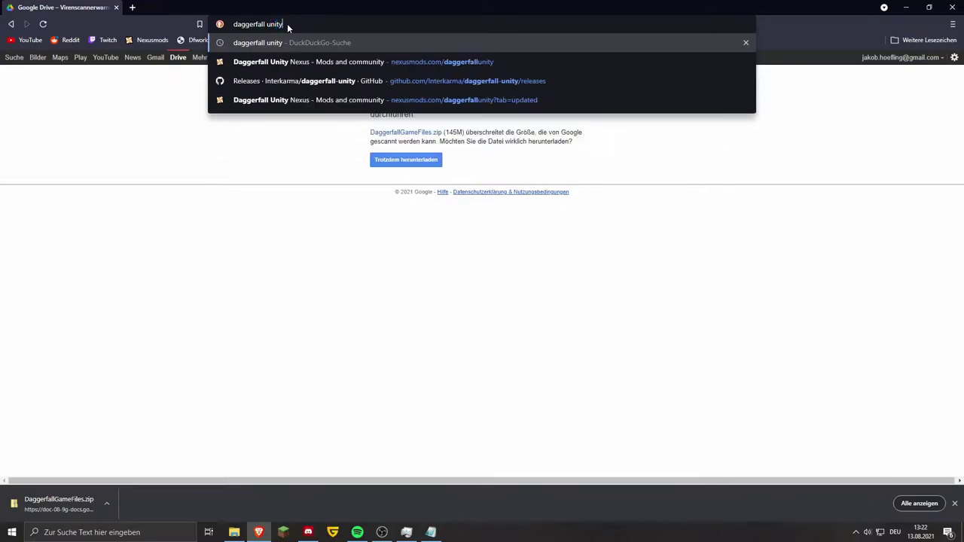
pyautogui.press('Return')
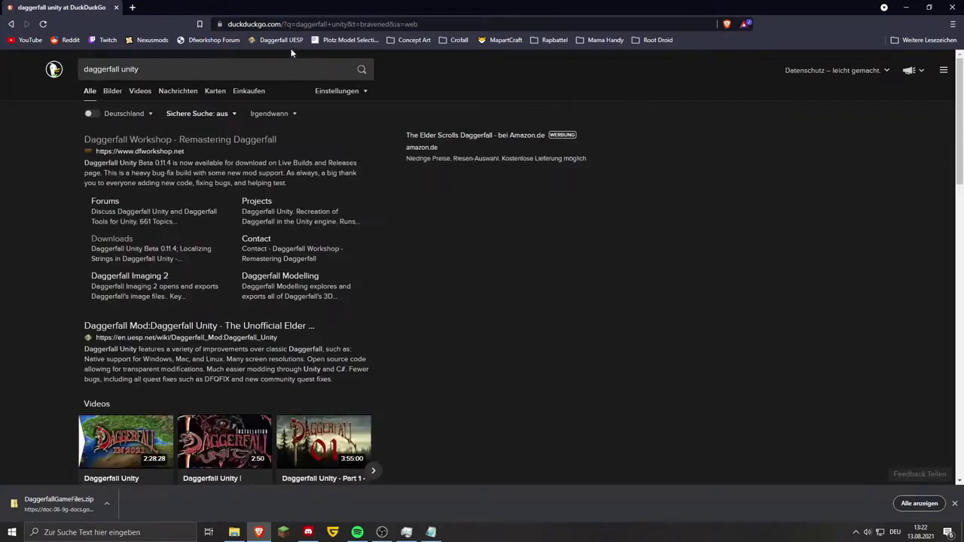
# Step: Open the Daggerfall Workshop site from the results and go to its GitHub page of Daggerfall Unity releases
pyautogui.click(118, 144)
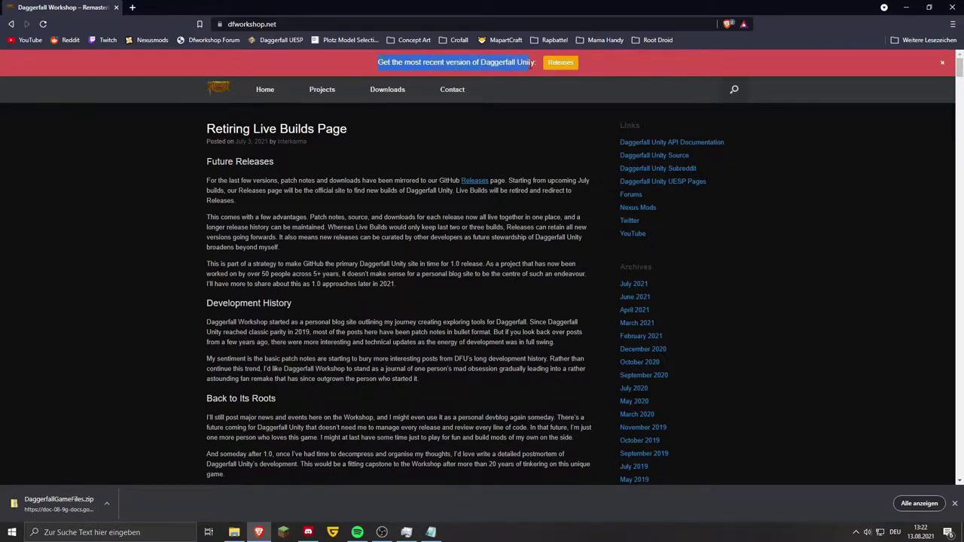
pyautogui.click(564, 70)
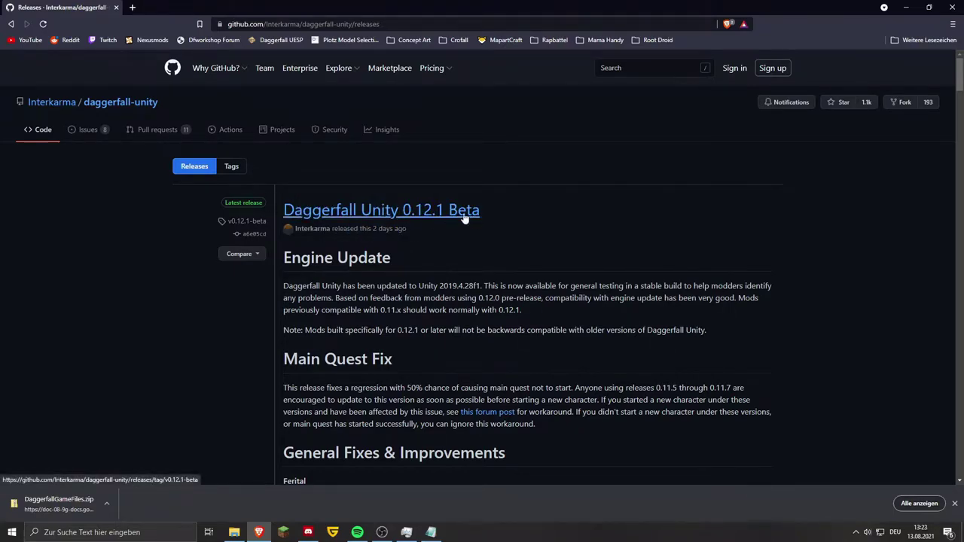
pyautogui.scroll(-10, 426, 221)
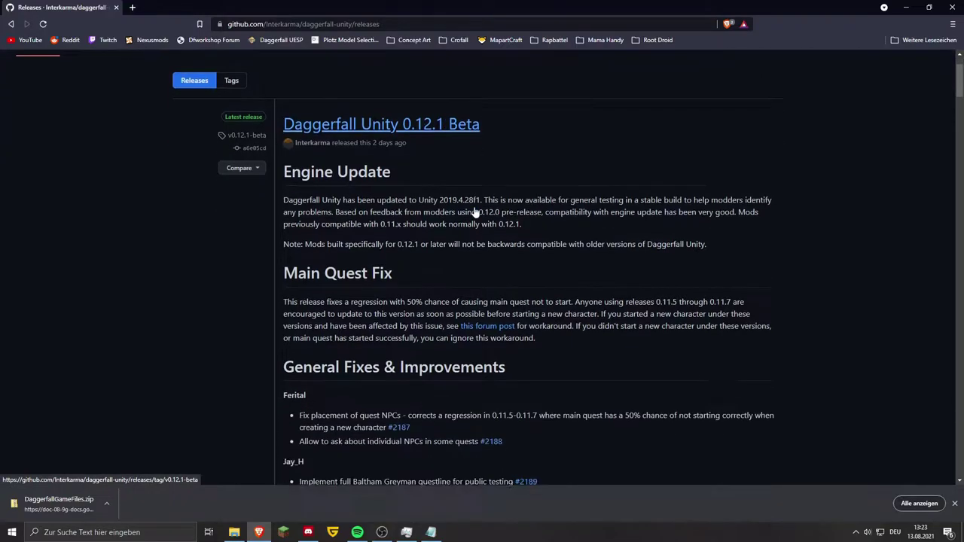
pyautogui.scroll(8, 520, 178)
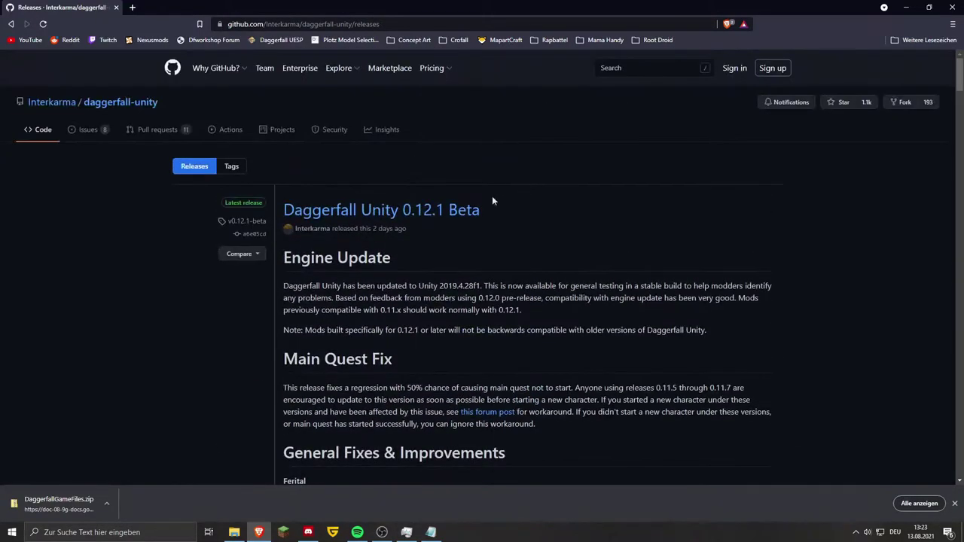
# Step: Download windows_64bit-v0.12.1-beta.zip from the Daggerfall Unity 0.12.1 Beta assets and save it in D:\Daggerfall
pyautogui.scroll(-4, 512, 217)
pyautogui.scroll(-3, 512, 221)
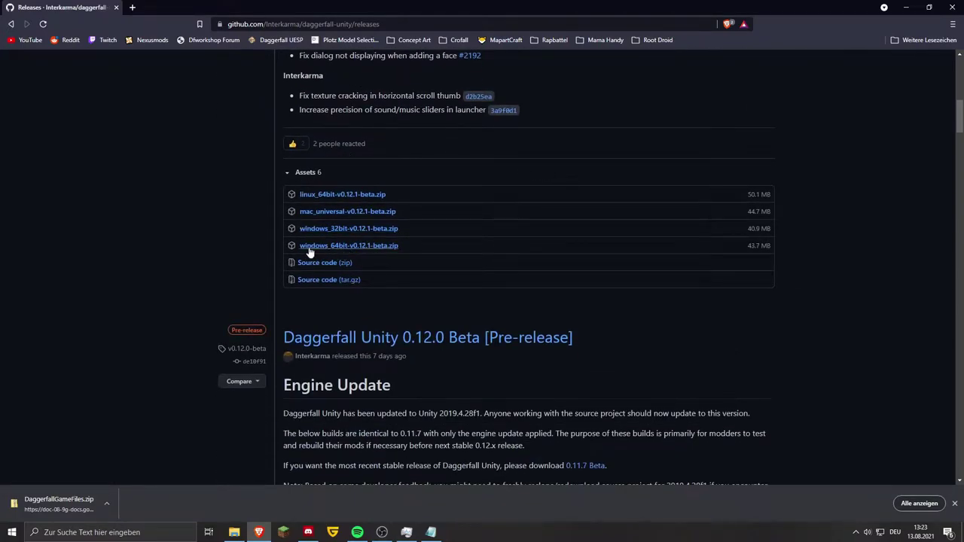
pyautogui.moveTo(411, 245); pyautogui.dragTo(439, 200)
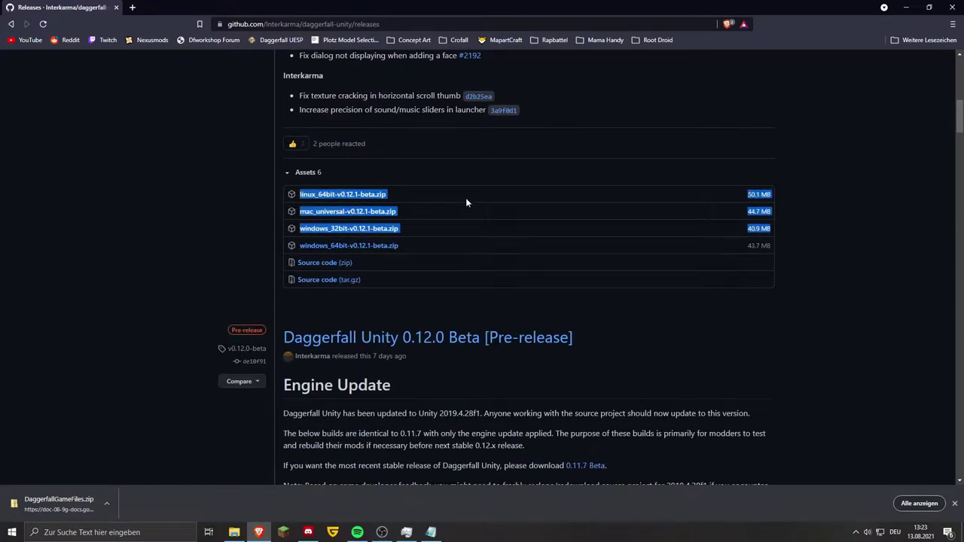
pyautogui.click(439, 200)
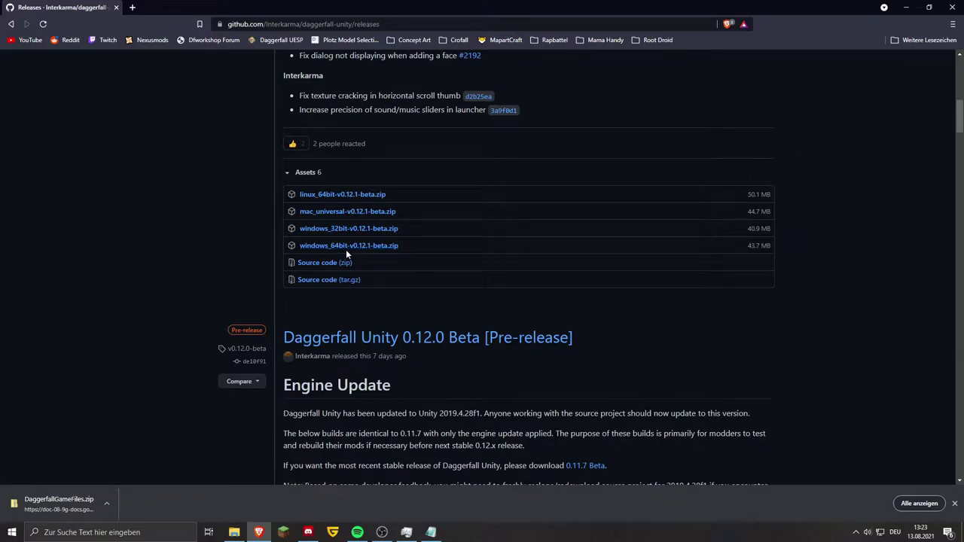
pyautogui.click(365, 250)
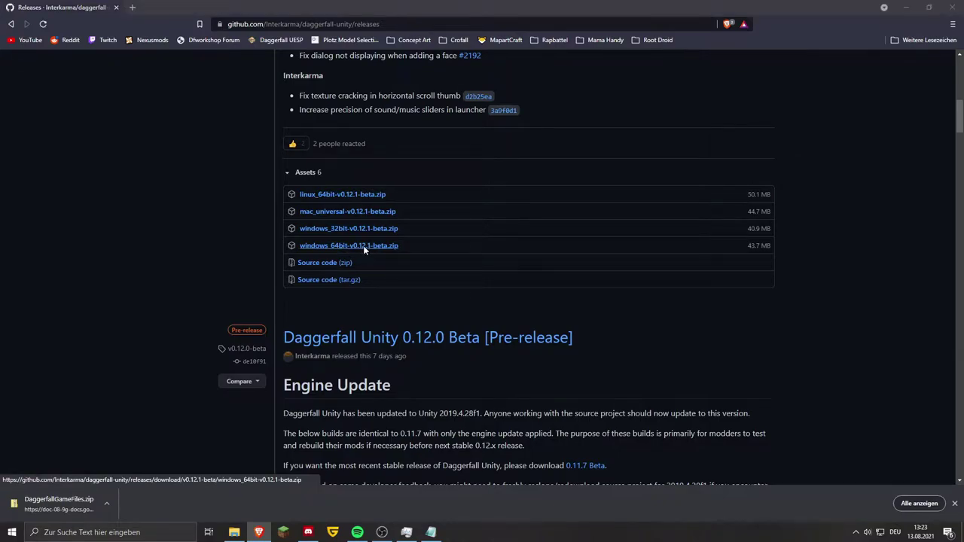
pyautogui.click(390, 294)
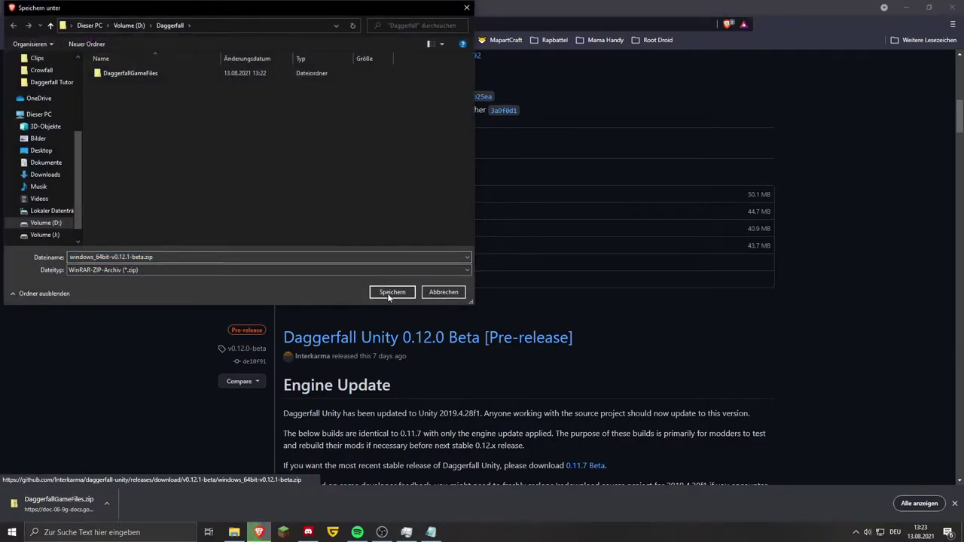
# Step: In File Explorer, extract windows_64bit-v0.12.1-beta.zip with 7-Zip into its own folder inside D:\Daggerfall
pyautogui.click(239, 533)
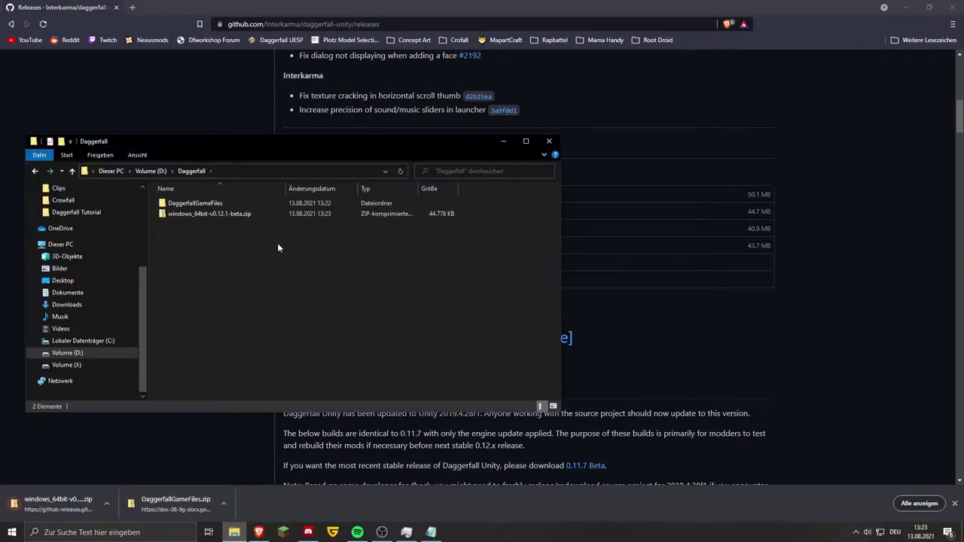
pyautogui.click(264, 214)
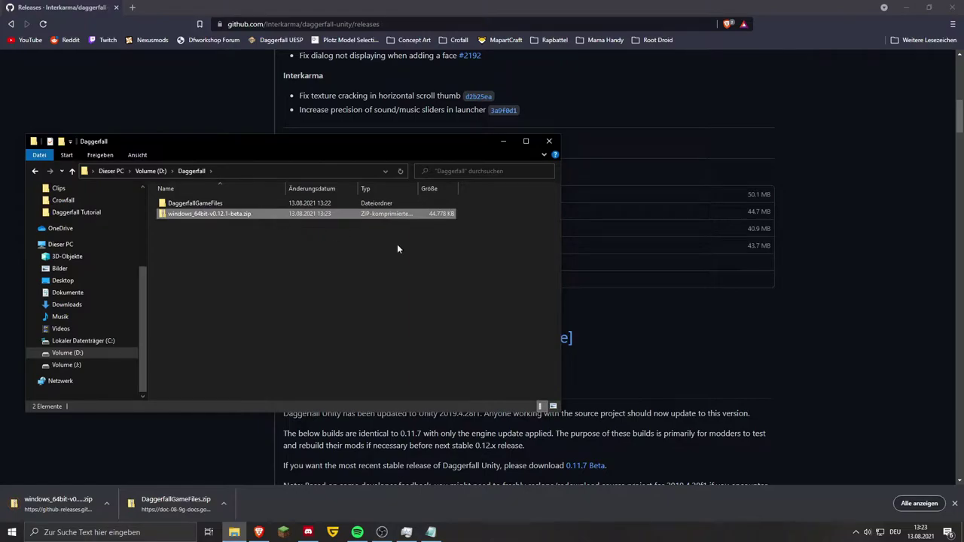
pyautogui.rightClick(257, 217)
pyautogui.moveTo(357, 264)
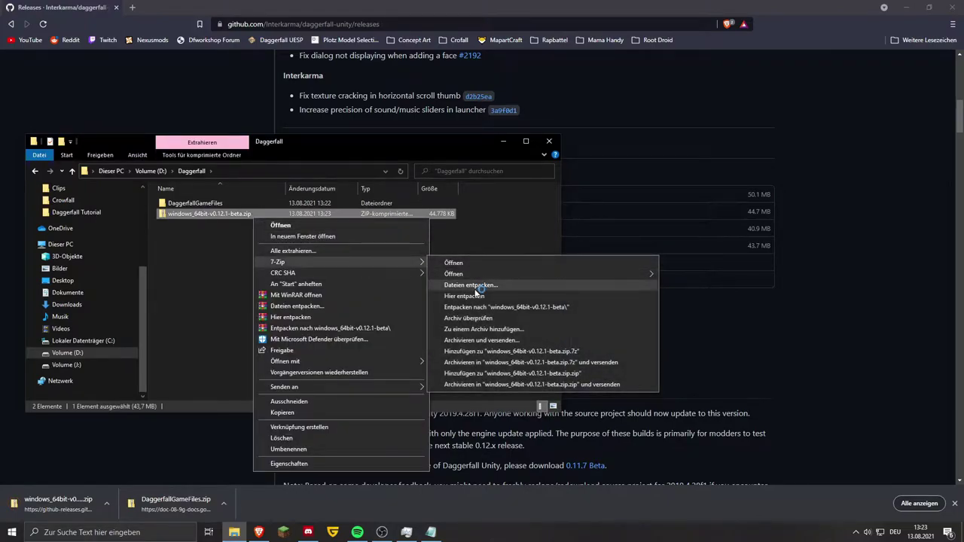
pyautogui.click(461, 287)
pyautogui.click(457, 327)
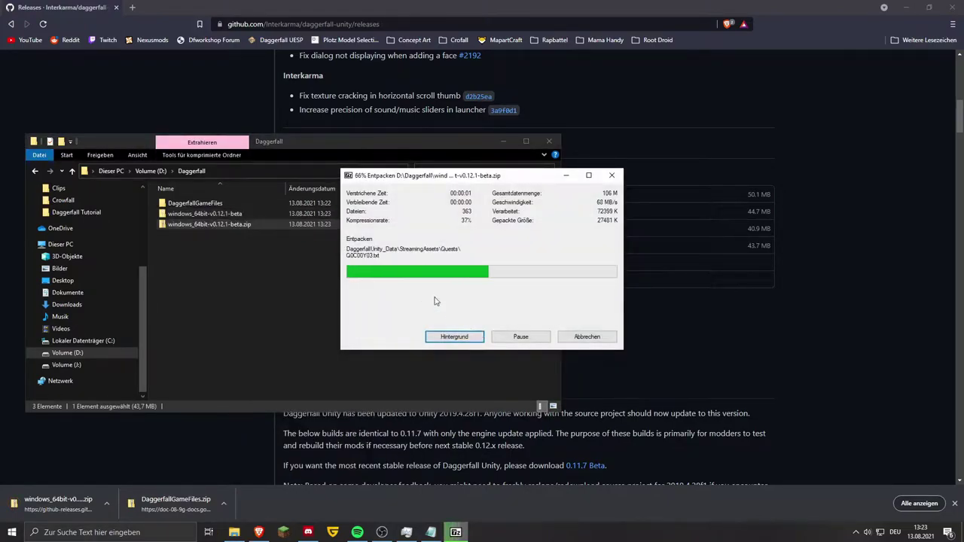
# Step: Delete the downloaded windows_64bit-v0.12.1-beta.zip archive and open the extracted windows_64bit-v0.12.1-beta folder
pyautogui.rightClick(230, 225)
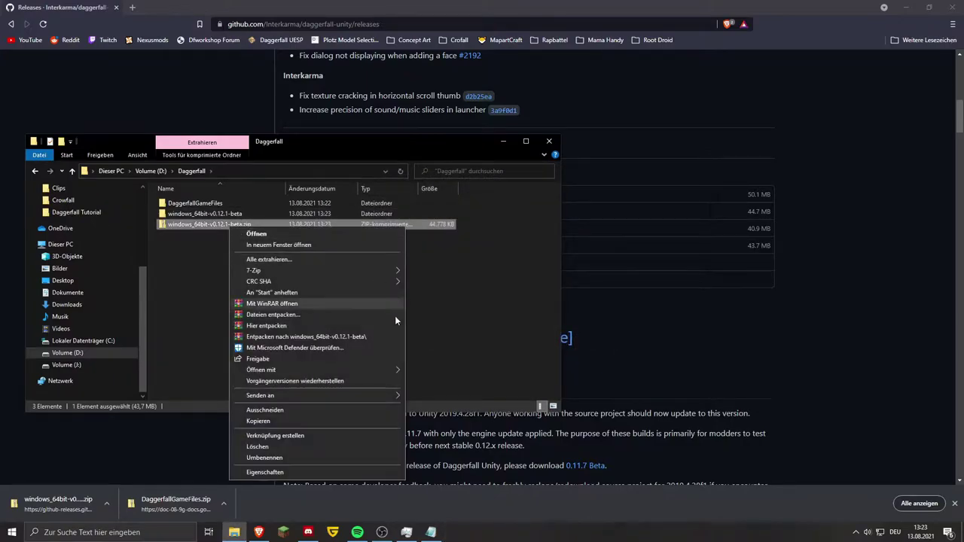
pyautogui.click(253, 452)
pyautogui.doubleClick(238, 214)
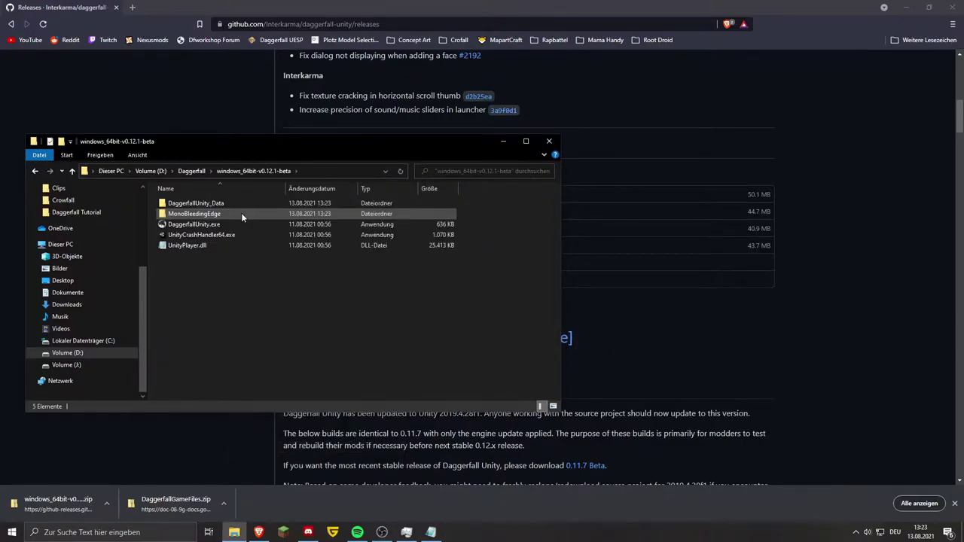
pyautogui.click(193, 175)
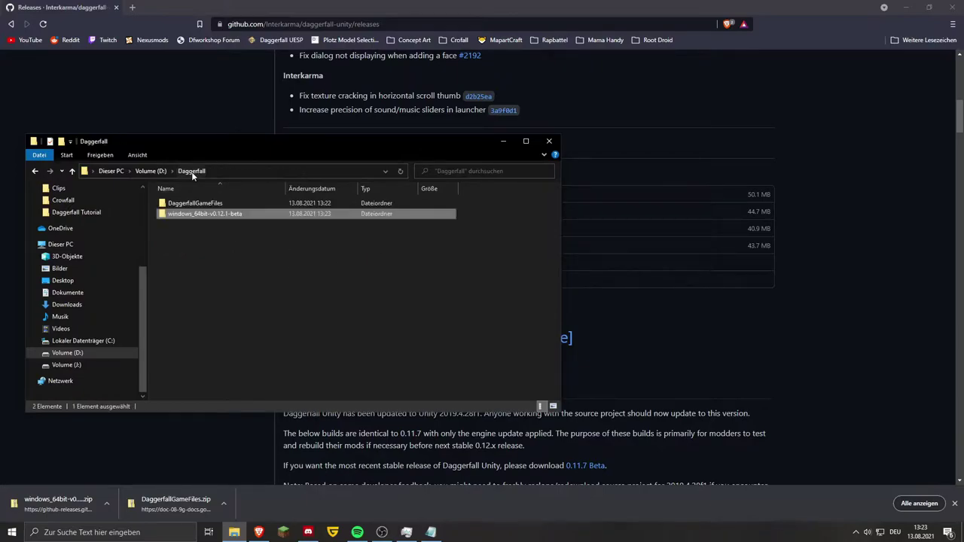
pyautogui.doubleClick(202, 214)
pyautogui.moveTo(261, 320); pyautogui.dragTo(303, 277)
# Step: Create a shortcut to DaggerfallUnity.exe in the extracted folder and name it "Daggerfall Unity"
pyautogui.rightClick(253, 221)
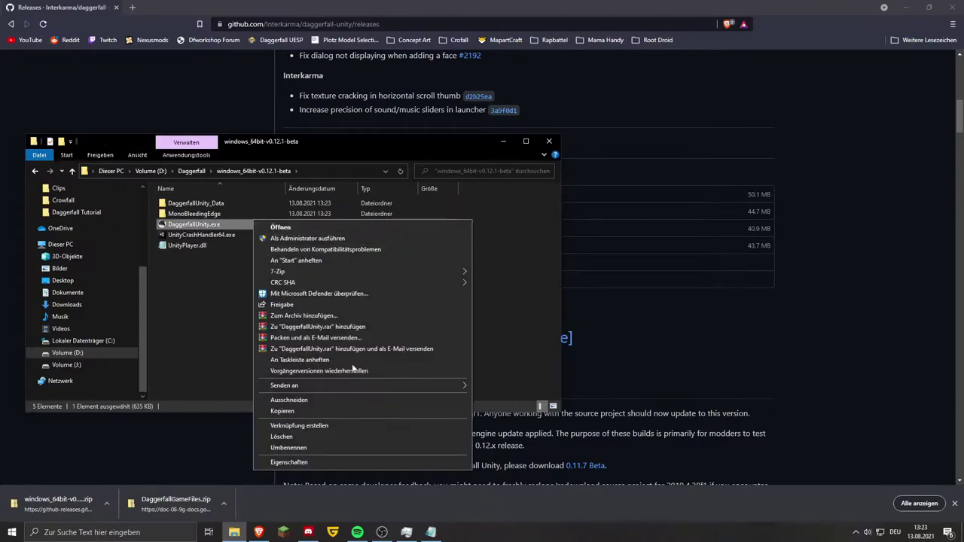
pyautogui.click(329, 425)
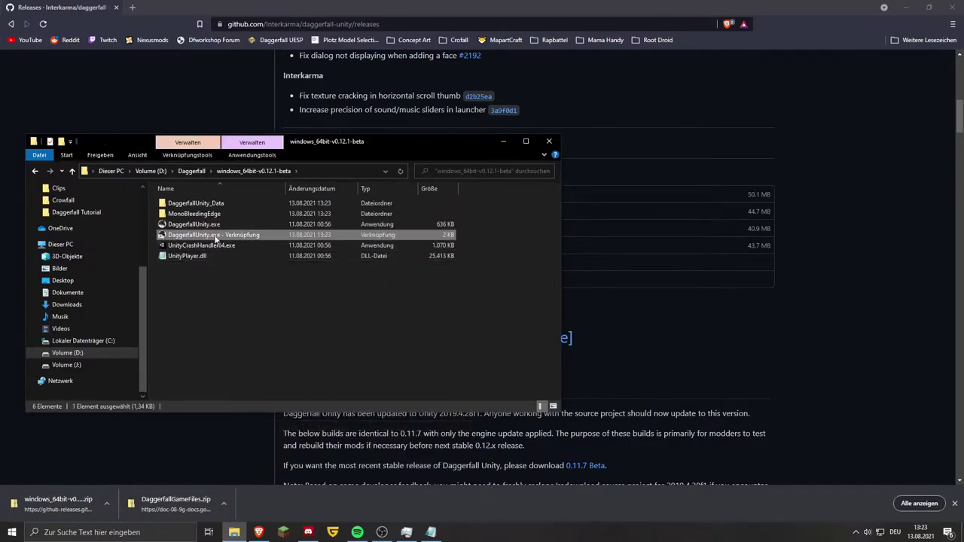
pyautogui.press('Delete')
pyautogui.press('Left')
pyautogui.press('Left')
pyautogui.press('Left')
pyautogui.press('Left')
pyautogui.press('Left')
pyautogui.press('Return')
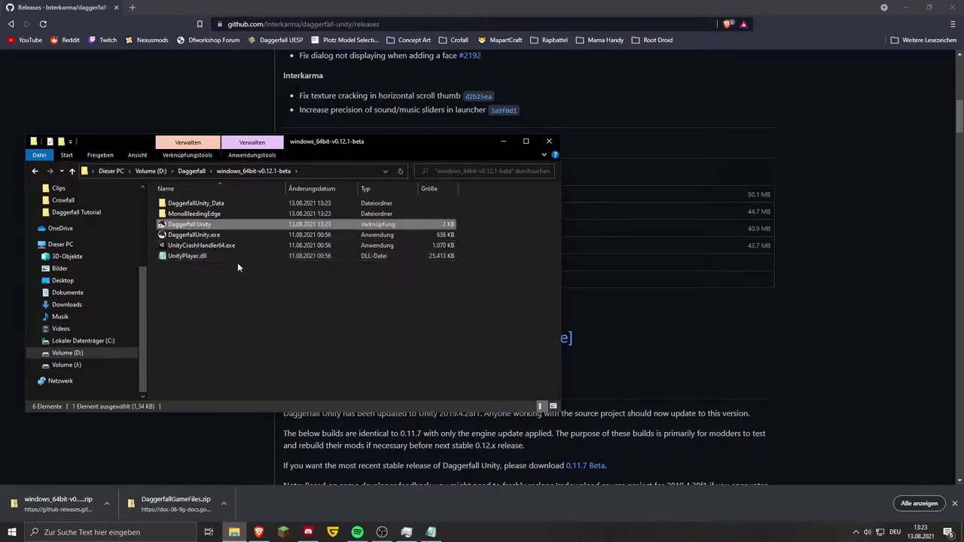
# Step: Move the Daggerfall Unity shortcut onto the desktop and launch the game
pyautogui.click(907, 7)
pyautogui.moveTo(189, 224); pyautogui.dragTo(750, 157)
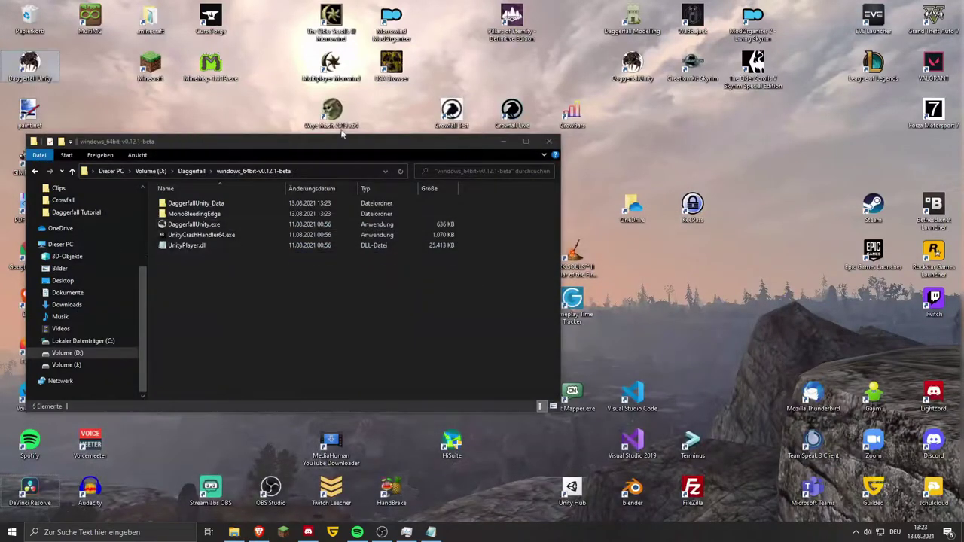
pyautogui.click(503, 141)
pyautogui.moveTo(482, 194); pyautogui.dragTo(778, 224)
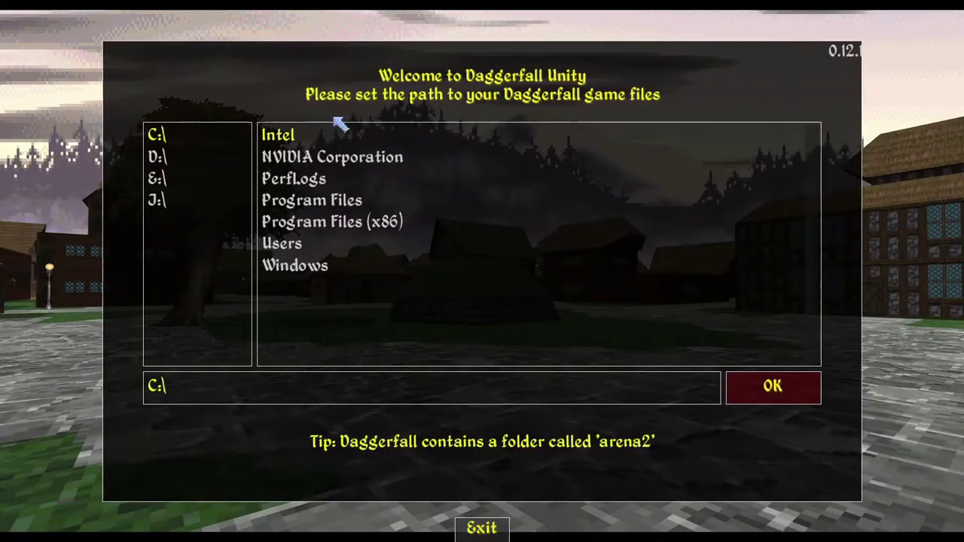
# Step: Set the game files path to D:\Daggerfall\DaggerfallGameFiles and confirm it
pyautogui.click(162, 158)
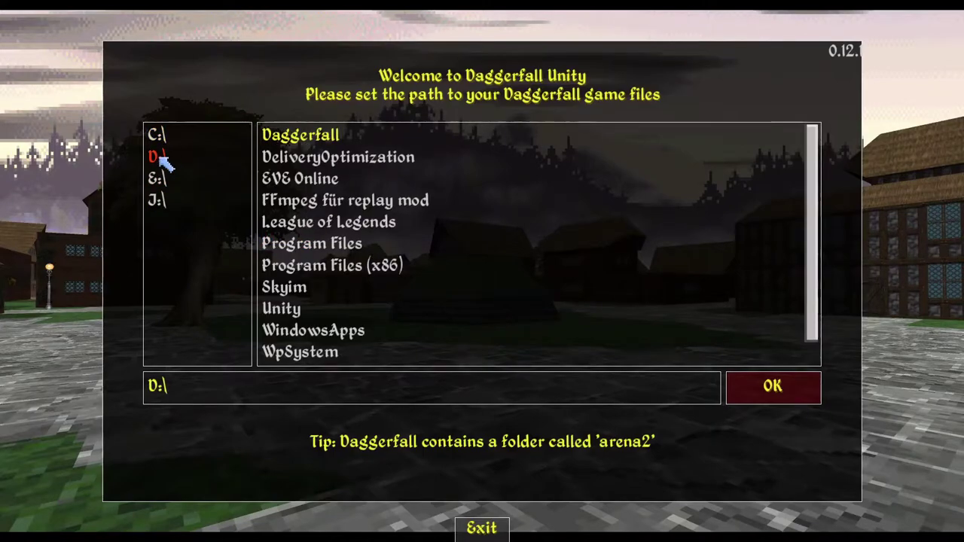
pyautogui.click(163, 177)
pyautogui.click(160, 158)
pyautogui.click(294, 138)
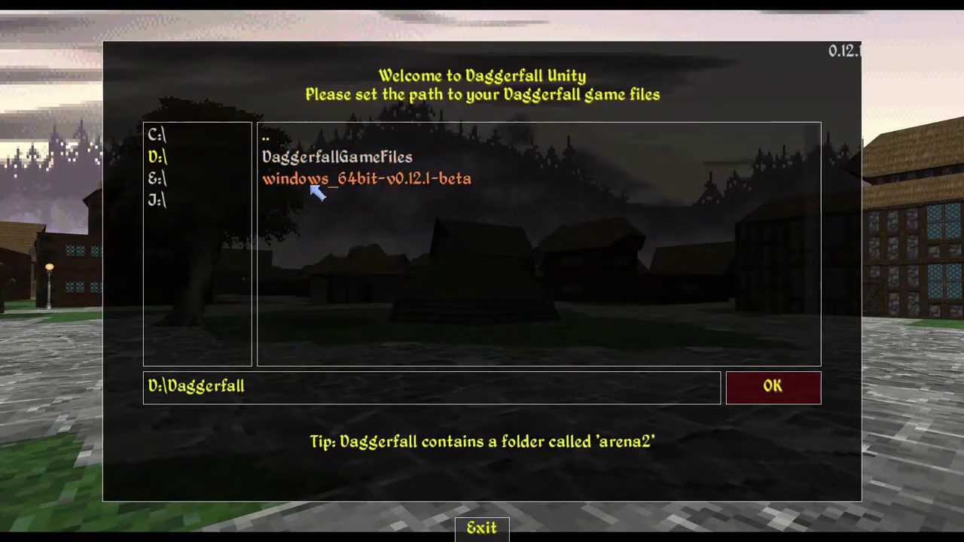
pyautogui.click(366, 157)
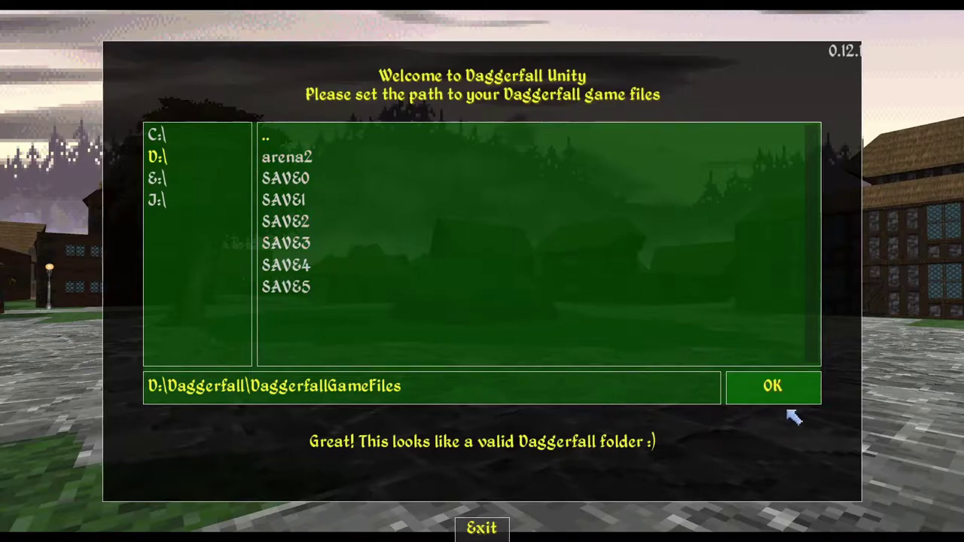
pyautogui.click(776, 387)
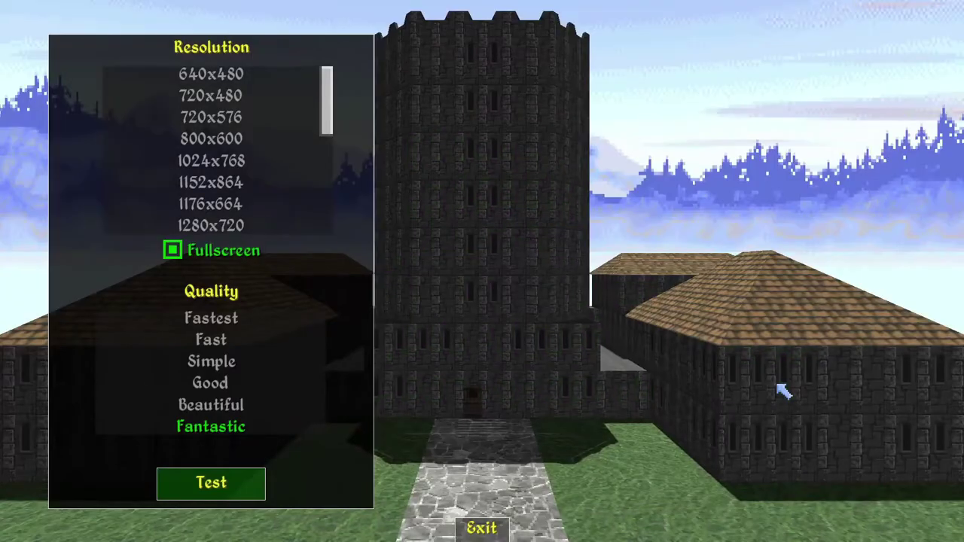
# Step: Choose the 1920x1080 resolution with Fantastic quality and test the display settings
pyautogui.scroll(-5, 299, 166)
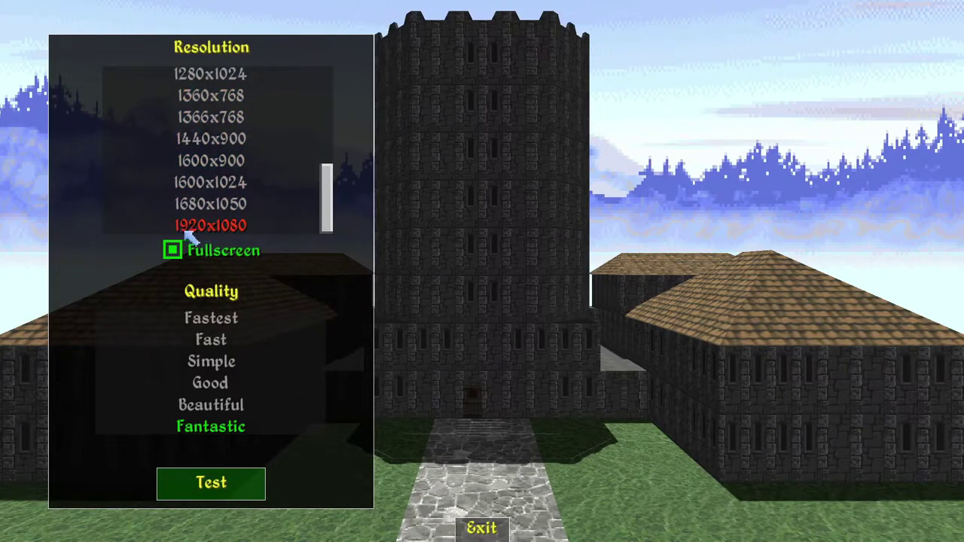
pyautogui.click(208, 232)
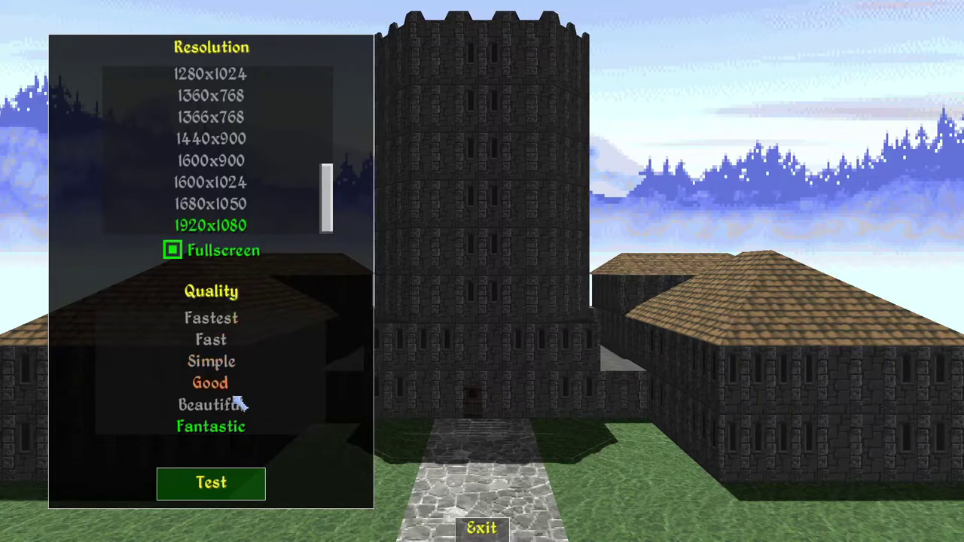
pyautogui.click(273, 427)
pyautogui.click(251, 490)
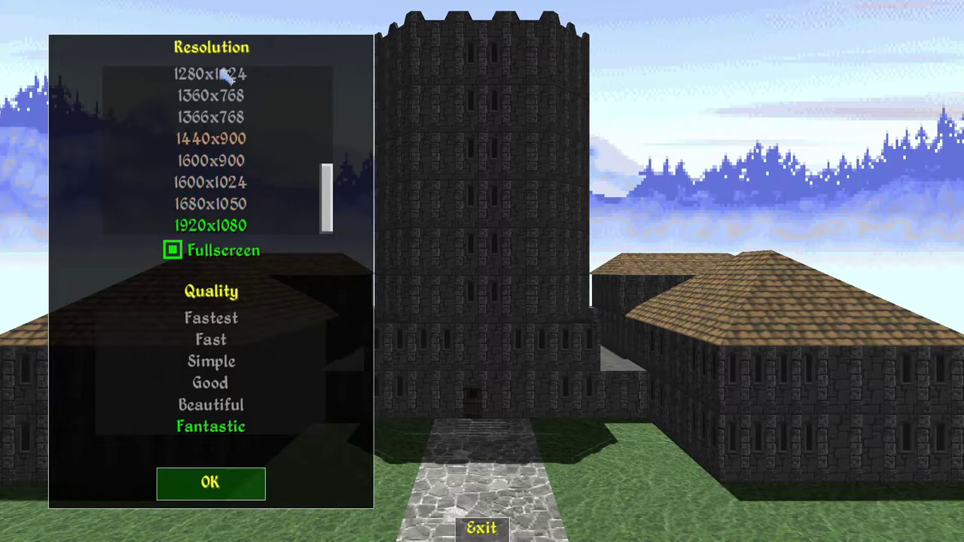
# Step: Confirm the display settings, open the advanced settings and review the GamePlay and Interface options, leaving Start In Dungeon enabled
pyautogui.click(244, 483)
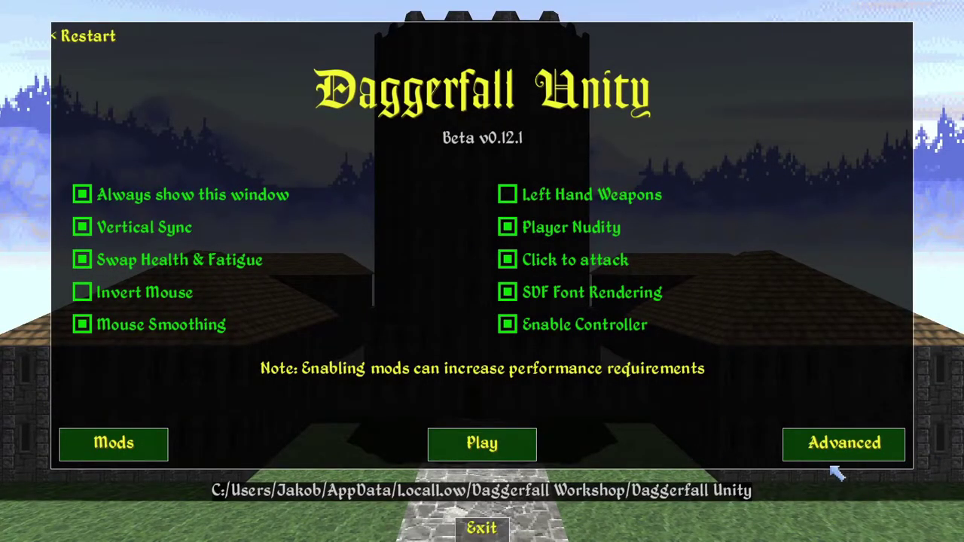
pyautogui.click(851, 450)
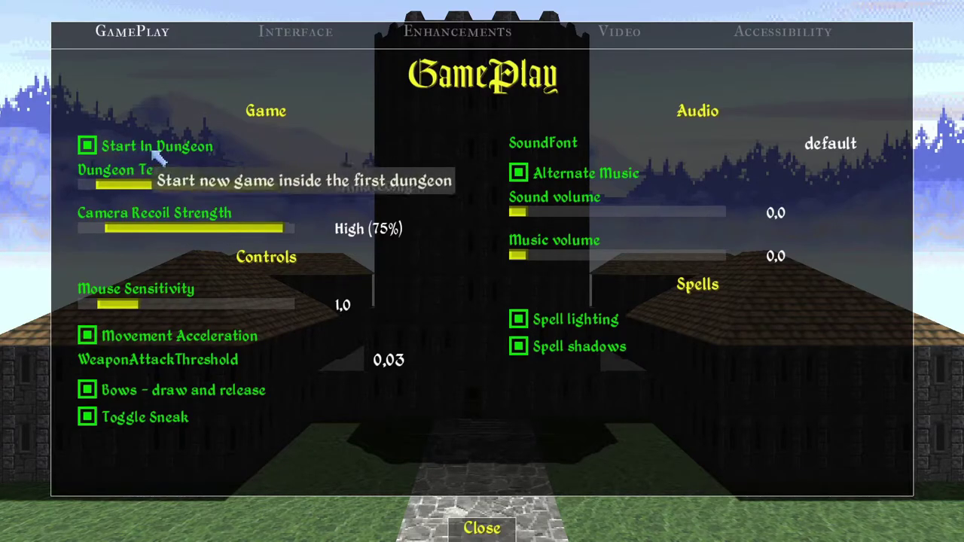
pyautogui.click(87, 146)
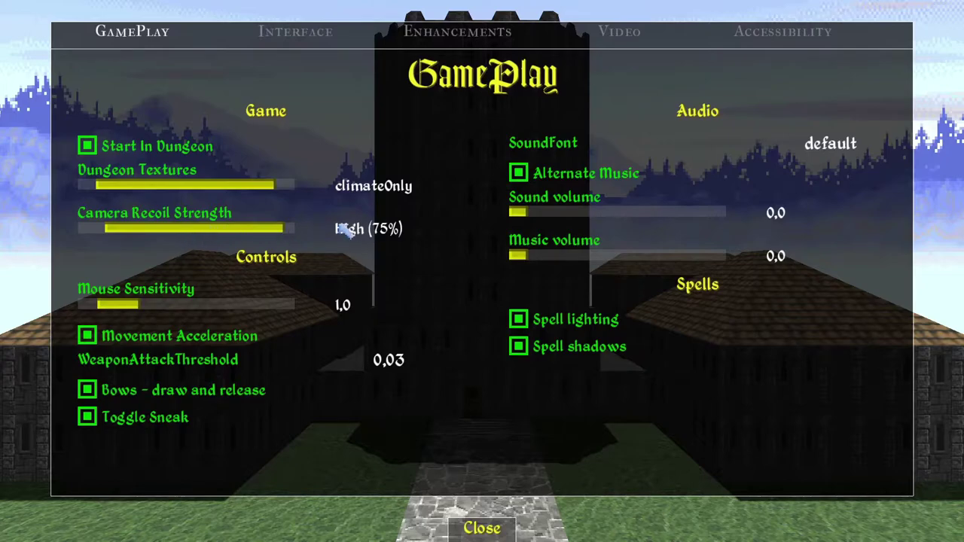
pyautogui.click(314, 37)
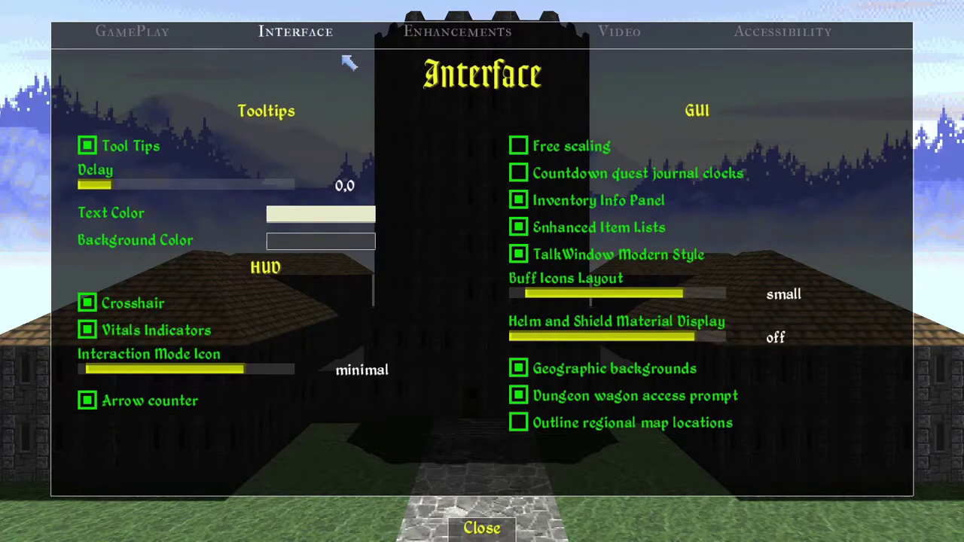
# Step: In the Enhancements settings, keep Mod System on and enable Instant repair services and Guild quest player selection
pyautogui.click(465, 42)
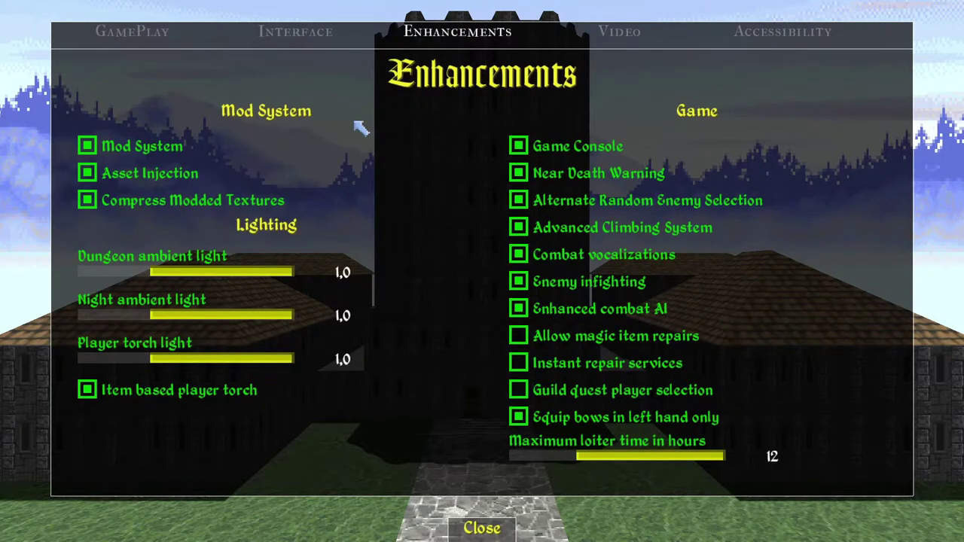
pyautogui.click(117, 150)
pyautogui.click(120, 150)
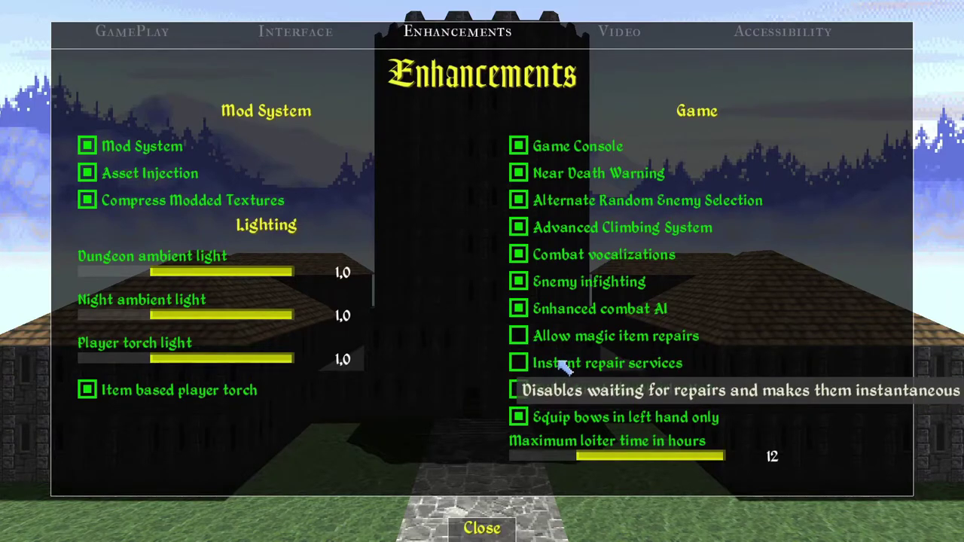
pyautogui.click(564, 365)
pyautogui.click(565, 366)
pyautogui.click(588, 366)
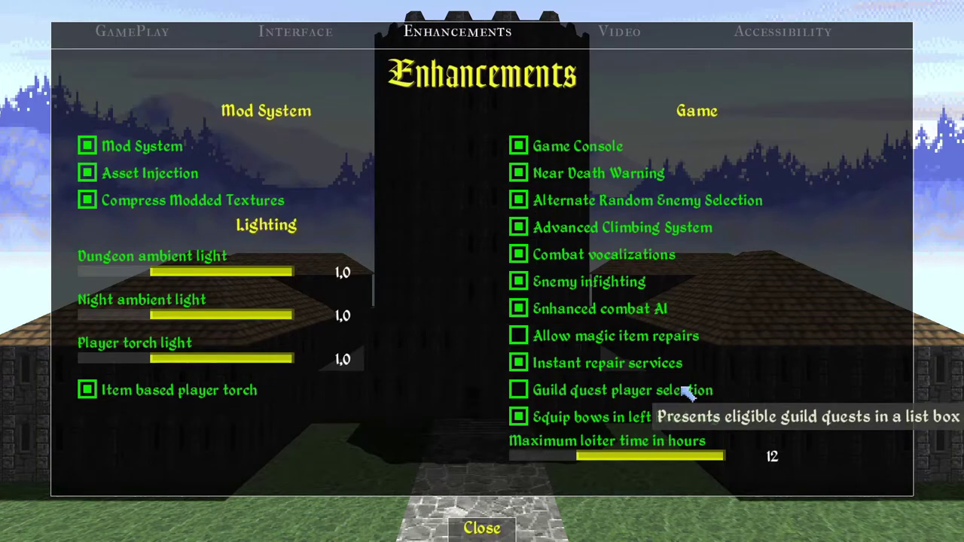
pyautogui.click(574, 391)
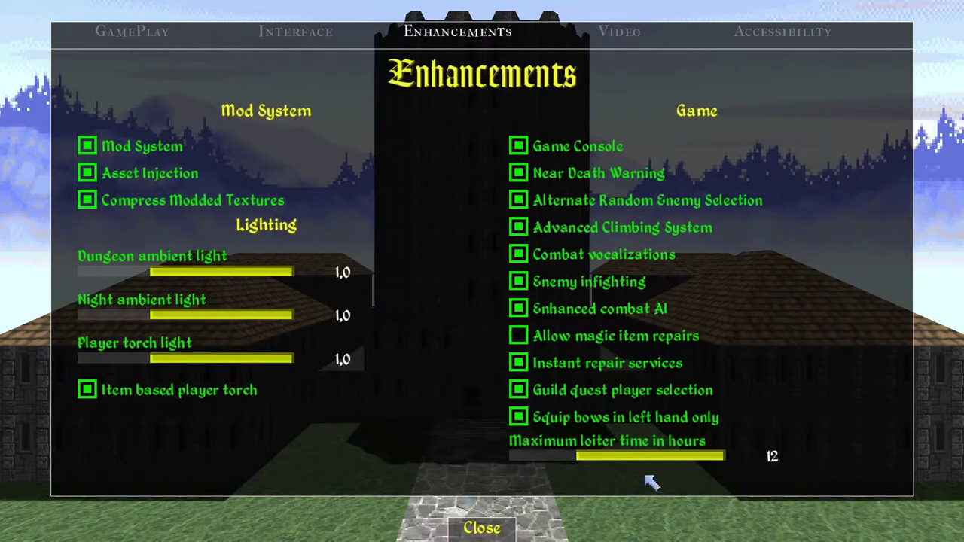
# Step: Try lowering the maximum loiter time to 3 hours and return it to 12
pyautogui.moveTo(616, 456); pyautogui.dragTo(687, 457)
pyautogui.moveTo(693, 464); pyautogui.dragTo(722, 463)
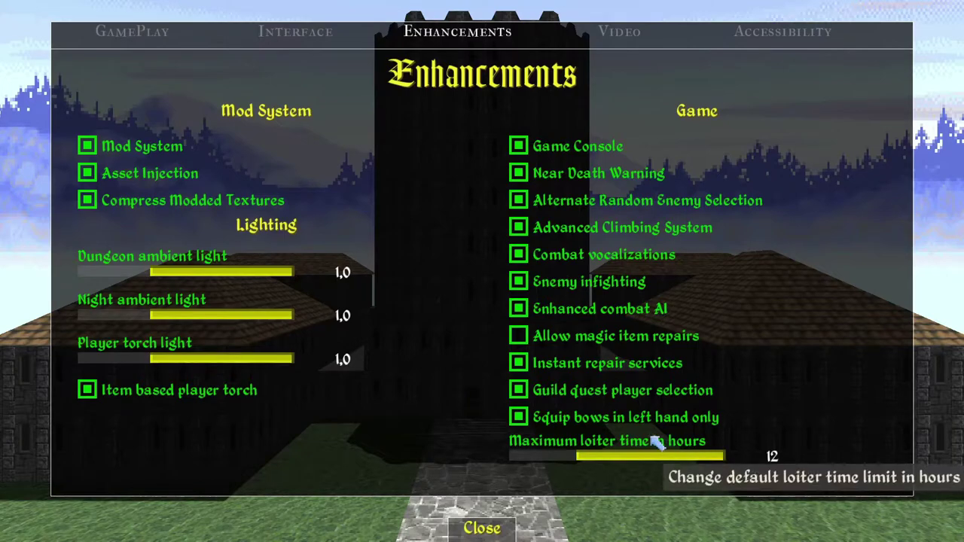
pyautogui.moveTo(650, 458); pyautogui.dragTo(573, 458)
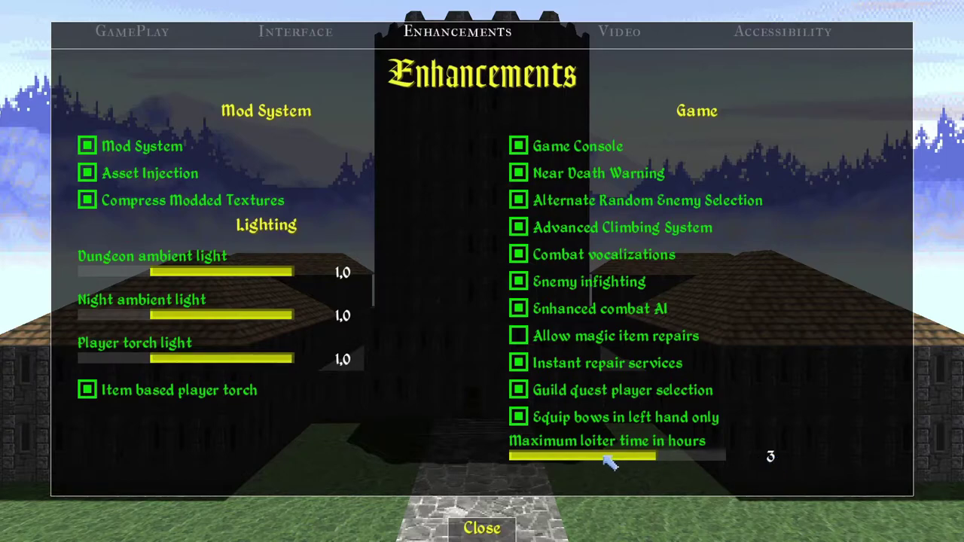
pyautogui.moveTo(600, 461); pyautogui.dragTo(691, 464)
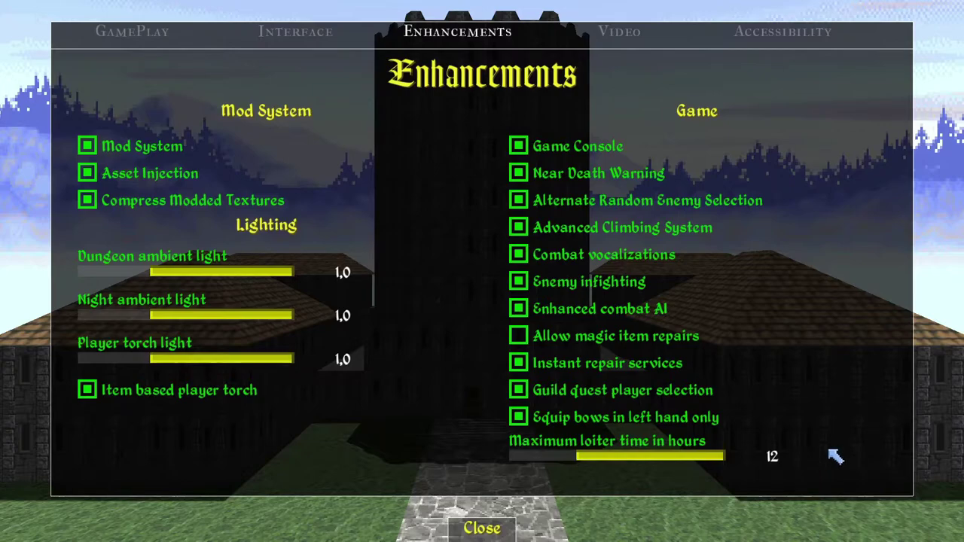
# Step: Review the Video and Accessibility settings, including the color picker for guildhalls on the automap, and close the advanced settings
pyautogui.click(630, 42)
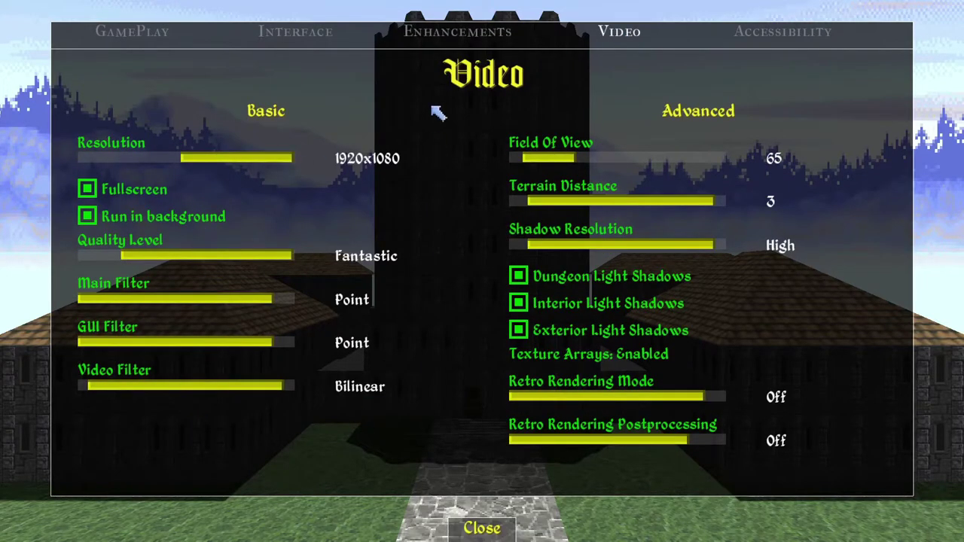
pyautogui.click(795, 25)
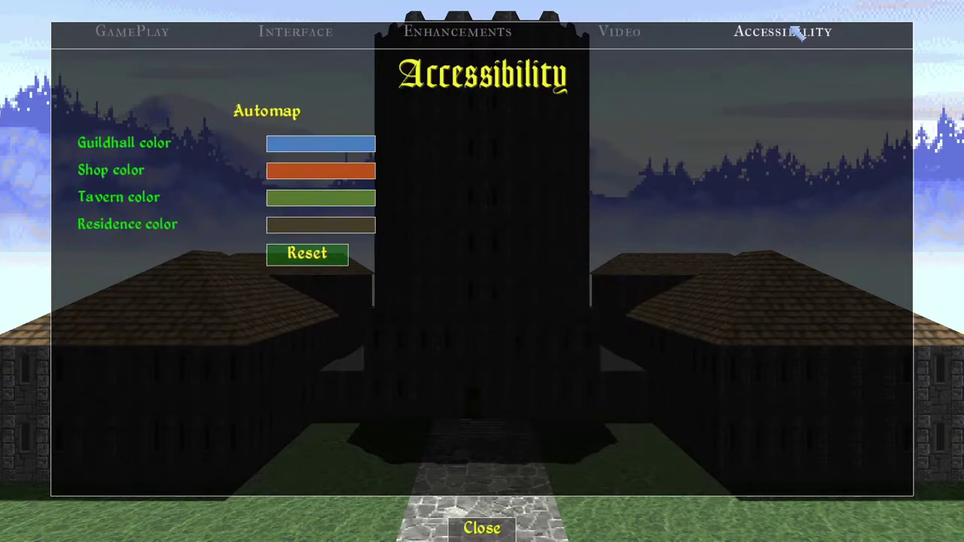
pyautogui.moveTo(135, 151)
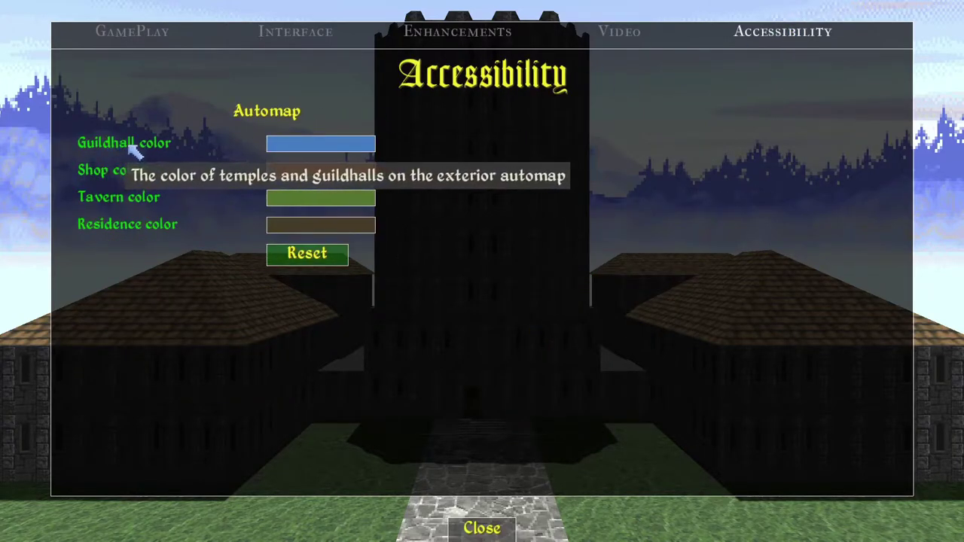
pyautogui.moveTo(135, 171)
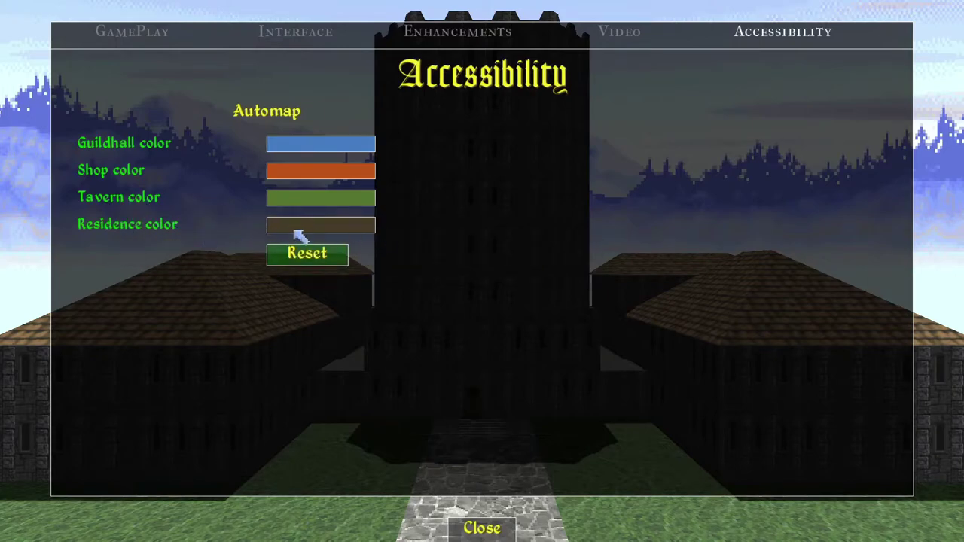
pyautogui.click(354, 153)
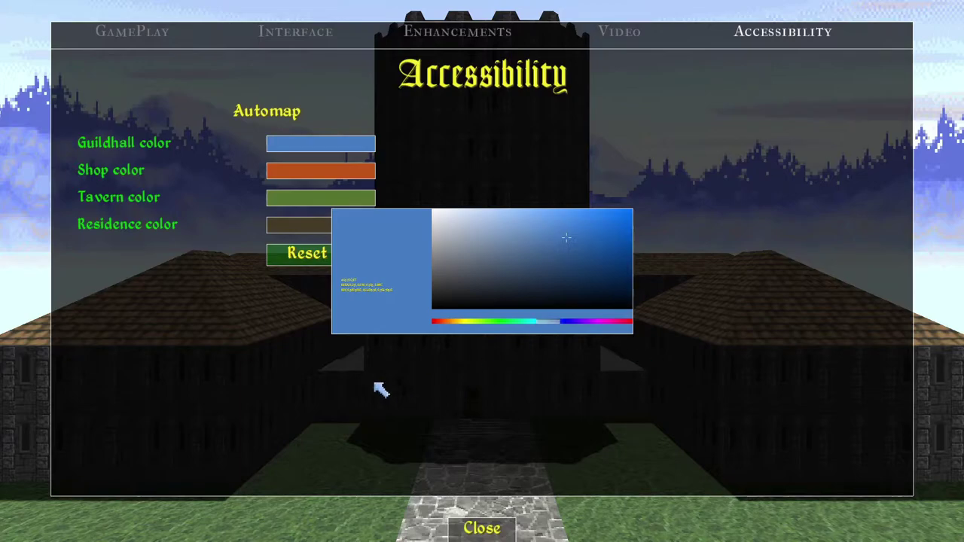
pyautogui.click(407, 381)
pyautogui.click(167, 50)
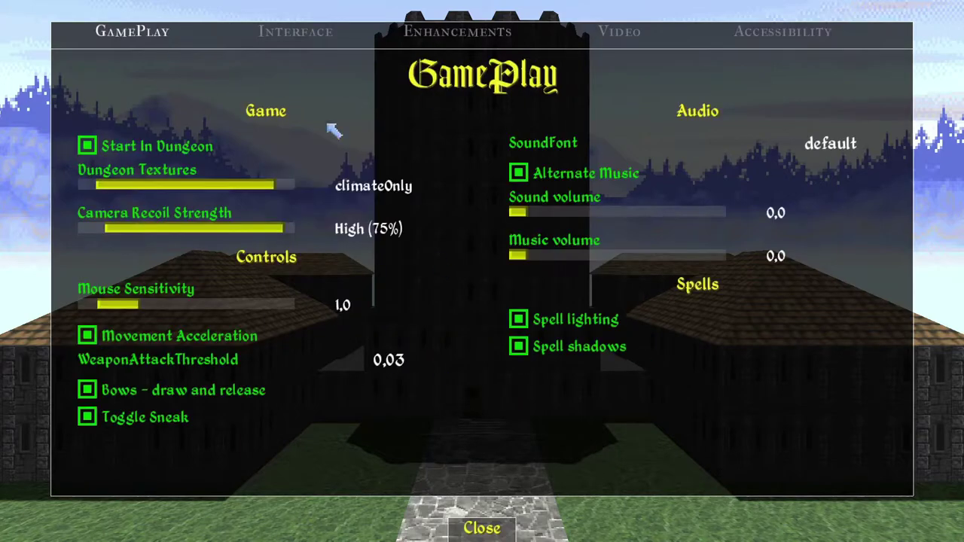
pyautogui.click(482, 528)
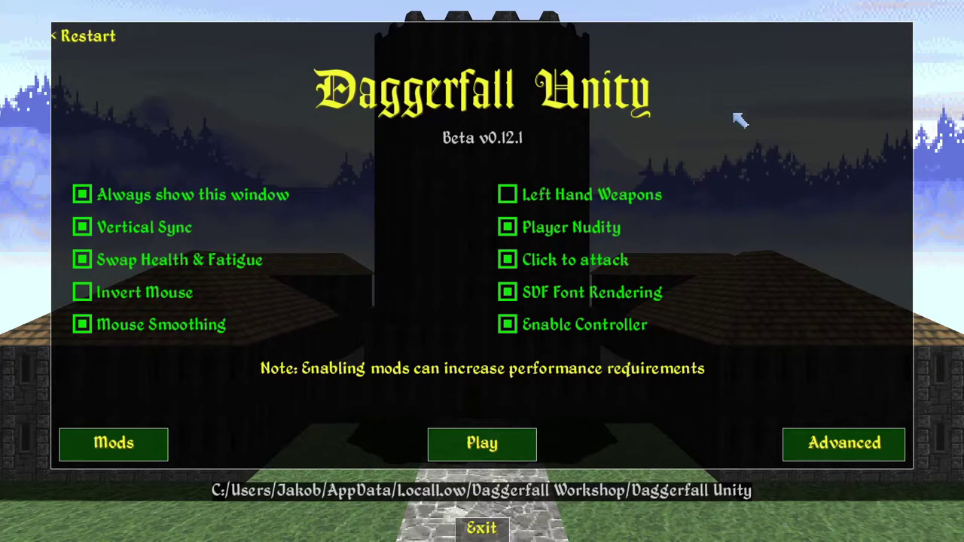
# Step: Examine the Invert Mouse option and the list of found mods, and return to the launch options
pyautogui.click(135, 295)
pyautogui.click(158, 295)
pyautogui.click(132, 442)
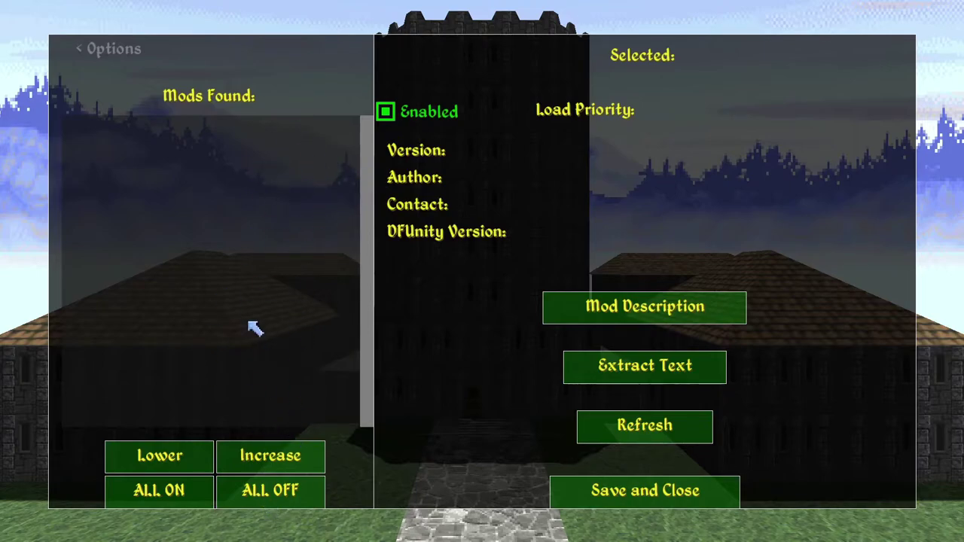
pyautogui.click(106, 45)
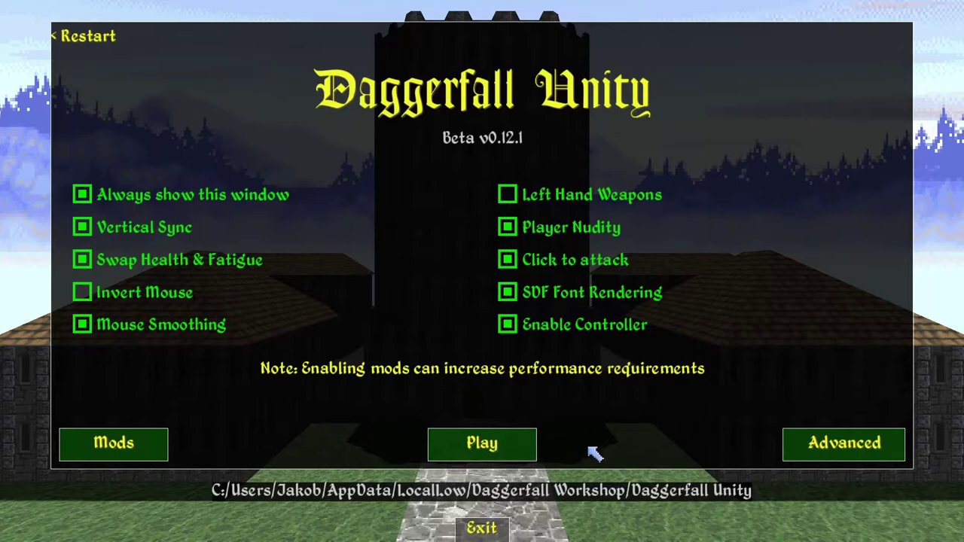
# Step: Start the game, skip the intro video and open the list of saved games
pyautogui.click(520, 444)
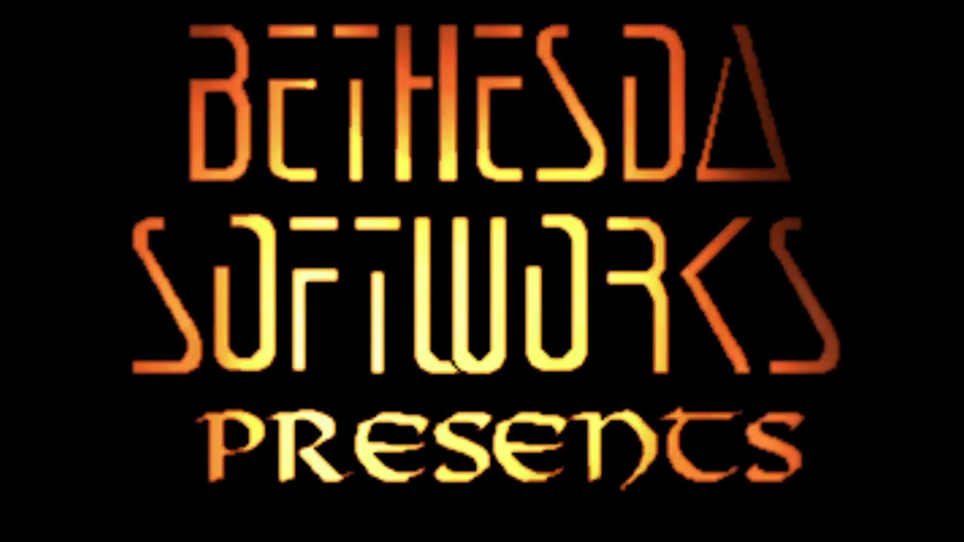
pyautogui.click(405, 284)
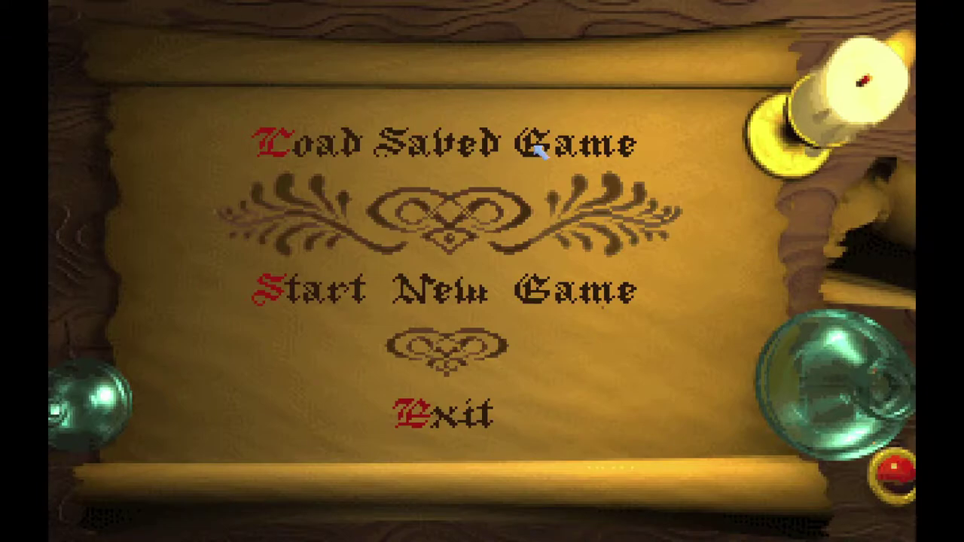
pyautogui.click(445, 156)
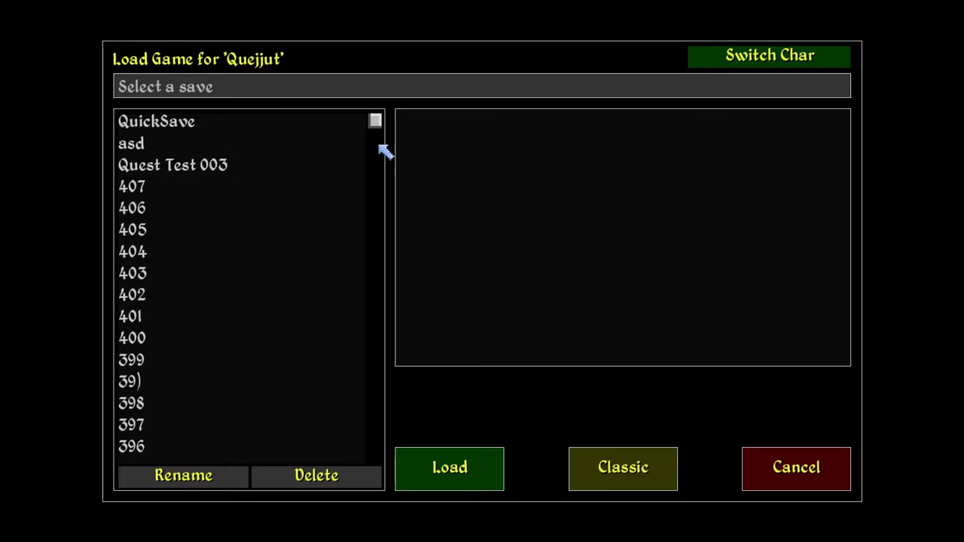
# Step: Load the QuickSave saved game and accept loading it despite the mod mismatch
pyautogui.scroll(-4, 381, 129)
pyautogui.scroll(4, 392, 125)
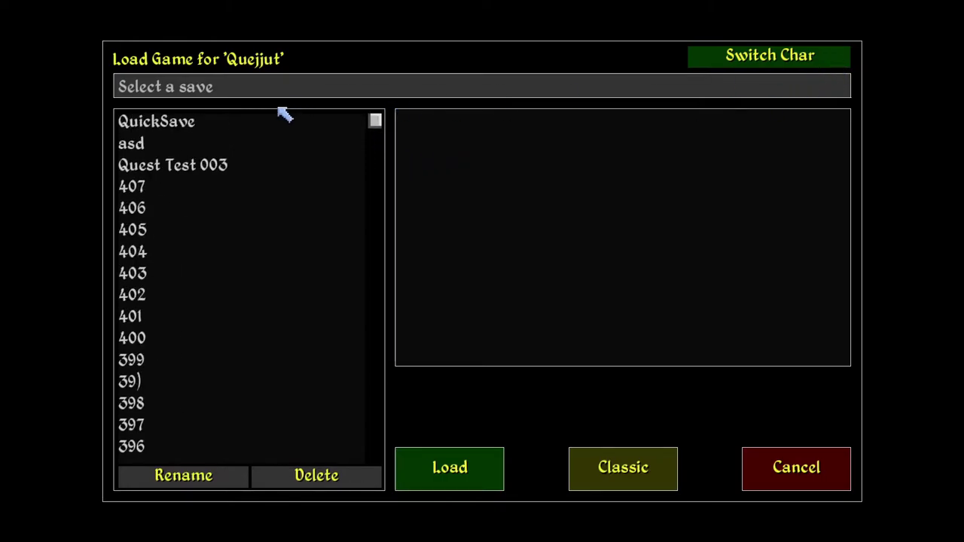
pyautogui.click(201, 145)
pyautogui.click(204, 124)
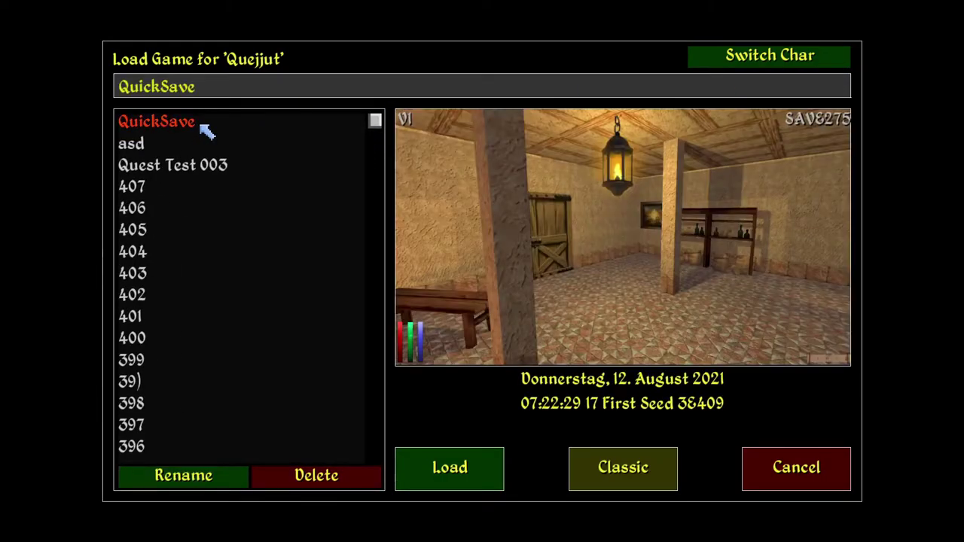
pyautogui.doubleClick(205, 131)
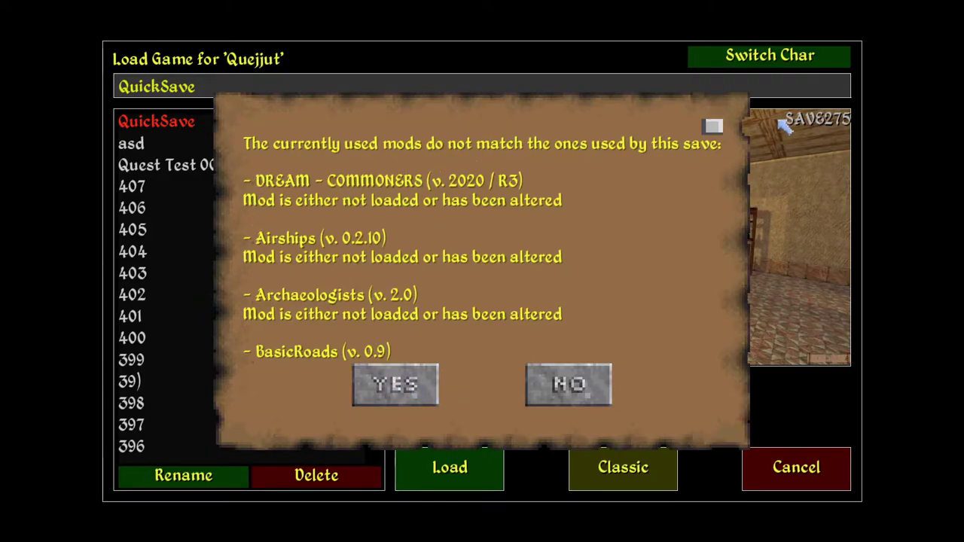
pyautogui.scroll(-2, 716, 134)
pyautogui.moveTo(717, 136)
pyautogui.mouseDown()
pyautogui.moveTo(713, 352)
pyautogui.moveTo(721, 340)
pyautogui.moveTo(714, 124)
pyautogui.mouseUp()
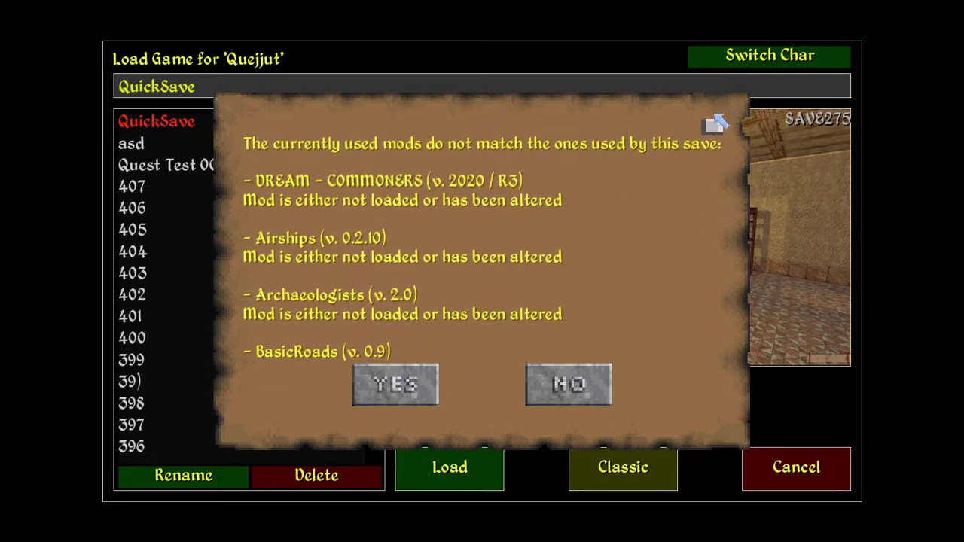
pyautogui.click(425, 374)
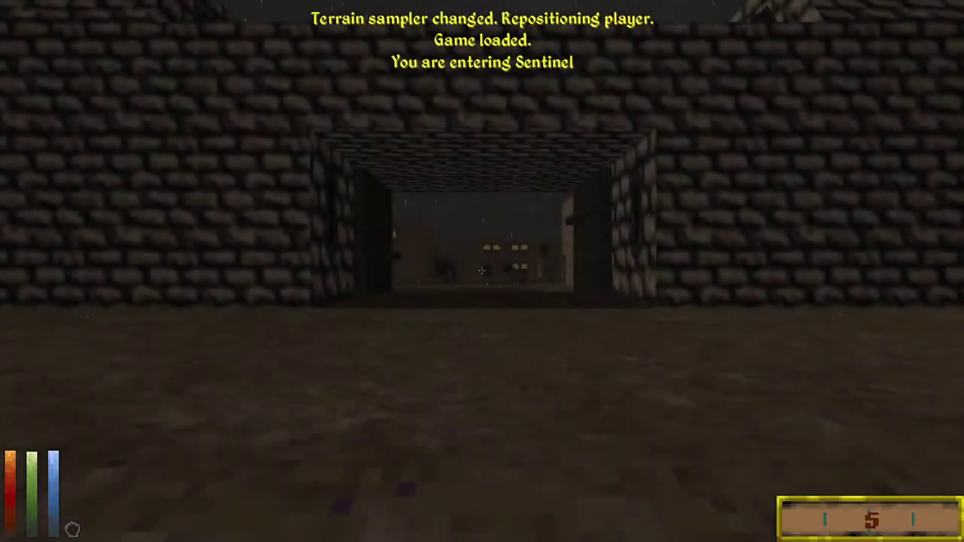
# Step: Walk through the city gate into Sentinel and look around its streets and buildings
pyautogui.press('w')
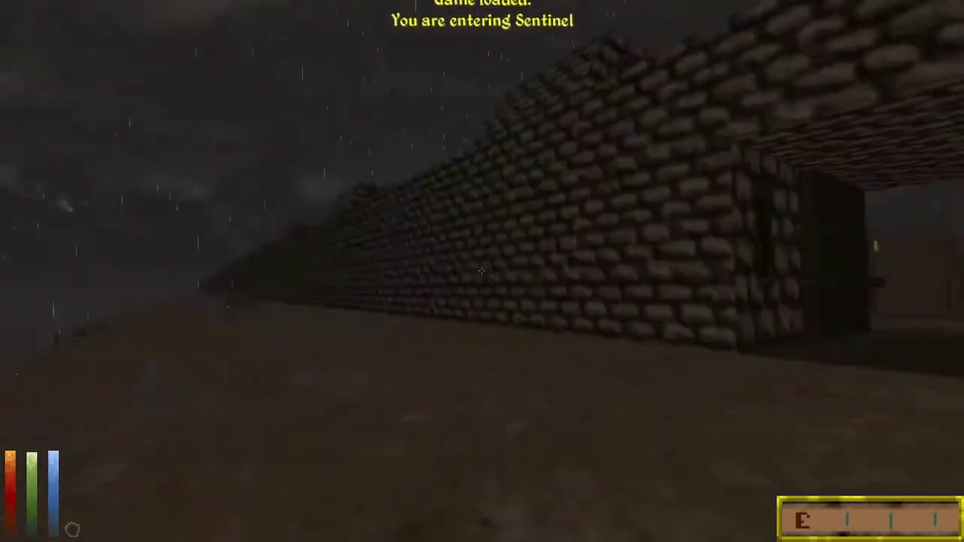
pyautogui.press('w')
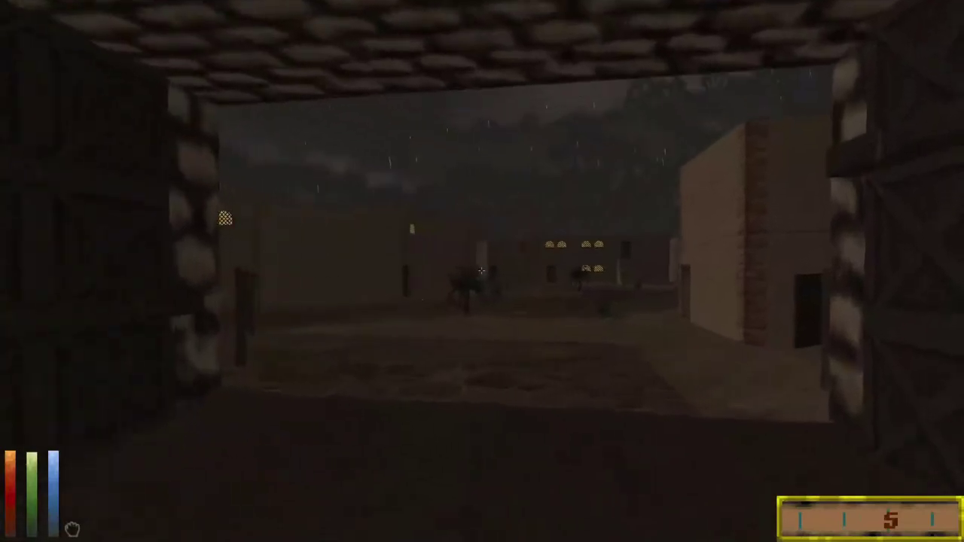
pyautogui.press('w')
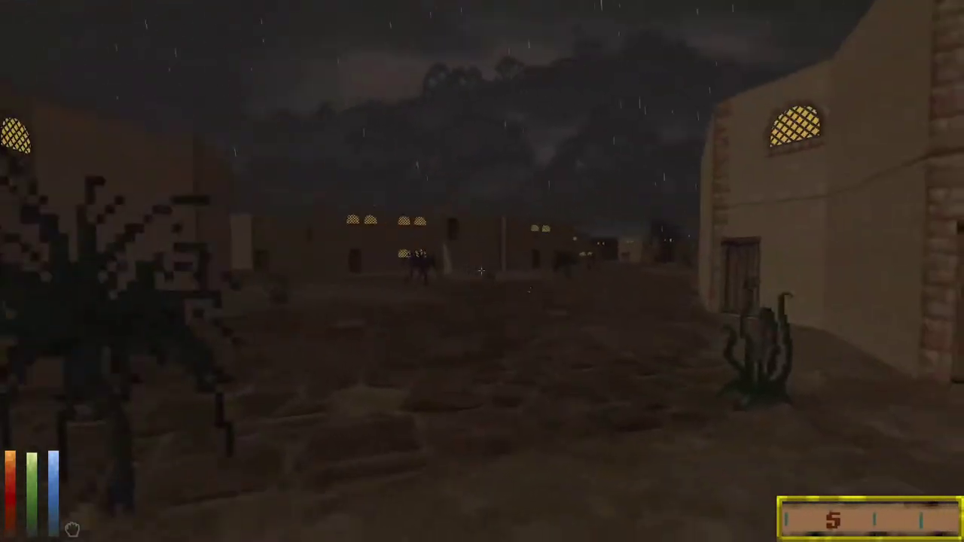
pyautogui.press('w')
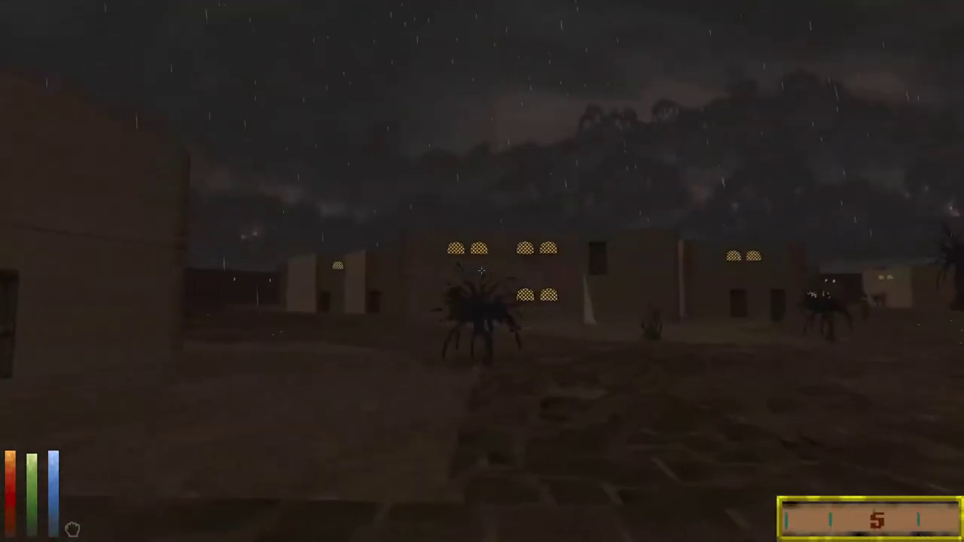
pyautogui.press('w')
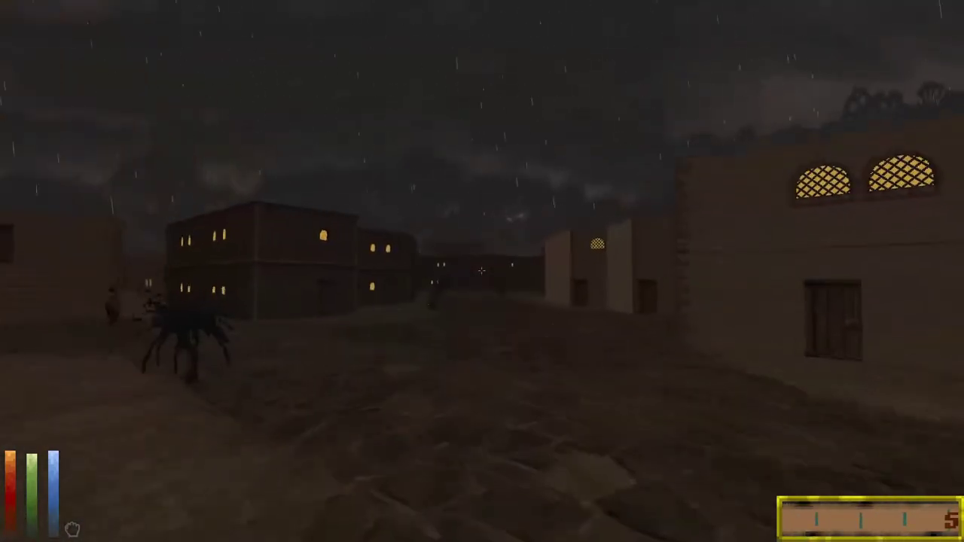
pyautogui.press('w')
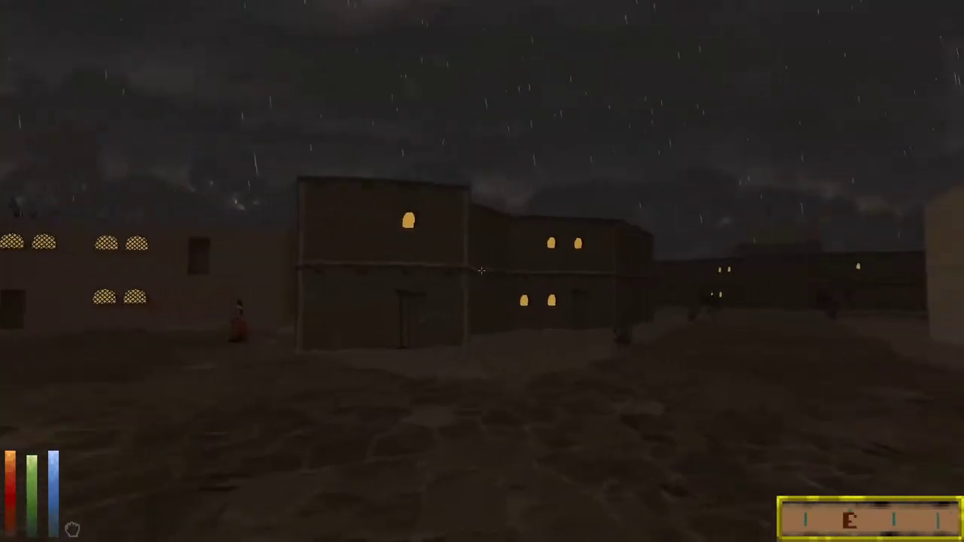
pyautogui.press('w')
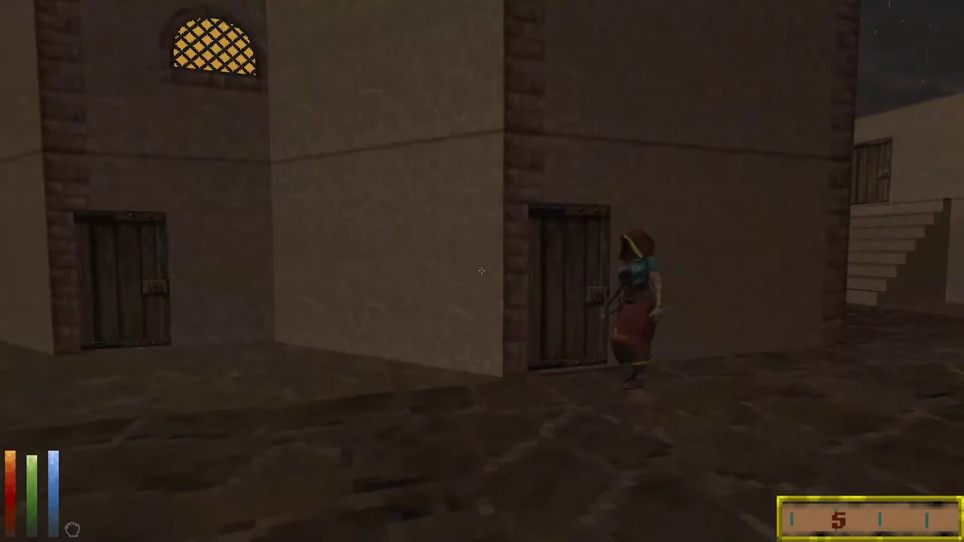
# Step: Walk past the villager and out to Sentinel's open square to look over the surrounding buildings
pyautogui.press('w')
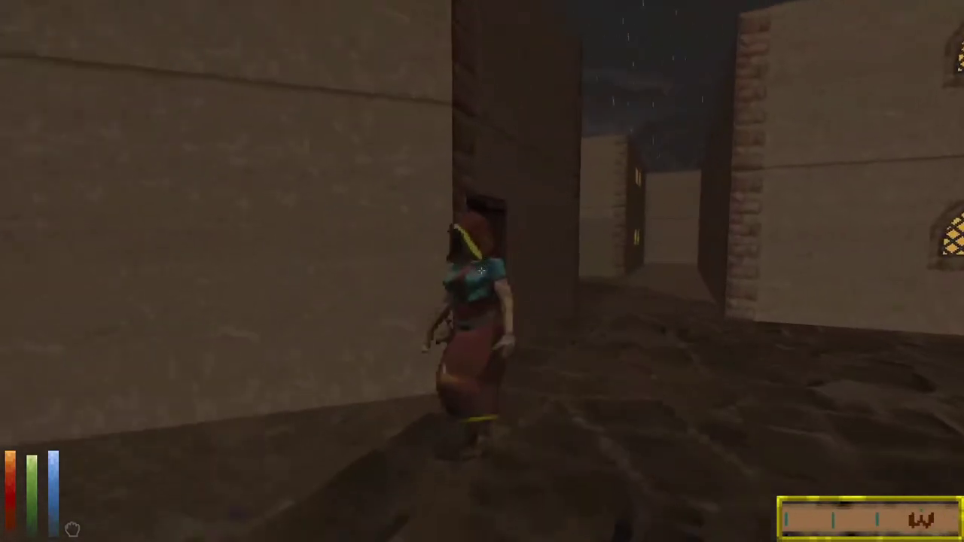
pyautogui.press('w')
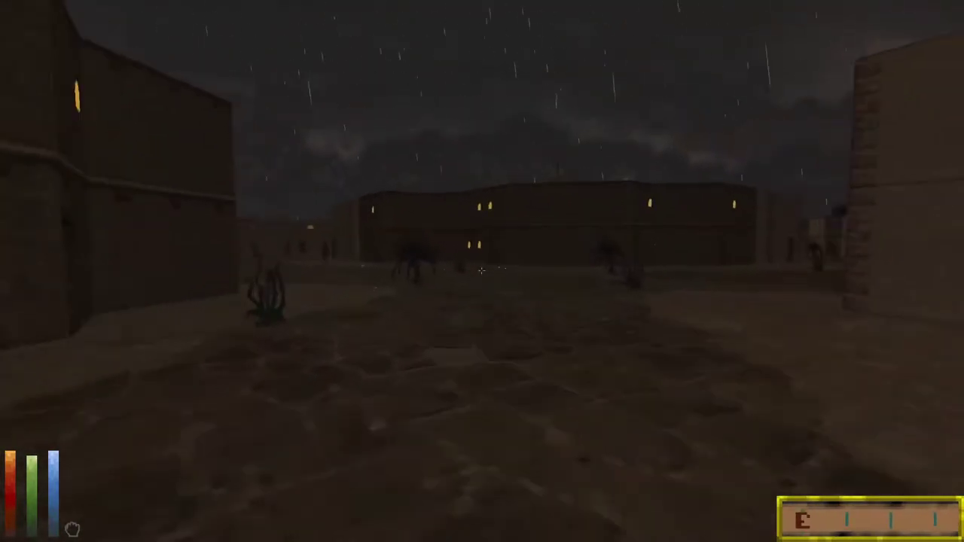
pyautogui.press('s')
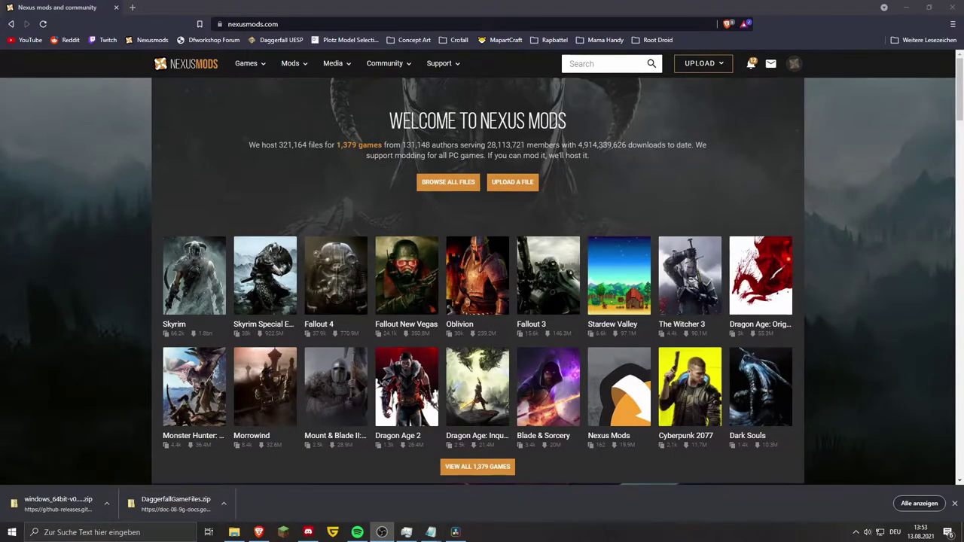
# Step: Switch to the browser and search the games category on Nexus Mods for "daggerfall"
pyautogui.click(616, 65)
pyautogui.click(610, 63)
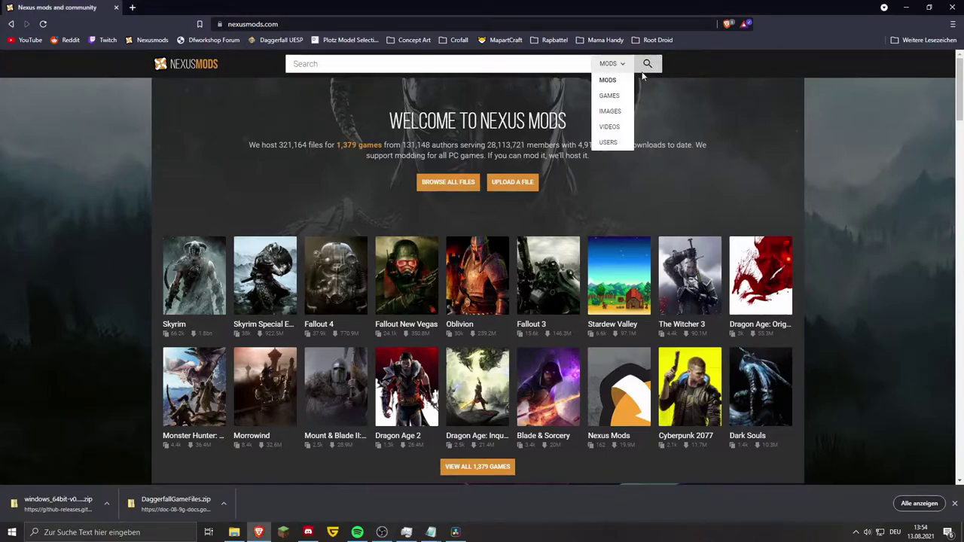
pyautogui.click(609, 96)
pyautogui.click(565, 69)
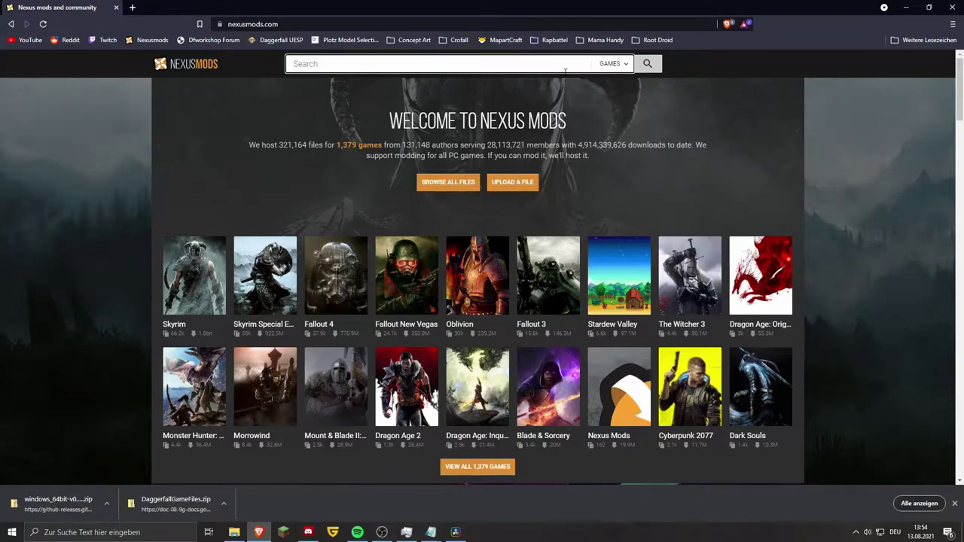
pyautogui.press('Return')
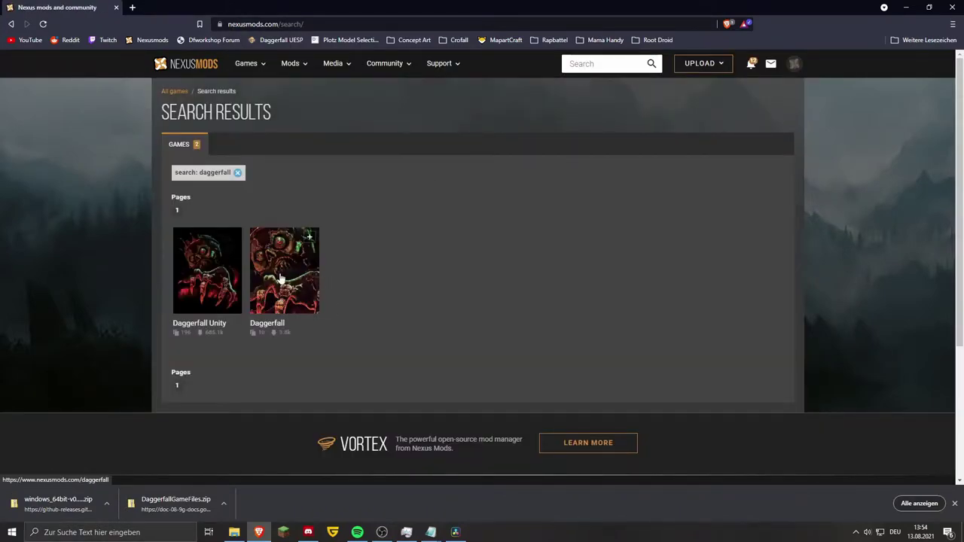
# Step: View the original Daggerfall game's mod listing in a separate tab, and close that tab after browsing it
pyautogui.rightClick(275, 300)
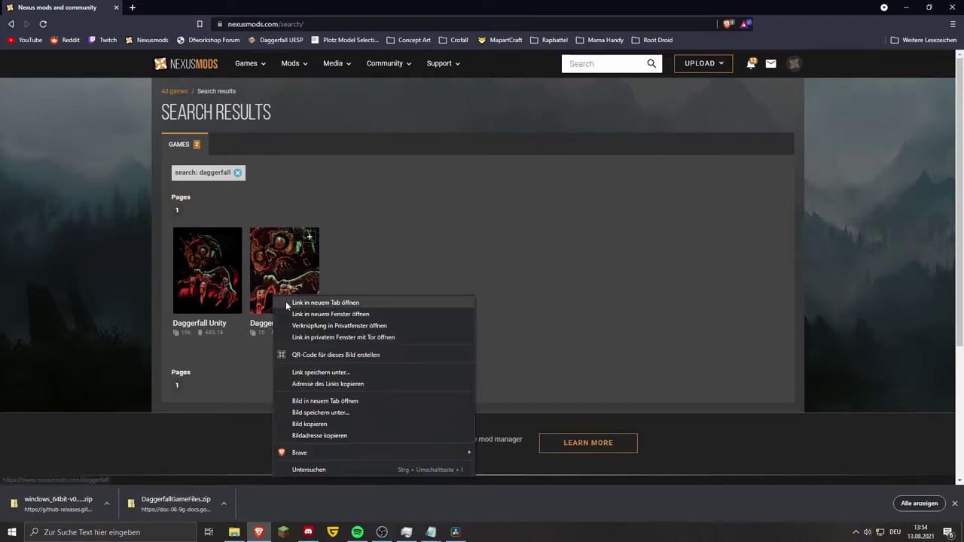
pyautogui.click(332, 308)
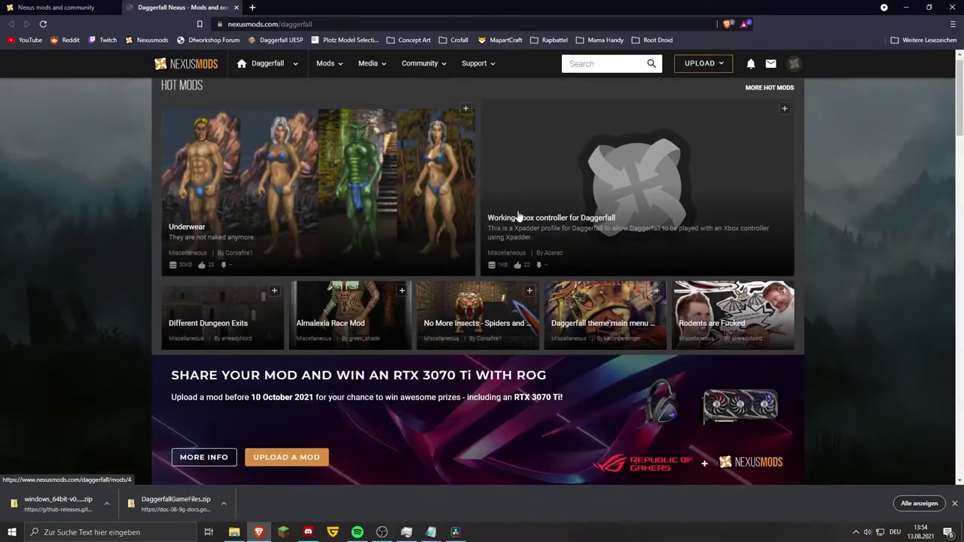
pyautogui.scroll(-6, 519, 217)
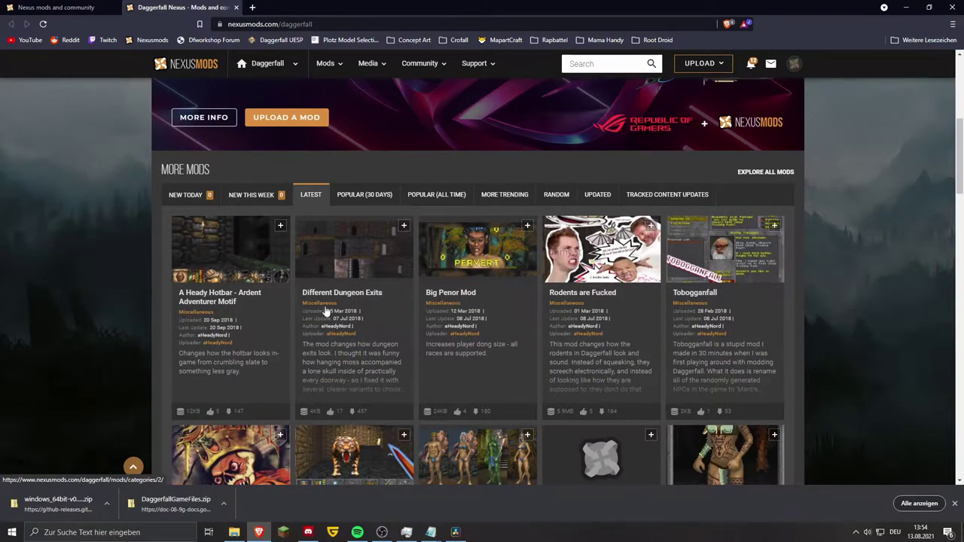
pyautogui.scroll(-2, 483, 294)
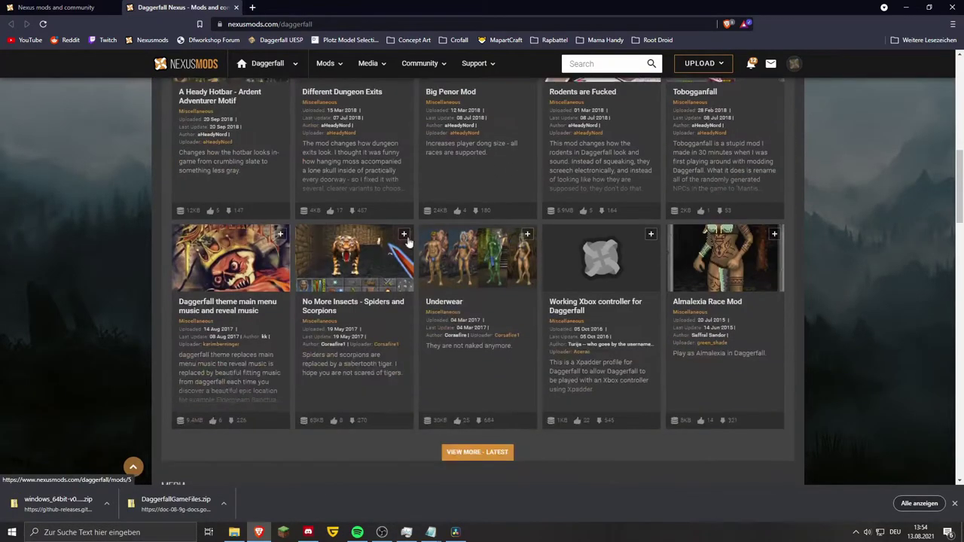
pyautogui.scroll(2, 435, 259)
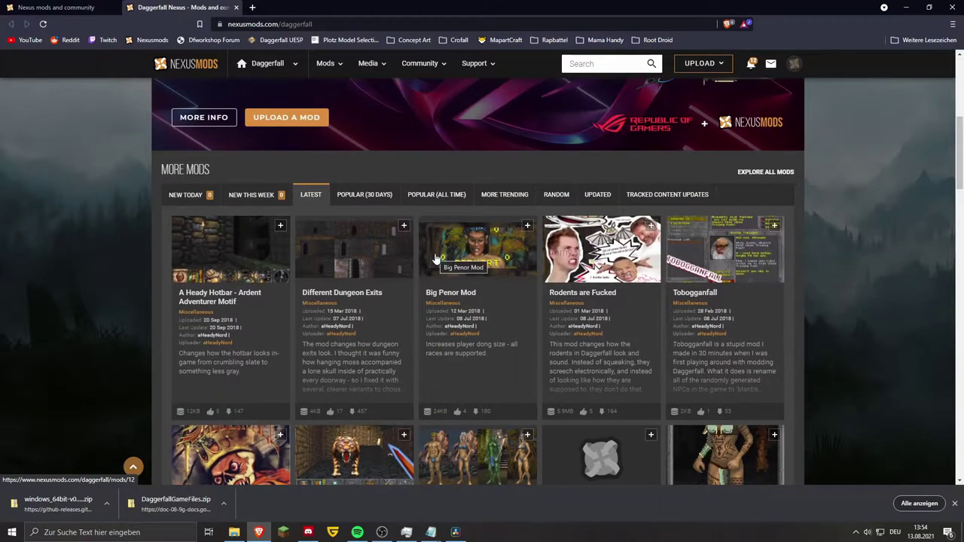
pyautogui.click(236, 7)
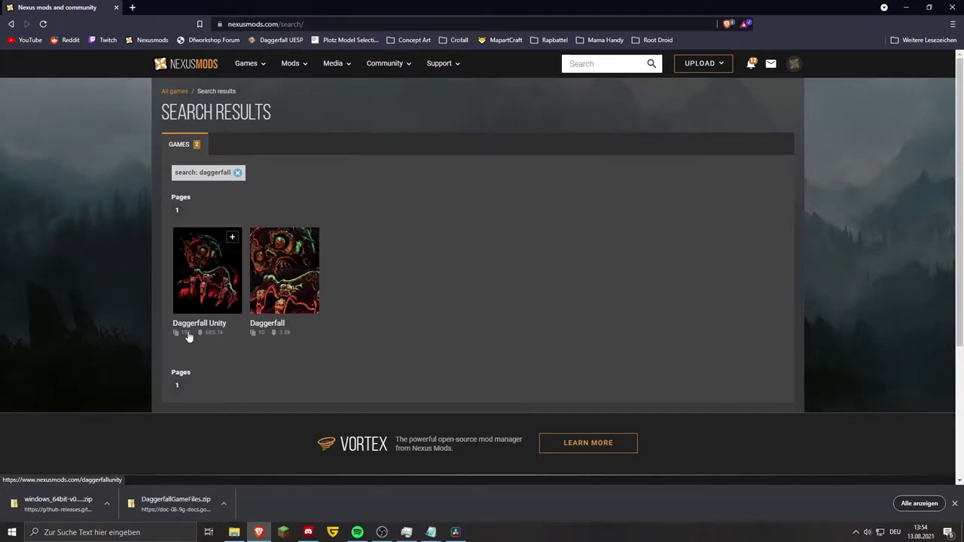
# Step: Open the Daggerfall Unity game page and look through its hot mods and the mods new this week
pyautogui.click(197, 287)
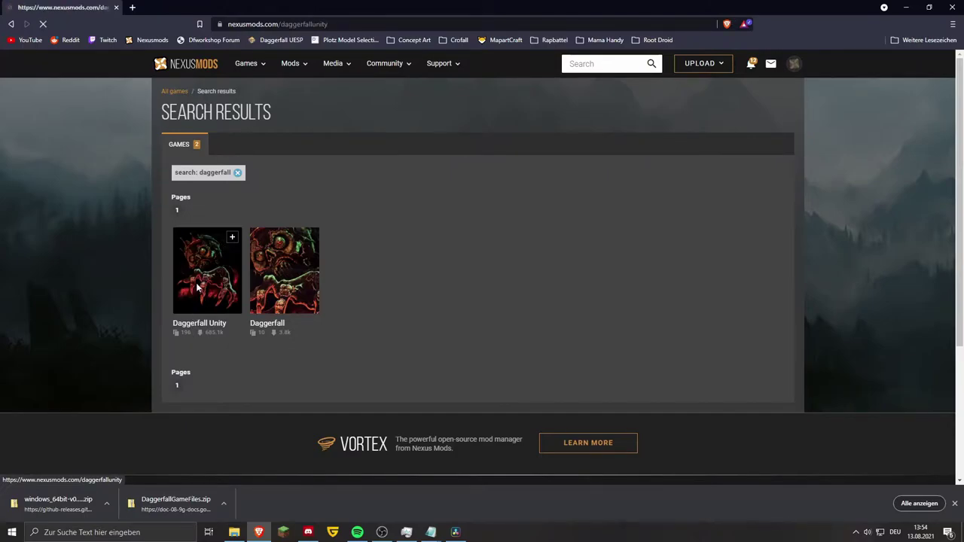
pyautogui.scroll(-3, 578, 238)
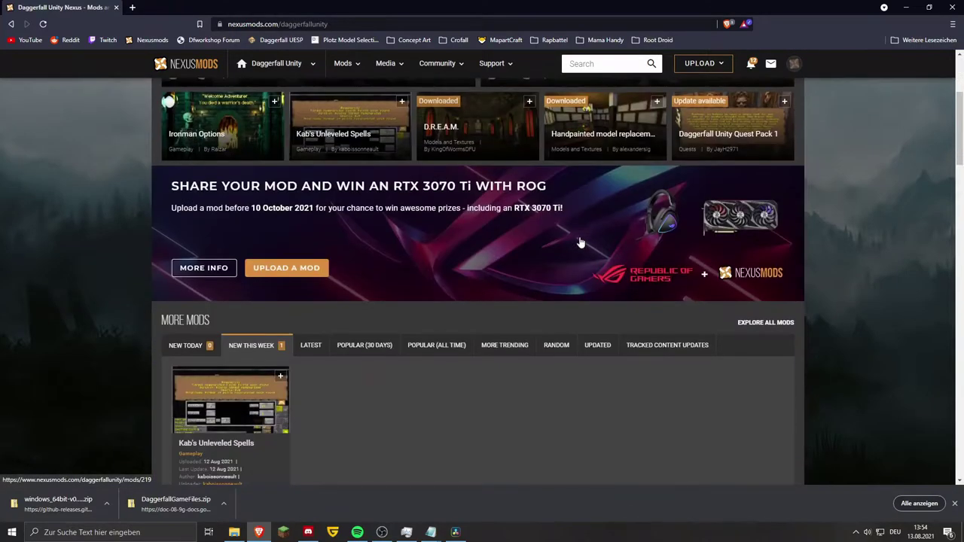
pyautogui.scroll(-2, 579, 236)
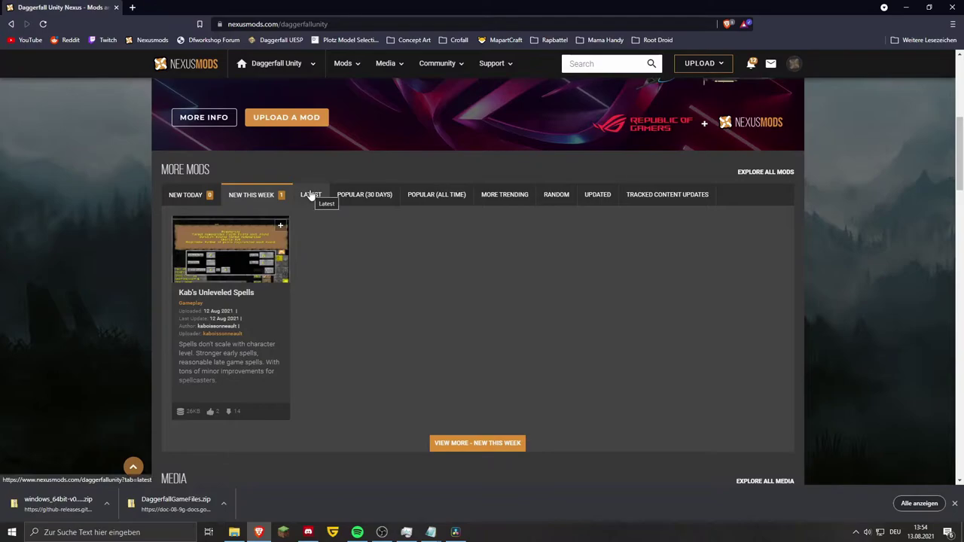
pyautogui.scroll(3, 461, 244)
pyautogui.scroll(1, 461, 246)
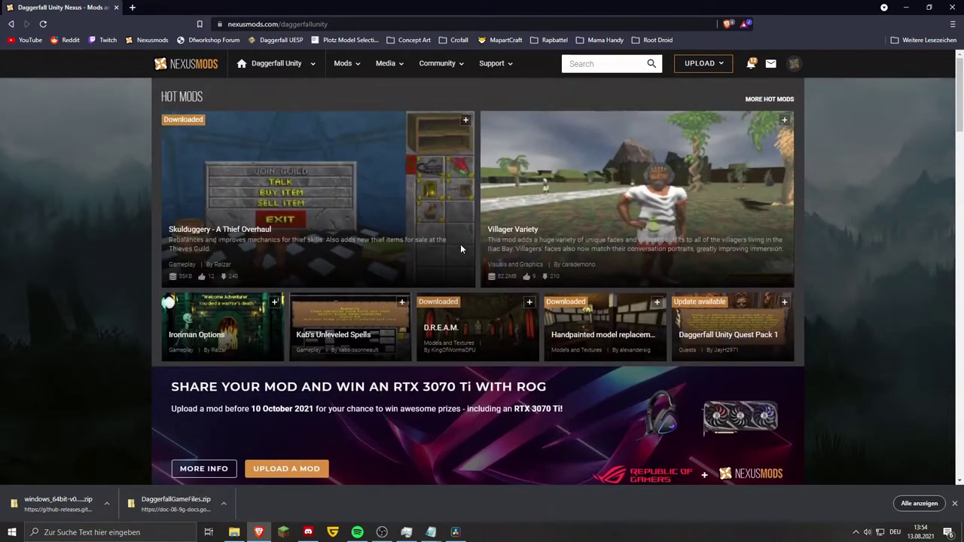
# Step: Open the D.R.E.A.M. mod page for Daggerfall Unity and look over its title and mod details
pyautogui.click(592, 68)
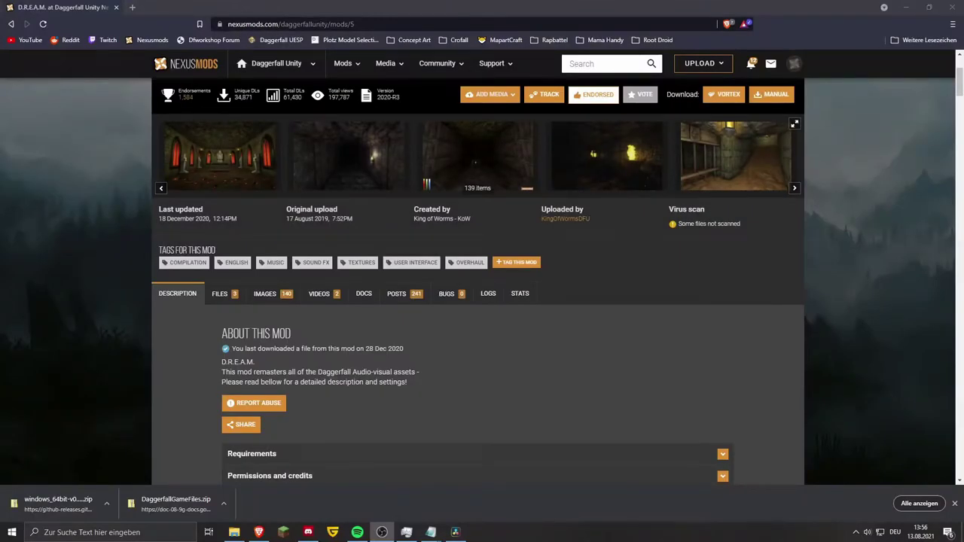
pyautogui.scroll(3, 484, 366)
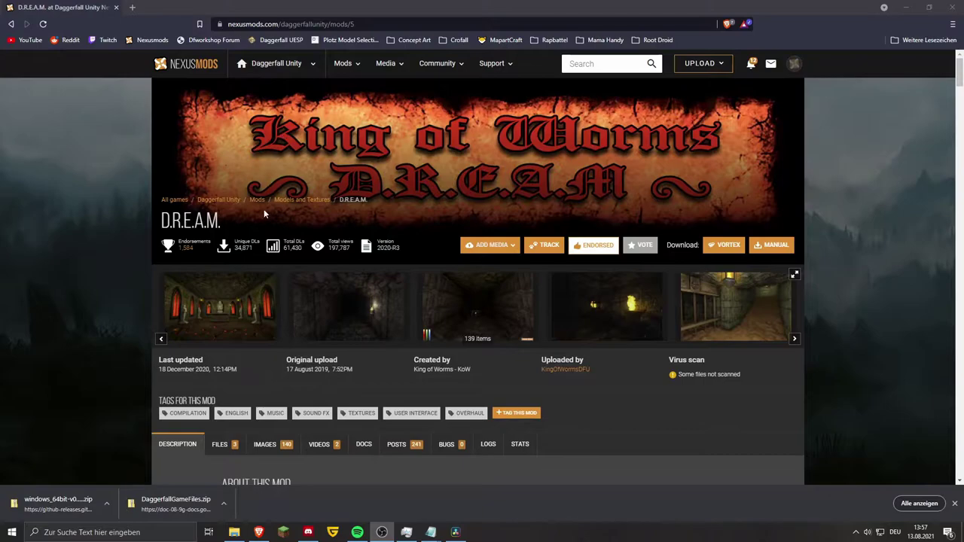
pyautogui.scroll(-2, 401, 206)
# Step: Look through the D.R.E.A.M. mod's dungeon and exterior screenshots in the image gallery, and close the gallery
pyautogui.click(217, 213)
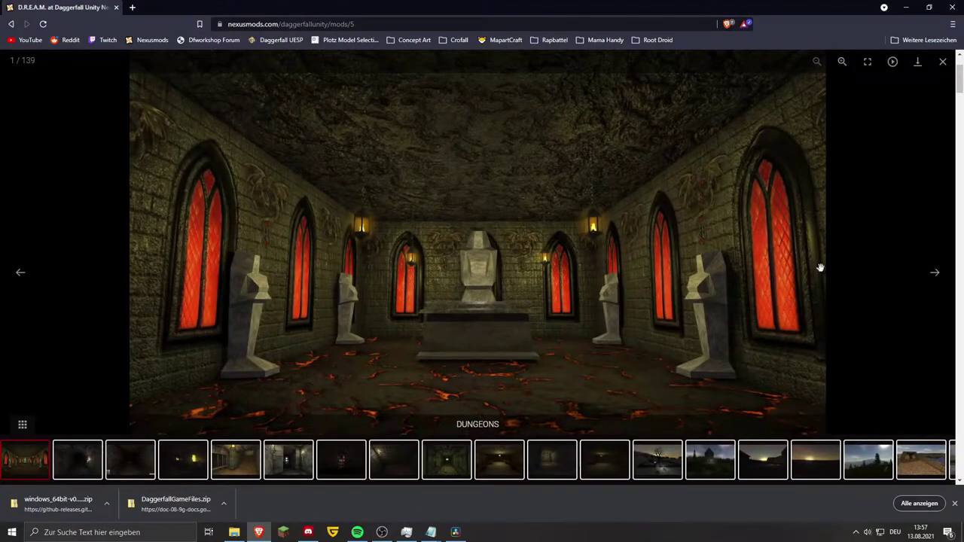
pyautogui.click(934, 274)
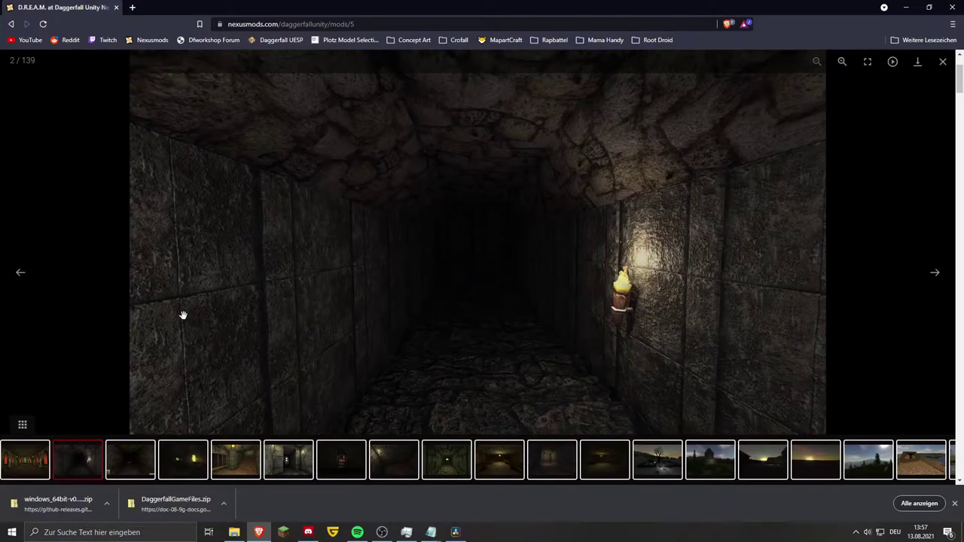
pyautogui.click(935, 274)
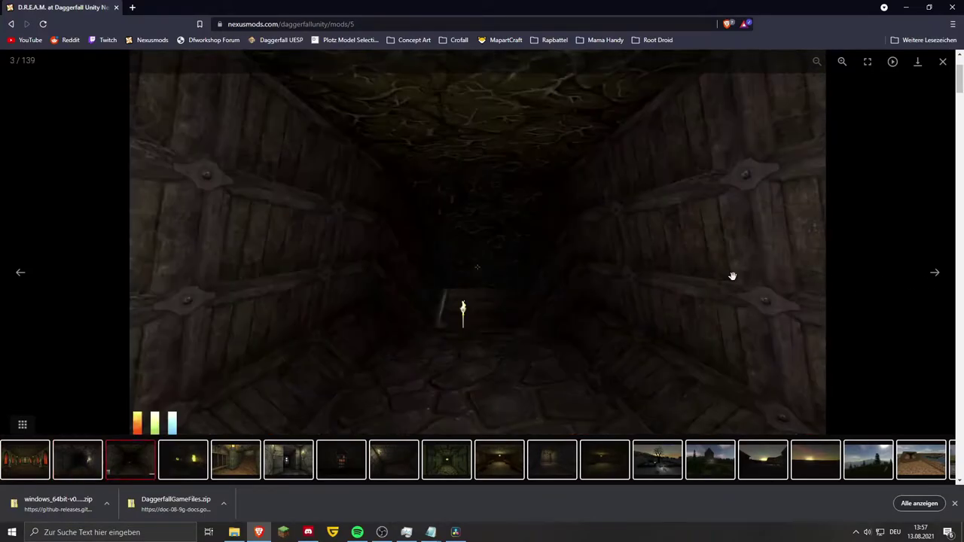
pyautogui.click(934, 275)
pyautogui.click(935, 275)
pyautogui.click(934, 274)
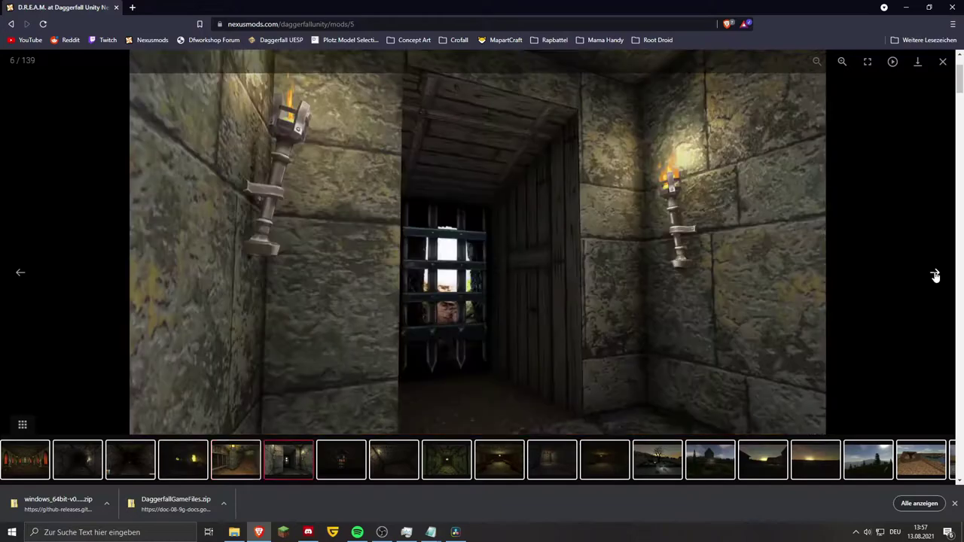
pyautogui.click(935, 274)
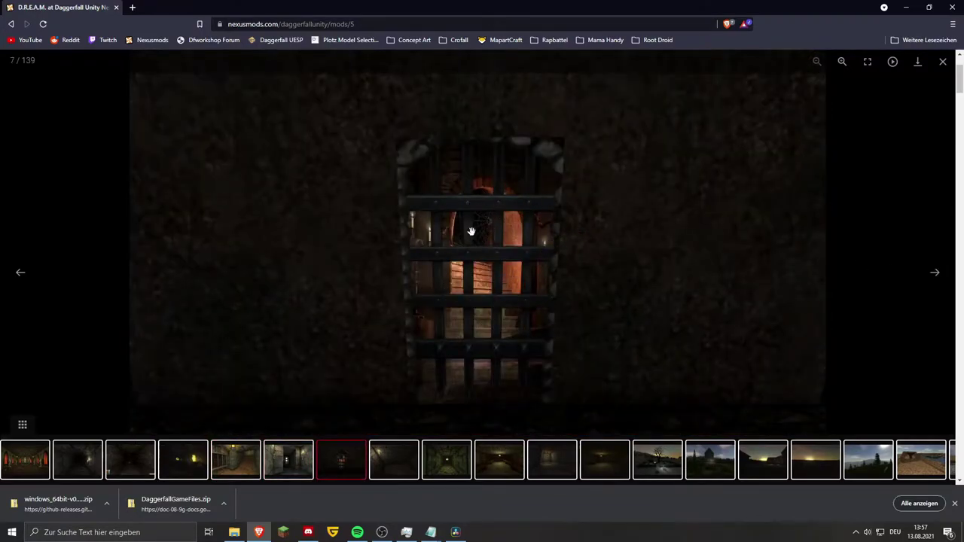
pyautogui.click(934, 272)
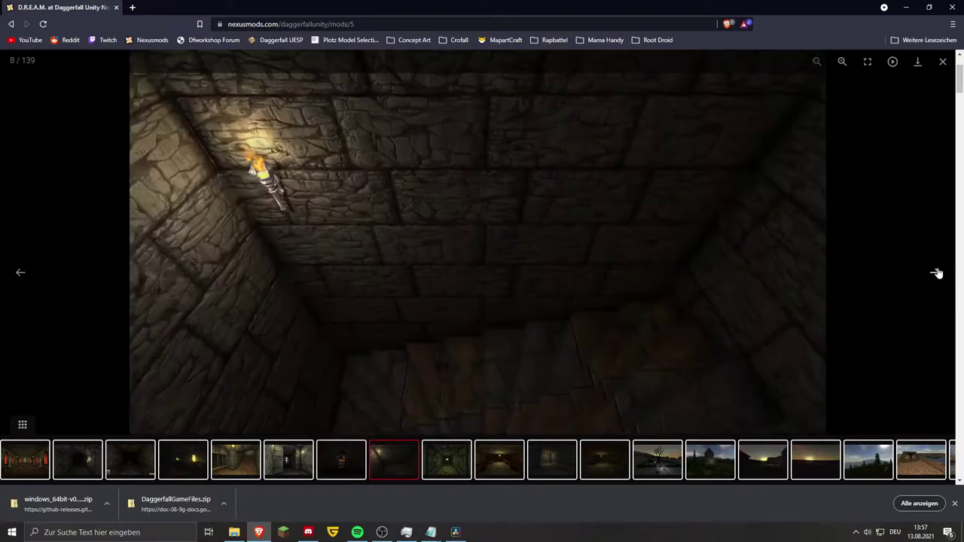
pyautogui.click(936, 274)
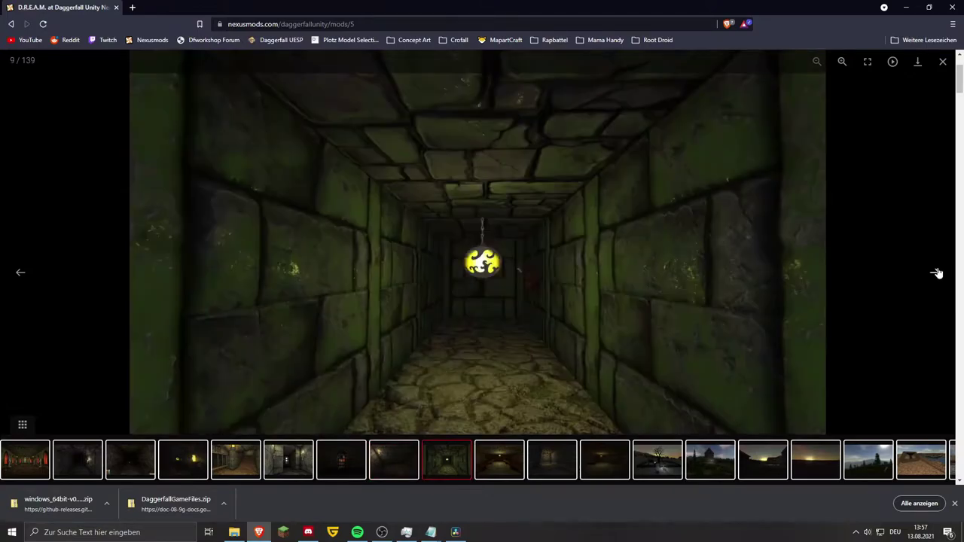
pyautogui.click(937, 273)
pyautogui.click(937, 274)
pyautogui.click(936, 273)
pyautogui.click(936, 274)
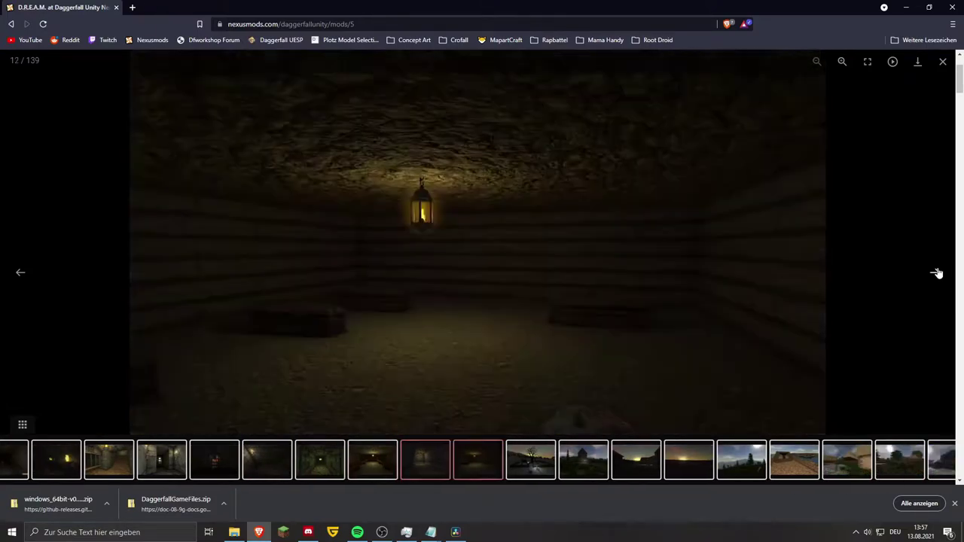
pyautogui.click(936, 274)
pyautogui.click(937, 274)
pyautogui.click(936, 273)
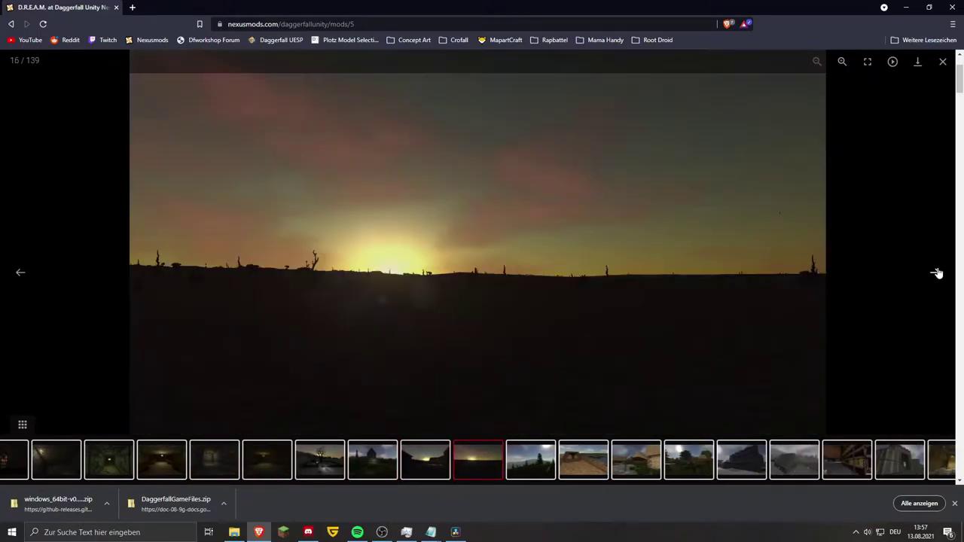
pyautogui.click(937, 274)
pyautogui.click(937, 273)
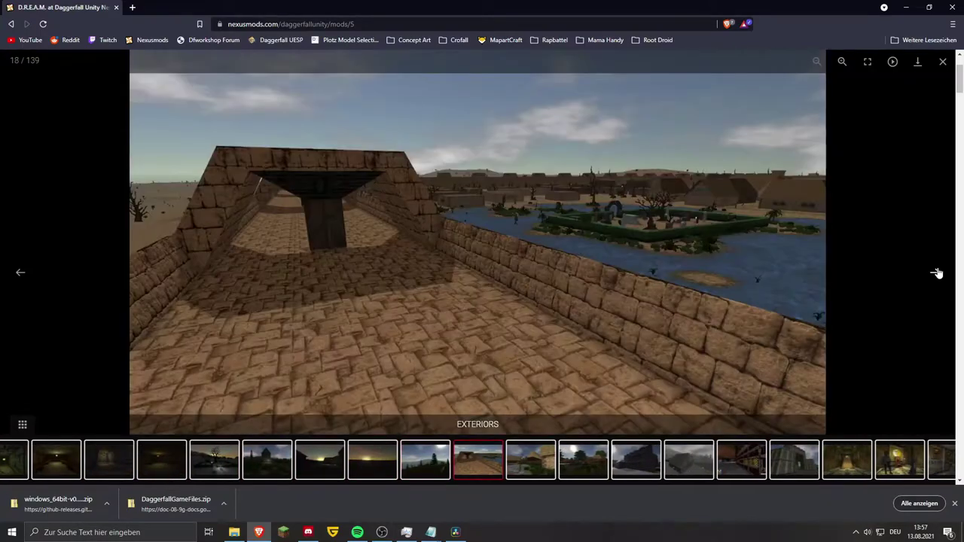
pyautogui.click(936, 274)
pyautogui.click(18, 275)
pyautogui.click(934, 275)
pyautogui.click(934, 275)
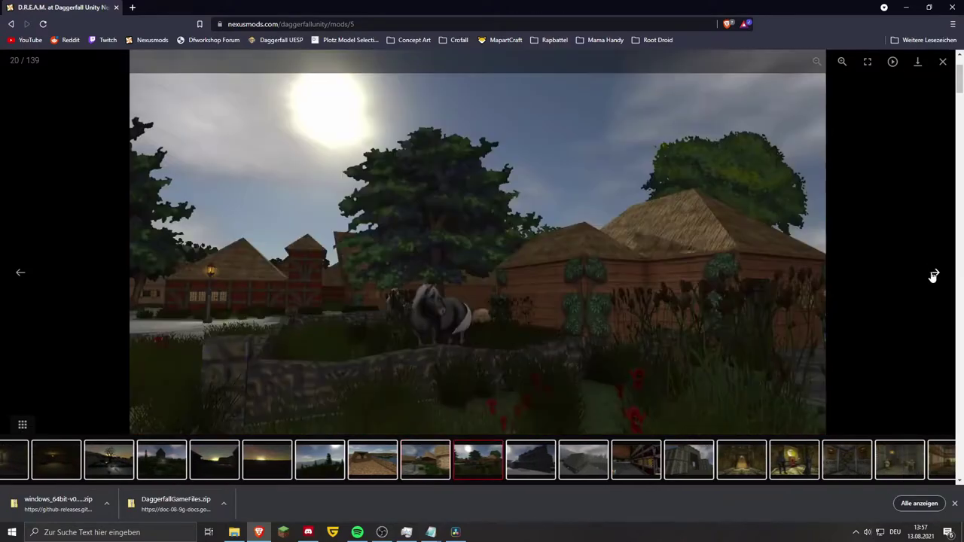
pyautogui.click(934, 275)
pyautogui.click(934, 275)
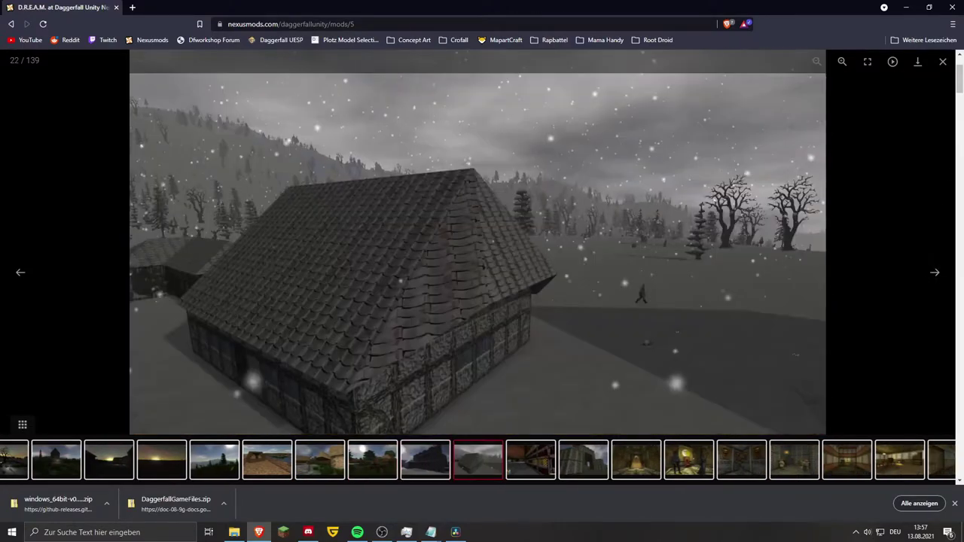
pyautogui.click(943, 61)
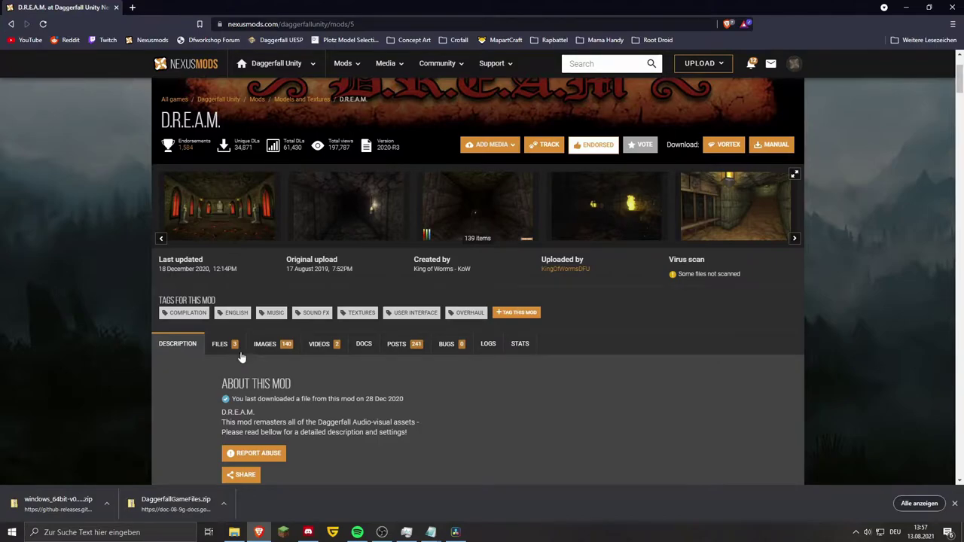
# Step: Open the D.R.E.A.M. mod's file list and find the DREAM Windows 2020-R3 main file among the platform versions
pyautogui.click(226, 345)
pyautogui.scroll(-1, 273, 390)
pyautogui.scroll(-3, 354, 416)
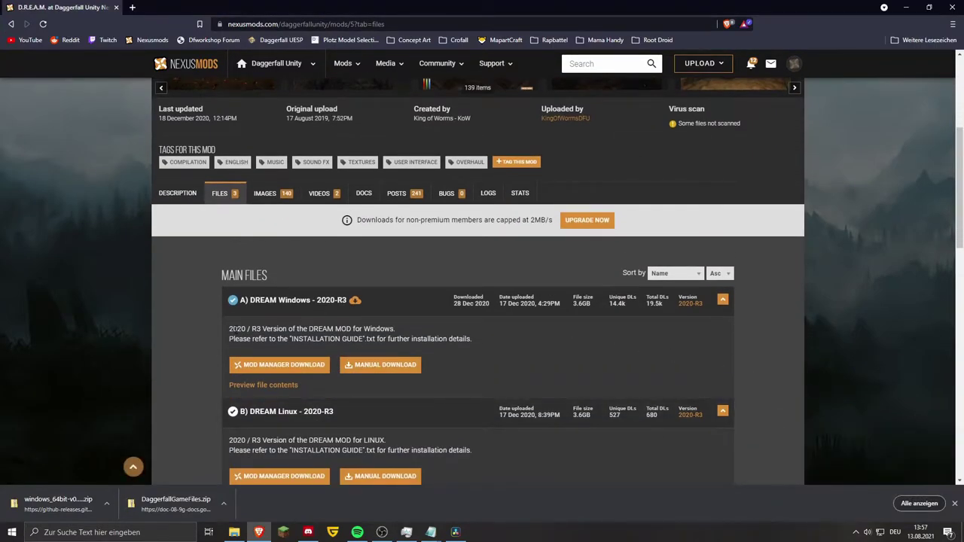
pyautogui.scroll(-1, 492, 327)
pyautogui.scroll(2, 492, 328)
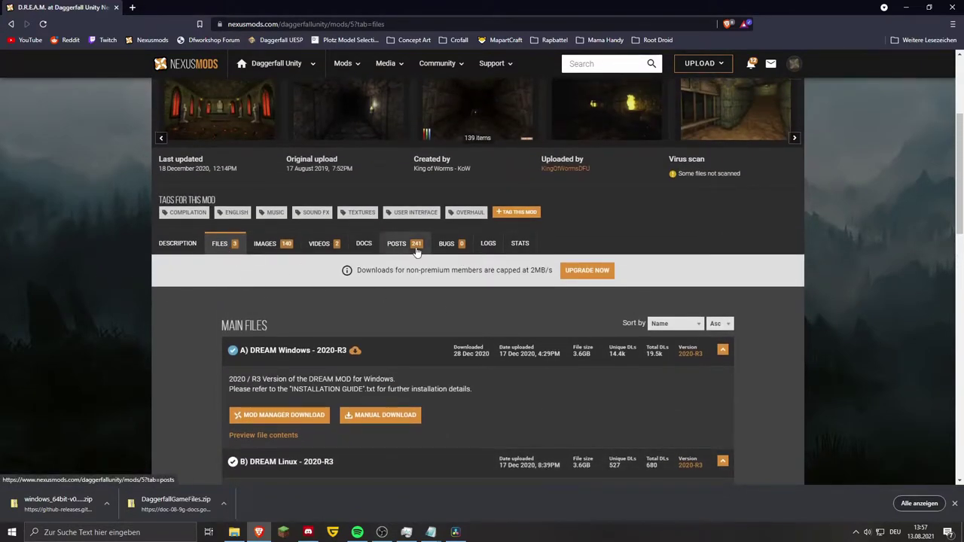
pyautogui.scroll(-4, 417, 252)
pyautogui.moveTo(228, 229); pyautogui.dragTo(393, 228)
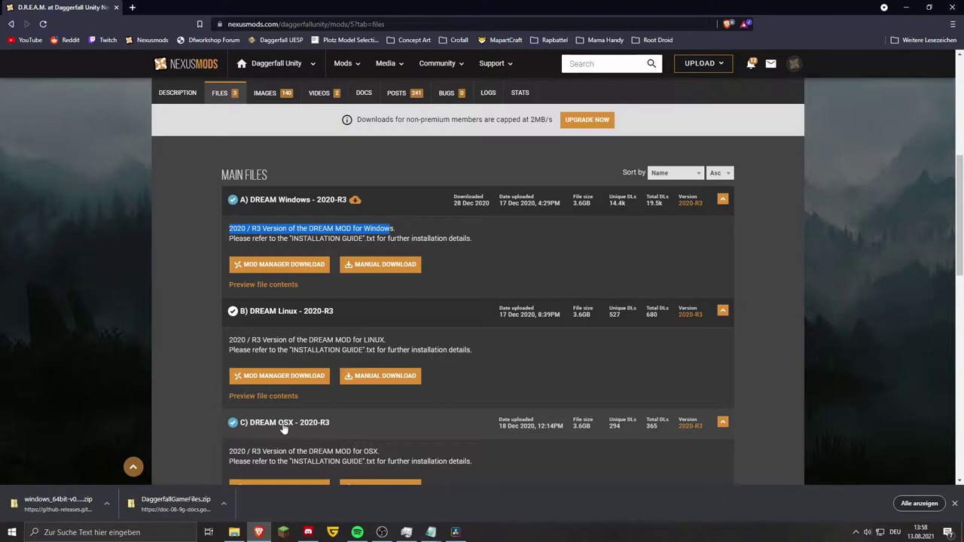
pyautogui.click(389, 238)
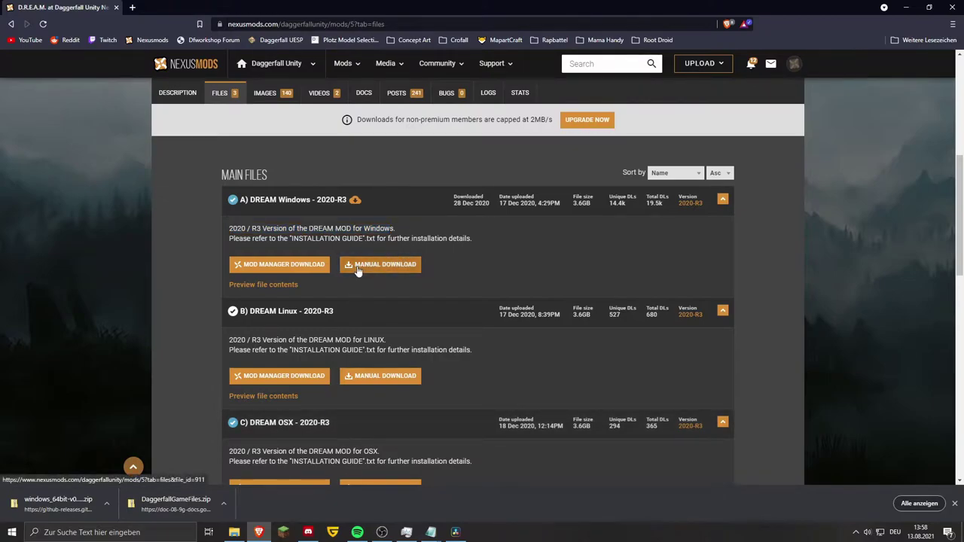
# Step: Examine the DREAM Windows - 2020-R3 file's note about the version and its installation guide
pyautogui.moveTo(226, 236); pyautogui.dragTo(474, 240)
pyautogui.click(474, 242)
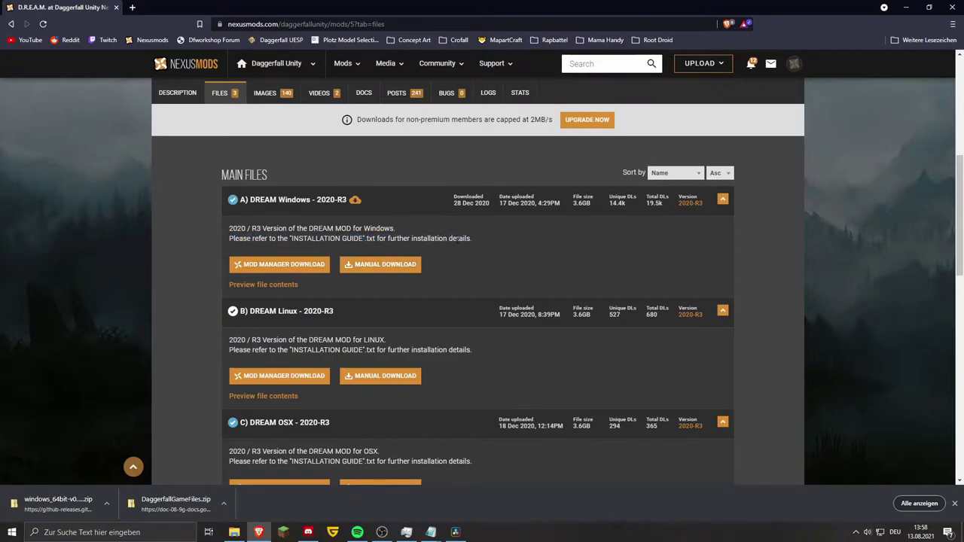
pyautogui.moveTo(230, 236); pyautogui.dragTo(474, 239)
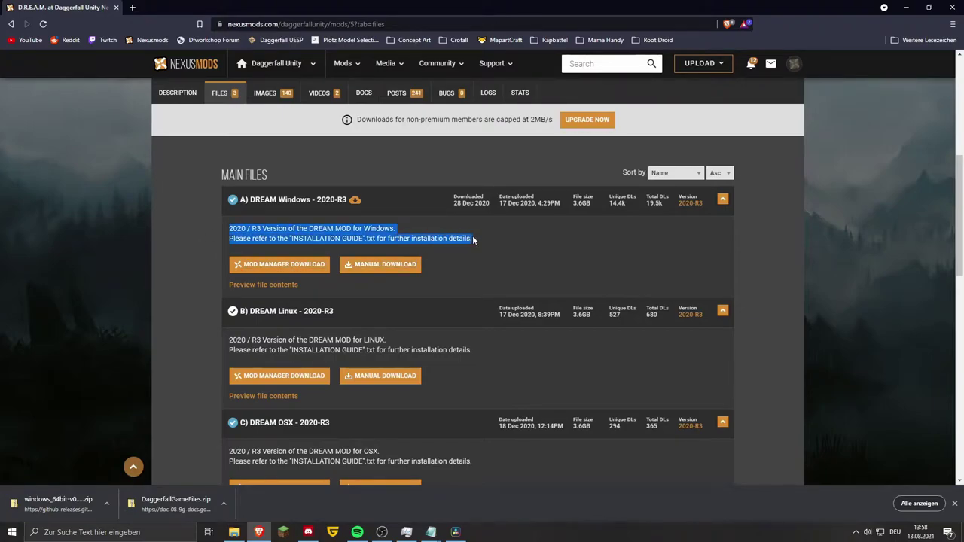
pyautogui.click(474, 239)
pyautogui.tripleClick(482, 240)
pyautogui.click(486, 240)
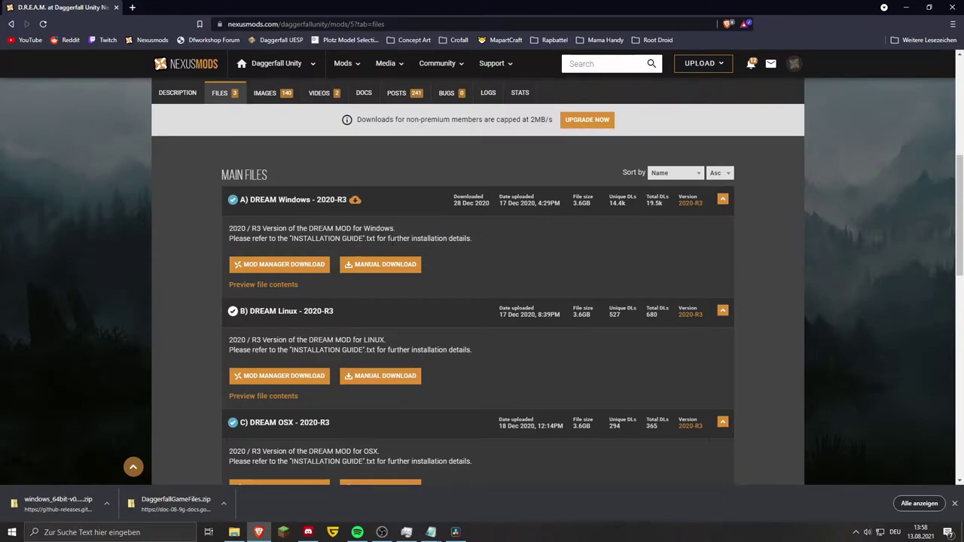
# Step: Start the slow manual download of DREAM Windows - 2020-R3 and set the save location to Dokumente > 002 Spiele > Daggerfall > Grafik
pyautogui.click(372, 263)
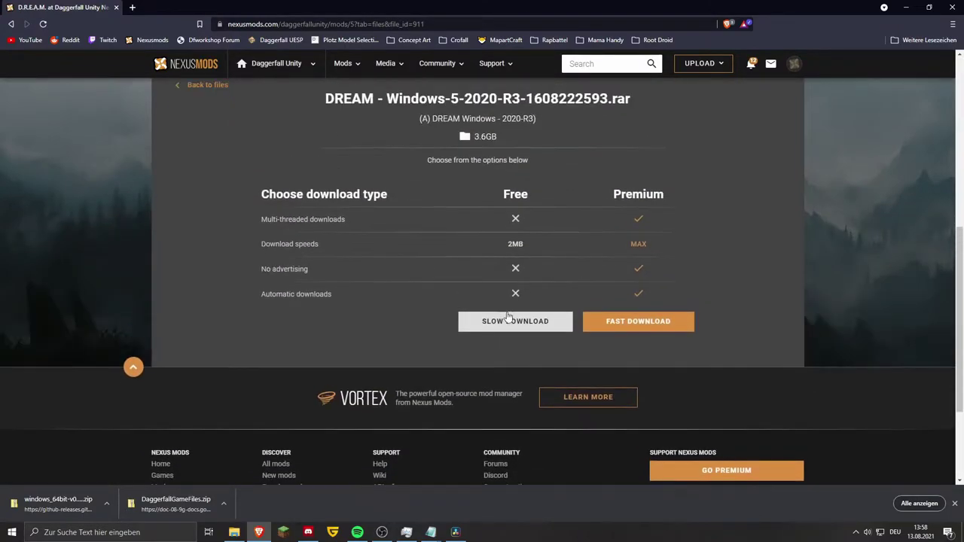
pyautogui.click(509, 317)
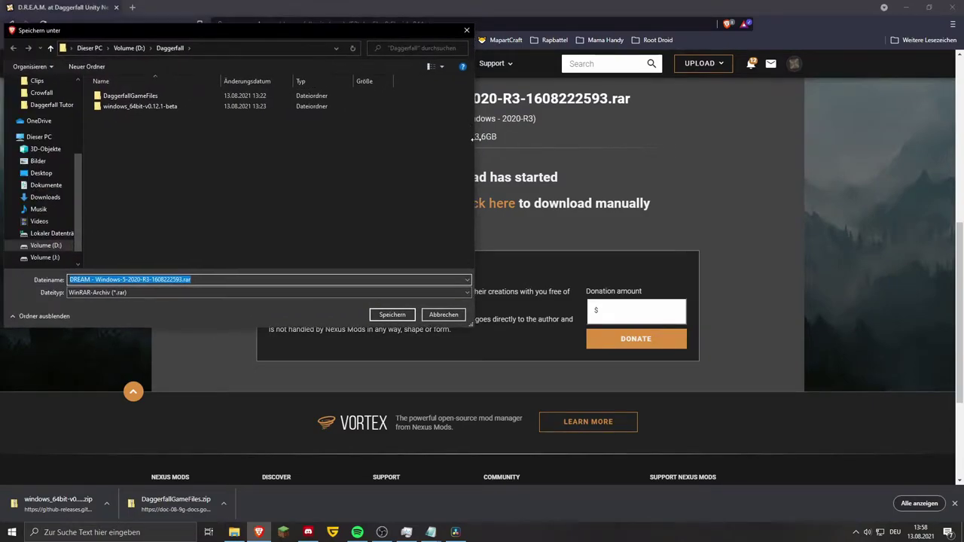
pyautogui.scroll(4, 130, 96)
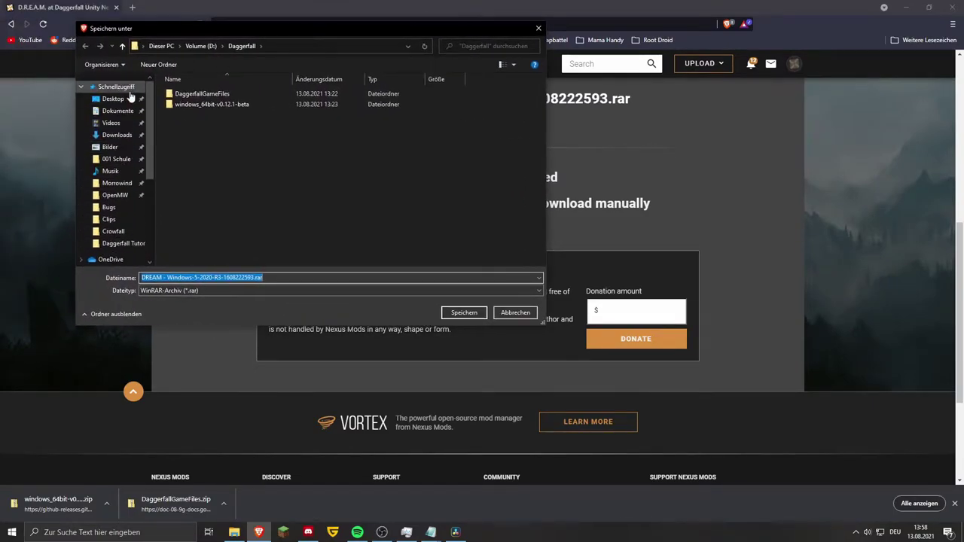
pyautogui.click(117, 111)
pyautogui.click(209, 105)
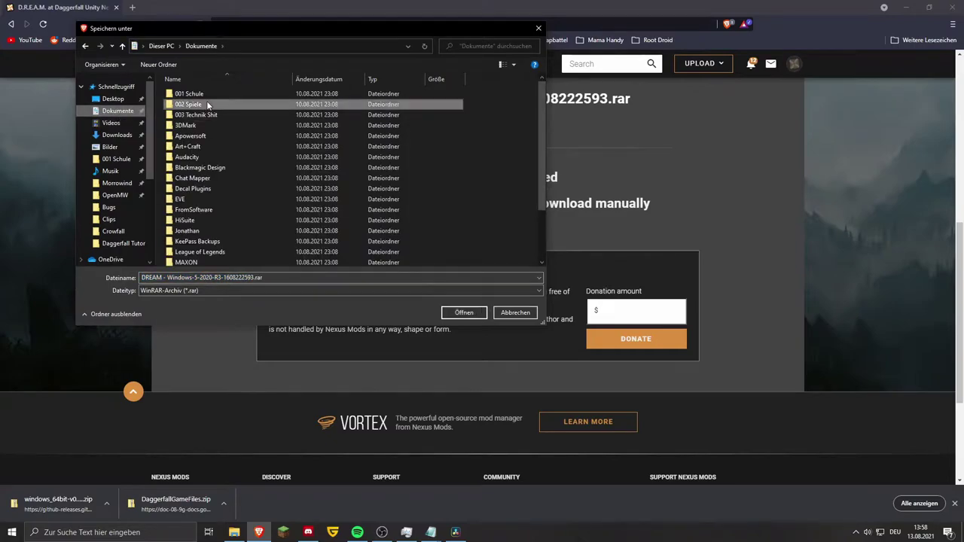
pyautogui.doubleClick(209, 105)
pyautogui.doubleClick(203, 121)
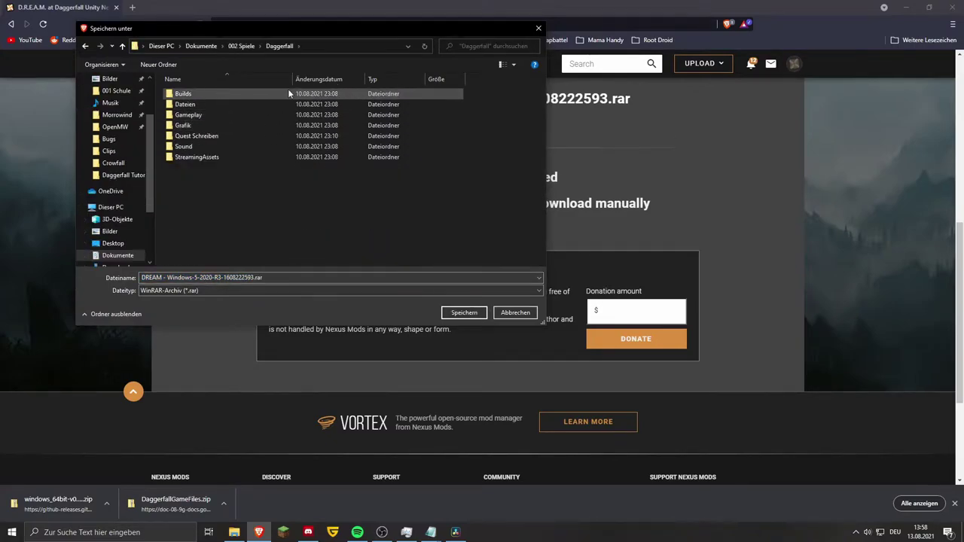
pyautogui.doubleClick(183, 125)
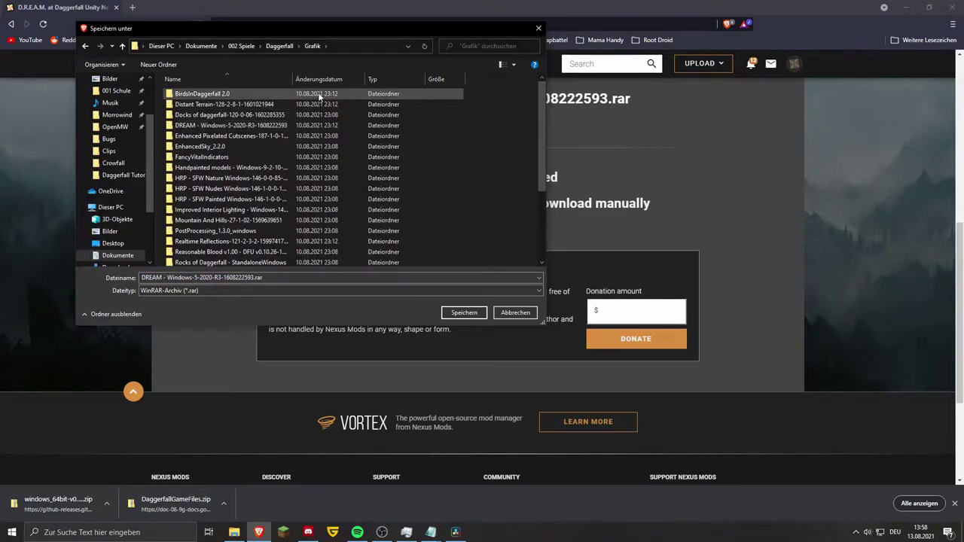
# Step: Look through the existing mod folders in Grafik and cancel saving the DREAM archive
pyautogui.scroll(-3, 249, 121)
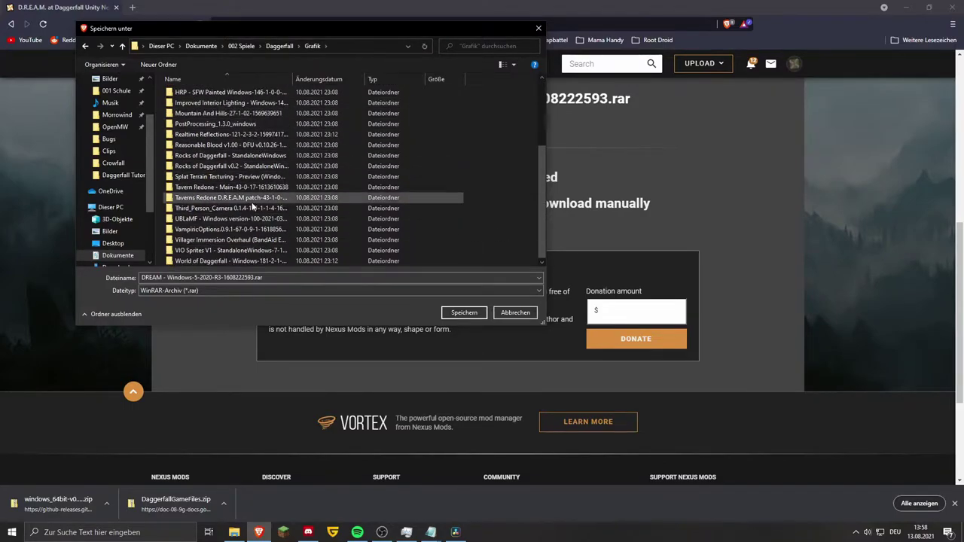
pyautogui.scroll(4, 255, 205)
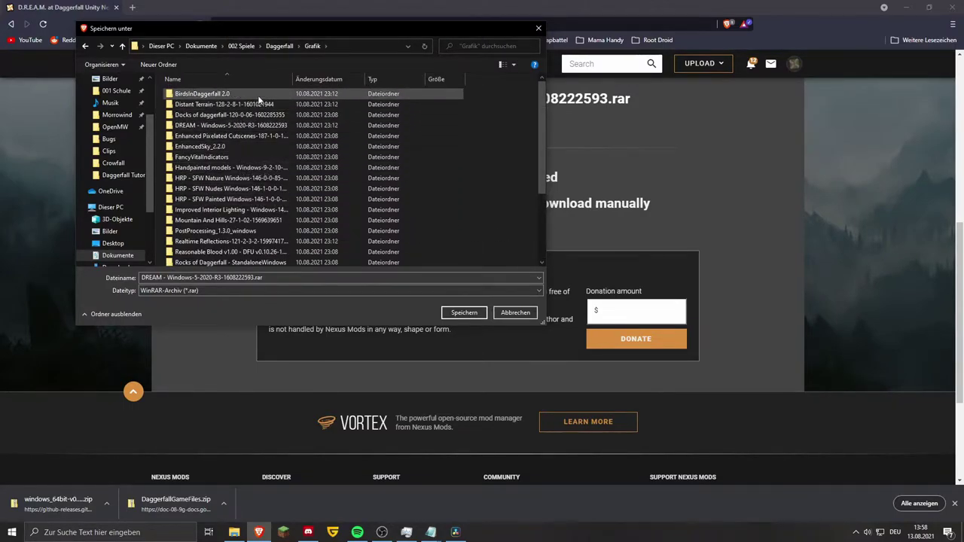
pyautogui.scroll(-3, 275, 121)
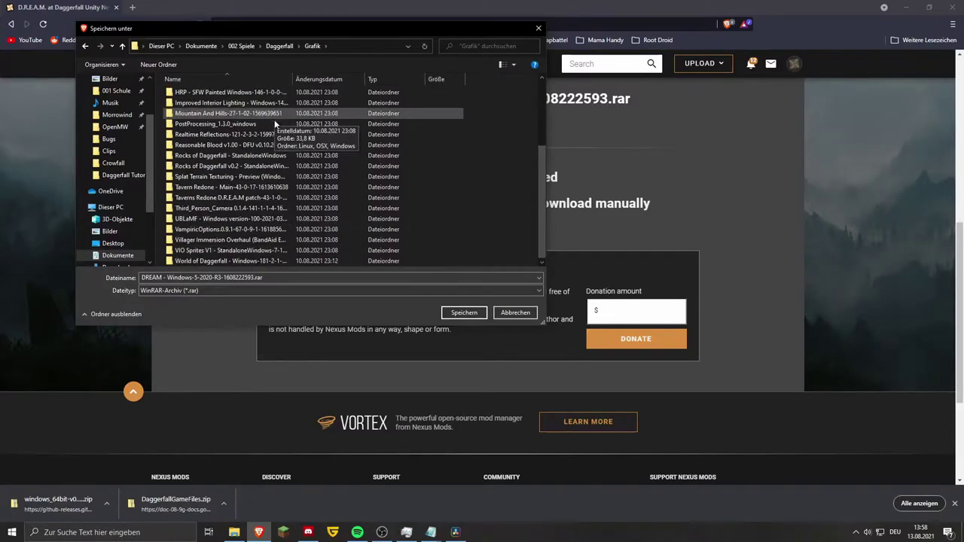
pyautogui.scroll(3, 316, 209)
pyautogui.scroll(-3, 316, 209)
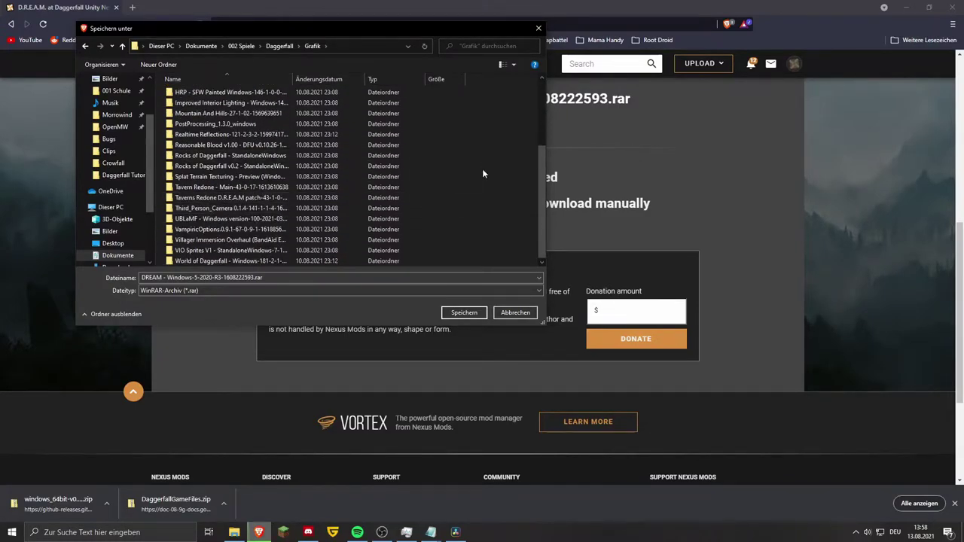
pyautogui.scroll(3, 309, 177)
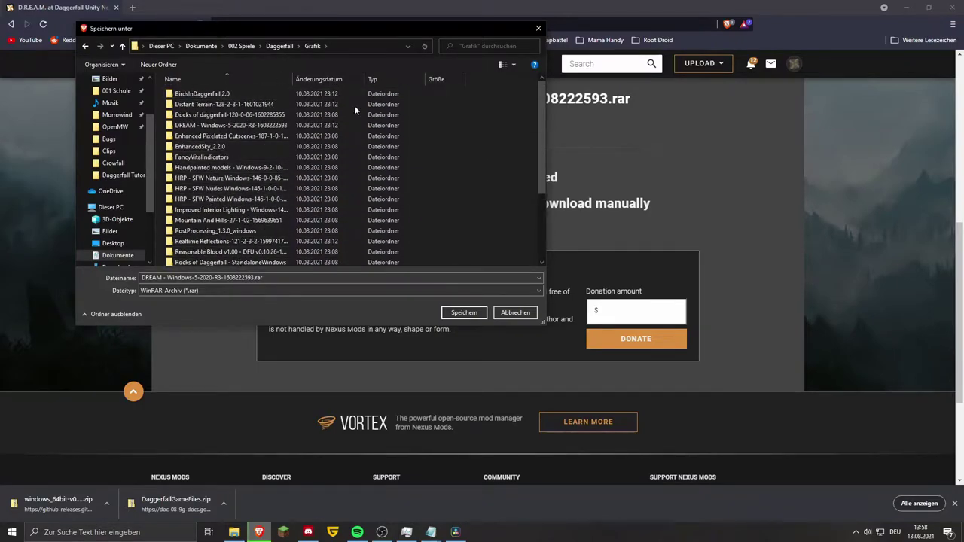
pyautogui.click(538, 28)
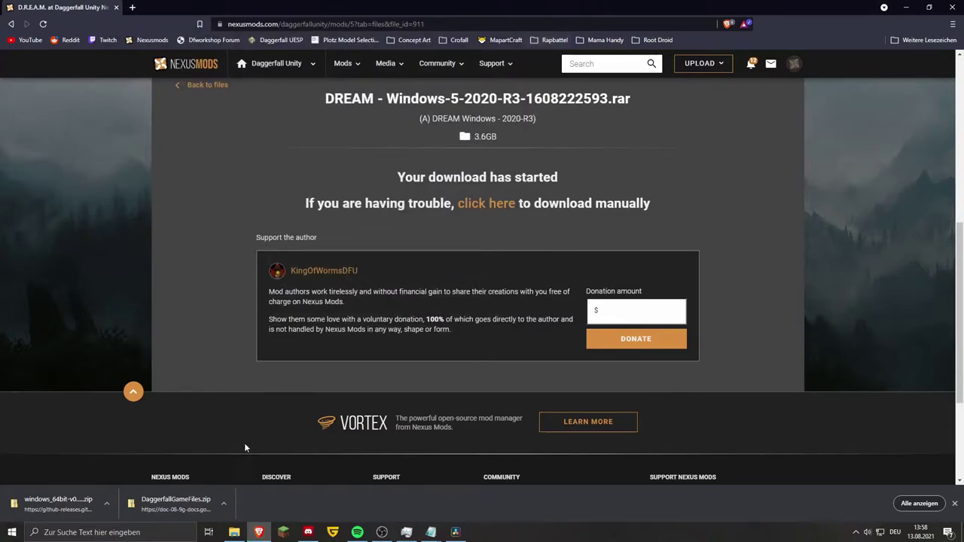
# Step: Switch to File Explorer and open the Gameplay folder under Dokumente > 002 Spiele > Daggerfall
pyautogui.click(234, 533)
pyautogui.scroll(3, 187, 236)
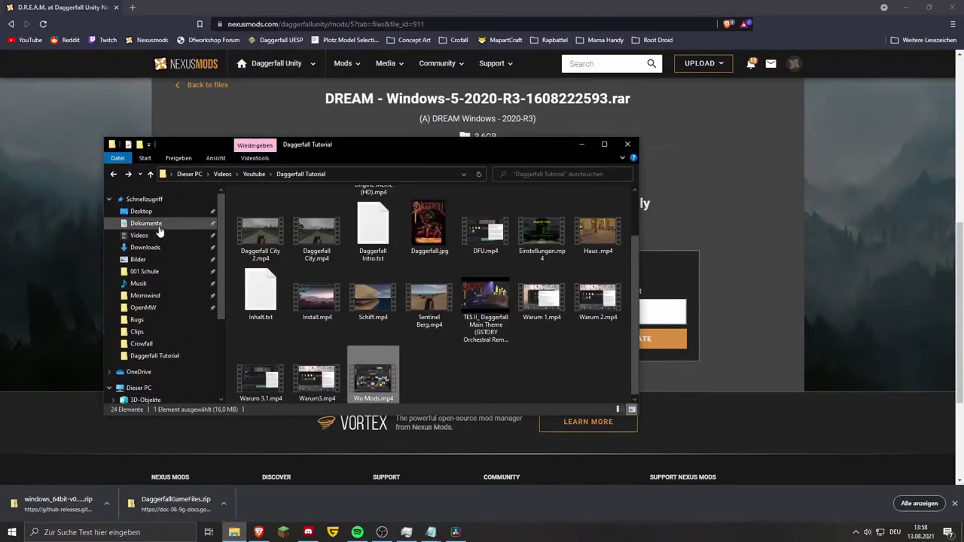
pyautogui.click(151, 224)
pyautogui.doubleClick(264, 216)
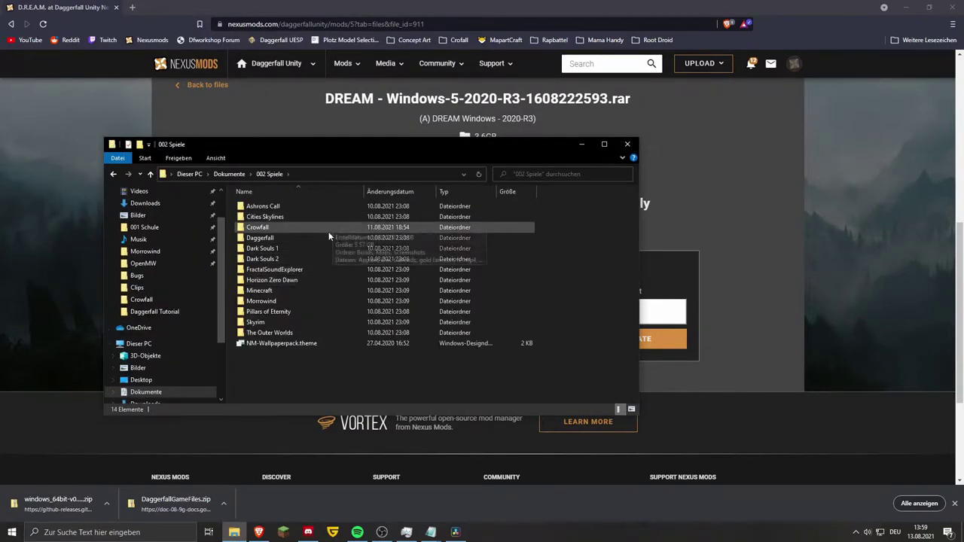
pyautogui.doubleClick(296, 238)
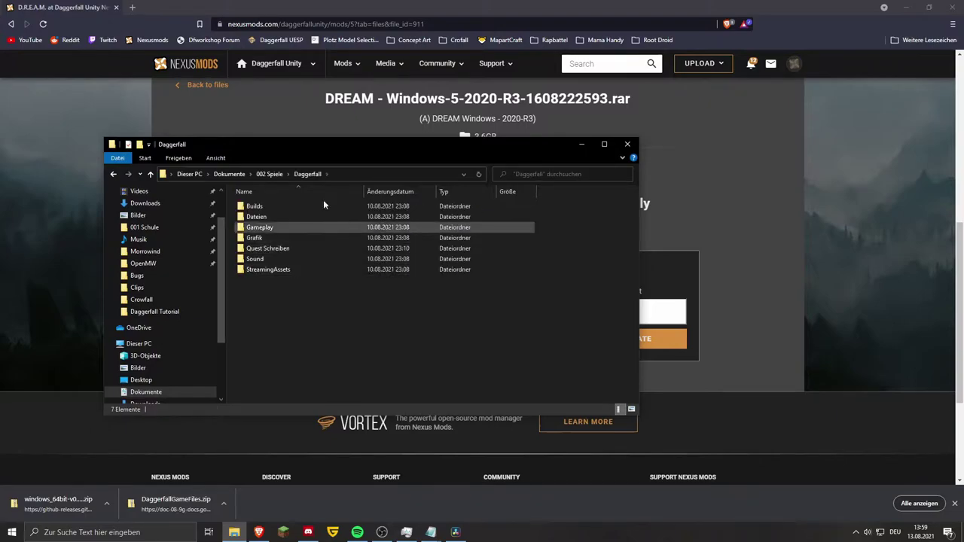
pyautogui.doubleClick(296, 226)
# Step: Arrange the Gameplay folder window and a new File Explorer window side by side
pyautogui.moveTo(346, 143); pyautogui.dragTo(292, 149)
pyautogui.press('super+Left')
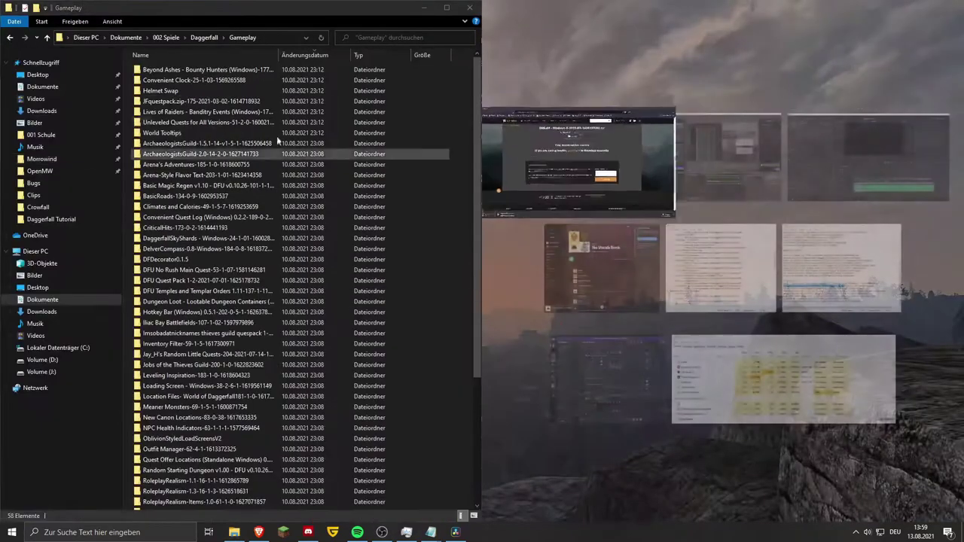
pyautogui.click(234, 533)
pyautogui.rightClick(235, 532)
pyautogui.click(211, 478)
pyautogui.moveTo(444, 168); pyautogui.dragTo(963, 150)
pyautogui.hotkey('alt', 'Up')
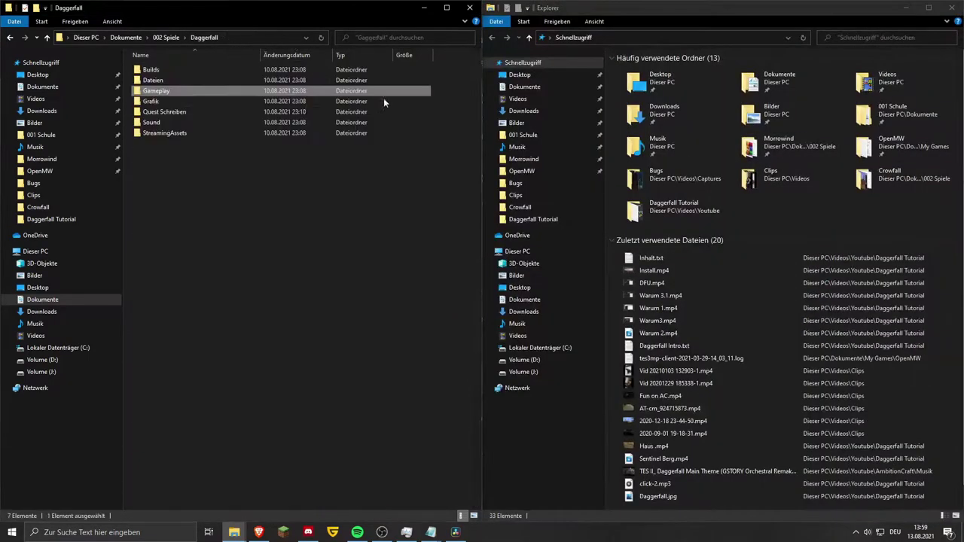
pyautogui.doubleClick(150, 100)
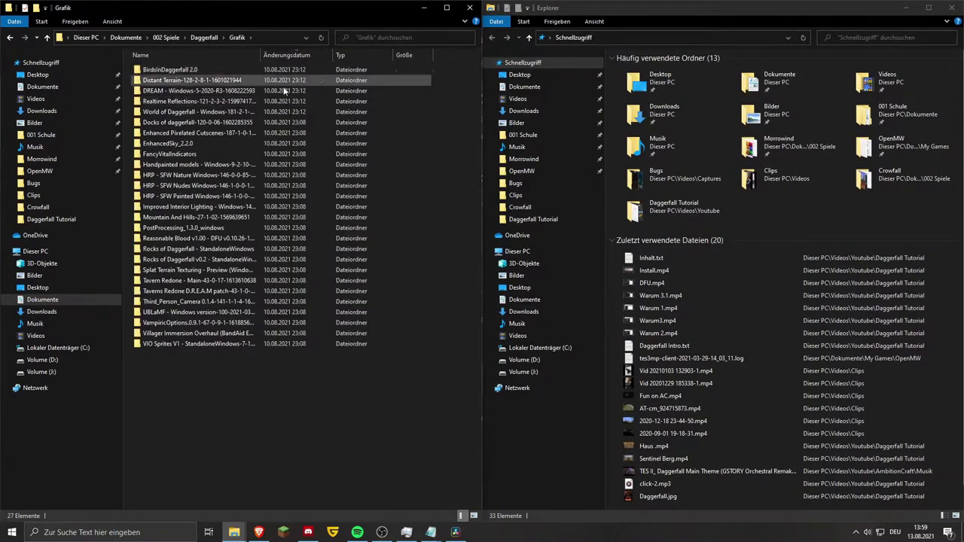
pyautogui.moveTo(275, 388); pyautogui.dragTo(408, 186)
pyautogui.click(449, 197)
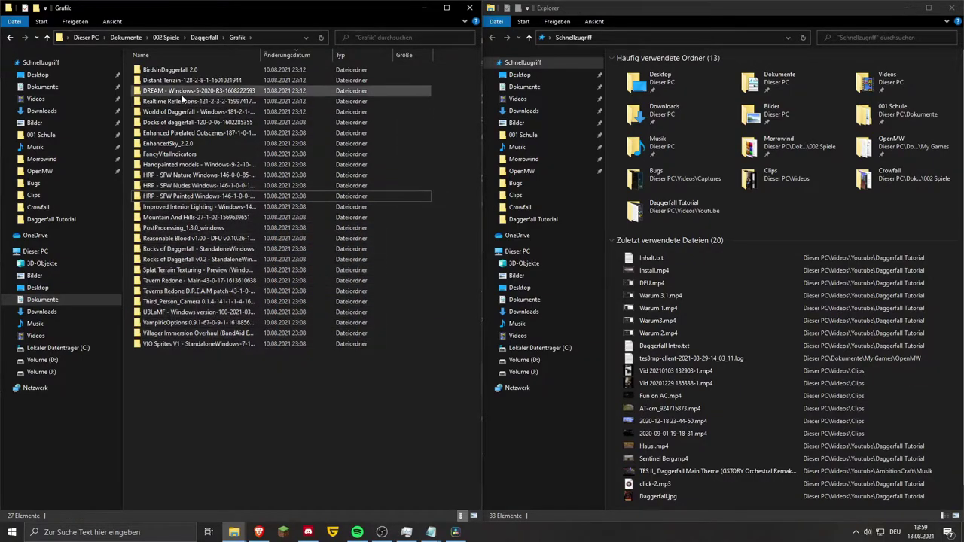
pyautogui.click(154, 91)
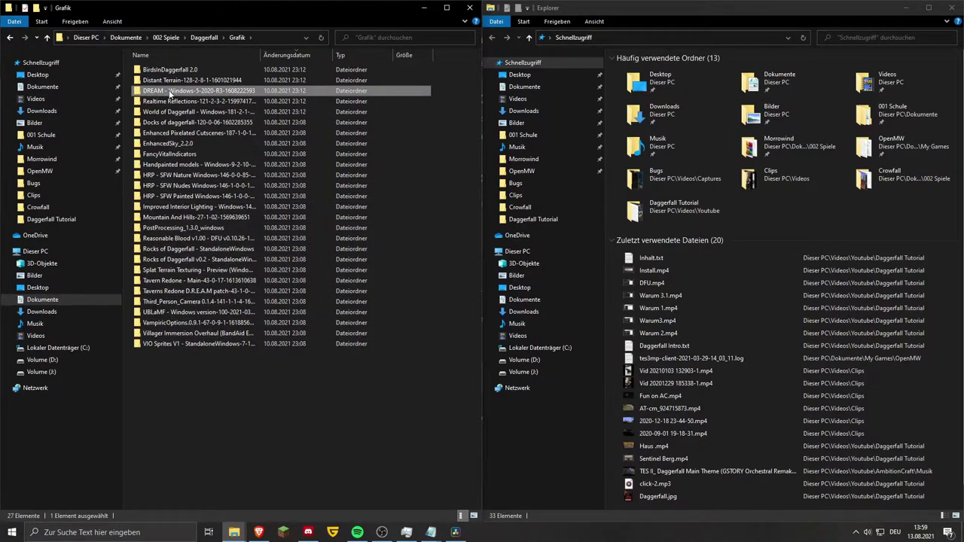
pyautogui.doubleClick(169, 91)
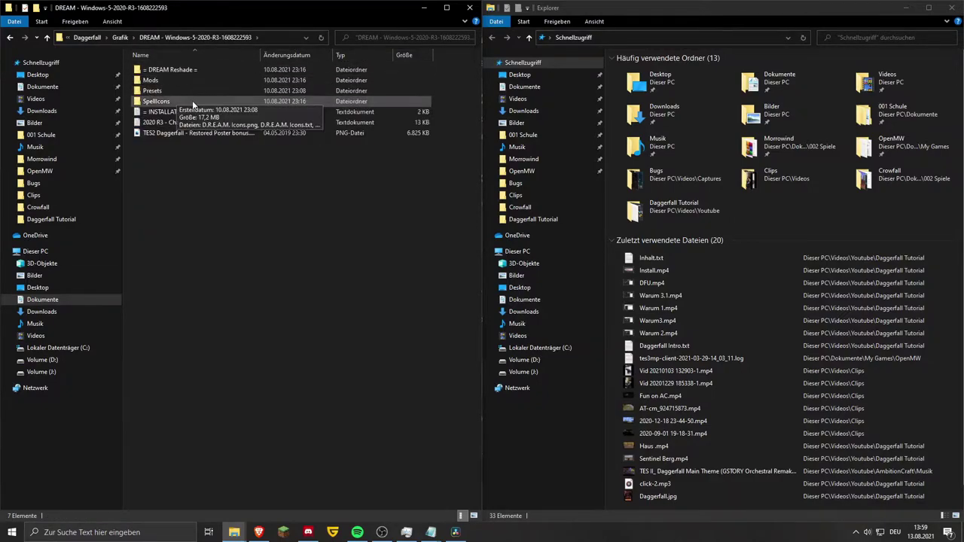
# Step: Look over the DREAM folder's subfolders, text documents and poster image
pyautogui.moveTo(248, 179); pyautogui.dragTo(227, 75)
pyautogui.click(241, 182)
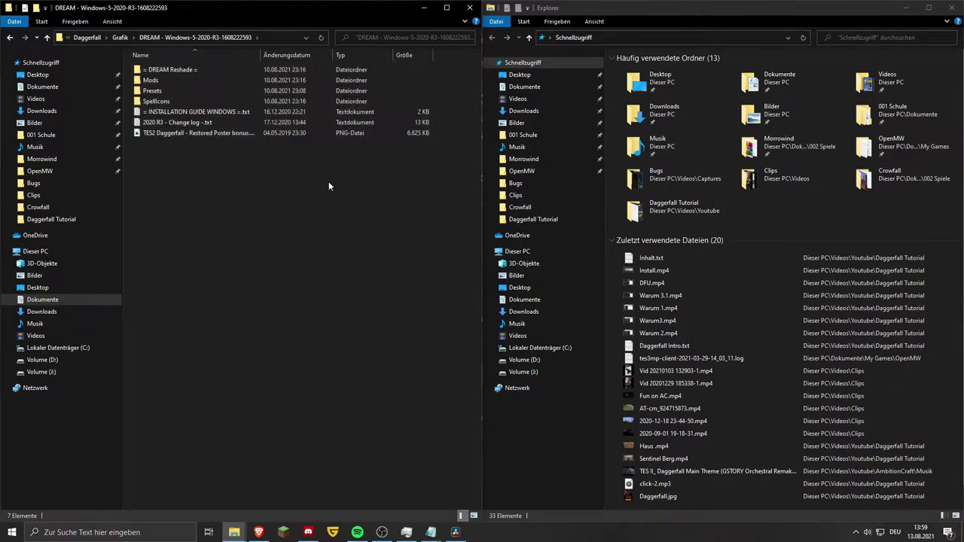
pyautogui.moveTo(448, 102); pyautogui.dragTo(417, 86)
pyautogui.click(444, 81)
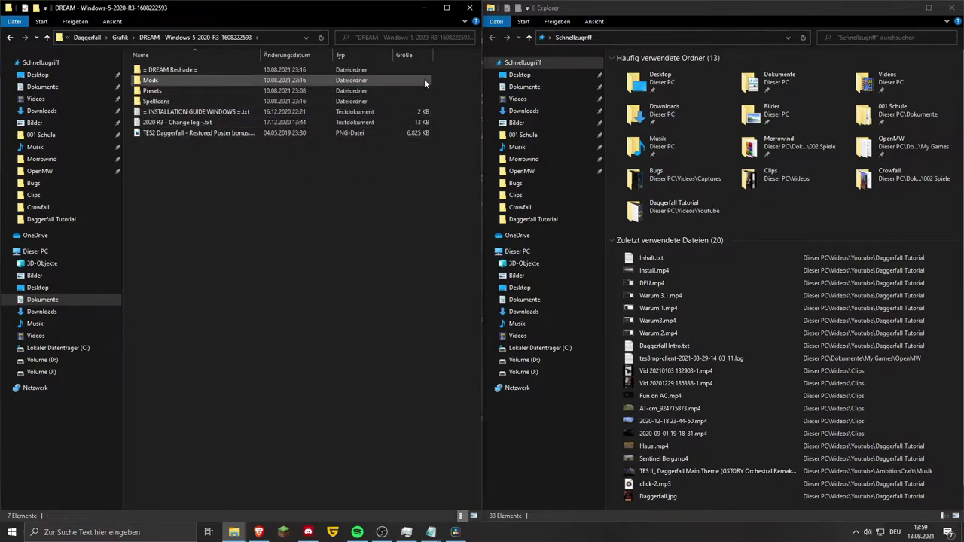
pyautogui.moveTo(231, 199); pyautogui.dragTo(232, 109)
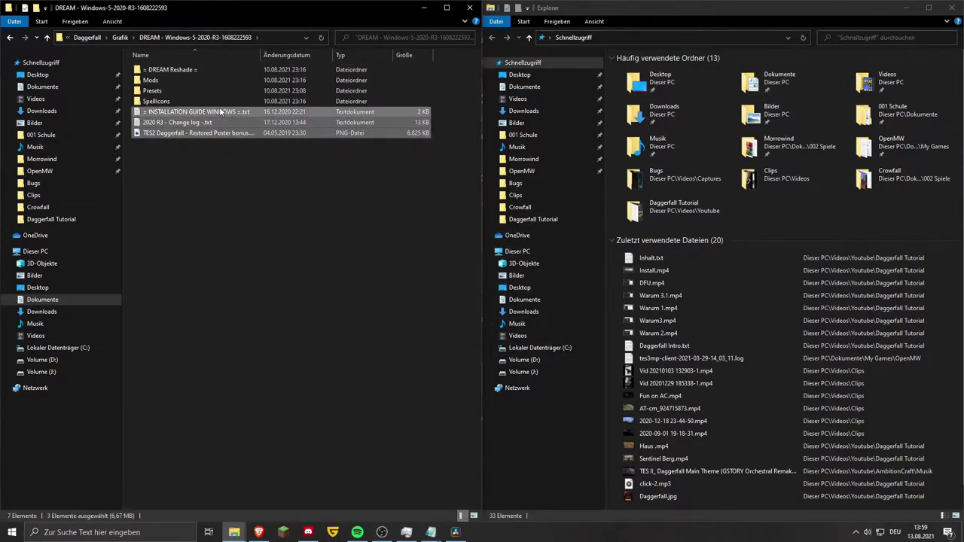
# Step: Open = INSTALLATION GUIDE WINDOWS =.txt, read its install, presets and ReShade instructions, and close it
pyautogui.doubleClick(220, 112)
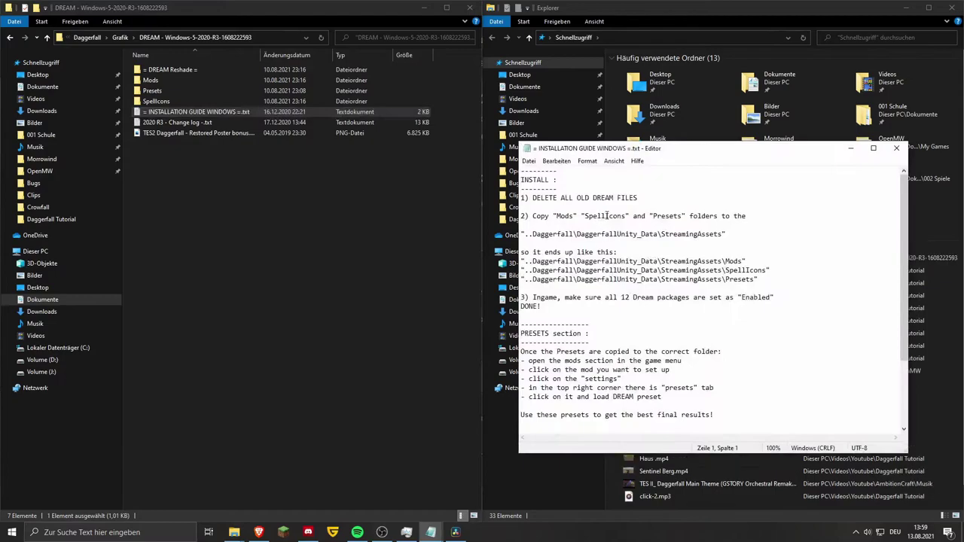
pyautogui.scroll(-2, 619, 217)
pyautogui.scroll(3, 717, 222)
pyautogui.moveTo(730, 224); pyautogui.dragTo(790, 348)
pyautogui.click(789, 348)
pyautogui.scroll(-3, 753, 331)
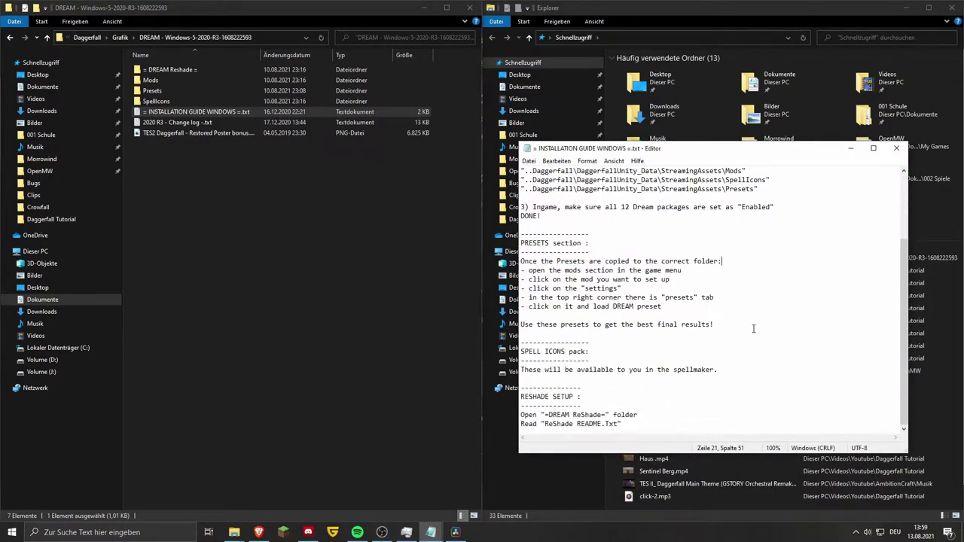
pyautogui.scroll(3, 753, 332)
pyautogui.click(545, 188)
pyautogui.moveTo(545, 189); pyautogui.dragTo(678, 335)
pyautogui.click(896, 149)
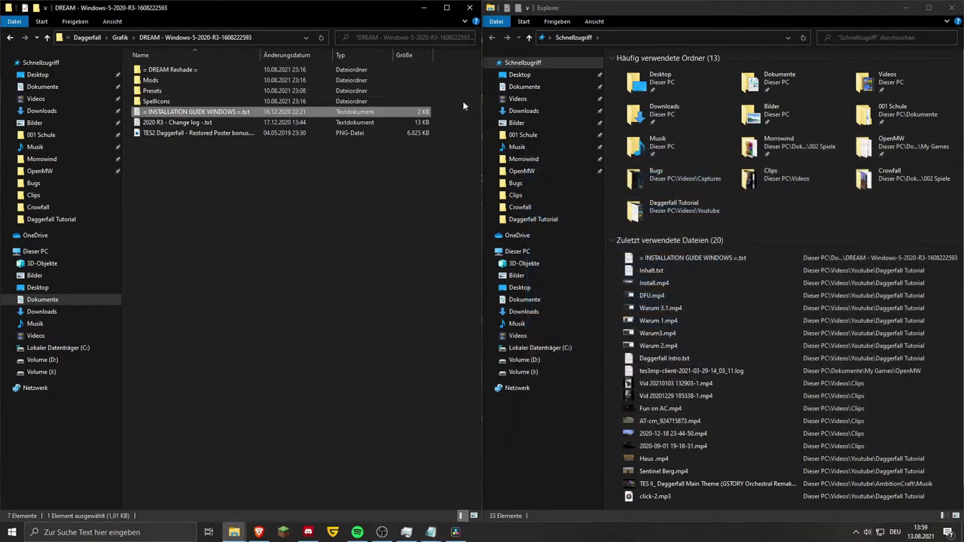
# Step: Open the Daggerfall folder on Volume (D:) in the second File Explorer window
pyautogui.click(556, 348)
pyautogui.click(553, 362)
pyautogui.click(403, 14)
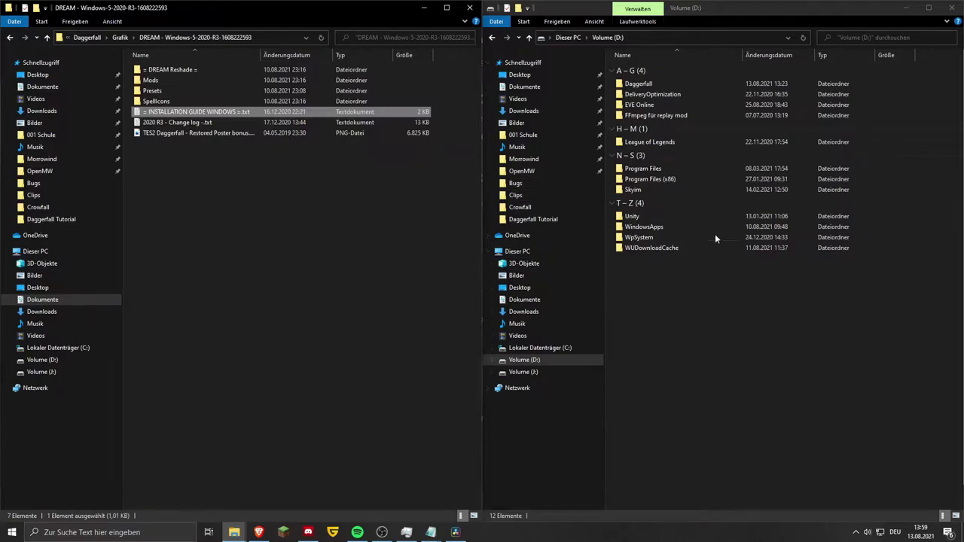
pyautogui.doubleClick(680, 83)
pyautogui.click(680, 83)
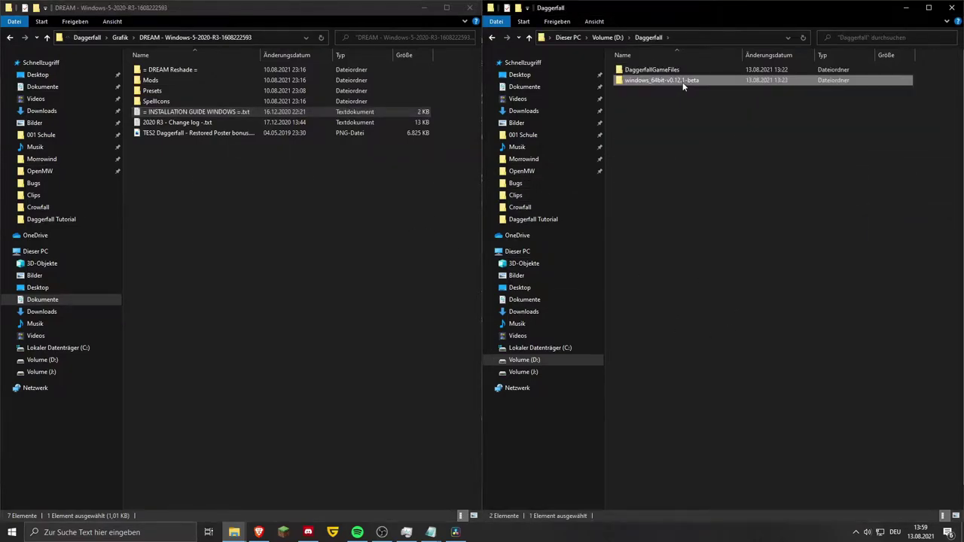
pyautogui.click(726, 124)
# Step: Open the DaggerfallGameFiles folder and look over its arena2 and SAVE folders
pyautogui.click(667, 71)
pyautogui.doubleClick(671, 72)
pyautogui.moveTo(728, 193); pyautogui.dragTo(702, 64)
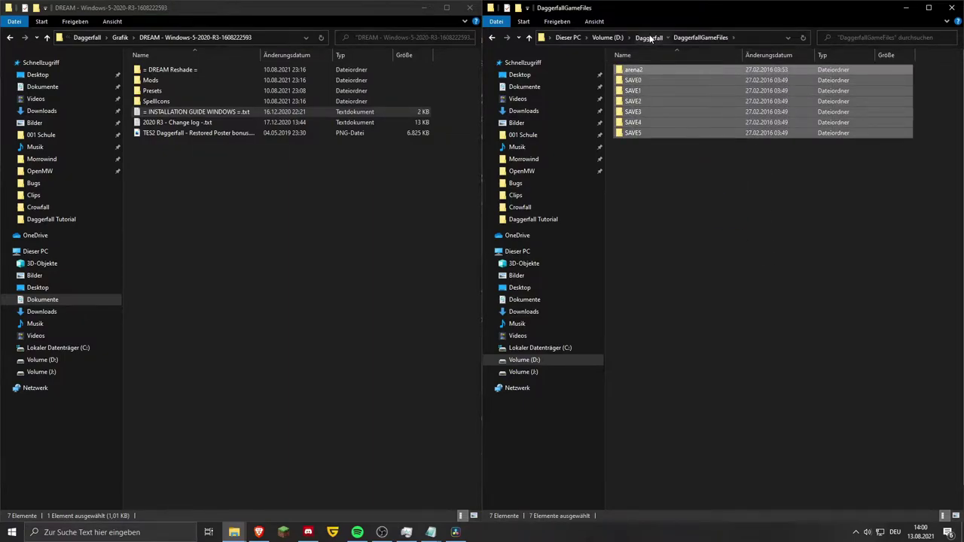
# Step: Go back to the Daggerfall folder and rename the windows_64bit-v0.12.1-beta folder to Daggerfall Unity
pyautogui.click(647, 37)
pyautogui.click(705, 81)
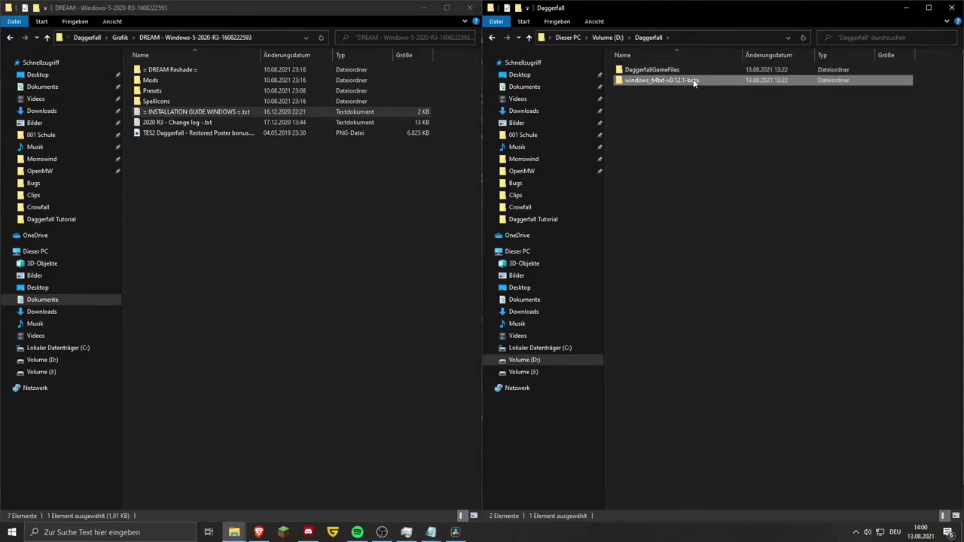
pyautogui.click(686, 80)
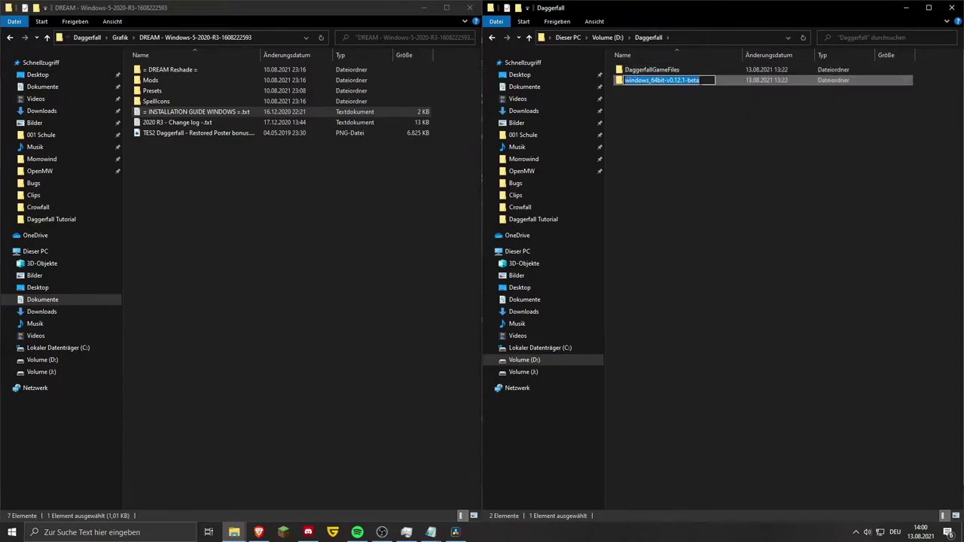
pyautogui.write('Da')
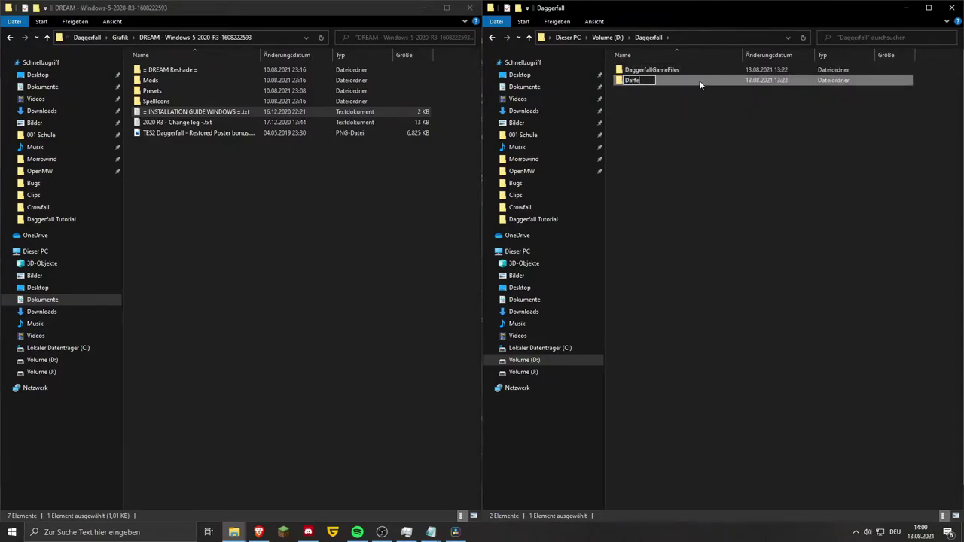
pyautogui.write('ggerfall Unity')
pyautogui.press('Return')
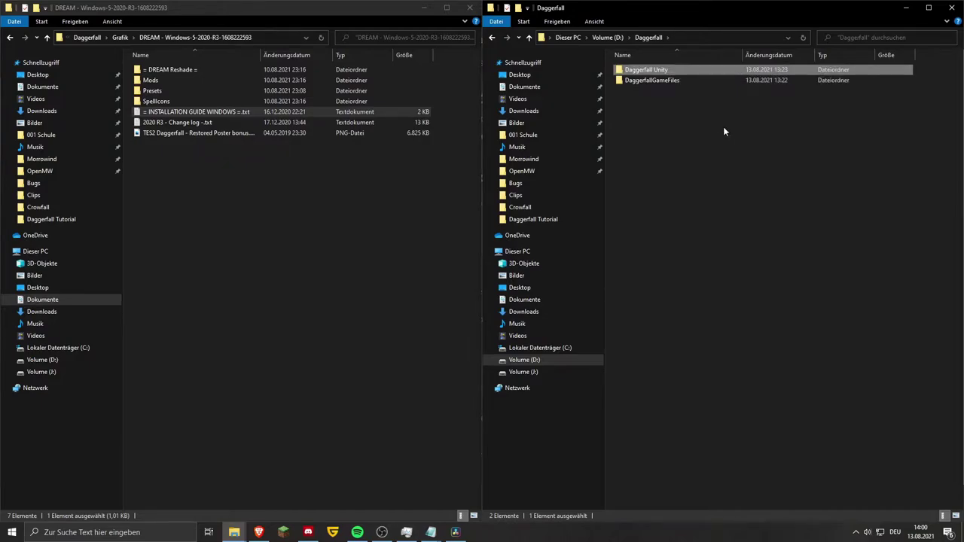
# Step: Open the Daggerfall Unity folder and look over its subfolders and program files
pyautogui.doubleClick(668, 72)
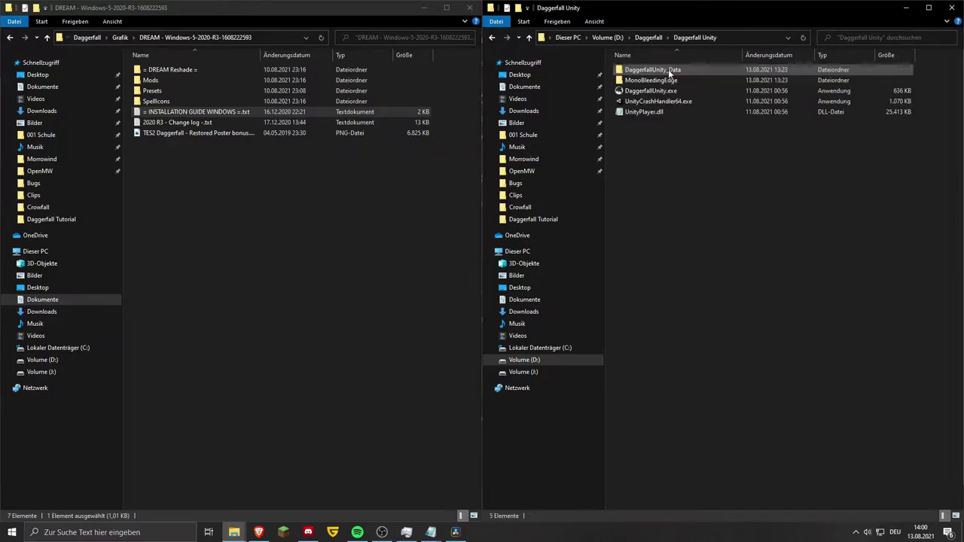
pyautogui.moveTo(720, 193); pyautogui.dragTo(703, 66)
pyautogui.moveTo(720, 140); pyautogui.dragTo(704, 73)
pyautogui.moveTo(719, 144); pyautogui.dragTo(661, 82)
pyautogui.moveTo(643, 137); pyautogui.dragTo(683, 69)
pyautogui.moveTo(731, 140); pyautogui.dragTo(708, 90)
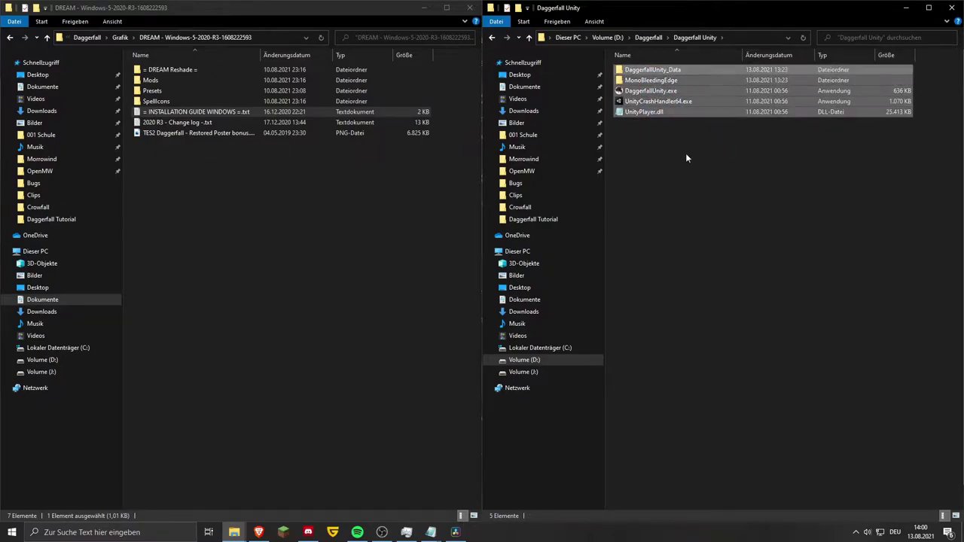
pyautogui.click(687, 155)
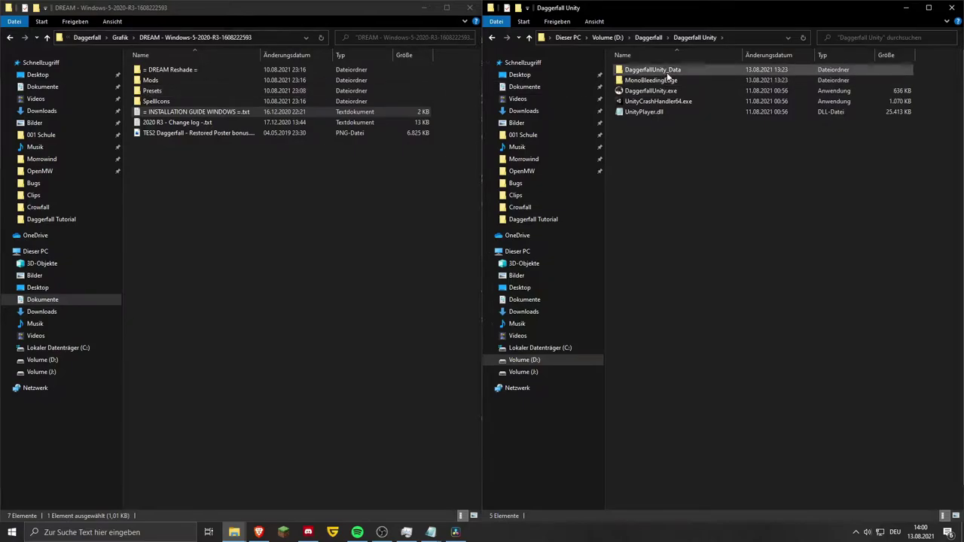
# Step: Open the StreamingAssets folder inside DaggerfallUnity_Data and look over its subfolders
pyautogui.moveTo(668, 75)
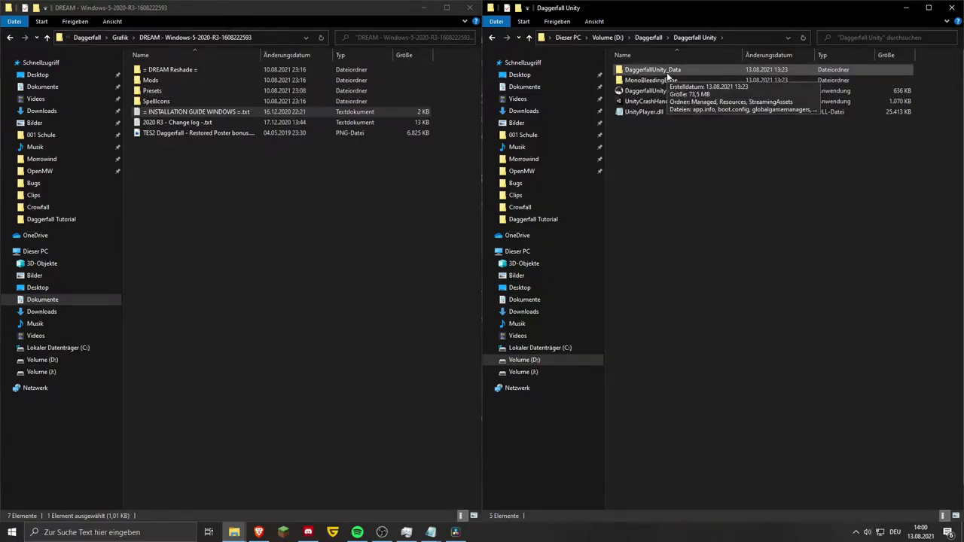
pyautogui.doubleClick(668, 72)
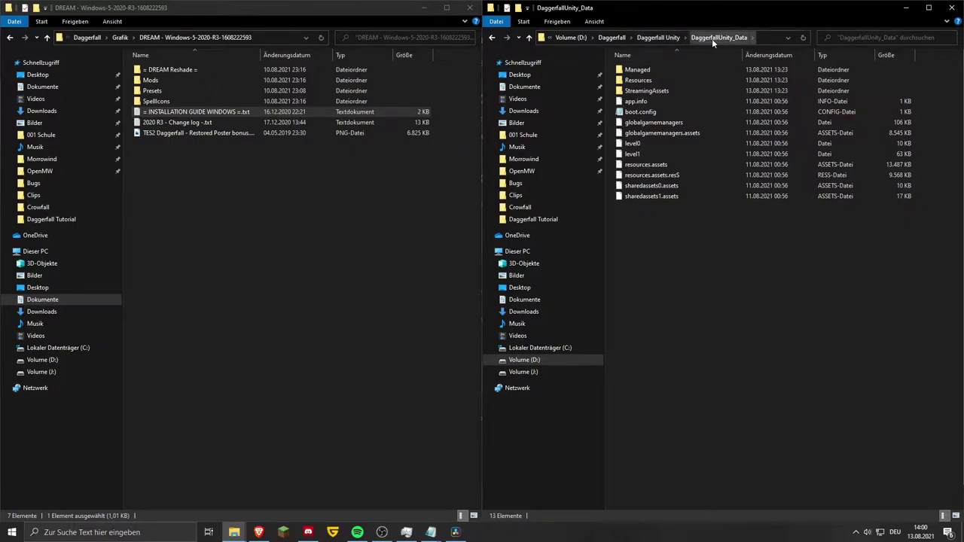
pyautogui.doubleClick(659, 91)
pyautogui.moveTo(706, 323); pyautogui.dragTo(686, 47)
pyautogui.moveTo(707, 284); pyautogui.dragTo(718, 69)
pyautogui.click(719, 299)
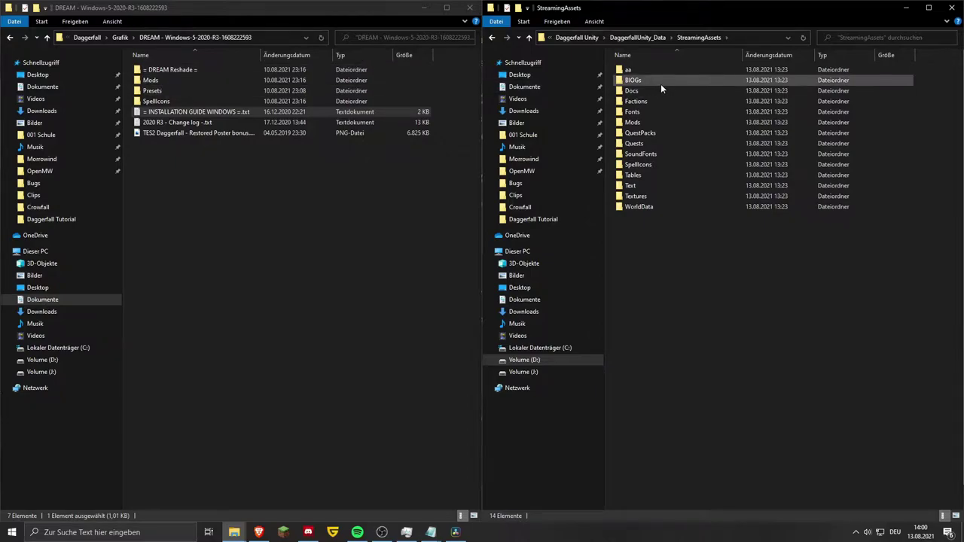
# Step: Compare the contents of the DREAM mod folder with the subfolders in StreamingAssets
pyautogui.moveTo(673, 120); pyautogui.dragTo(153, 91)
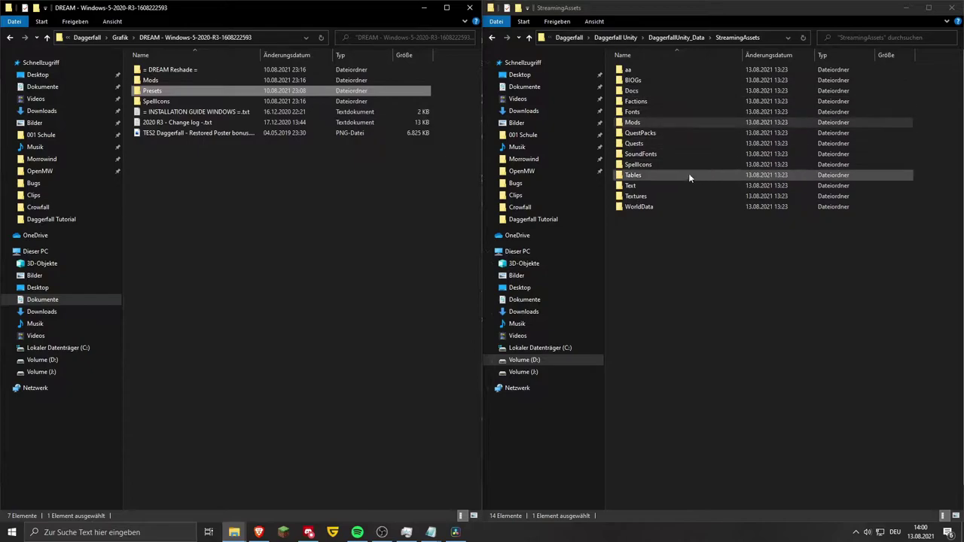
pyautogui.moveTo(693, 226); pyautogui.dragTo(679, 78)
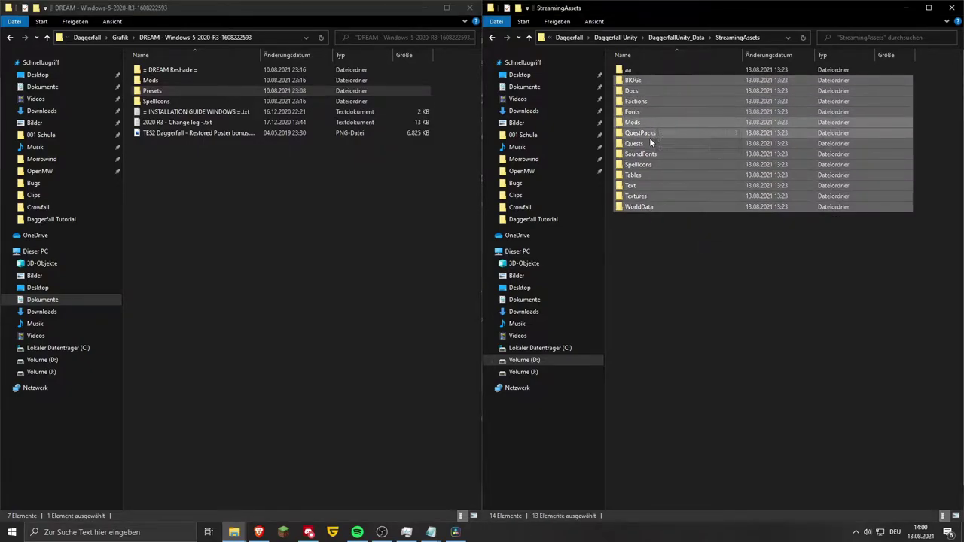
pyautogui.moveTo(659, 230); pyautogui.dragTo(680, 66)
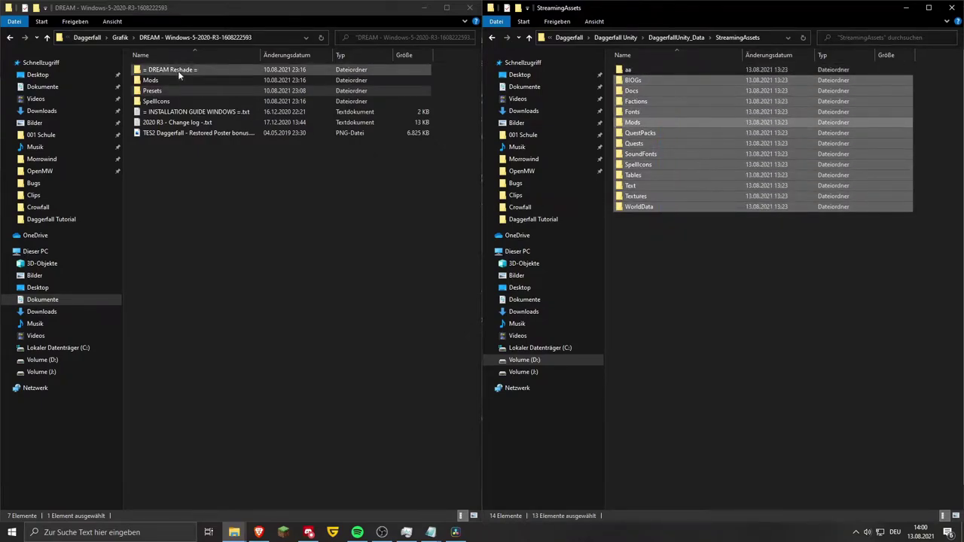
pyautogui.click(166, 80)
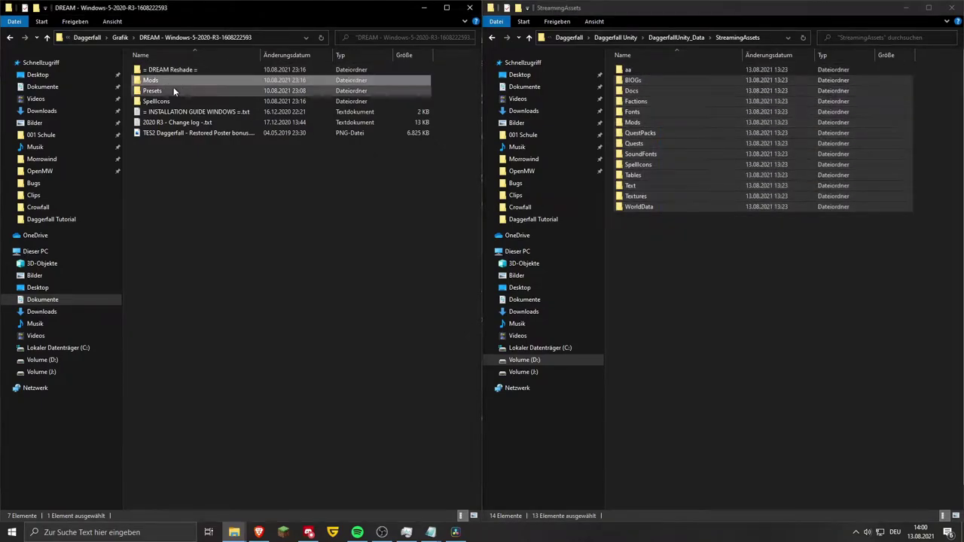
pyautogui.click(119, 38)
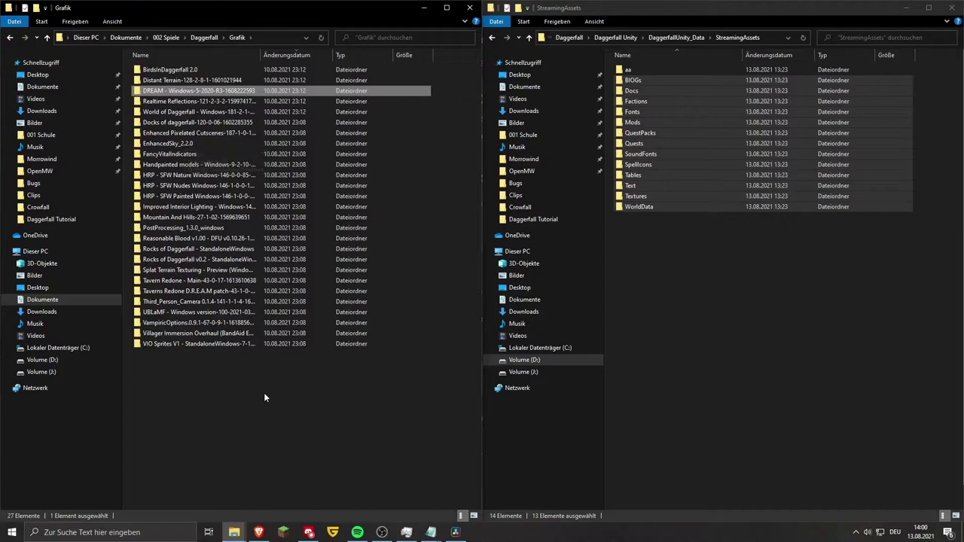
pyautogui.doubleClick(193, 91)
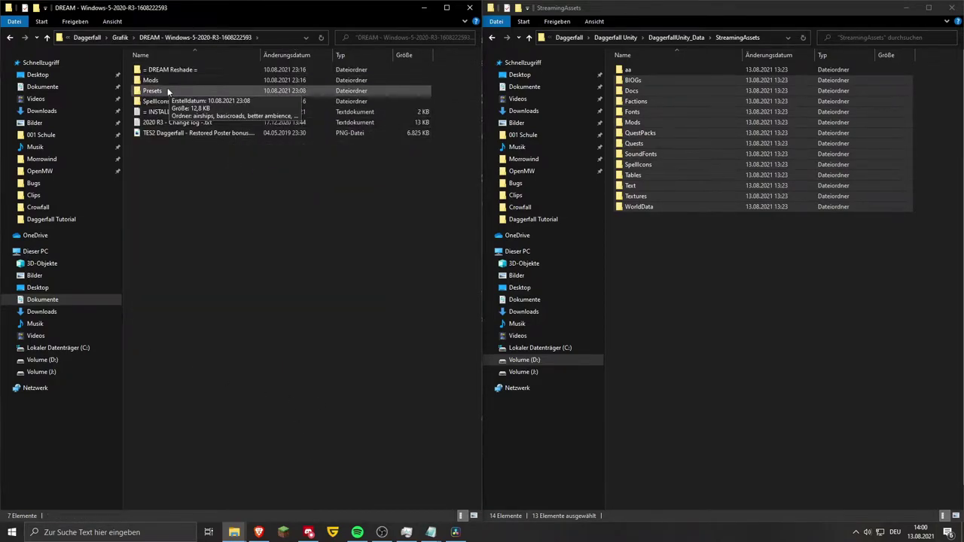
pyautogui.moveTo(219, 201); pyautogui.dragTo(218, 63)
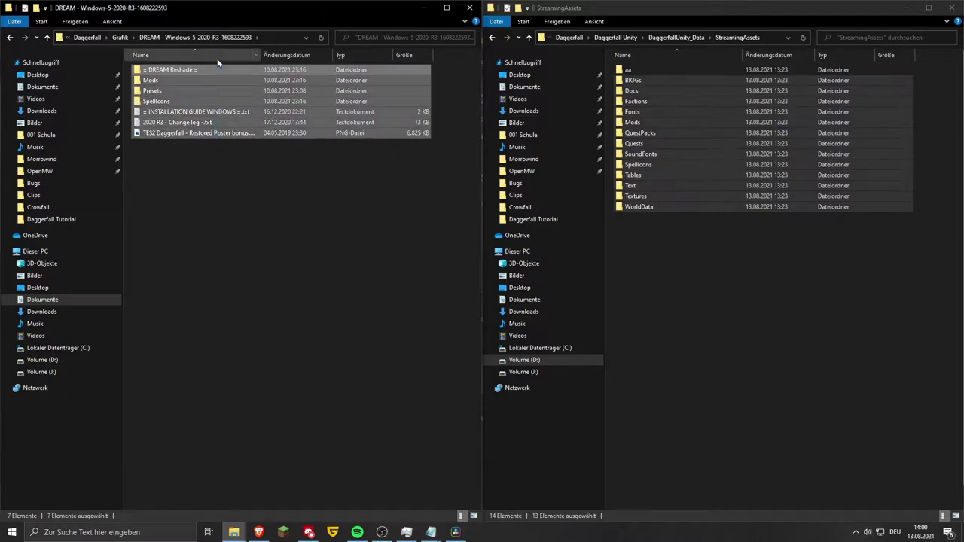
pyautogui.click(817, 326)
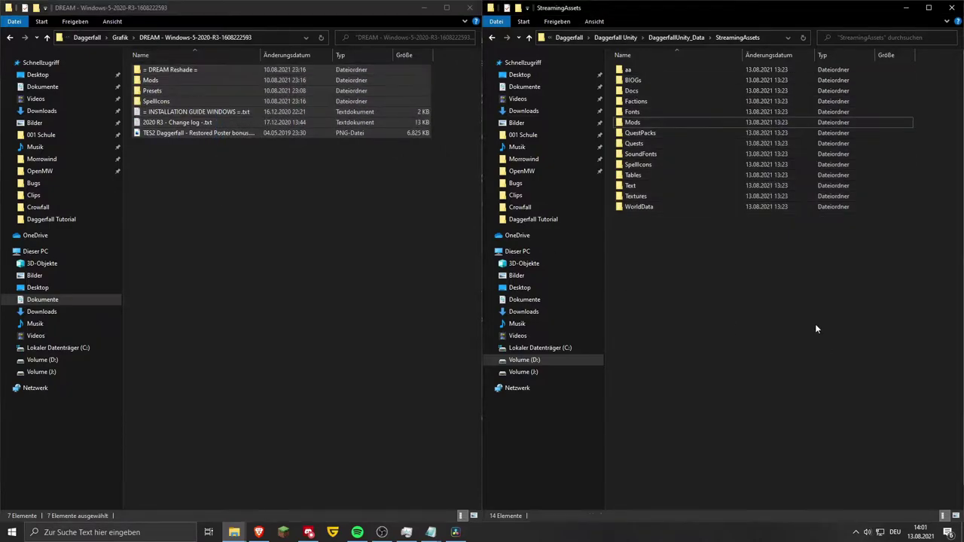
# Step: Copy the DREAM folder's Mods, Presets and SpellIcons folders into StreamingAssets, replacing the files that already exist there
pyautogui.click(160, 102)
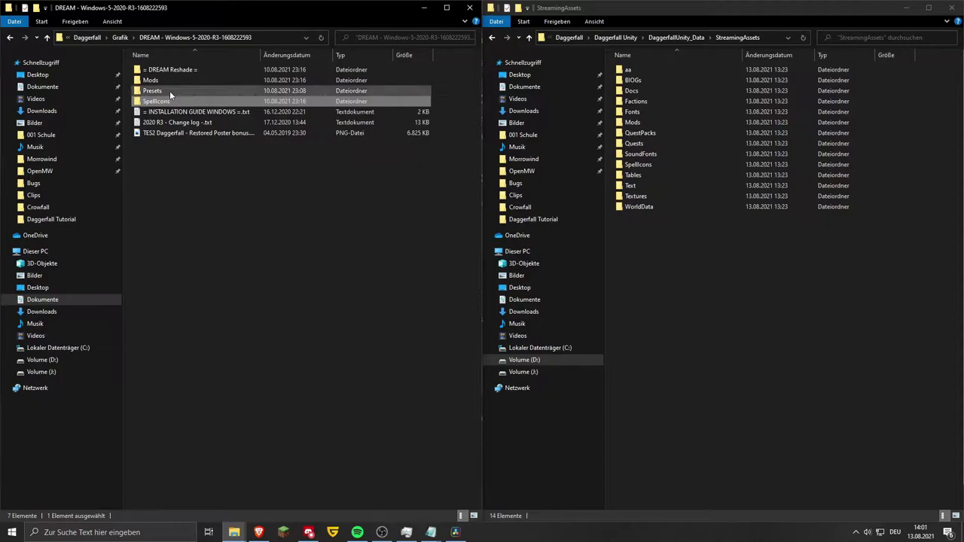
pyautogui.keyDown('shift'); pyautogui.click(175, 81); pyautogui.keyUp('shift')
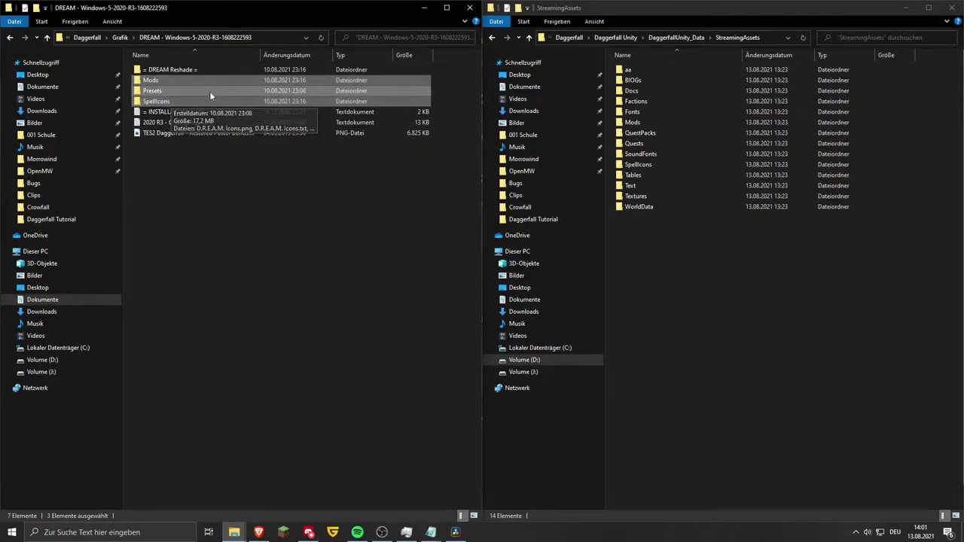
pyautogui.rightClick(228, 86)
pyautogui.click(282, 242)
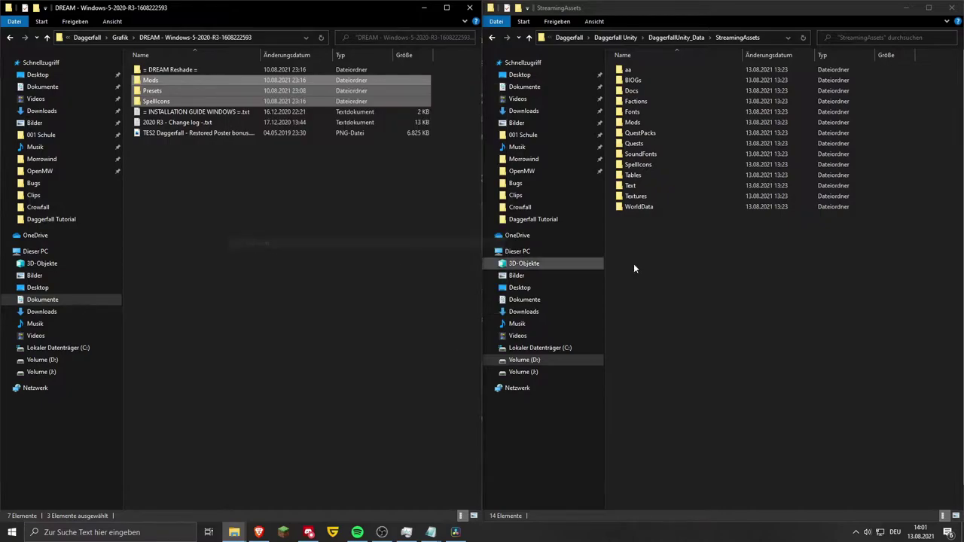
pyautogui.click(690, 268)
pyautogui.hotkey('ctrl', 'v')
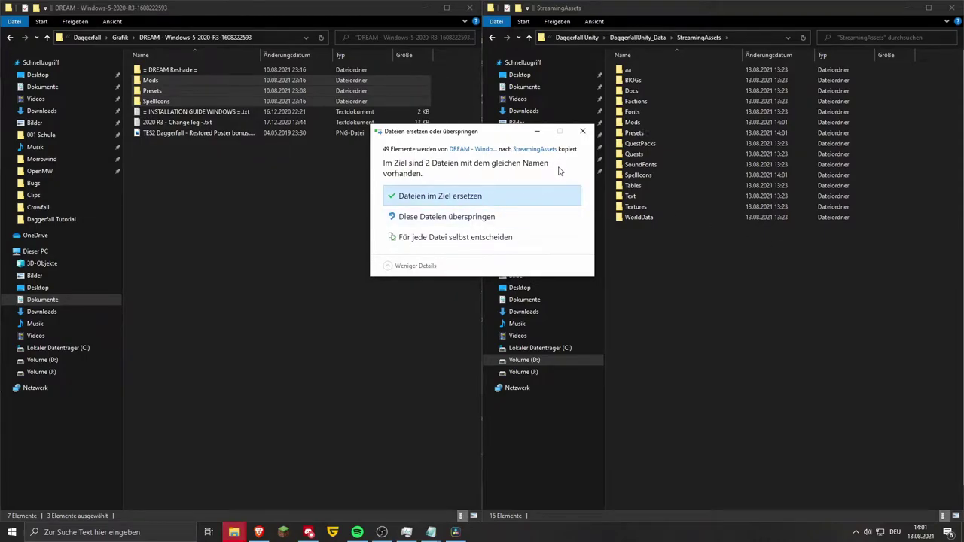
pyautogui.click(498, 199)
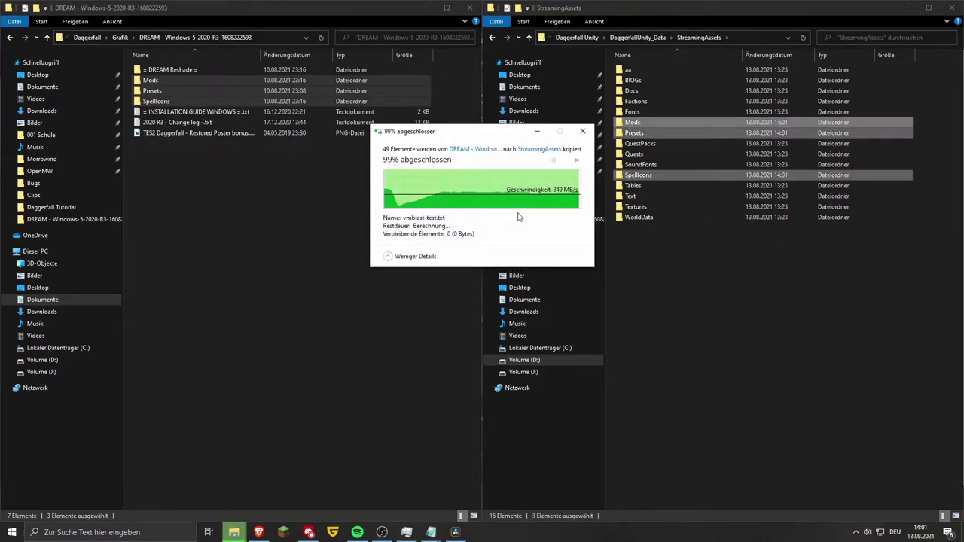
# Step: Check the files in the StreamingAssets SpellIcons folder and review the Mods, Presets and SpellIcons folders in the DREAM folder
pyautogui.doubleClick(655, 175)
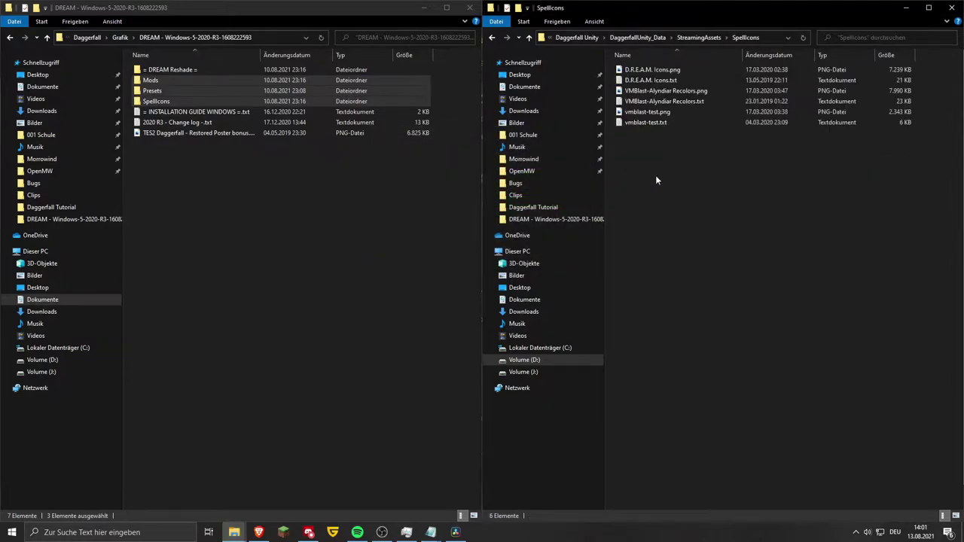
pyautogui.doubleClick(684, 70)
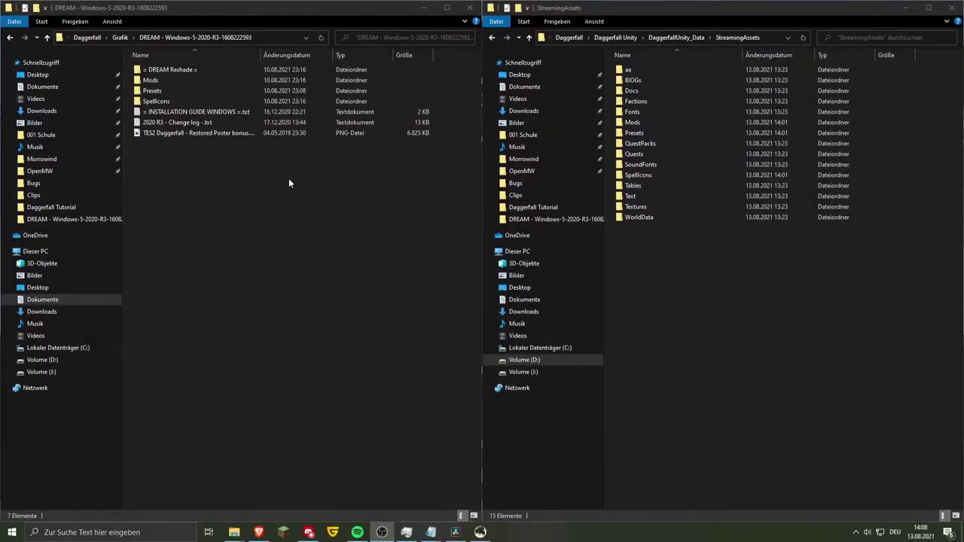
pyautogui.click(272, 204)
pyautogui.click(189, 87)
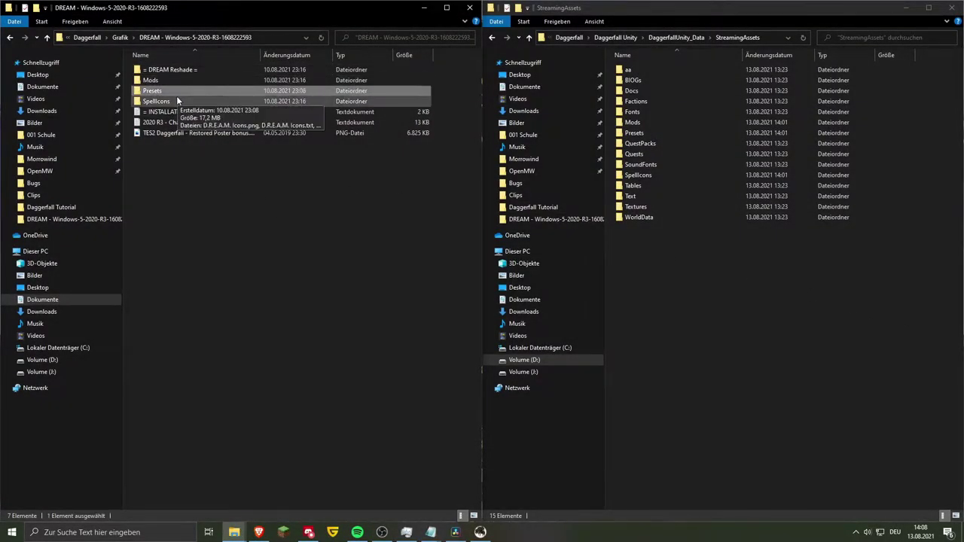
pyautogui.moveTo(450, 79); pyautogui.dragTo(421, 107)
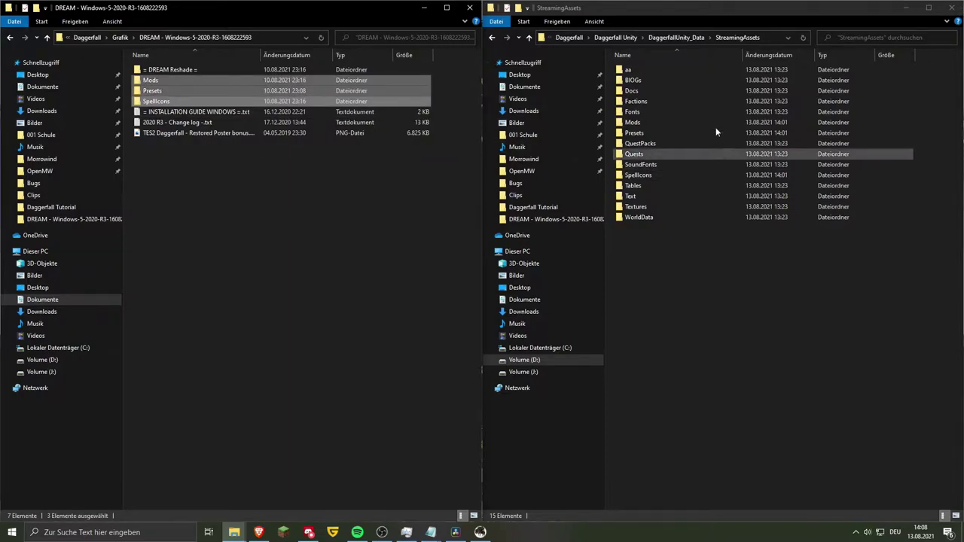
pyautogui.click(714, 106)
# Step: Minimize both File Explorer windows to switch to Daggerfall Unity, and enable DREAM - HUD & MENU in the mod list
pyautogui.click(906, 8)
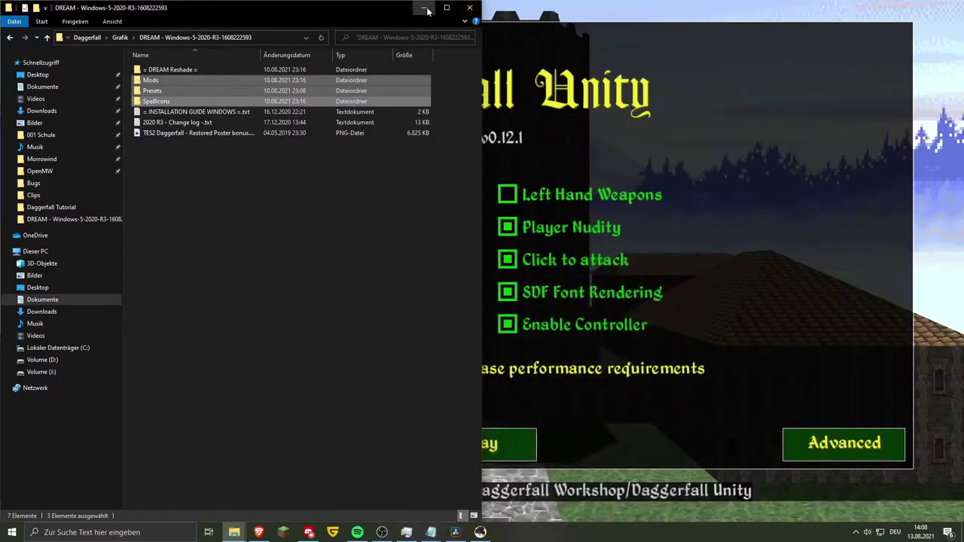
pyautogui.click(425, 8)
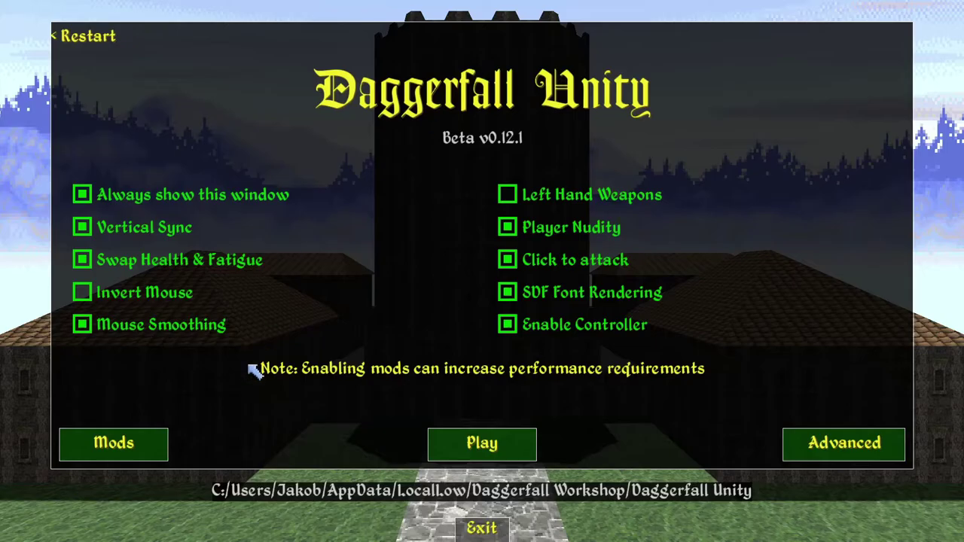
pyautogui.click(152, 446)
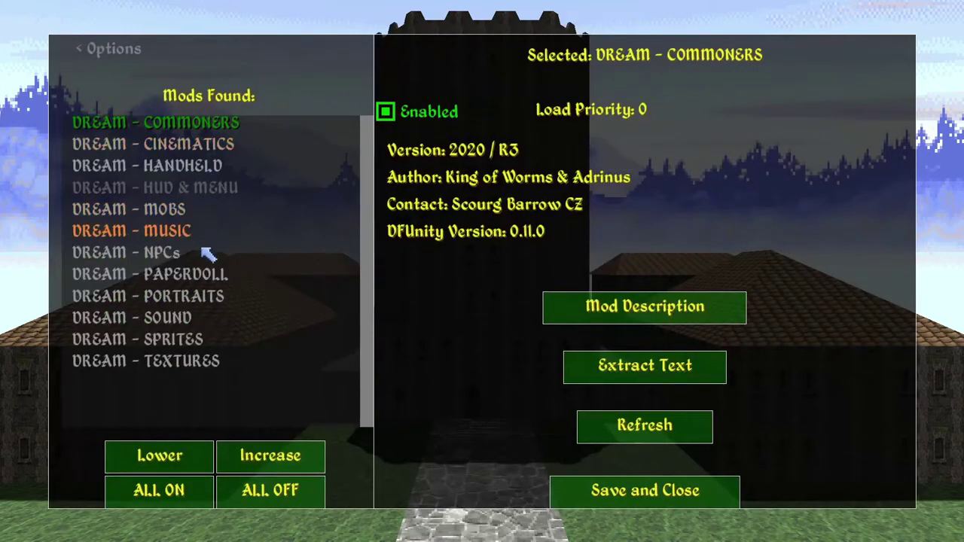
pyautogui.click(218, 188)
pyautogui.click(385, 112)
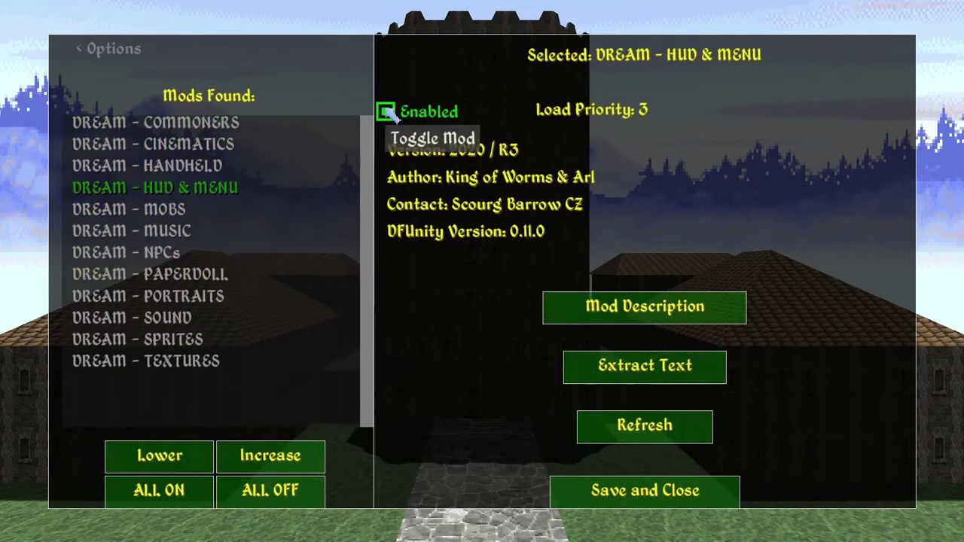
# Step: Review the DREAM COMMONERS, HANDHELD, MOBS and MUSIC entries in the mod list and save the mod configuration
pyautogui.click(208, 132)
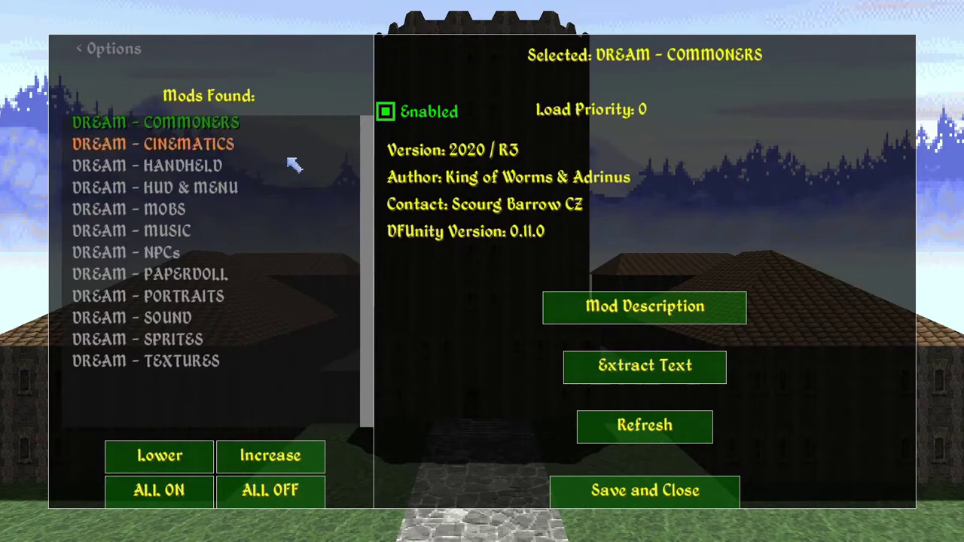
pyautogui.click(208, 170)
pyautogui.click(226, 126)
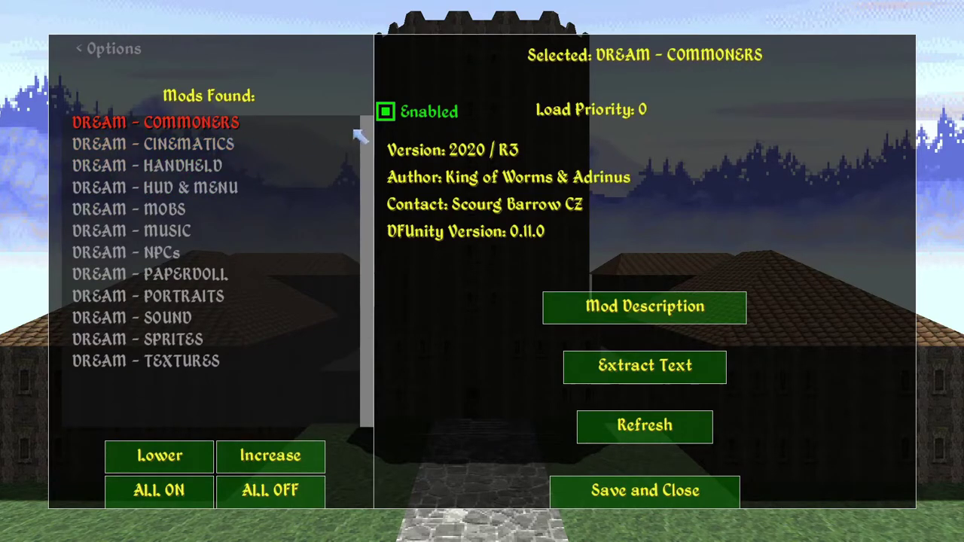
pyautogui.click(194, 210)
pyautogui.click(161, 231)
pyautogui.click(160, 214)
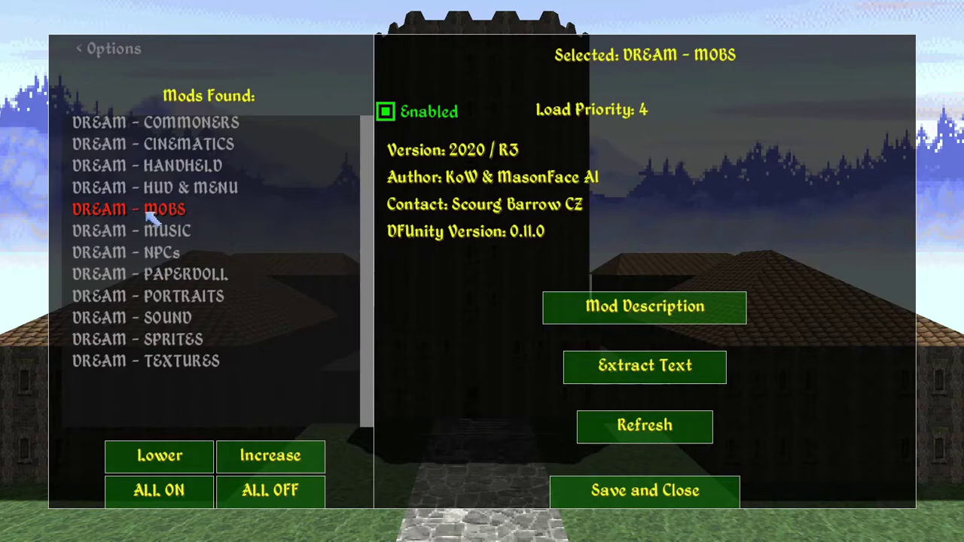
pyautogui.click(387, 121)
pyautogui.click(603, 490)
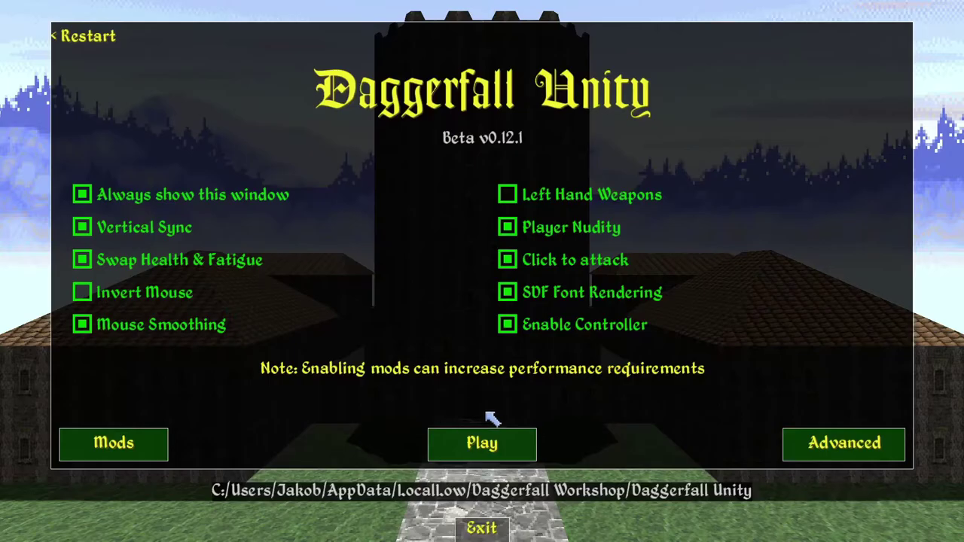
# Step: Open the mod list and enable DREAM - MOBS
pyautogui.click(150, 449)
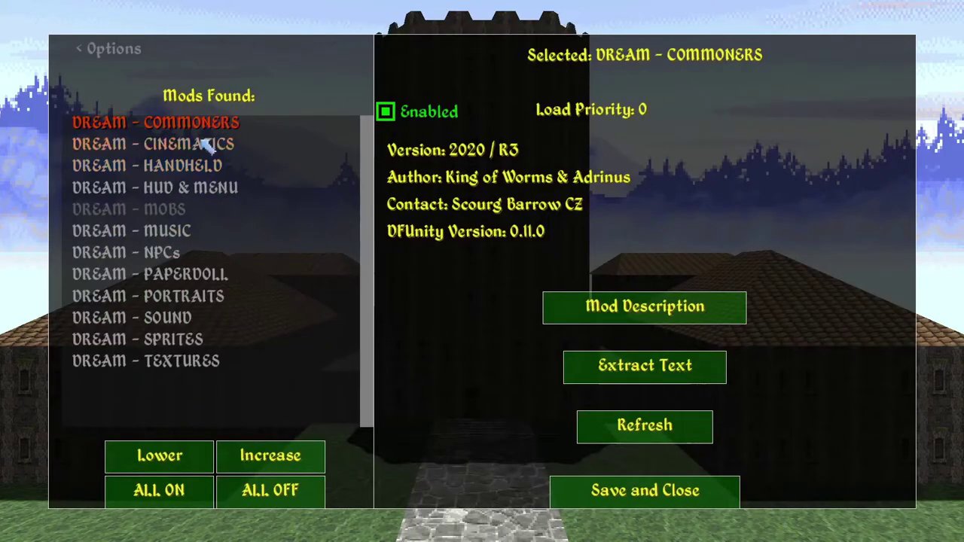
pyautogui.click(173, 211)
pyautogui.click(426, 107)
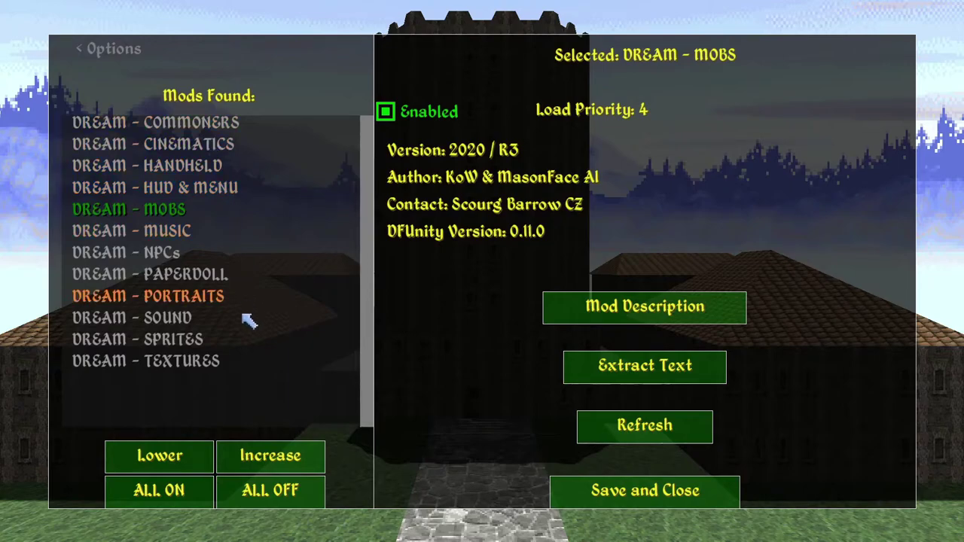
# Step: Go through the other DREAM entries in the mod list, from TEXTURES up to HANDHELD, to check that each is enabled
pyautogui.click(211, 363)
pyautogui.click(211, 340)
pyautogui.click(213, 317)
pyautogui.click(219, 297)
pyautogui.click(222, 279)
pyautogui.click(213, 253)
pyautogui.click(213, 232)
pyautogui.click(215, 210)
pyautogui.click(223, 188)
pyautogui.click(226, 166)
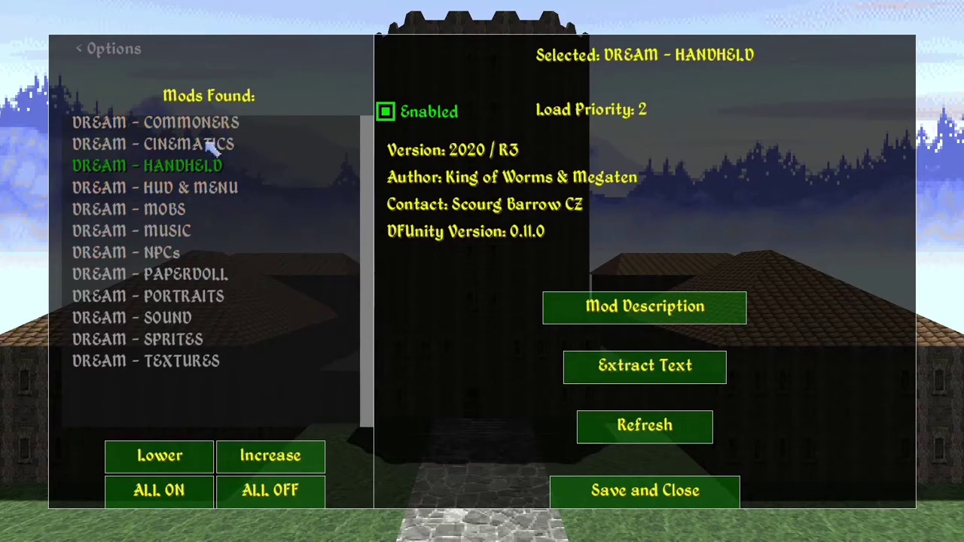
pyautogui.click(217, 278)
pyautogui.click(241, 361)
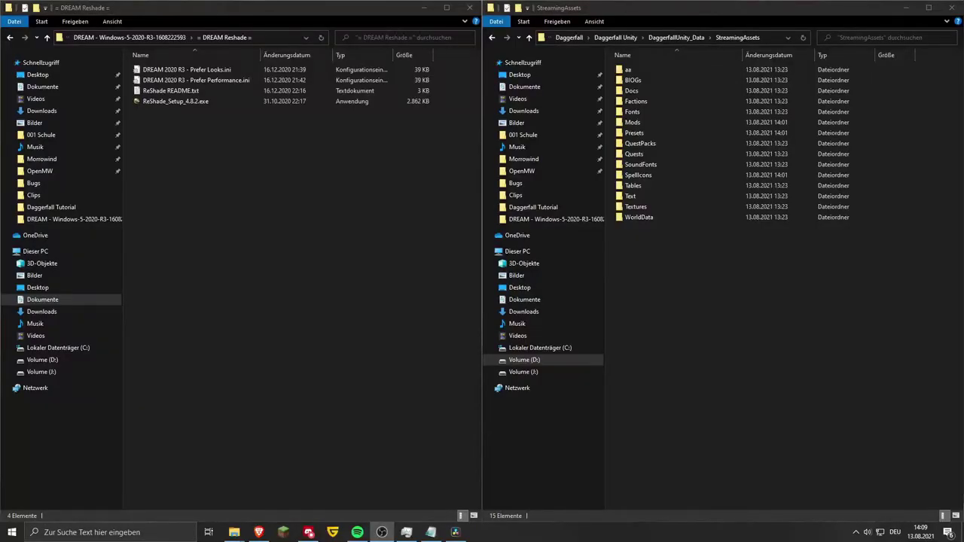
# Step: Go up to the main DREAM folder in File Explorer and reopen its DREAM Reshade subfolder
pyautogui.click(132, 42)
pyautogui.moveTo(249, 229); pyautogui.dragTo(248, 184)
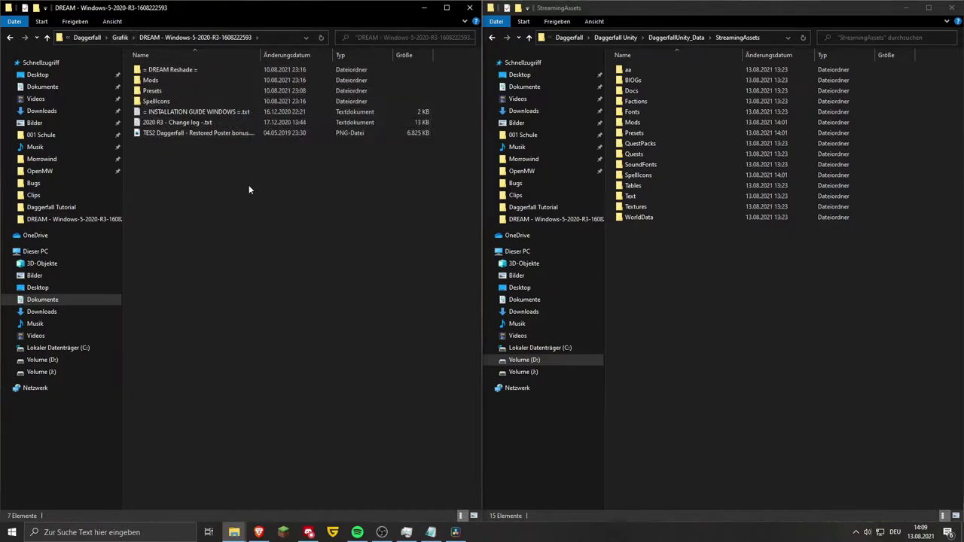
pyautogui.doubleClick(160, 70)
pyautogui.moveTo(243, 165); pyautogui.dragTo(233, 70)
pyautogui.click(242, 117)
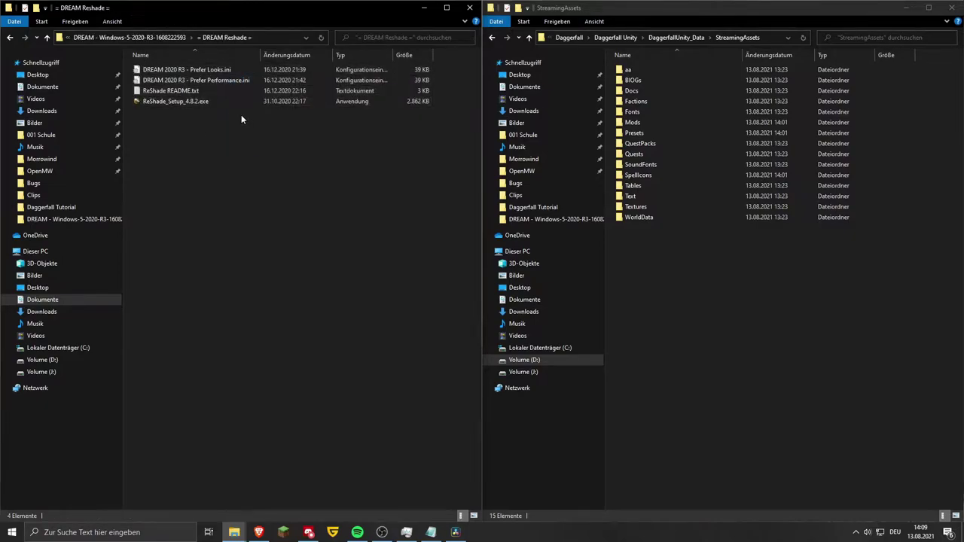
# Step: Launch ReShade_Setup_4.8.2.exe, start the game selection and look through the application list for Daggerfall Unity
pyautogui.doubleClick(193, 102)
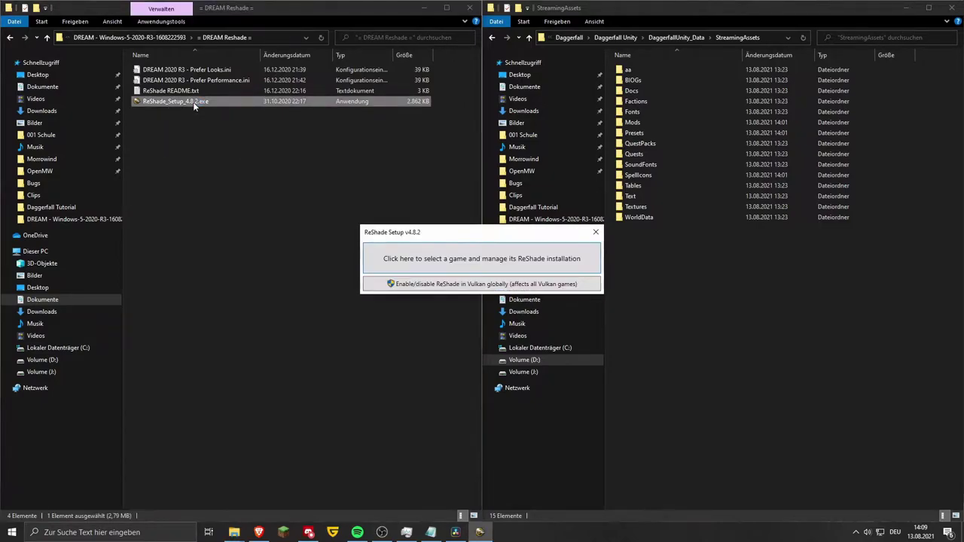
pyautogui.moveTo(479, 228)
pyautogui.mouseDown()
pyautogui.moveTo(465, 220)
pyautogui.moveTo(471, 211)
pyautogui.mouseUp()
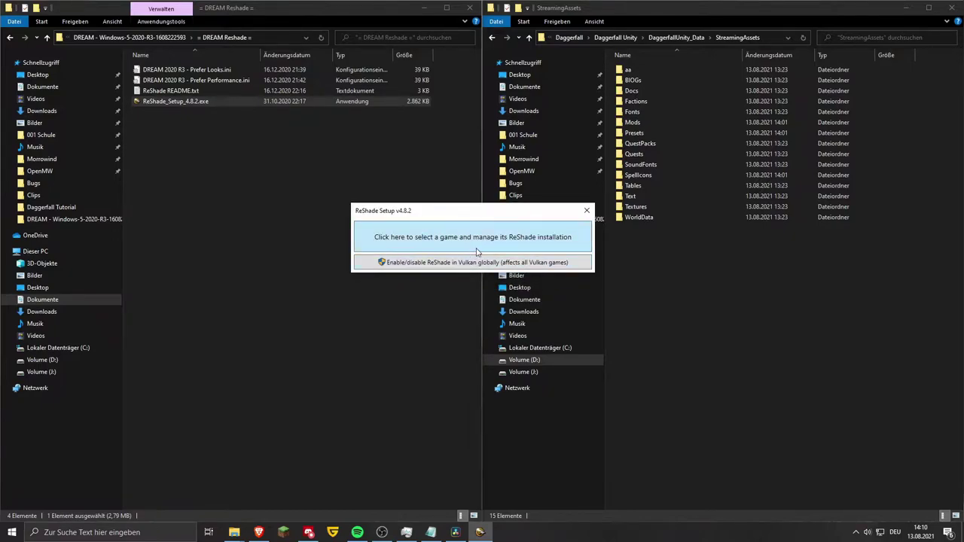
pyautogui.click(492, 240)
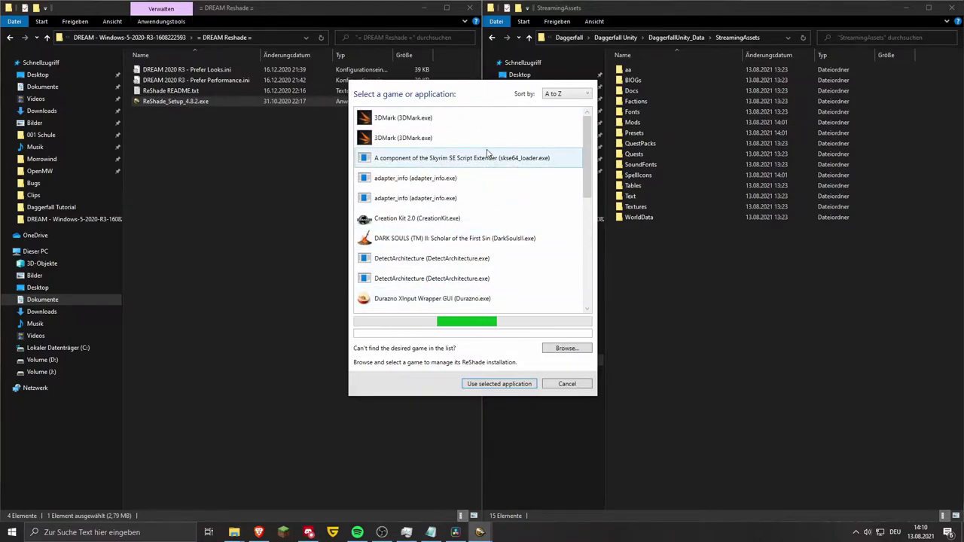
pyautogui.scroll(-3, 486, 158)
pyautogui.scroll(-10, 488, 165)
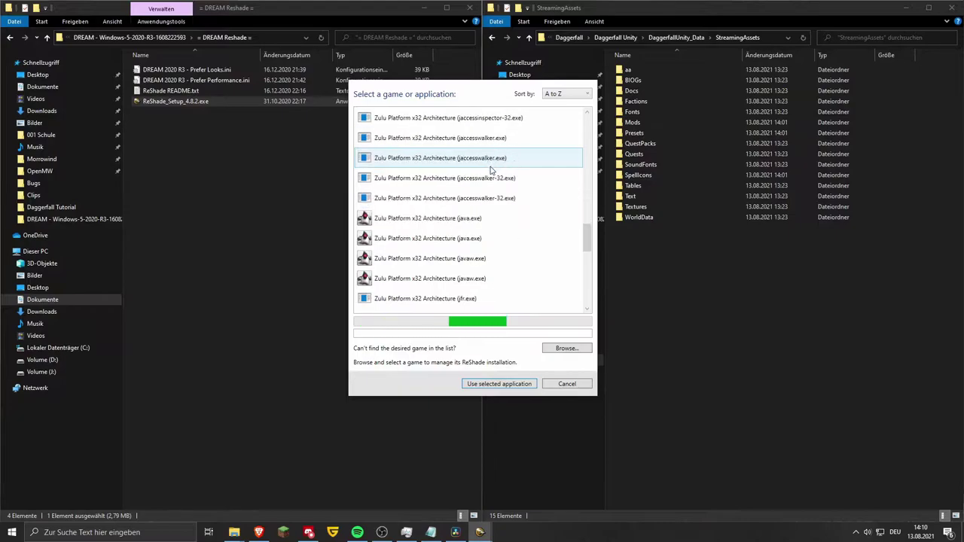
pyautogui.scroll(15, 504, 219)
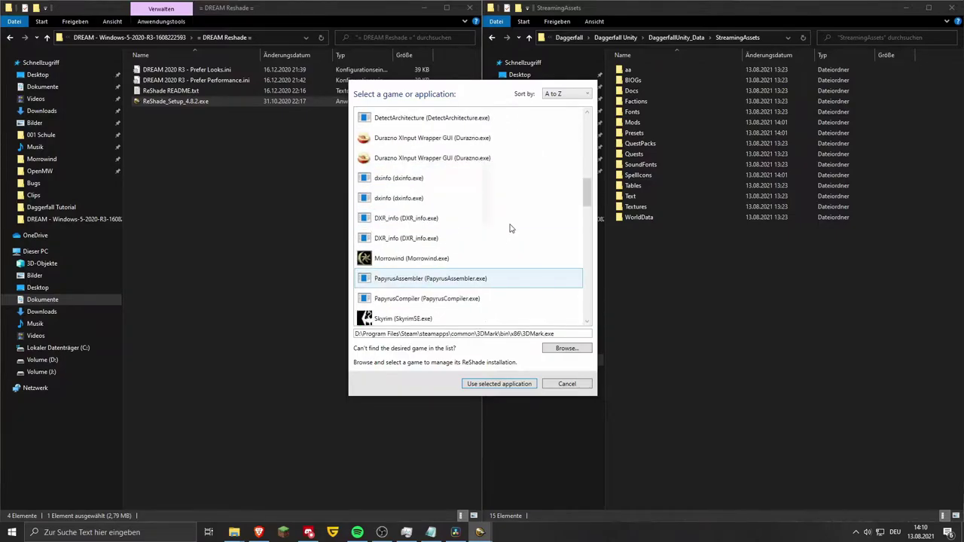
pyautogui.scroll(-20, 508, 222)
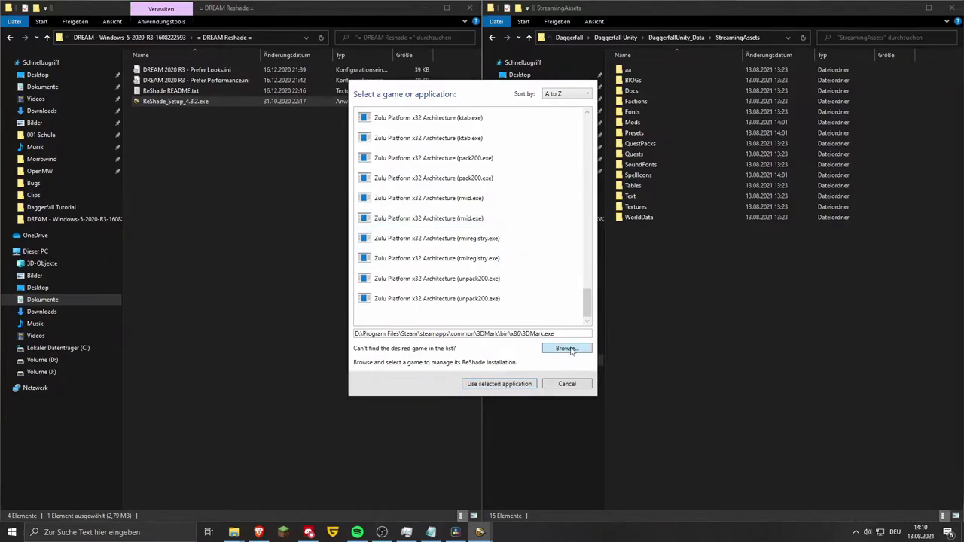
# Step: Choose DaggerfallUnity.exe from D:\Daggerfall\Daggerfall Unity as the ReShade target and set its rendering API to Direct3D 10/11/12
pyautogui.click(569, 349)
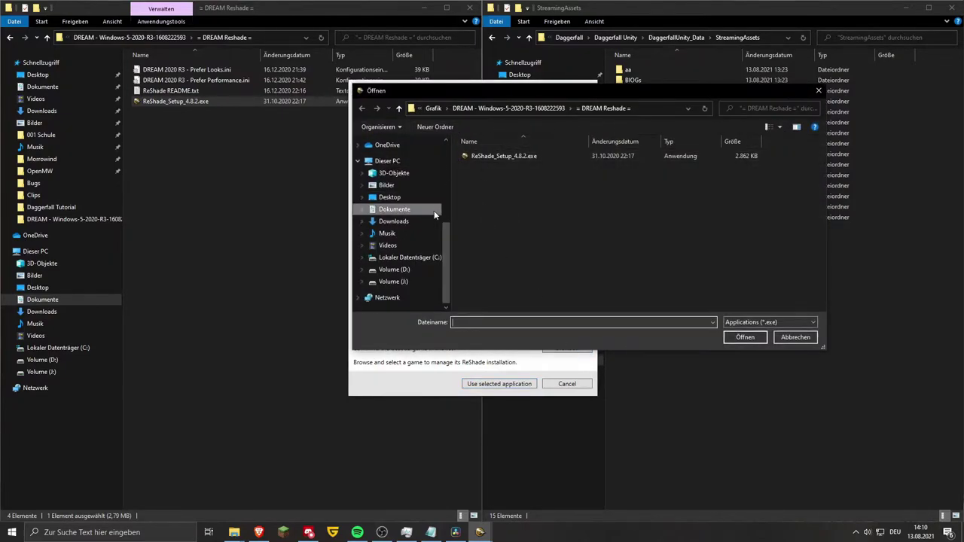
pyautogui.click(394, 269)
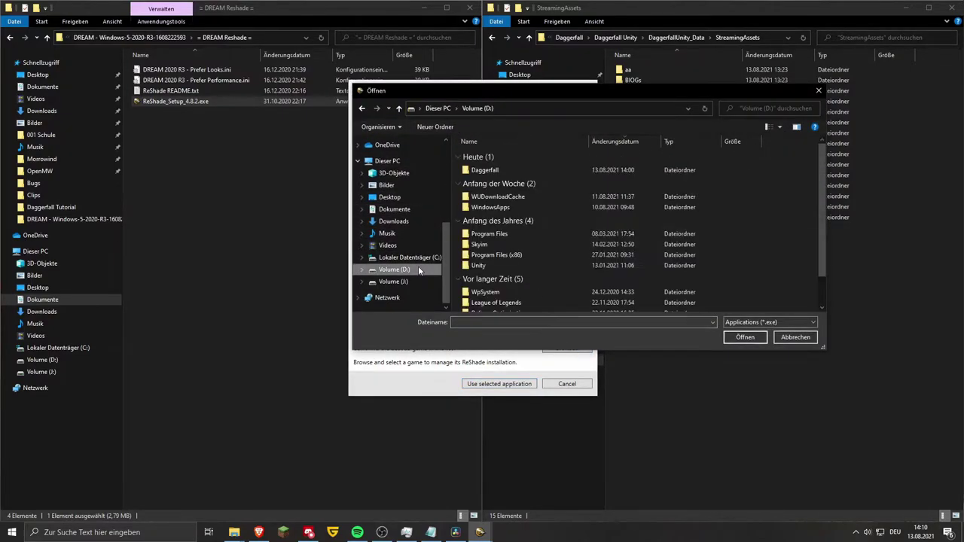
pyautogui.doubleClick(520, 170)
pyautogui.doubleClick(518, 157)
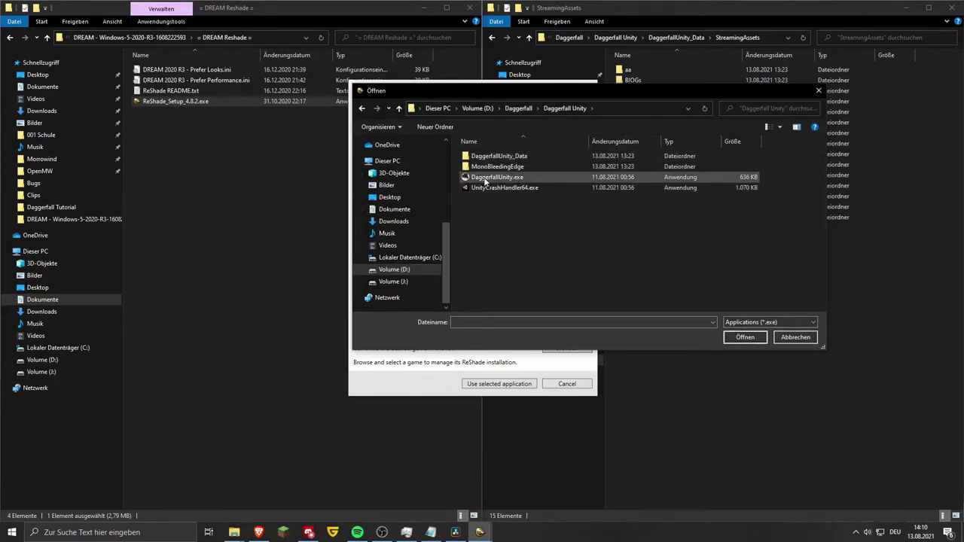
pyautogui.click(509, 179)
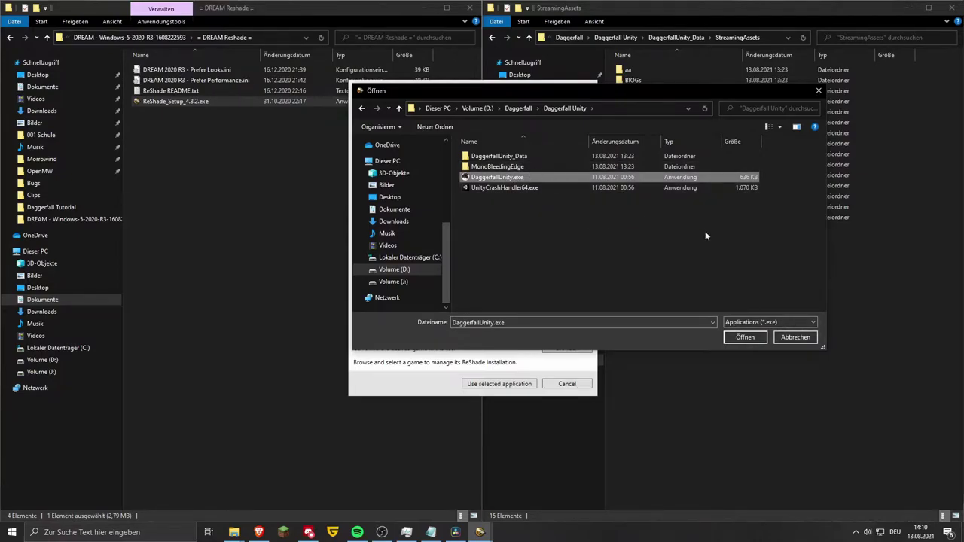
pyautogui.click(745, 338)
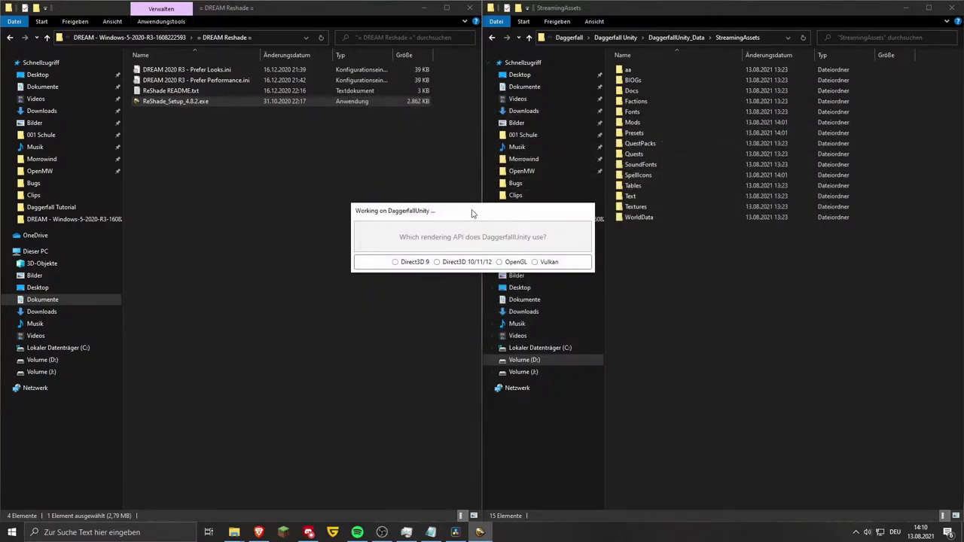
pyautogui.moveTo(472, 214); pyautogui.dragTo(504, 226)
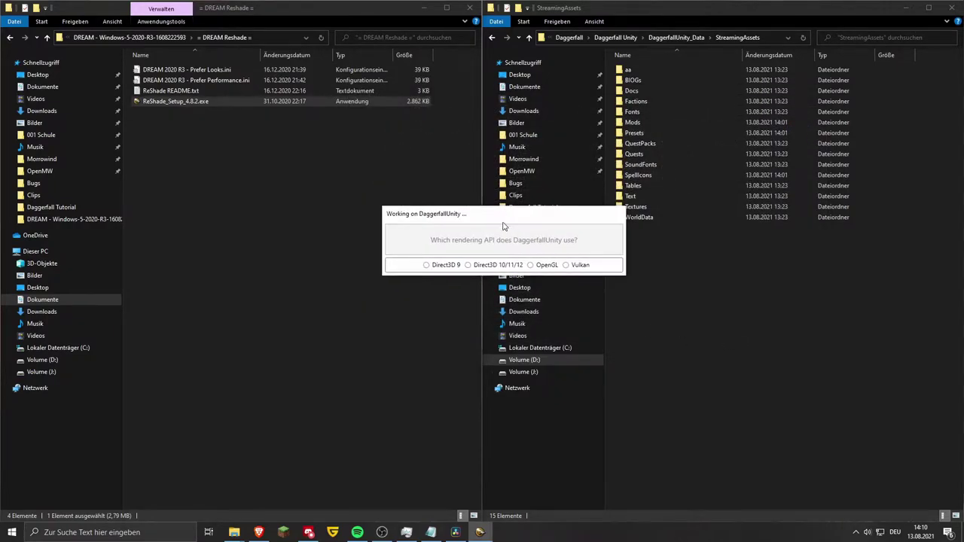
pyautogui.click(482, 268)
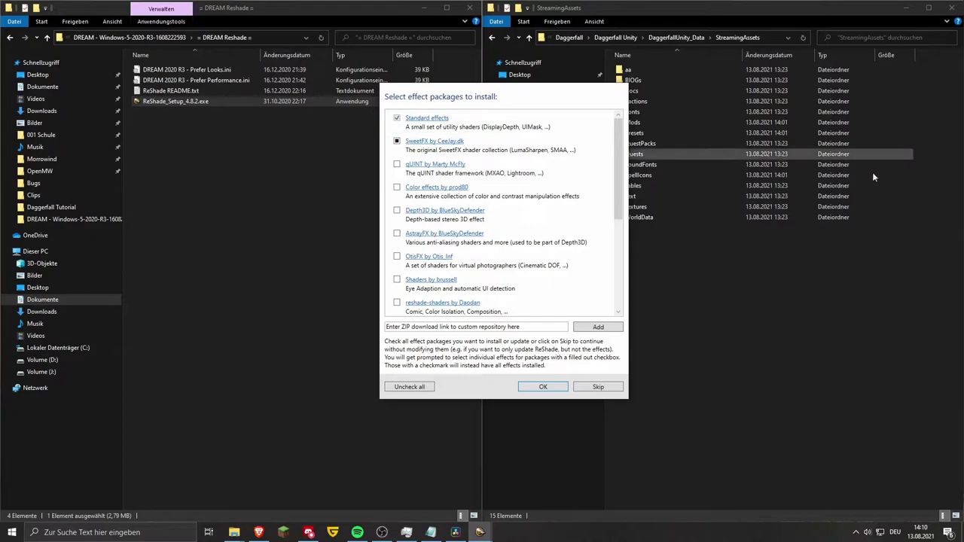
# Step: Select the SweetFX by CeeJay.dk and Legacy standard effects packages for installation alongside the standard effects and confirm
pyautogui.click(398, 141)
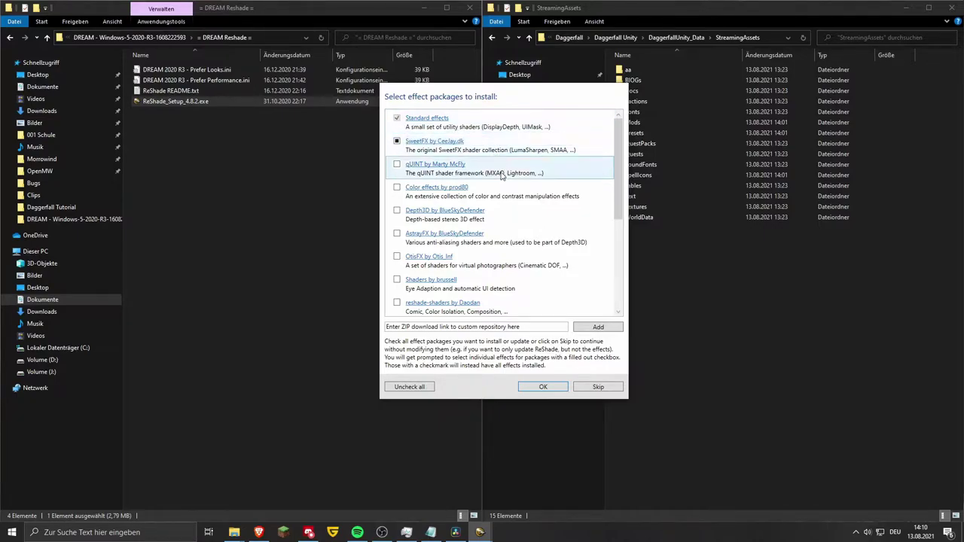
pyautogui.scroll(-5, 530, 202)
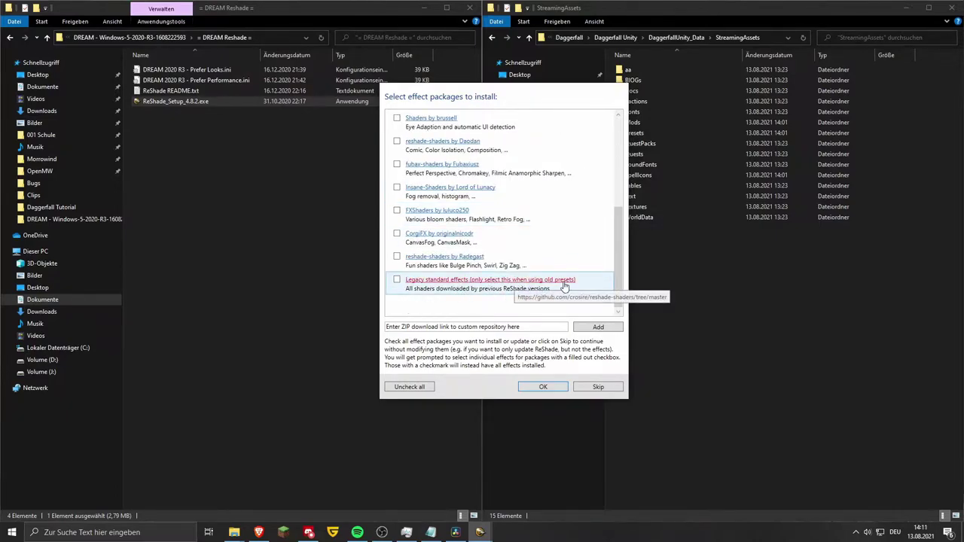
pyautogui.click(397, 281)
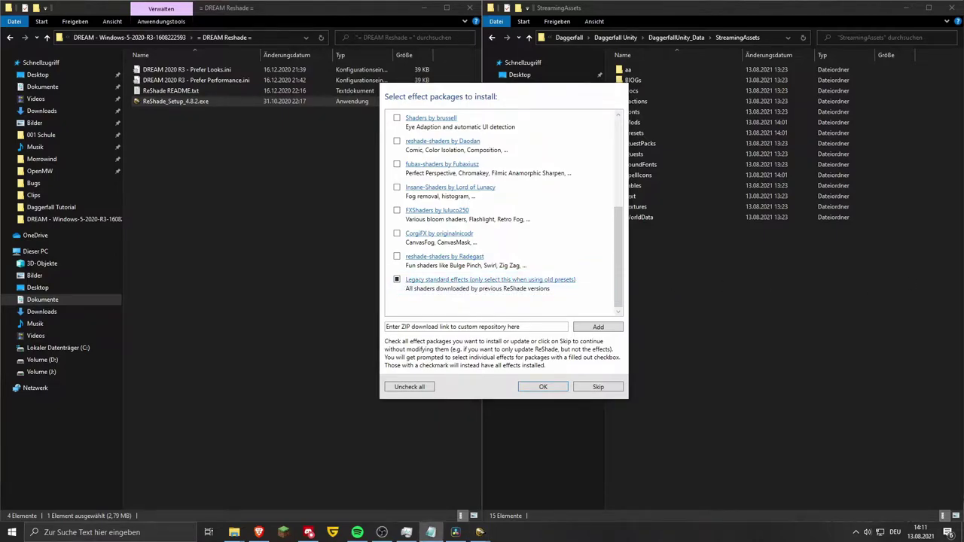
pyautogui.scroll(5, 490, 264)
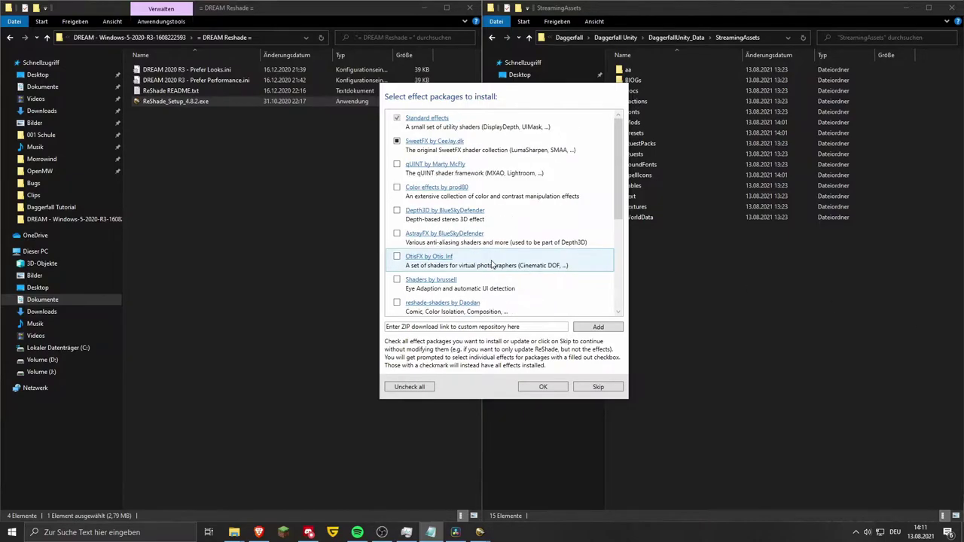
pyautogui.click(542, 388)
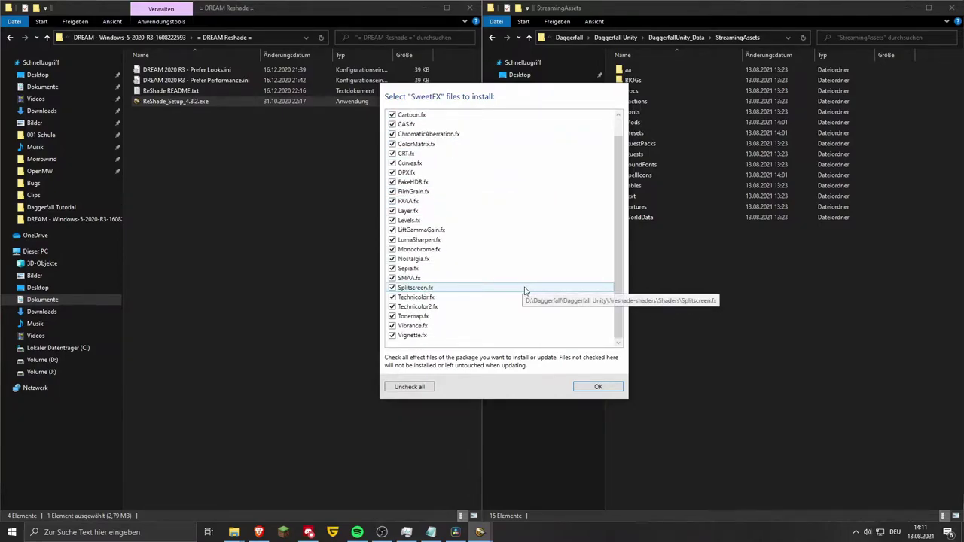
# Step: Accept the preselected SweetFX and Legacy standard effects files to install them, and close ReShade Setup
pyautogui.click(598, 387)
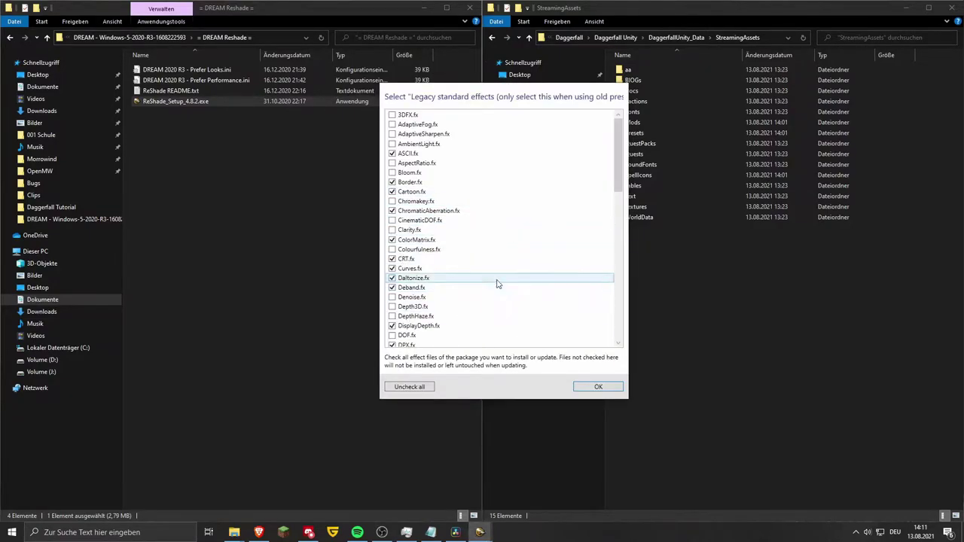
pyautogui.scroll(-6, 519, 273)
pyautogui.scroll(6, 525, 277)
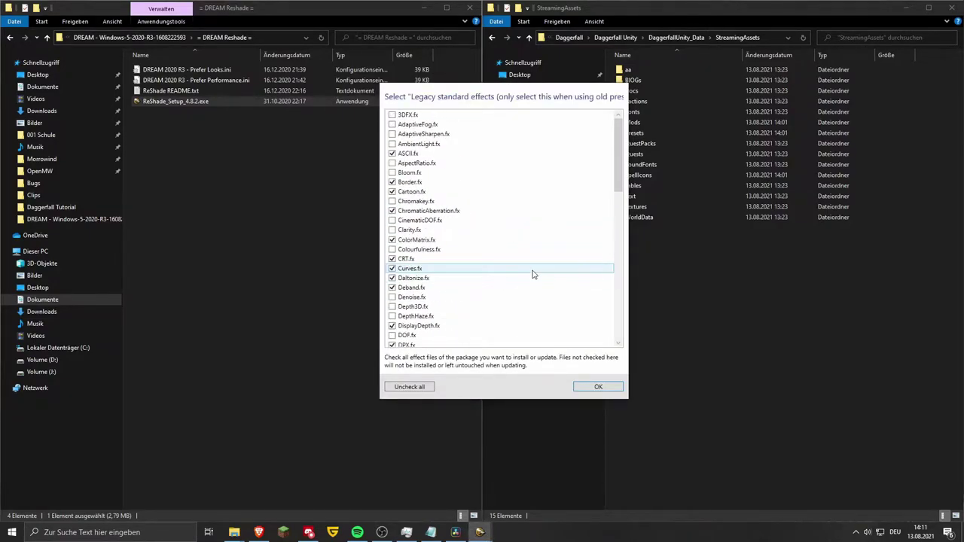
pyautogui.scroll(-10, 577, 232)
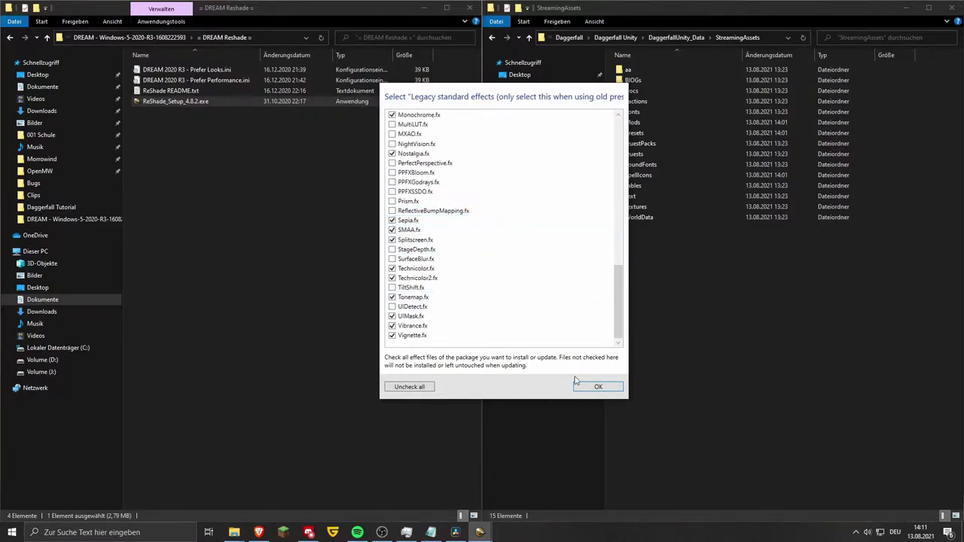
pyautogui.click(597, 388)
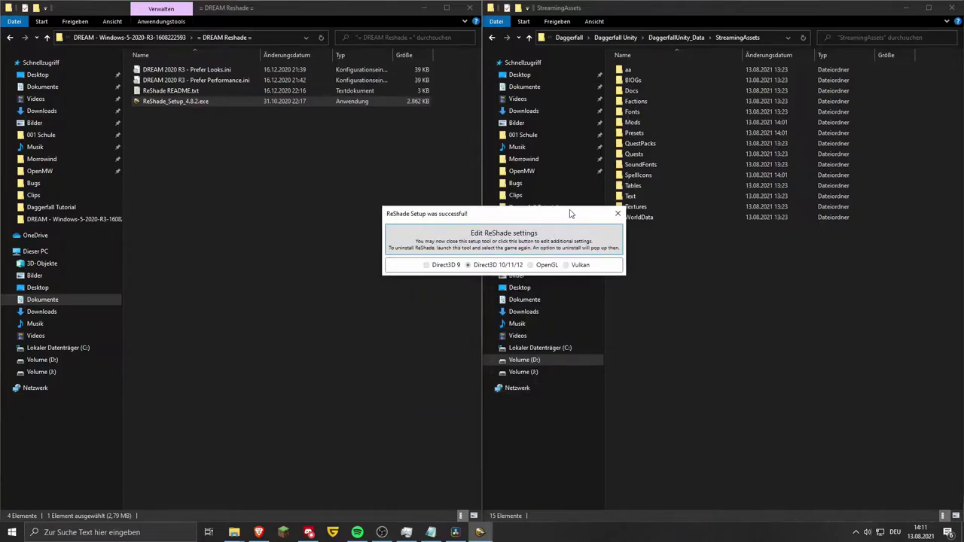
pyautogui.click(617, 214)
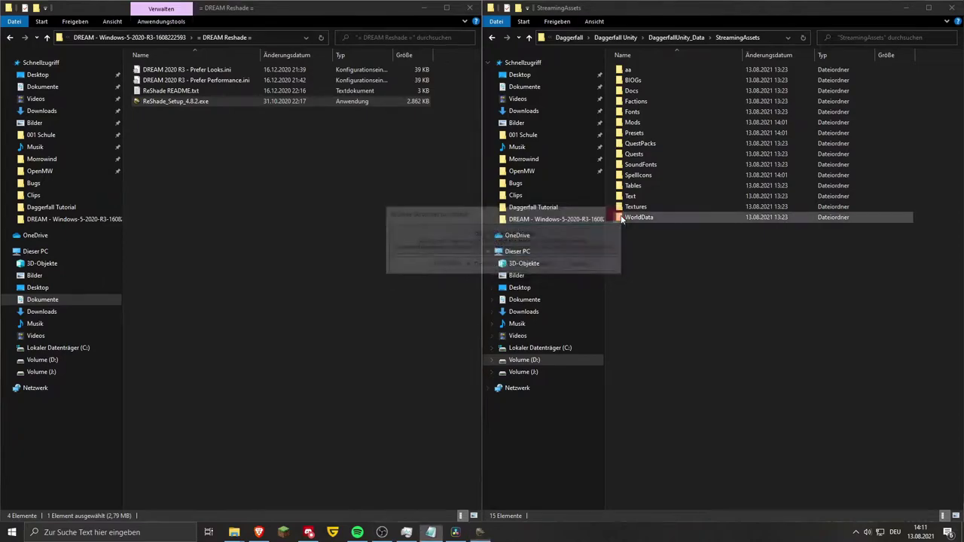
# Step: Go up from StreamingAssets to the Daggerfall Unity folder and check the ReShade files there, including ReShade.ini
pyautogui.click(619, 37)
pyautogui.moveTo(693, 246); pyautogui.dragTo(684, 114)
pyautogui.click(682, 133)
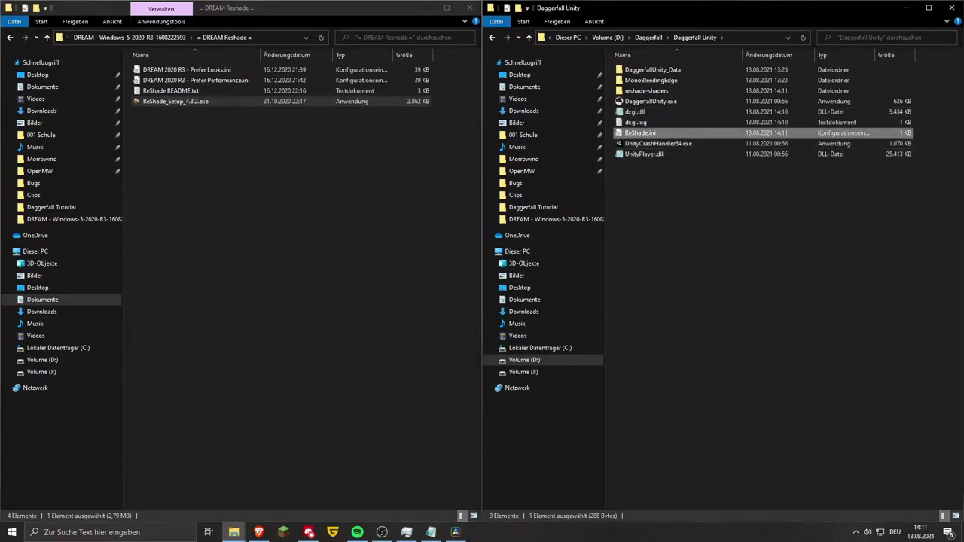
pyautogui.press('Return')
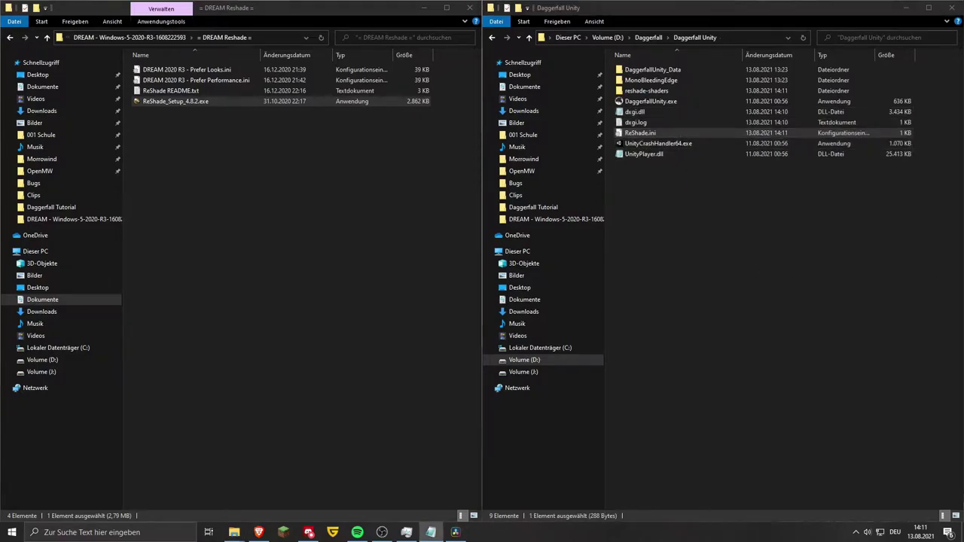
# Step: Copy DREAM 2020 R3 - Prefer Looks.ini and DREAM 2020 R3 - Prefer Performance.ini from the DREAM Reshade folder into the Daggerfall Unity folder
pyautogui.click(233, 168)
pyautogui.moveTo(444, 74); pyautogui.dragTo(677, 241)
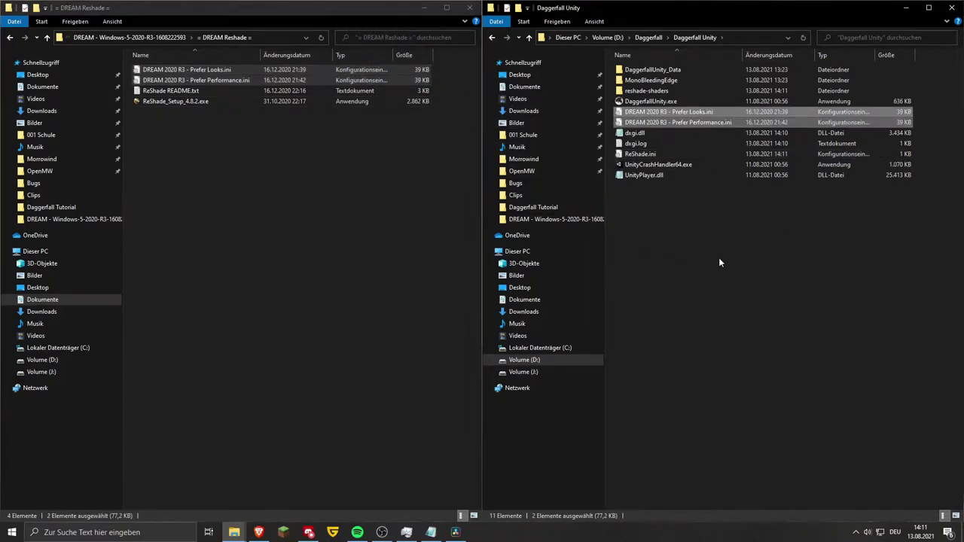
pyautogui.click(783, 206)
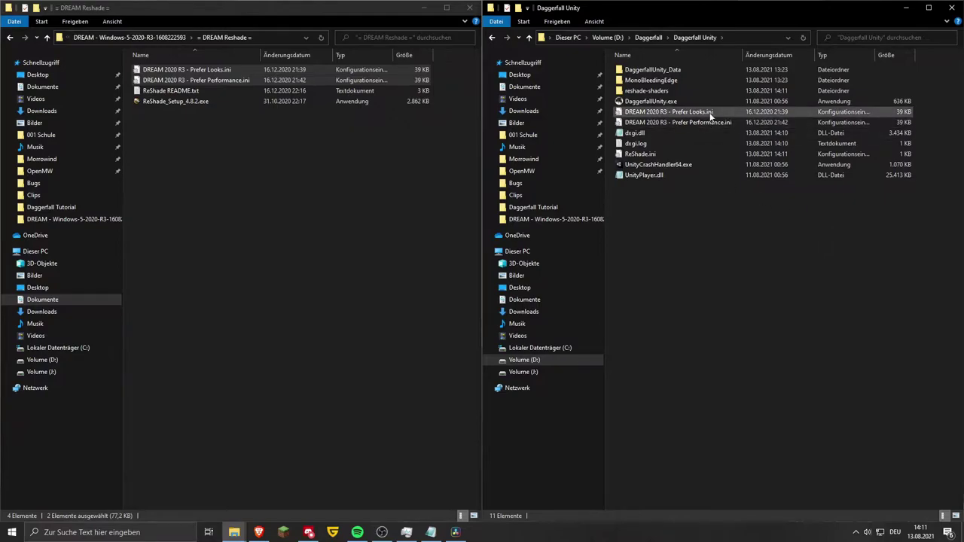
pyautogui.click(286, 80)
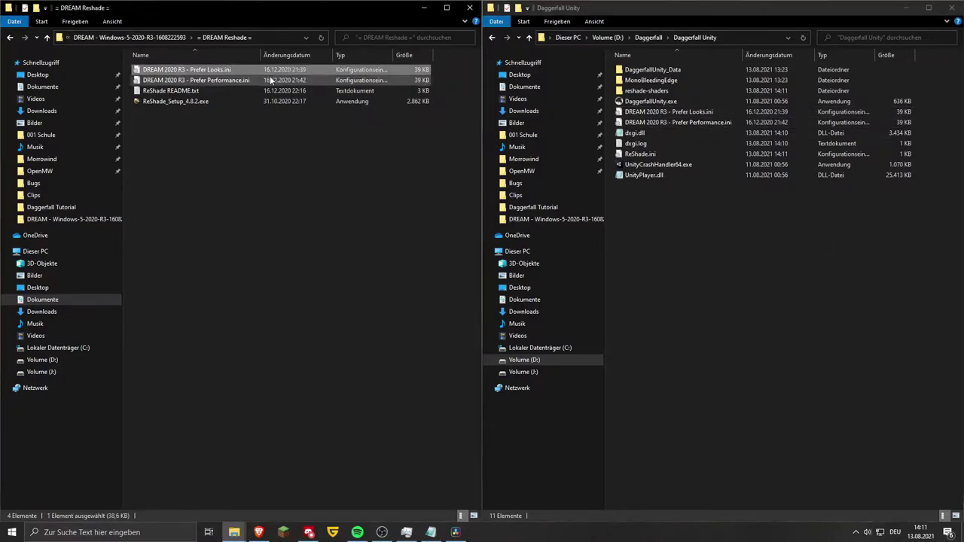
pyautogui.click(713, 126)
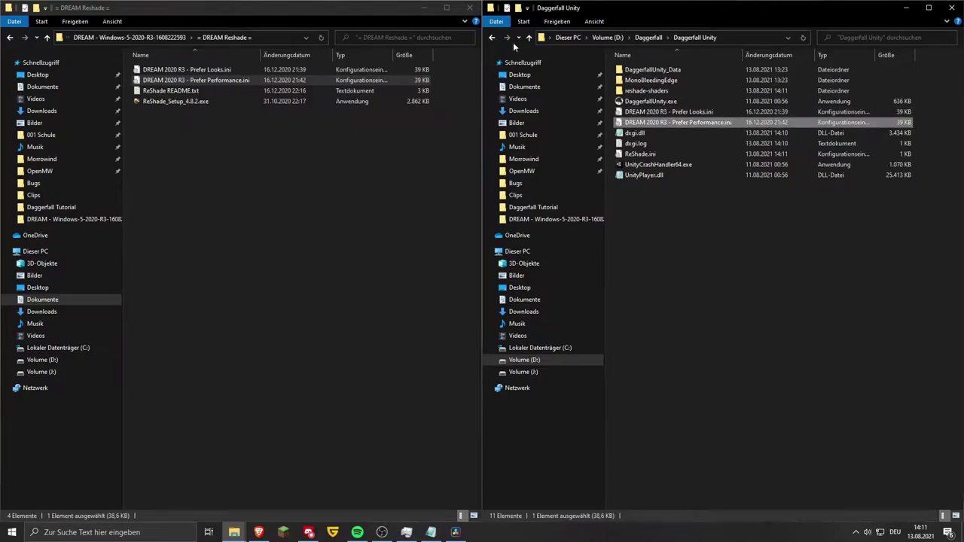
# Step: Check both DREAM preset files in the Daggerfall Unity folder, minimise both Explorer windows and launch the game from the Daggerfall Unity Tutorial shortcut
pyautogui.click(732, 113)
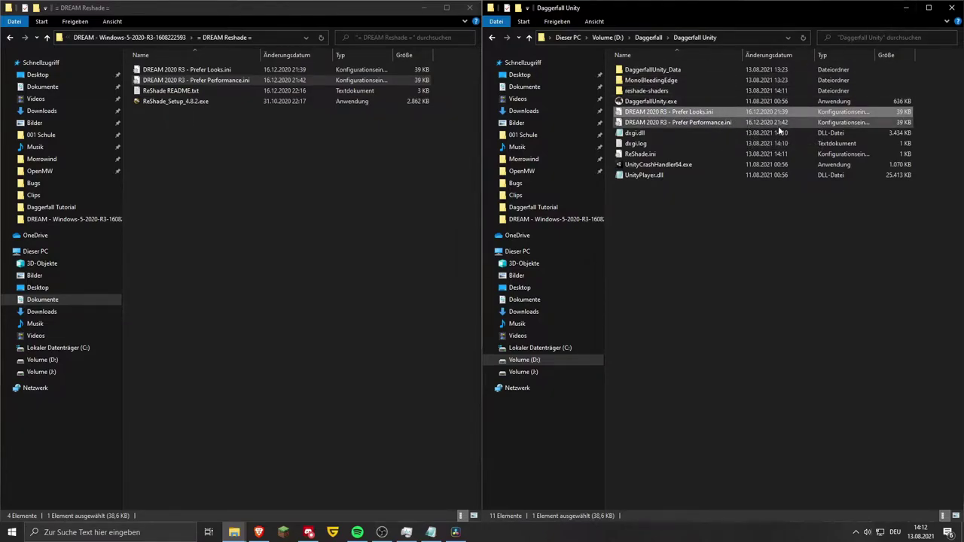
pyautogui.click(907, 8)
pyautogui.click(423, 8)
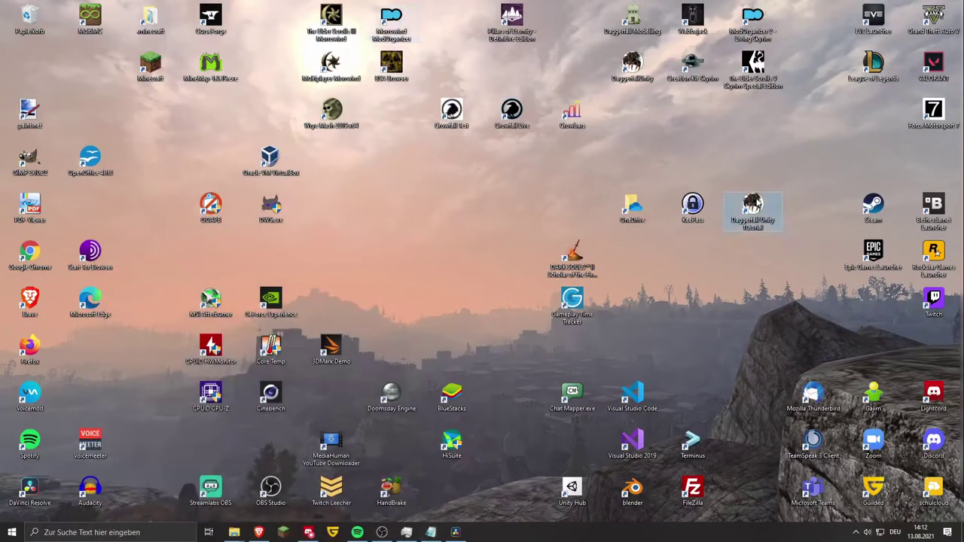
pyautogui.doubleClick(757, 203)
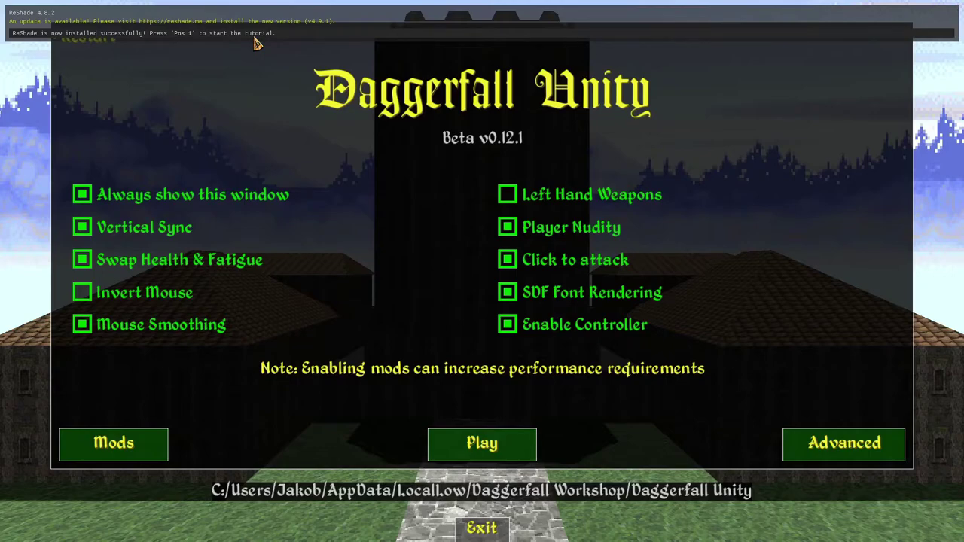
# Step: Open the ReShade overlay, skip its tutorial and load the preset DREAM 2020 R3 - Prefer Looks.ini from the Daggerfall Unity folder
pyautogui.press('Home')
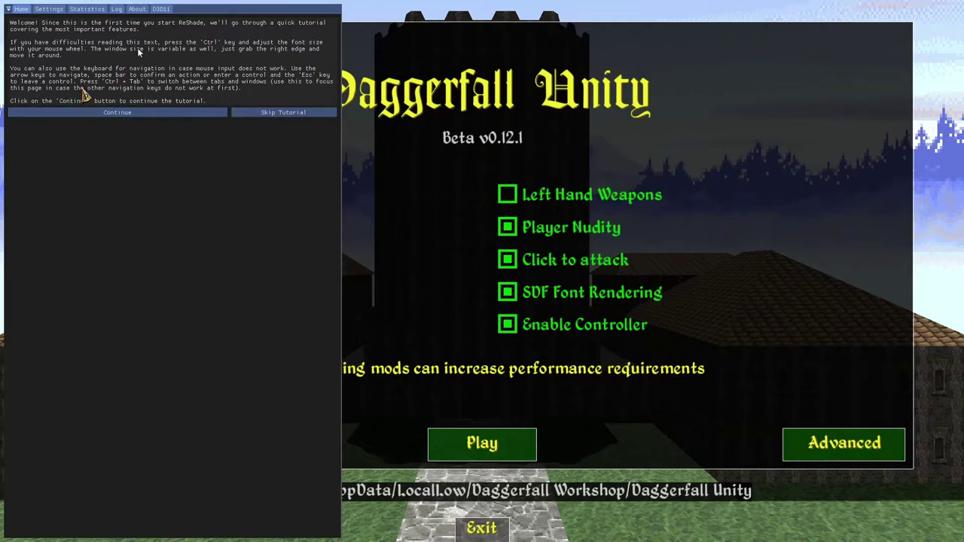
pyautogui.click(295, 113)
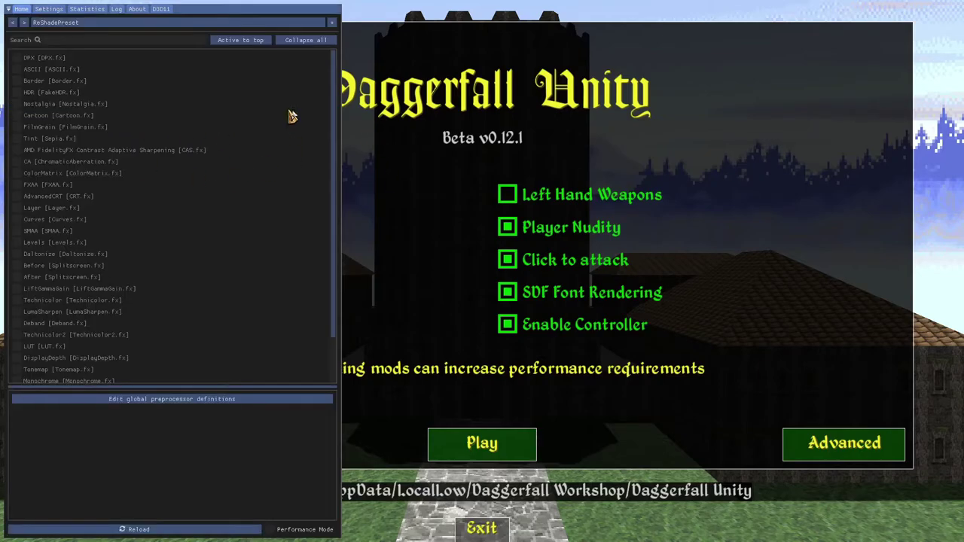
pyautogui.click(233, 26)
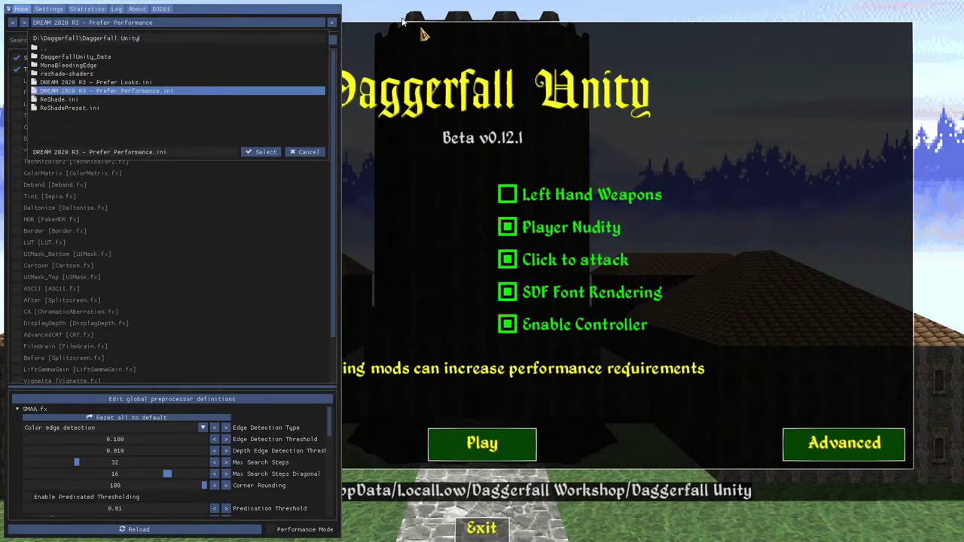
pyautogui.click(156, 82)
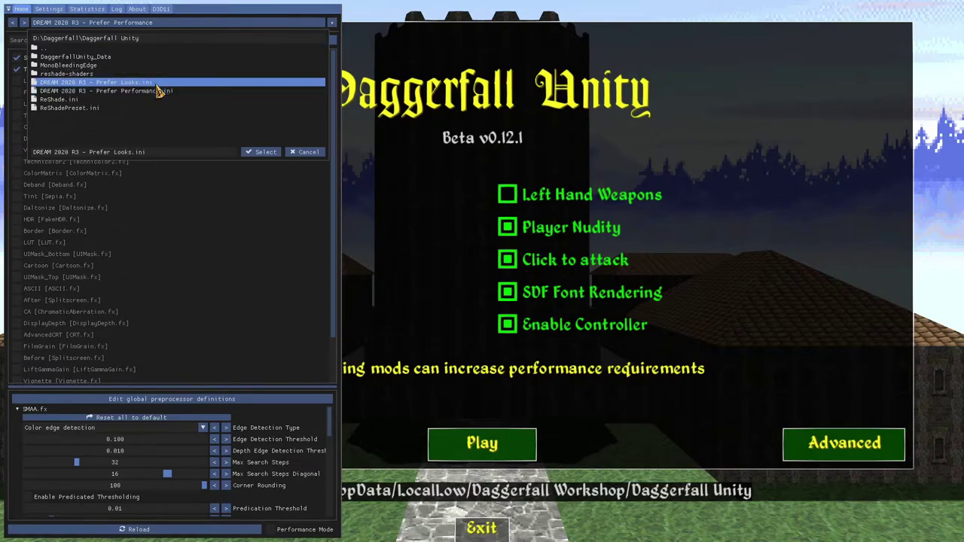
pyautogui.click(265, 153)
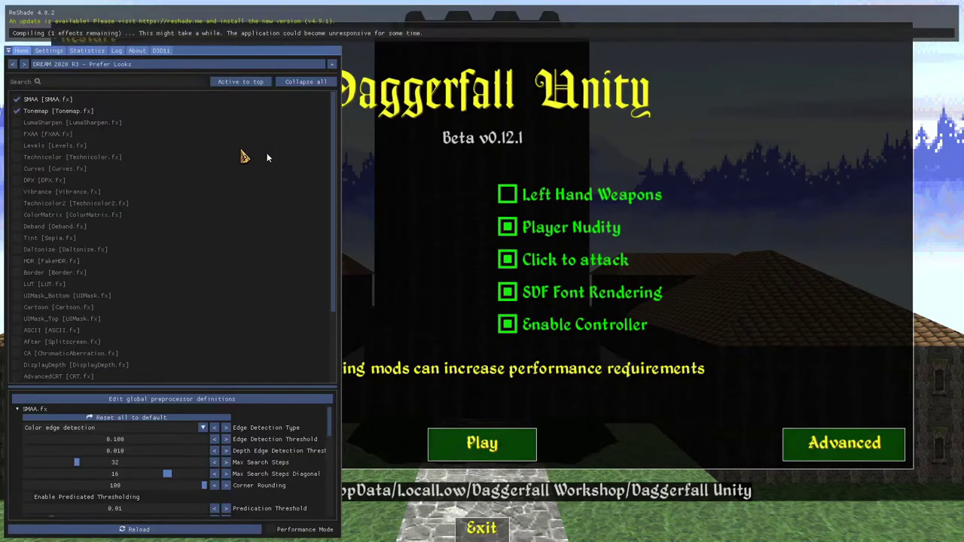
# Step: Filter the ReShade effects by "hdr" and enable the HDR [FakeHDR.fx] effect
pyautogui.scroll(-2, 96, 83)
pyautogui.scroll(2, 97, 83)
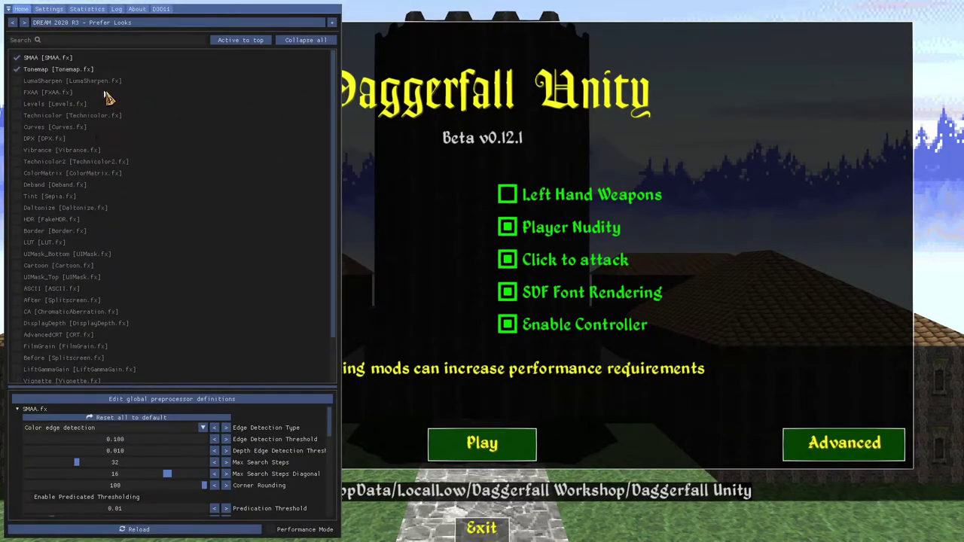
pyautogui.click(88, 41)
pyautogui.write('hdr')
pyautogui.click(43, 60)
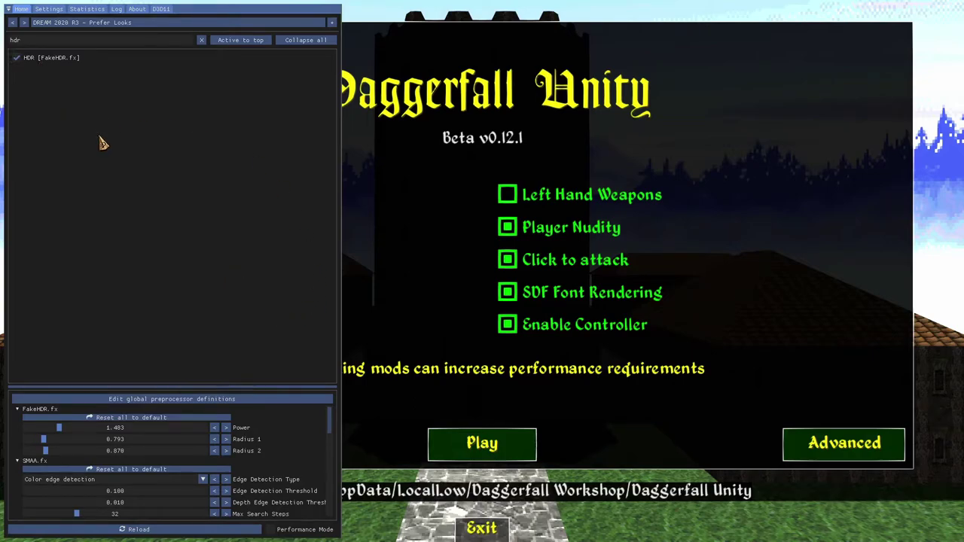
# Step: Hide the ReShade overlay, check the list of DREAM mods in the game, and save and close it
pyautogui.press('Home')
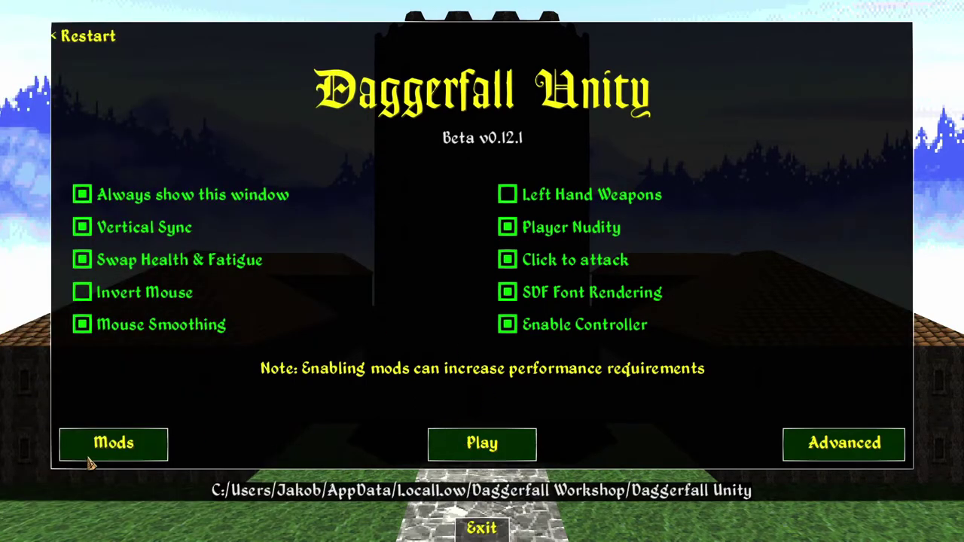
pyautogui.click(140, 454)
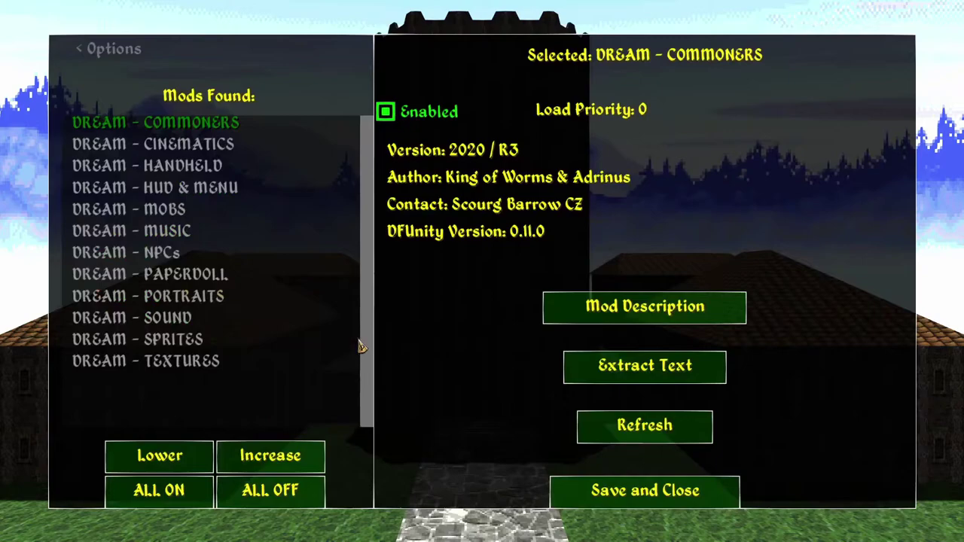
pyautogui.click(671, 494)
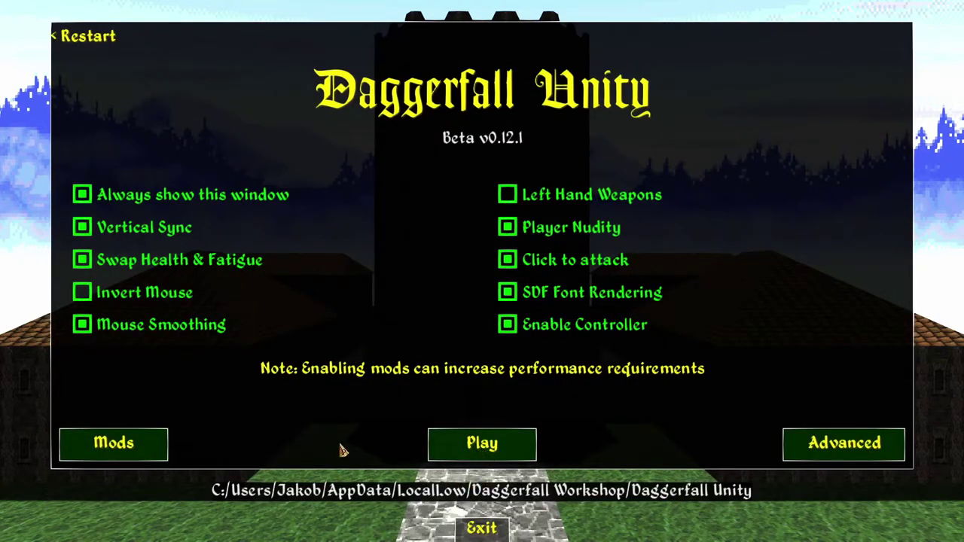
# Step: Reopen the ReShade overlay with the full effect list and toggle AdvancedCRT [CRT.fx] on and off to preview it
pyautogui.press('Home')
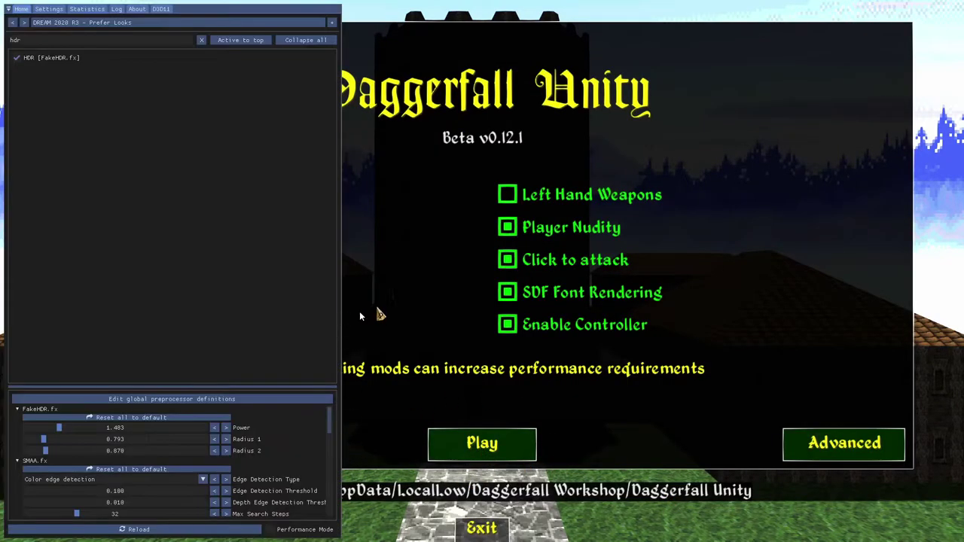
pyautogui.click(38, 130)
pyautogui.click(42, 131)
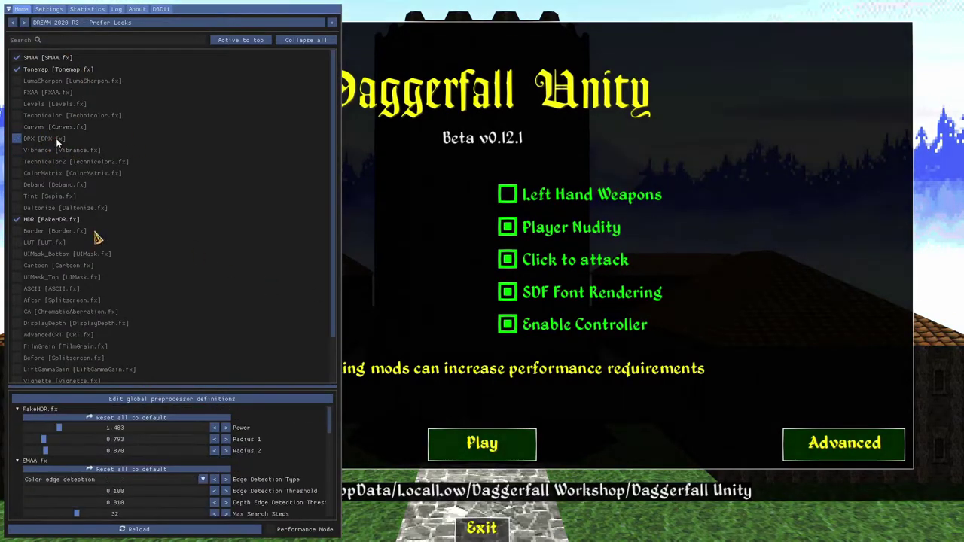
pyautogui.scroll(-1, 36, 278)
pyautogui.click(37, 285)
pyautogui.click(39, 287)
pyautogui.click(39, 286)
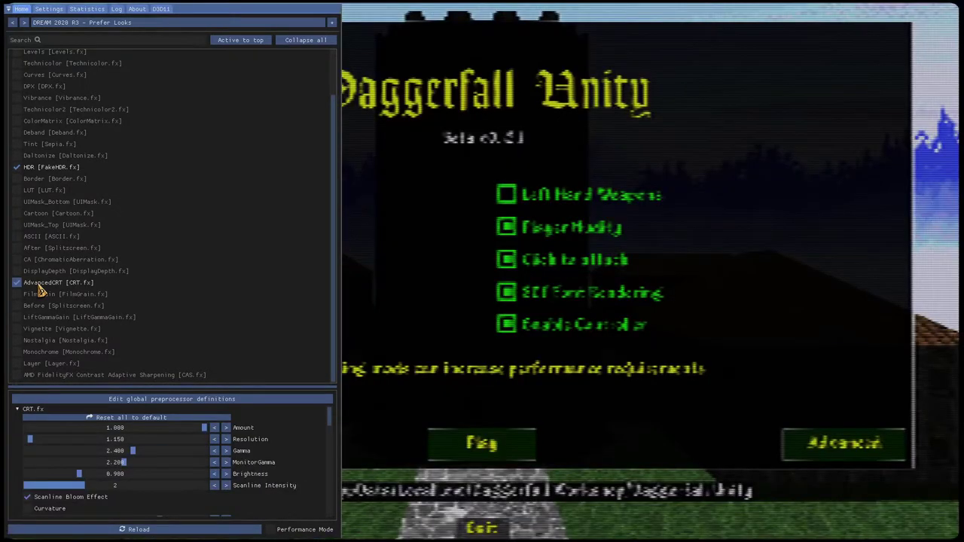
pyautogui.click(38, 286)
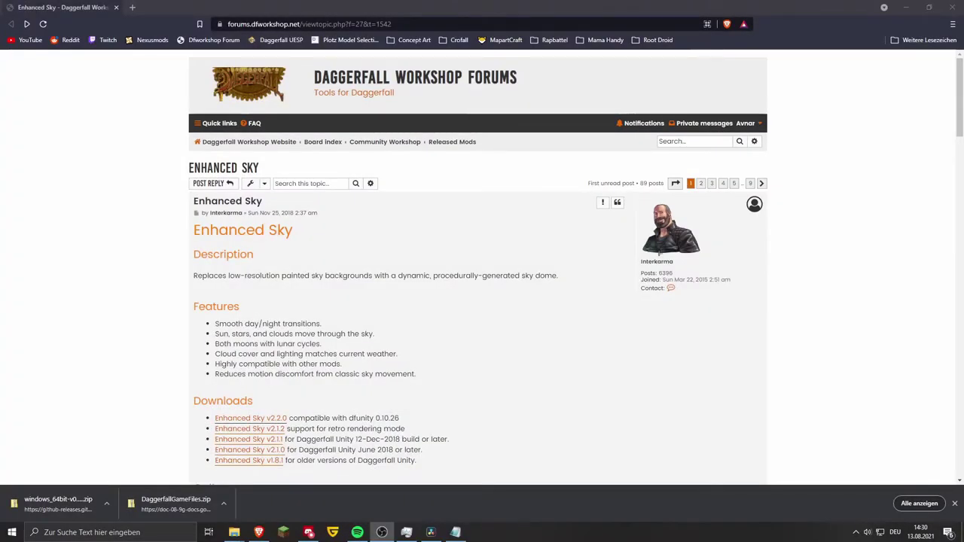
# Step: Switch to the browser and look through the features, downloads and gallery in the Enhanced Sky forum thread
pyautogui.click(401, 293)
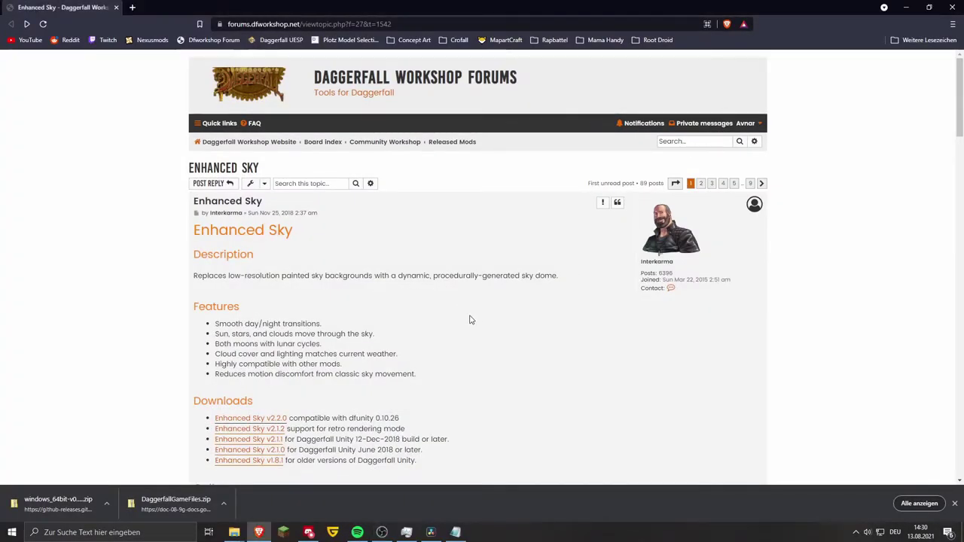
pyautogui.scroll(-4, 486, 303)
pyautogui.scroll(2, 494, 295)
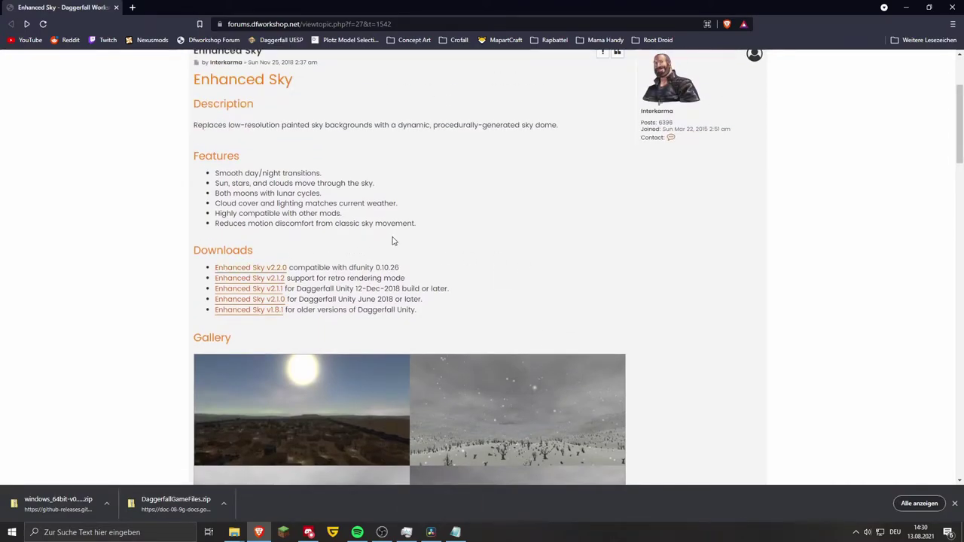
pyautogui.rightClick(268, 269)
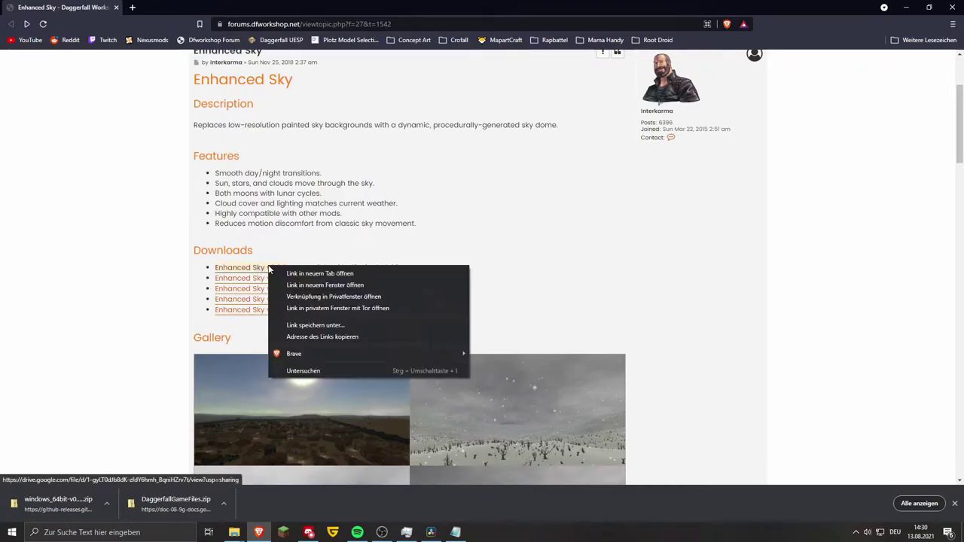
pyautogui.click(387, 243)
pyautogui.scroll(2, 476, 258)
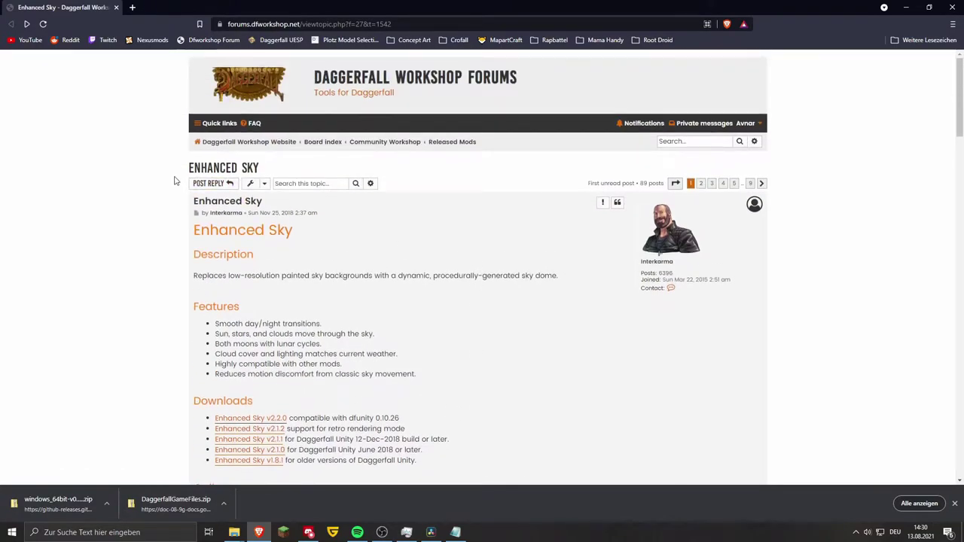
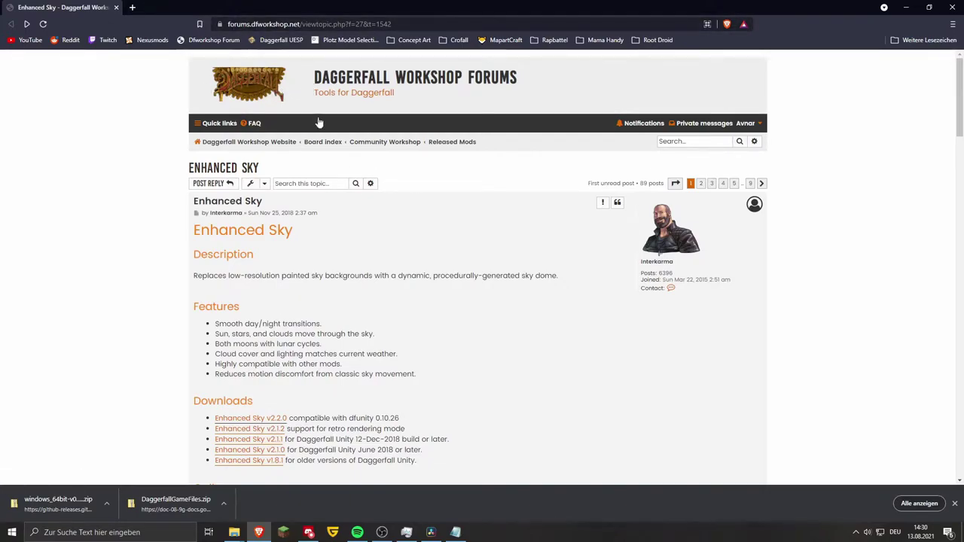
# Step: Open the Daggerfall Workshop website in a new tab and go from there to its Forums
pyautogui.scroll(-3, 285, 89)
pyautogui.scroll(3, 226, 96)
pyautogui.rightClick(213, 86)
pyautogui.click(249, 95)
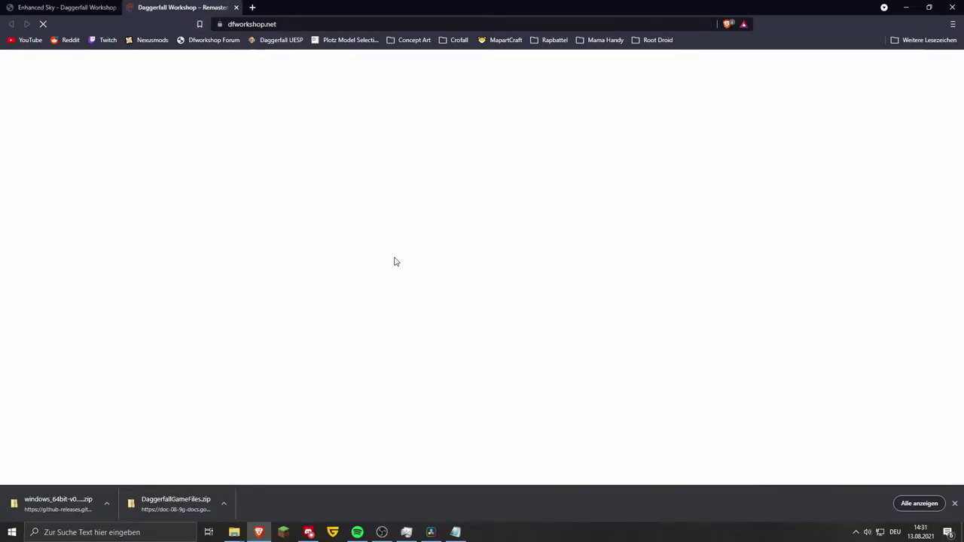
pyautogui.scroll(-3, 412, 248)
pyautogui.scroll(3, 459, 221)
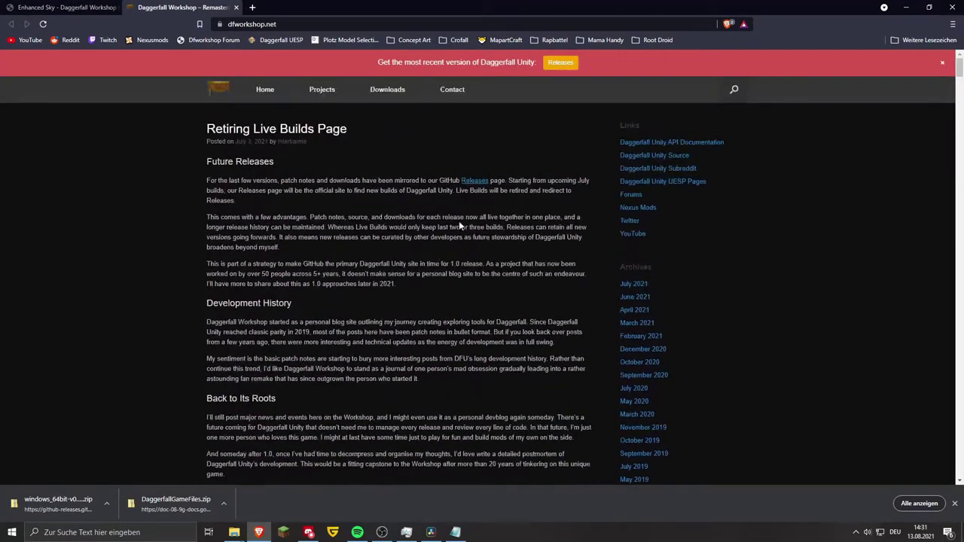
pyautogui.click(632, 195)
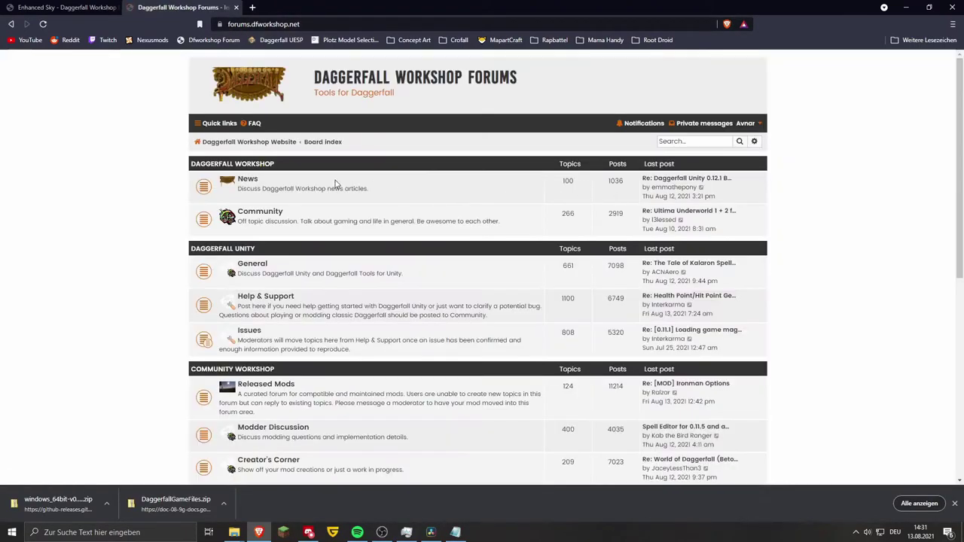
# Step: Browse the mod topics in the forum's Released Mods section and close that tab
pyautogui.scroll(-3, 335, 184)
pyautogui.click(260, 183)
pyautogui.scroll(-7, 440, 204)
pyautogui.scroll(4, 445, 226)
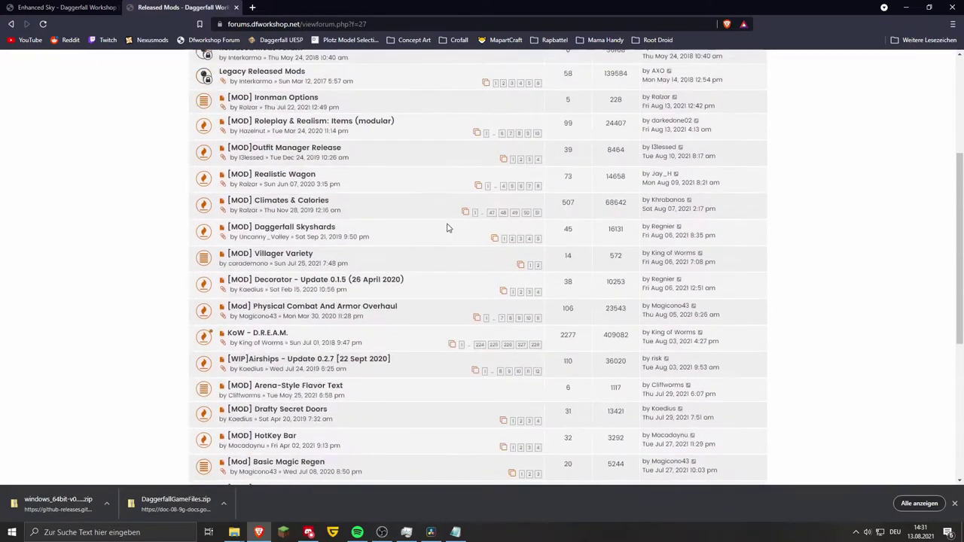
pyautogui.scroll(3, 452, 233)
pyautogui.scroll(-4, 329, 338)
pyautogui.scroll(10, 248, 329)
pyautogui.hotkey('ctrl', 'w')
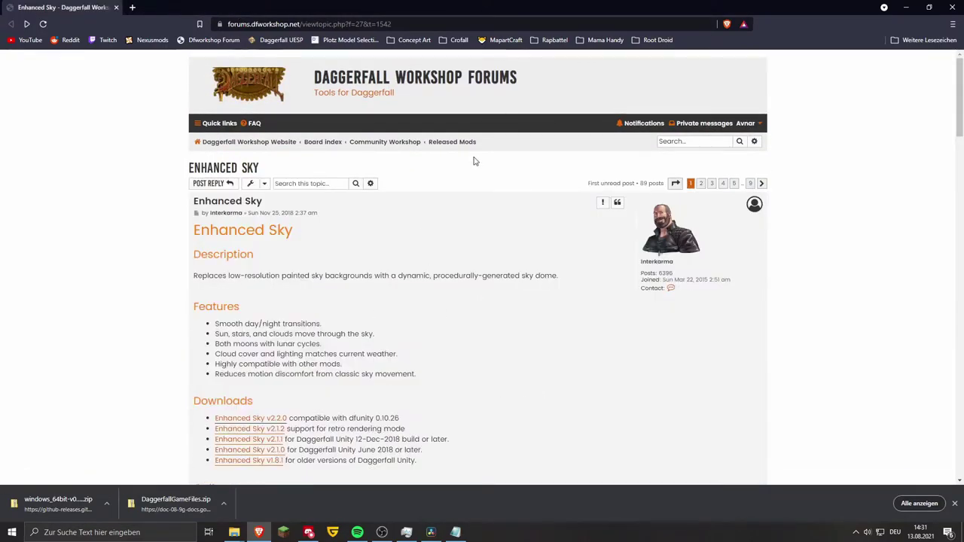
# Step: Review the title, description and feature list of the Enhanced Sky mod in its forum thread
pyautogui.moveTo(194, 231); pyautogui.dragTo(313, 237)
pyautogui.click(330, 273)
pyautogui.scroll(-4, 552, 198)
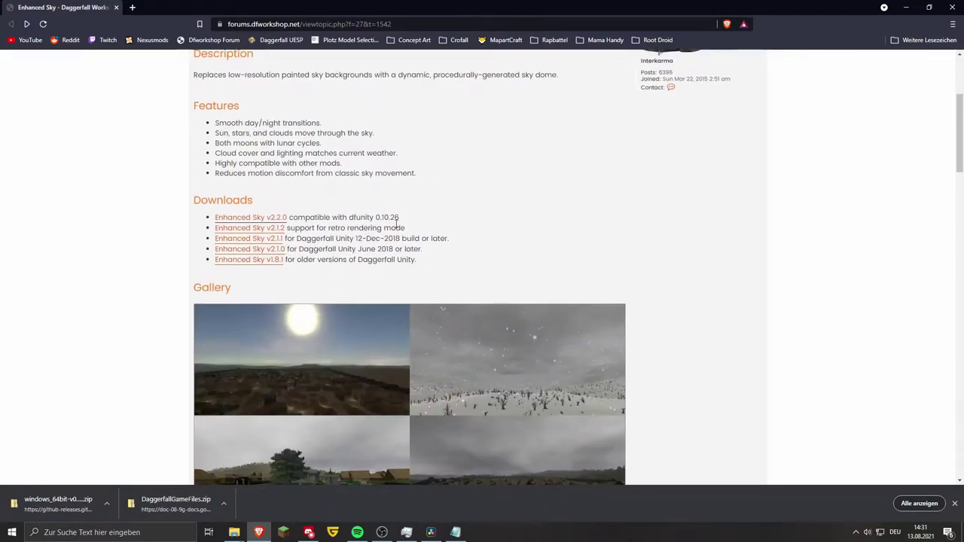
pyautogui.scroll(4, 409, 208)
pyautogui.moveTo(185, 164); pyautogui.dragTo(293, 168)
pyautogui.click(293, 168)
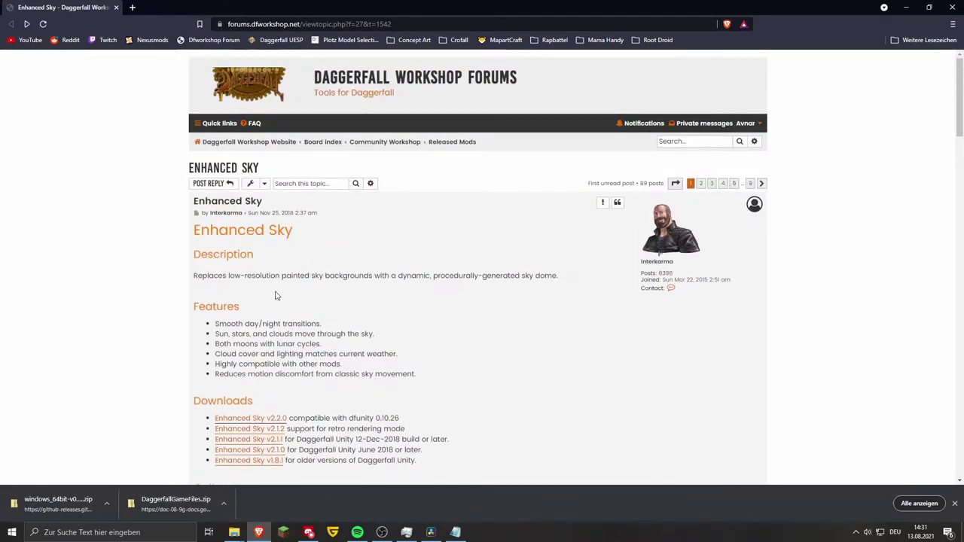
pyautogui.moveTo(190, 279); pyautogui.dragTo(546, 278)
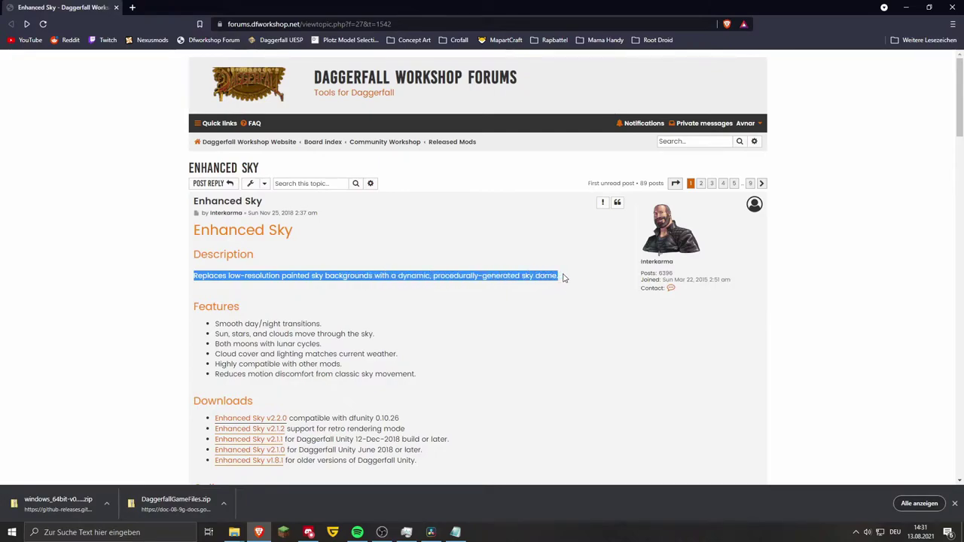
pyautogui.click(563, 278)
pyautogui.scroll(-3, 536, 276)
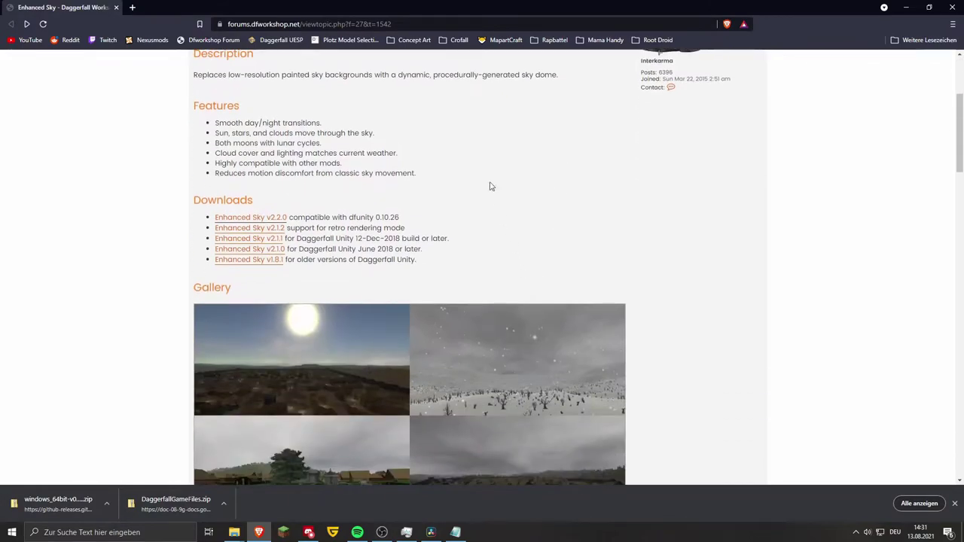
# Step: Check the compatibility note beside the Enhanced Sky v2.2.0 download
pyautogui.moveTo(211, 218); pyautogui.dragTo(399, 219)
pyautogui.click(321, 217)
pyautogui.moveTo(288, 217); pyautogui.dragTo(403, 218)
pyautogui.click(292, 217)
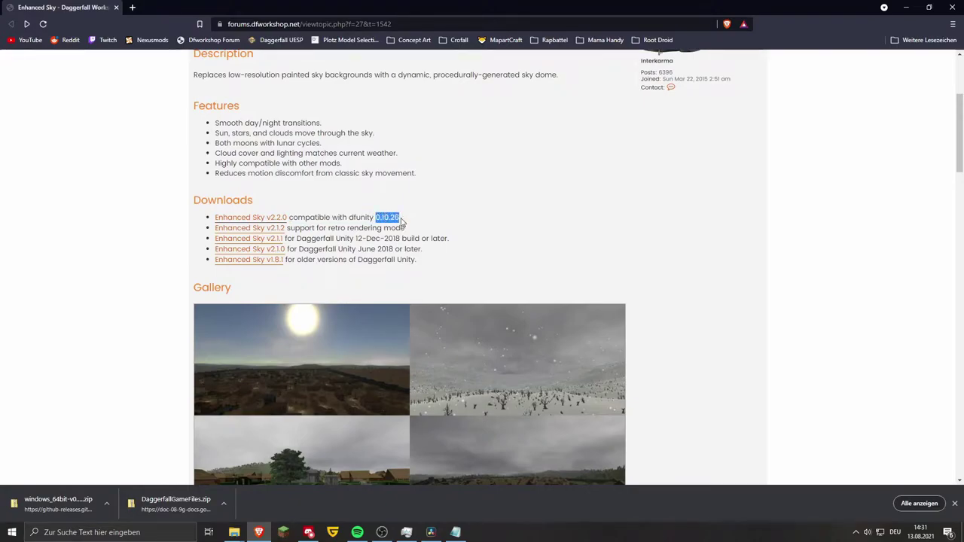
# Step: Open the Enhanced Sky v2.2.0 download link from the forum thread to reach EnhancedSky_2.2.0.zip on Google Drive
pyautogui.rightClick(276, 217)
pyautogui.click(297, 193)
pyautogui.rightClick(261, 218)
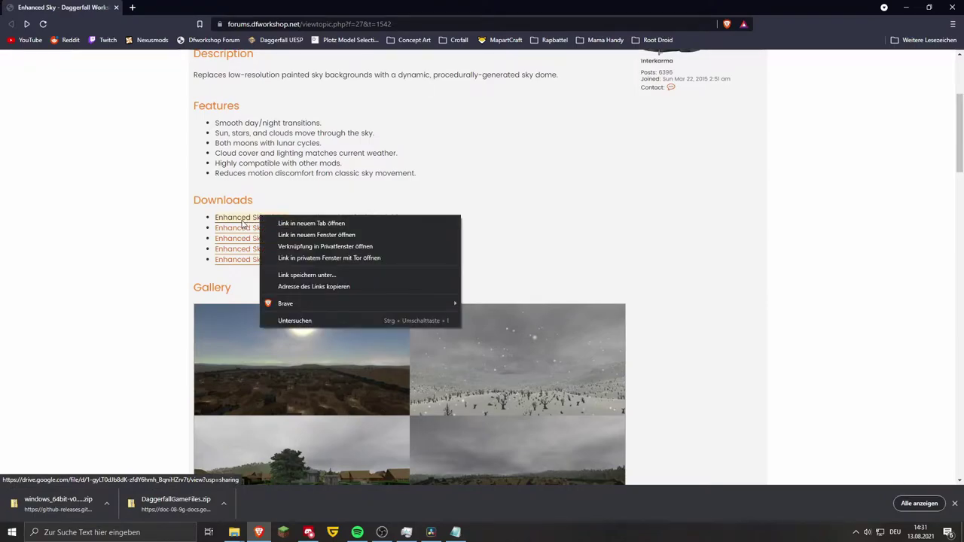
pyautogui.click(241, 220)
pyautogui.click(242, 219)
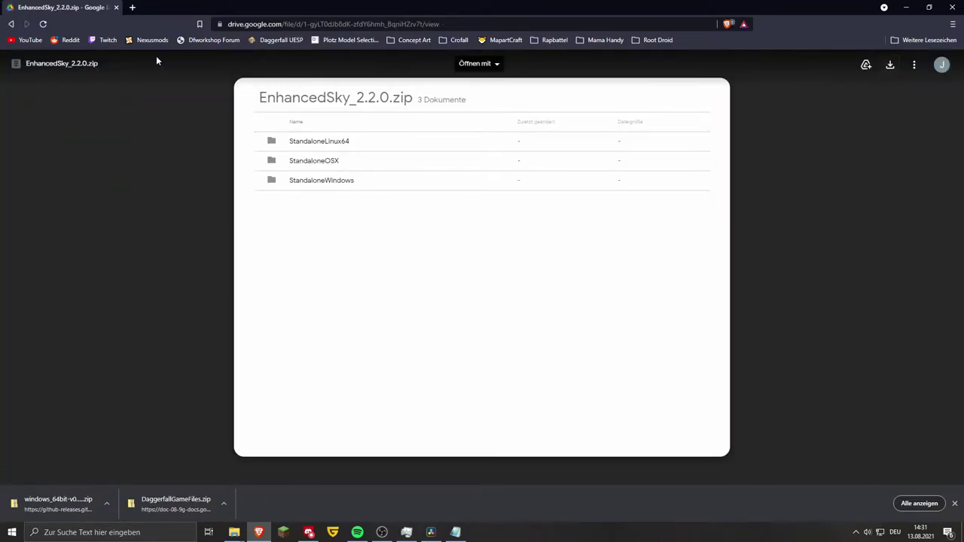
pyautogui.click(891, 68)
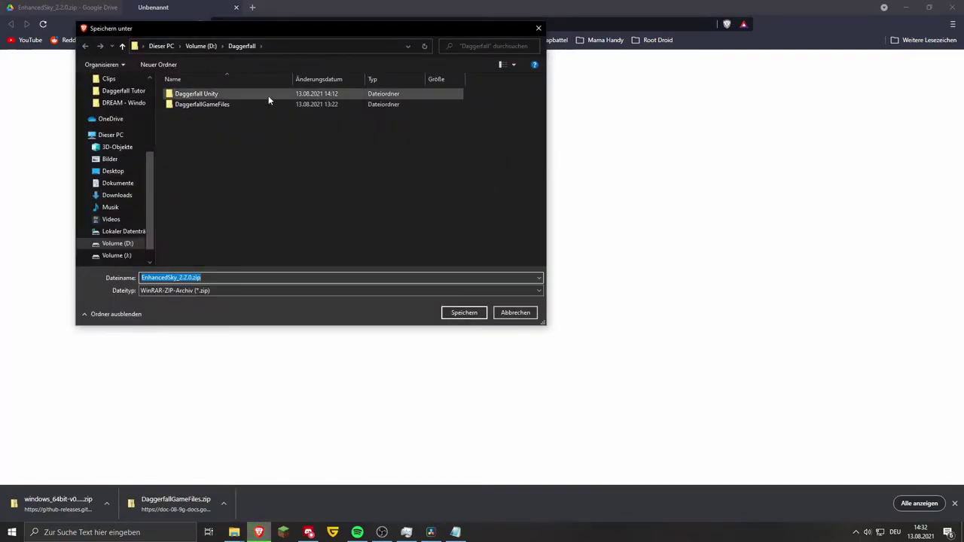
pyautogui.scroll(5, 113, 140)
pyautogui.click(121, 110)
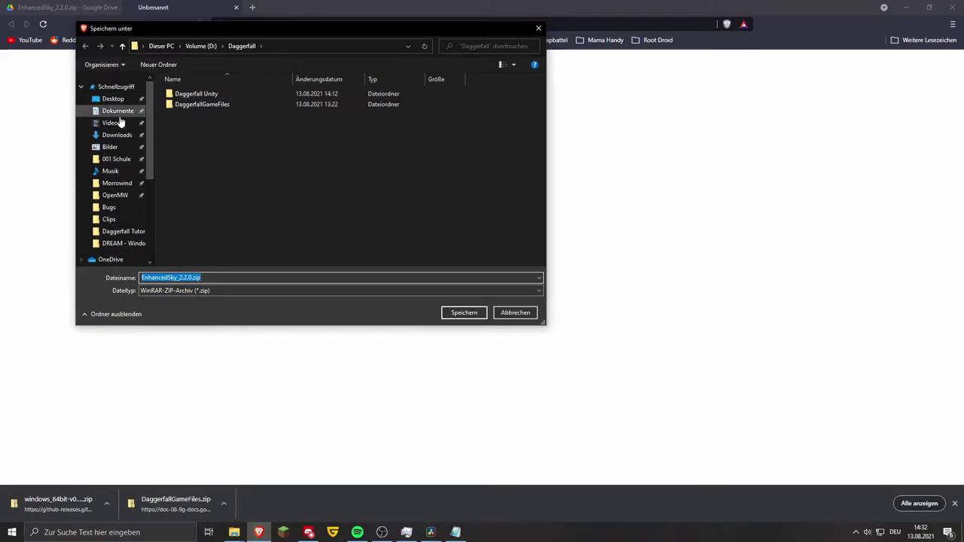
pyautogui.doubleClick(214, 103)
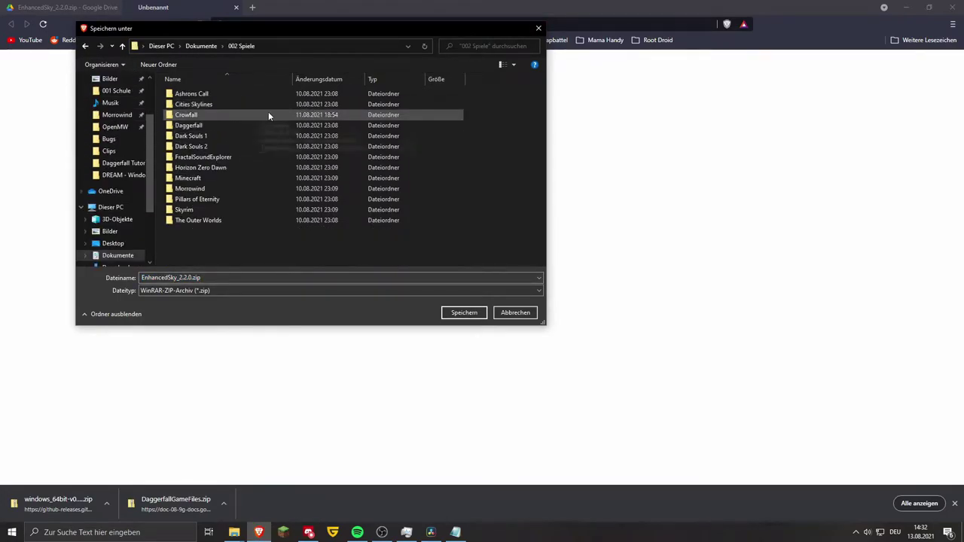
pyautogui.doubleClick(212, 124)
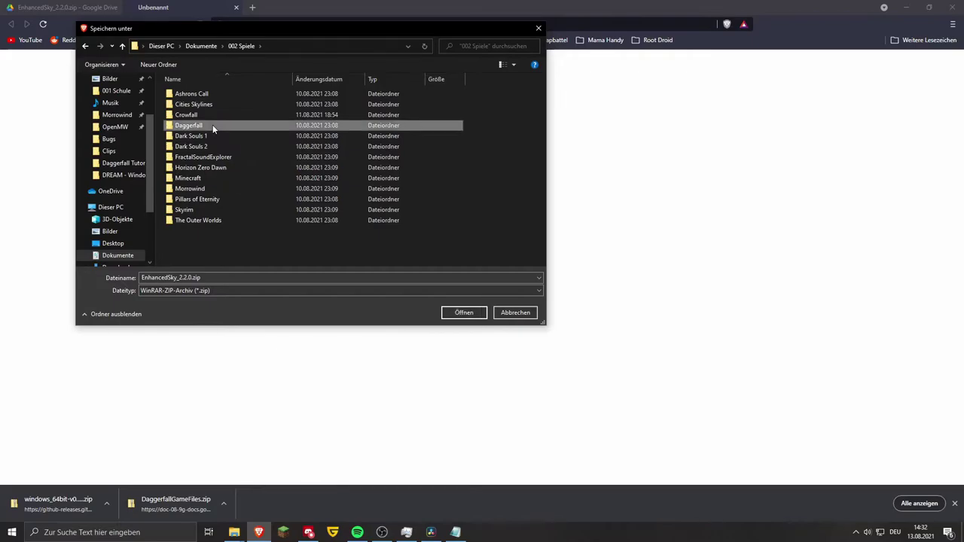
pyautogui.click(539, 28)
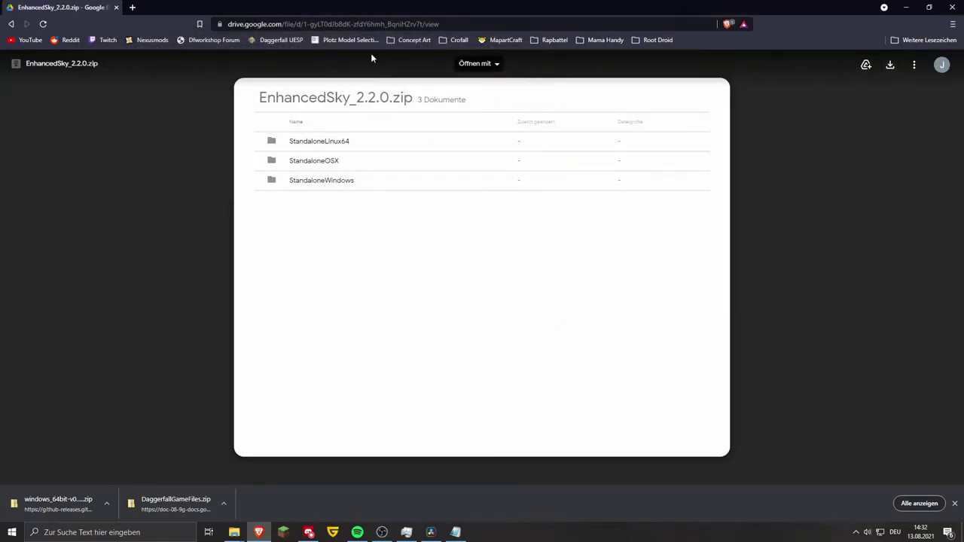
# Step: Switch to File Explorer, bring the Daggerfall Unity and Grafik folder windows forward, and select the EnhancedSky_2.2.0 folder in Grafik
pyautogui.click(907, 7)
pyautogui.moveTo(235, 532)
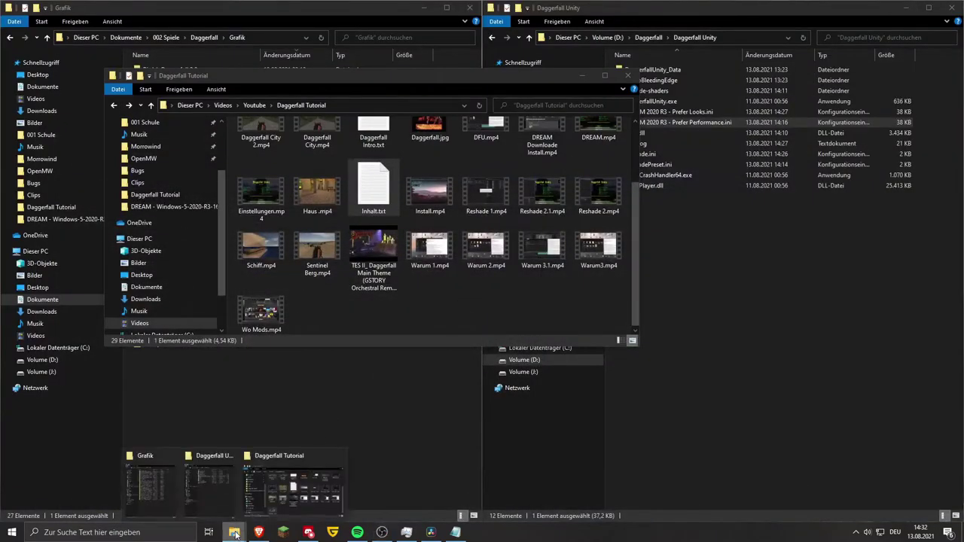
pyautogui.click(231, 498)
pyautogui.click(166, 487)
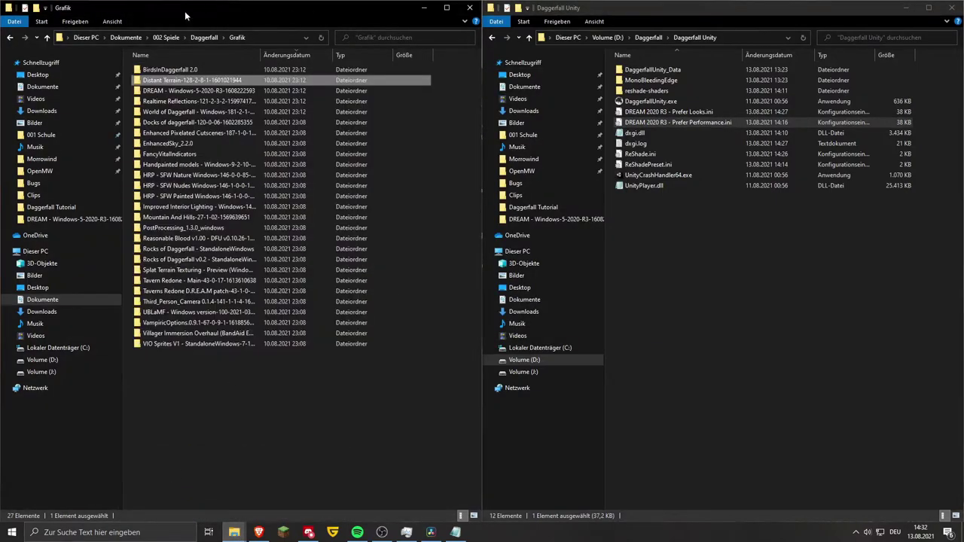
pyautogui.click(332, 373)
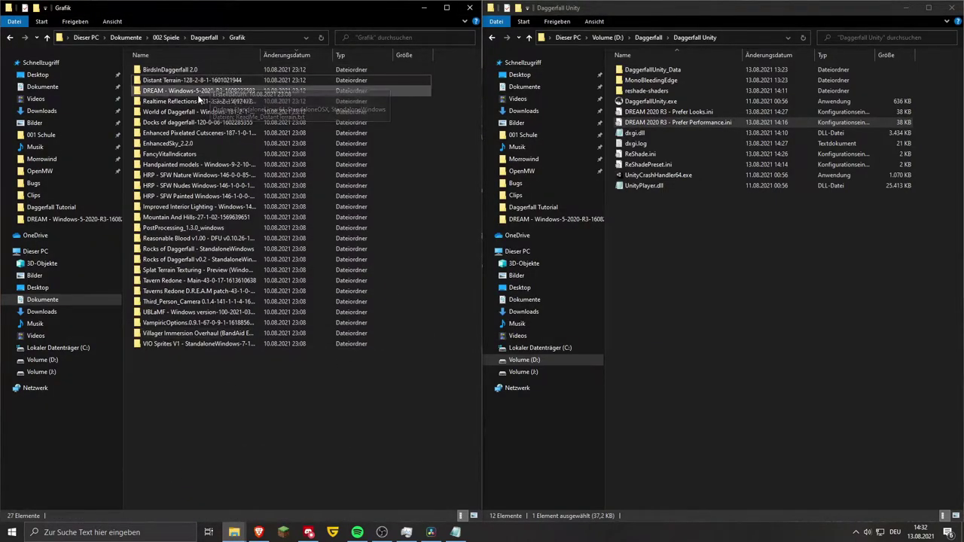
pyautogui.click(192, 143)
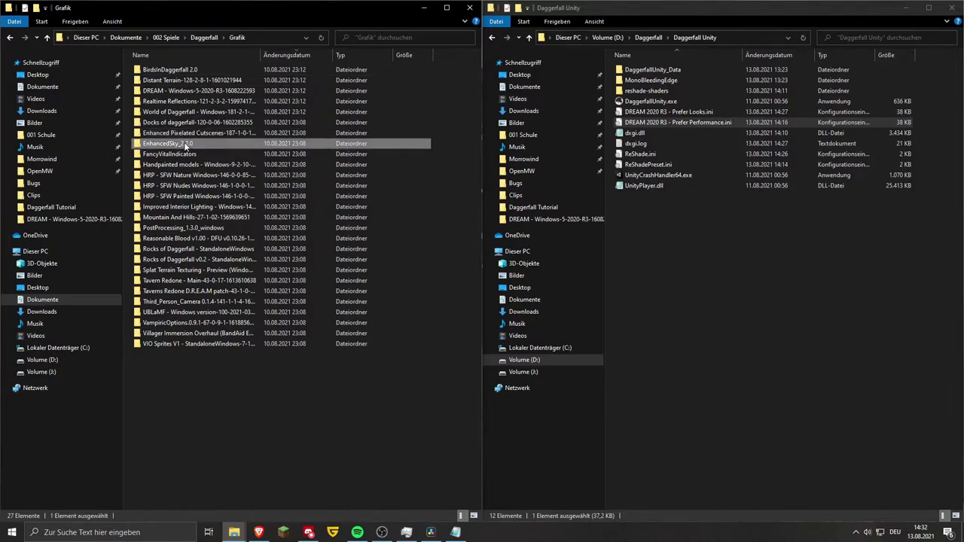
# Step: Inspect the contents of the EnhancedSky_2.2.0 mod's StandaloneWindows folder and return to the EnhancedSky_2.2.0 folder
pyautogui.doubleClick(183, 143)
pyautogui.click(197, 73)
pyautogui.moveTo(243, 125); pyautogui.dragTo(182, 71)
pyautogui.doubleClick(182, 71)
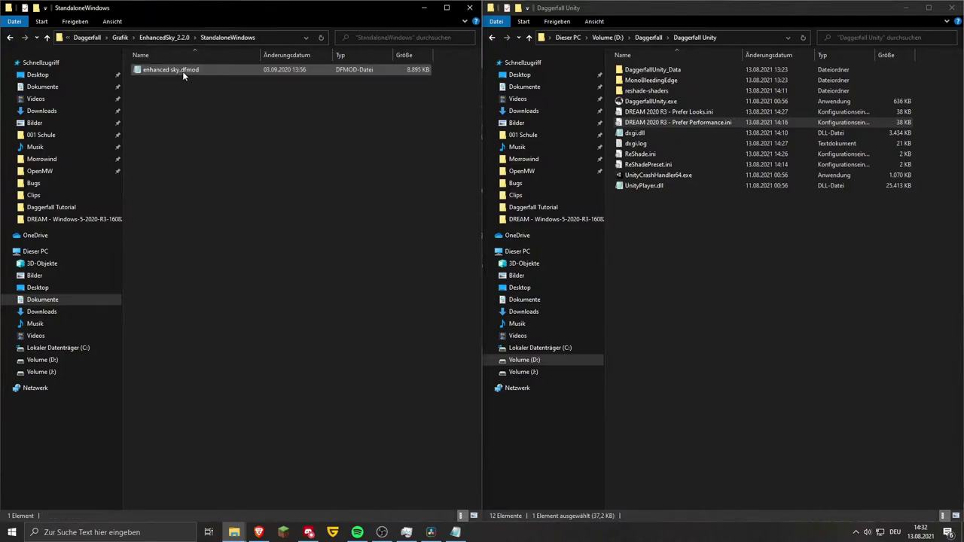
pyautogui.click(183, 71)
pyautogui.moveTo(218, 117); pyautogui.dragTo(214, 66)
pyautogui.click(164, 37)
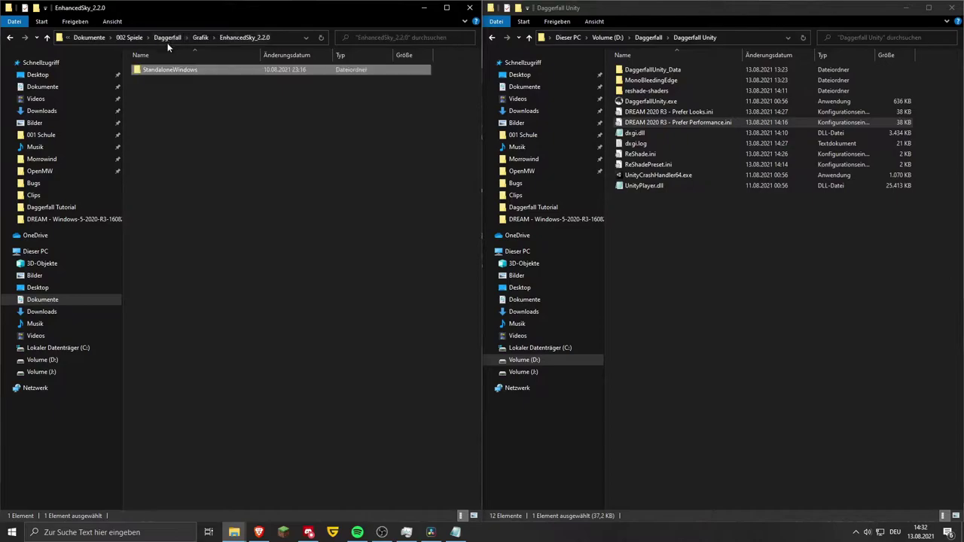
# Step: Open the game's StreamingAssets folder inside DaggerfallUnity_Data and select enhanced sky.dfmod in the mod's StandaloneWindows folder
pyautogui.click(186, 72)
pyautogui.click(662, 91)
pyautogui.doubleClick(663, 70)
pyautogui.doubleClick(678, 90)
pyautogui.doubleClick(197, 72)
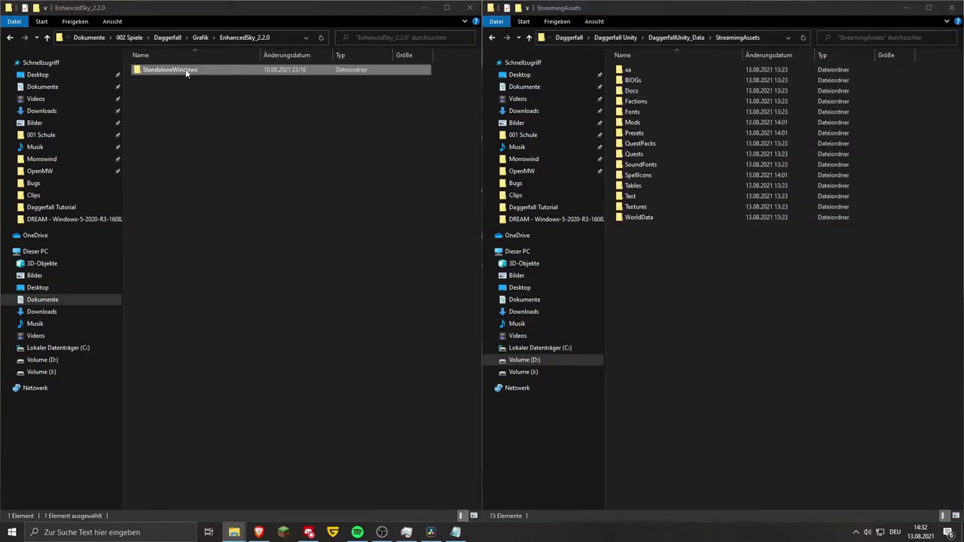
pyautogui.click(194, 71)
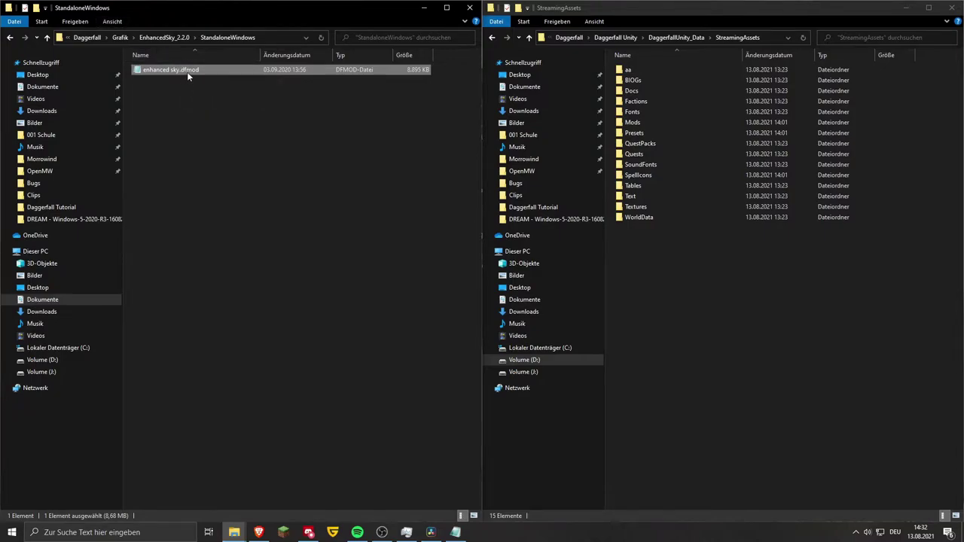
# Step: Switch the display of file name extensions off and back on for the StandaloneWindows folder
pyautogui.click(113, 21)
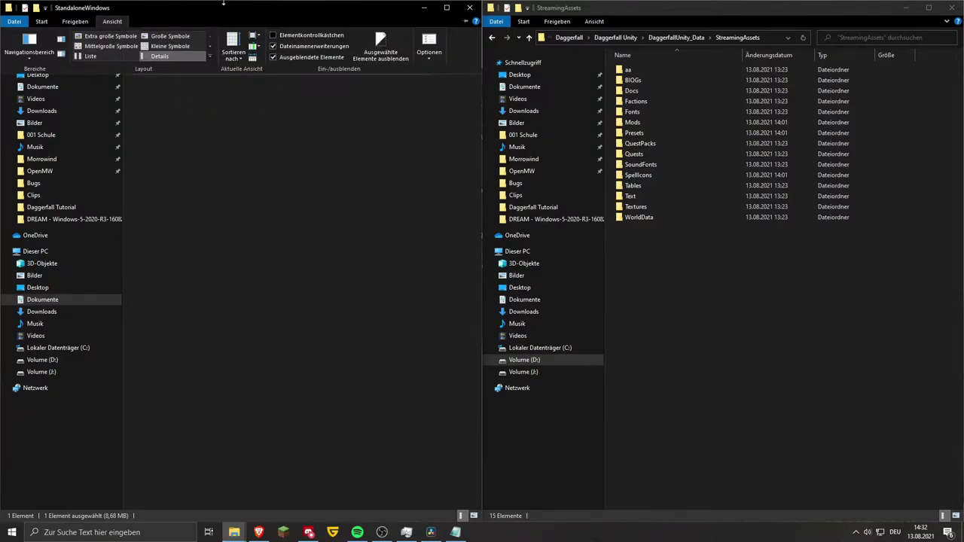
pyautogui.click(76, 23)
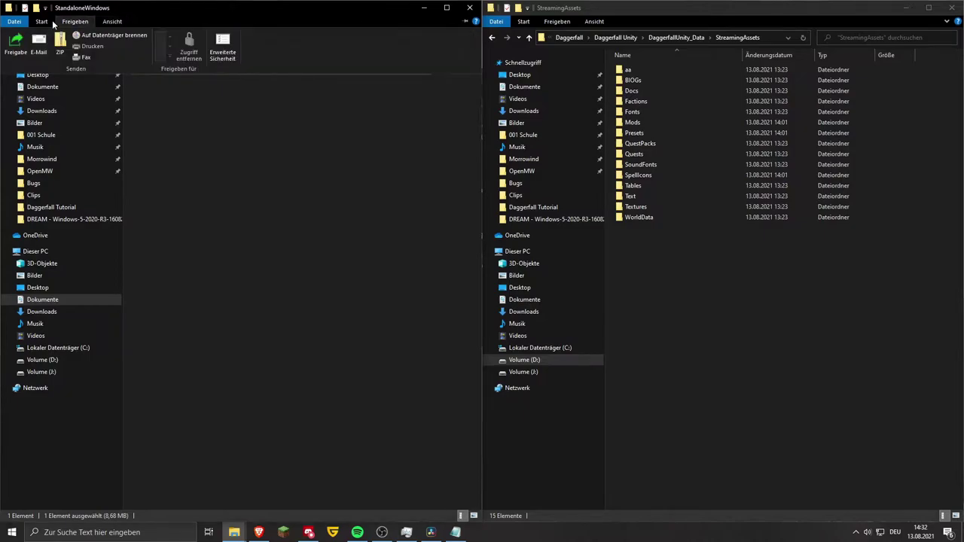
pyautogui.click(113, 22)
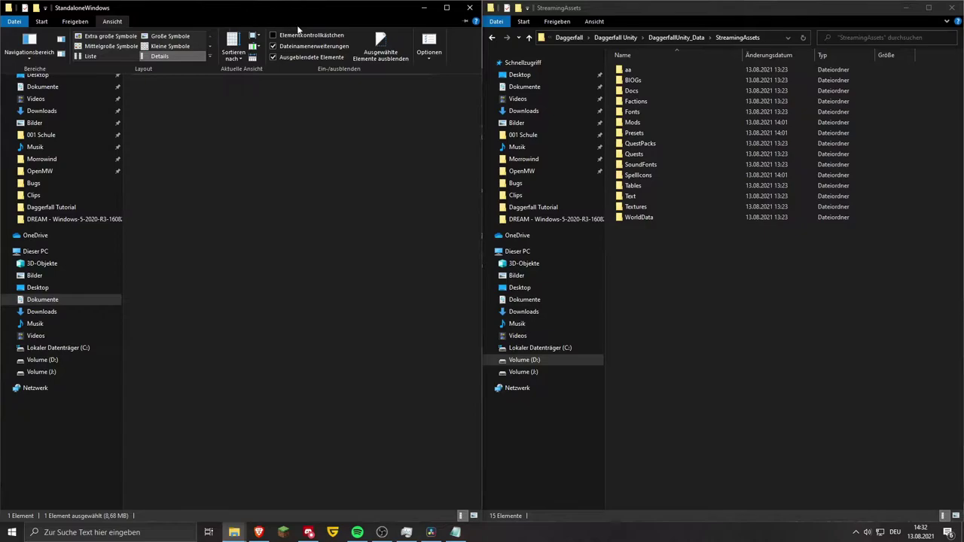
pyautogui.click(273, 46)
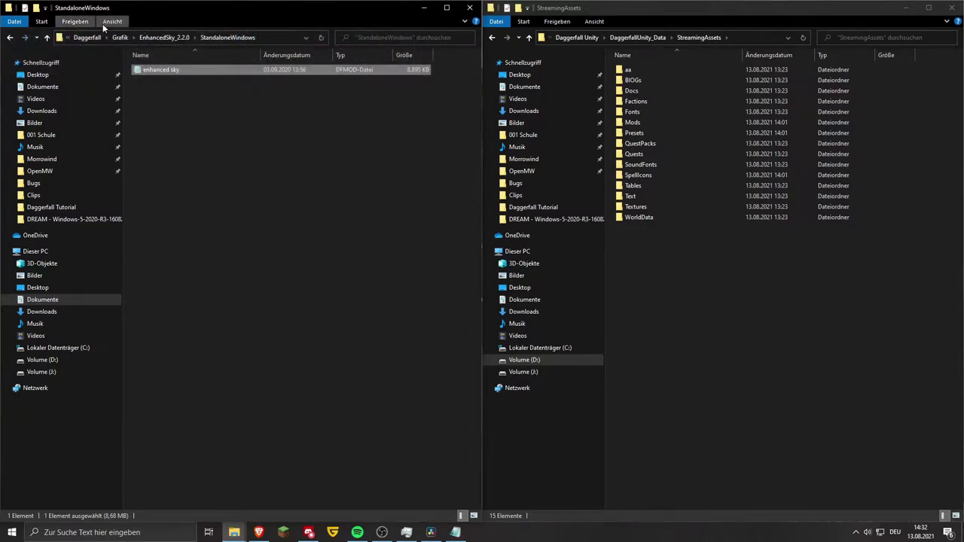
pyautogui.click(196, 75)
pyautogui.moveTo(269, 116); pyautogui.dragTo(362, 71)
pyautogui.moveTo(300, 172); pyautogui.dragTo(301, 76)
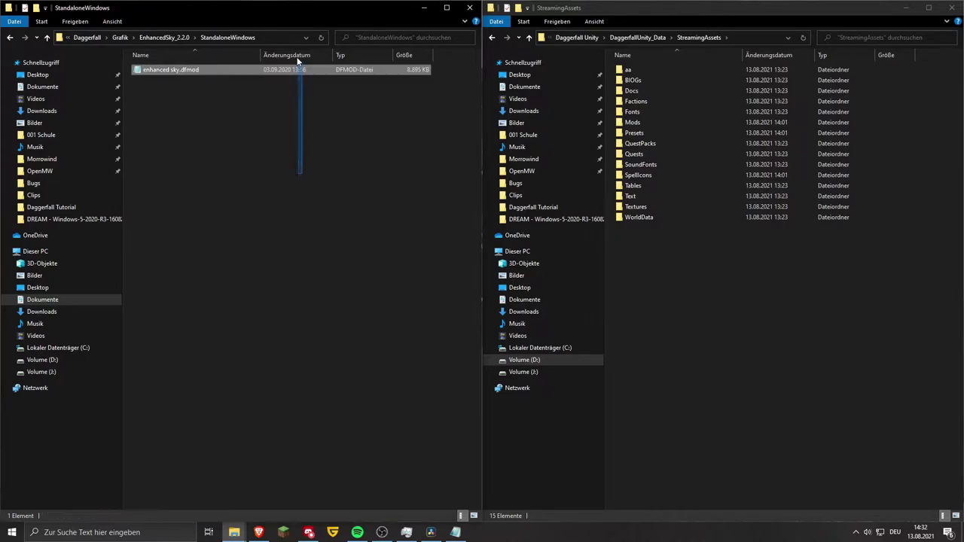
# Step: Copy enhanced sky.dfmod from the StandaloneWindows folder into the game's StreamingAssets Mods folder
pyautogui.doubleClick(632, 125)
pyautogui.moveTo(752, 230); pyautogui.dragTo(719, 64)
pyautogui.click(244, 106)
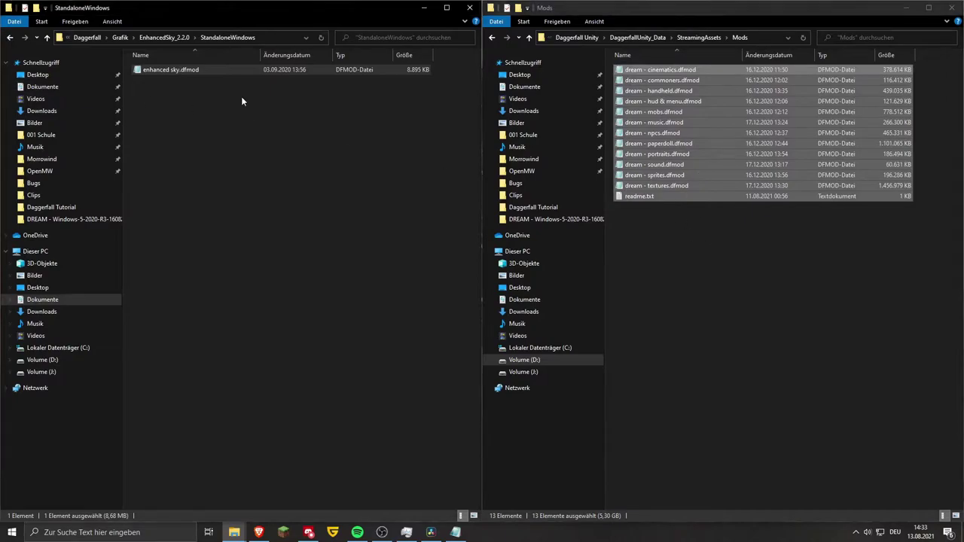
pyautogui.moveTo(251, 68); pyautogui.dragTo(704, 68)
pyautogui.click(669, 271)
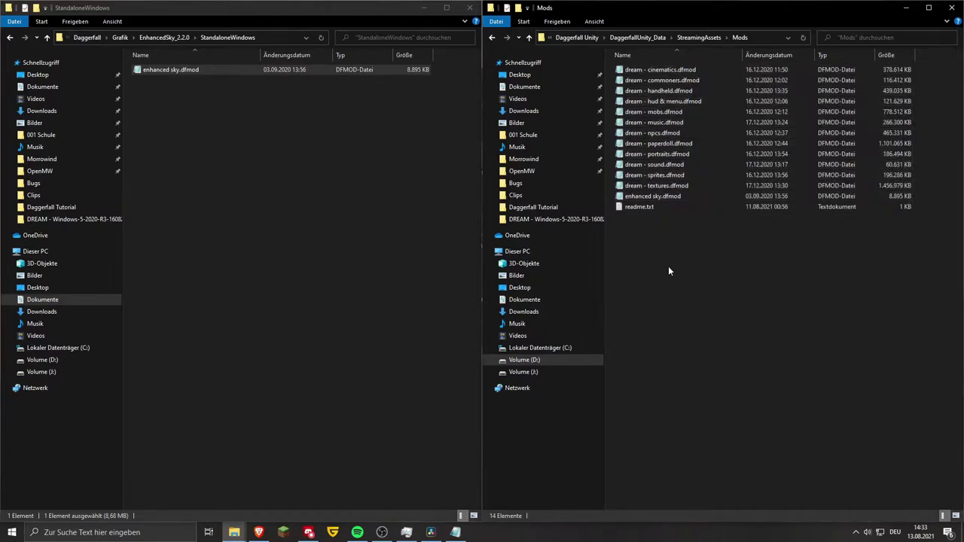
pyautogui.click(172, 38)
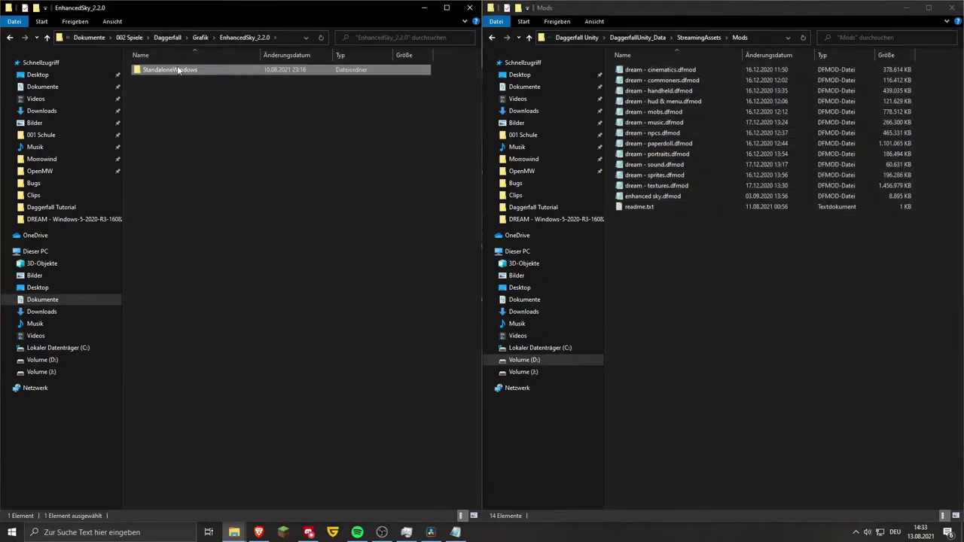
pyautogui.doubleClick(151, 70)
pyautogui.moveTo(719, 309); pyautogui.dragTo(663, 59)
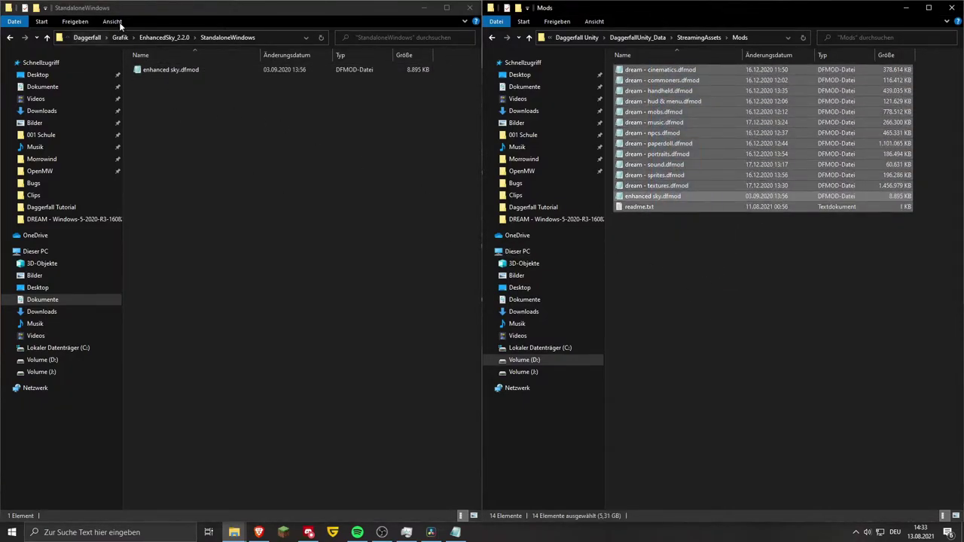
pyautogui.click(164, 37)
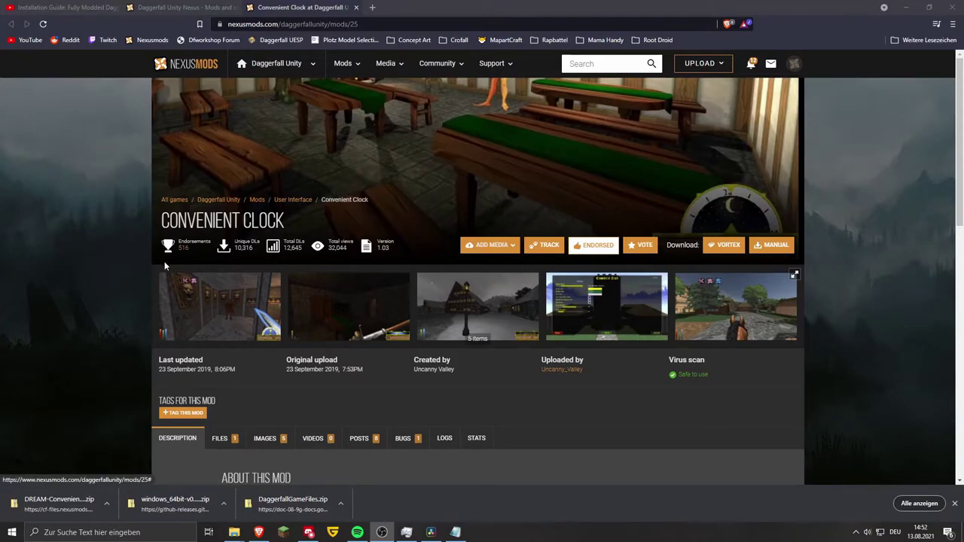
# Step: Browse the screenshots in the image gallery of the Convenient Clock mod page on Nexus Mods
pyautogui.doubleClick(196, 220)
pyautogui.click(269, 220)
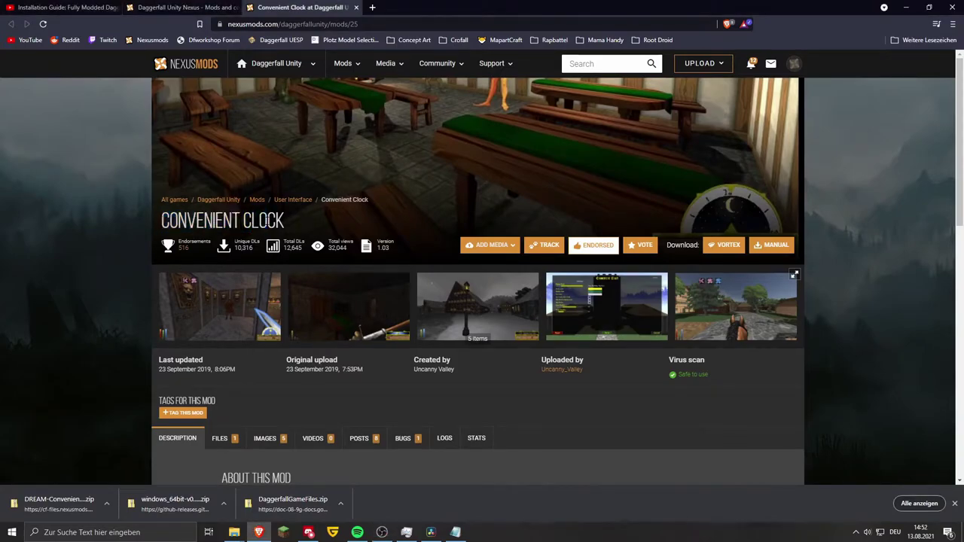
pyautogui.click(176, 304)
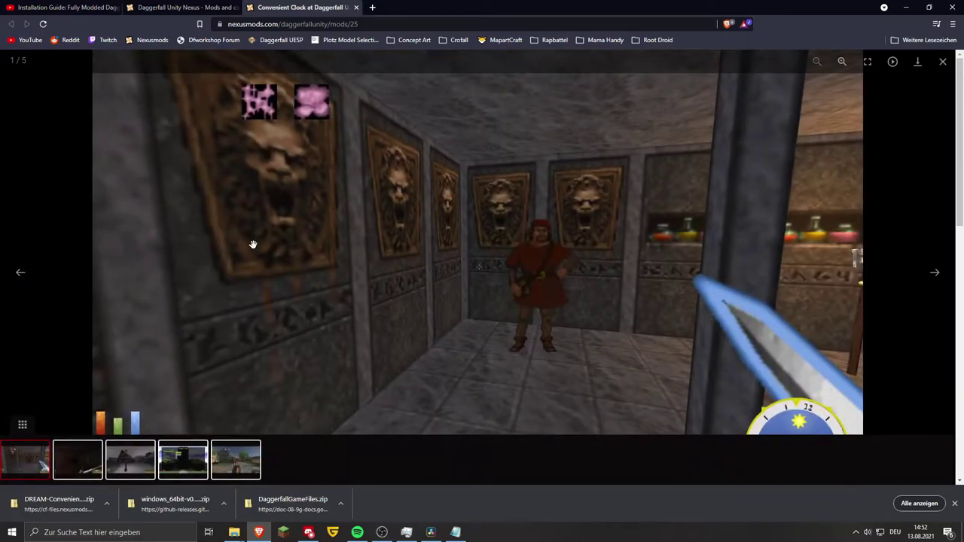
pyautogui.click(944, 276)
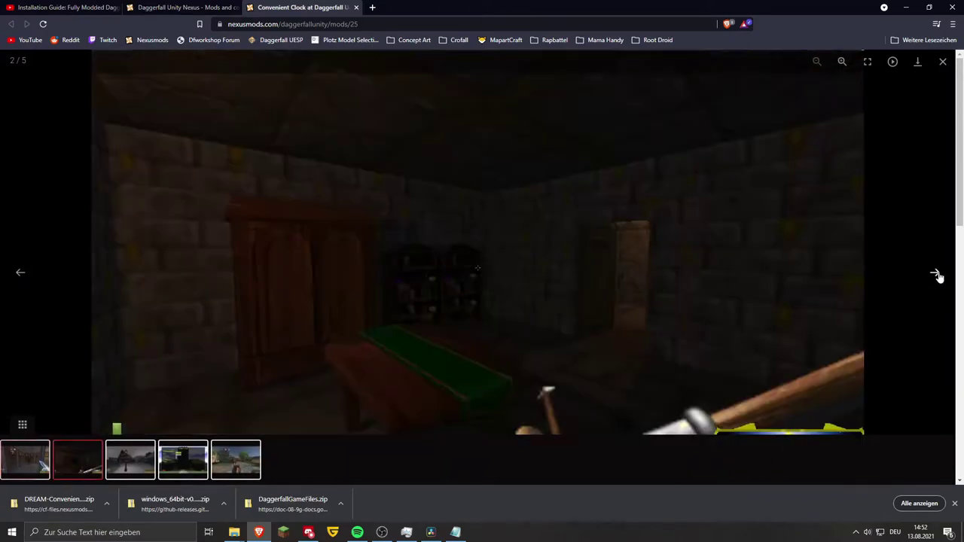
pyautogui.click(938, 273)
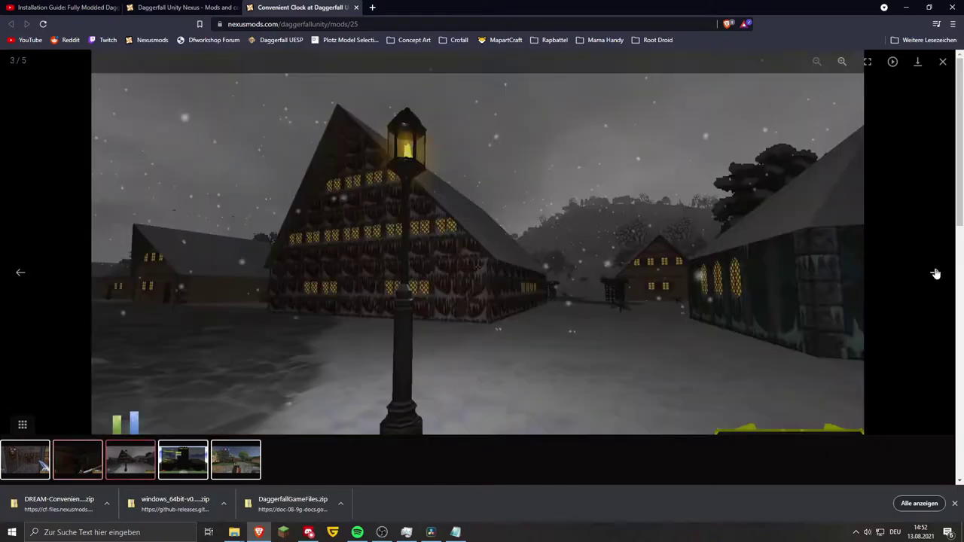
pyautogui.click(936, 274)
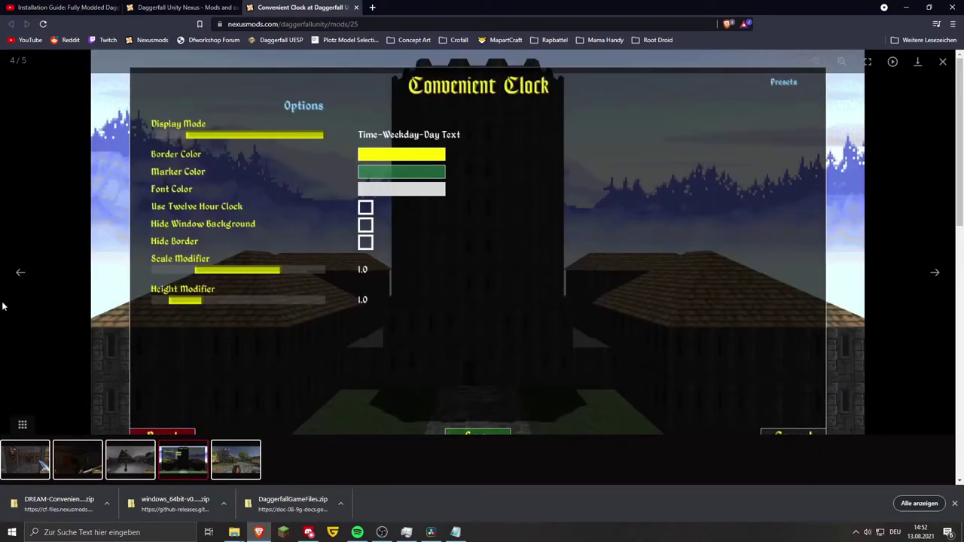
pyautogui.click(15, 281)
pyautogui.click(356, 314)
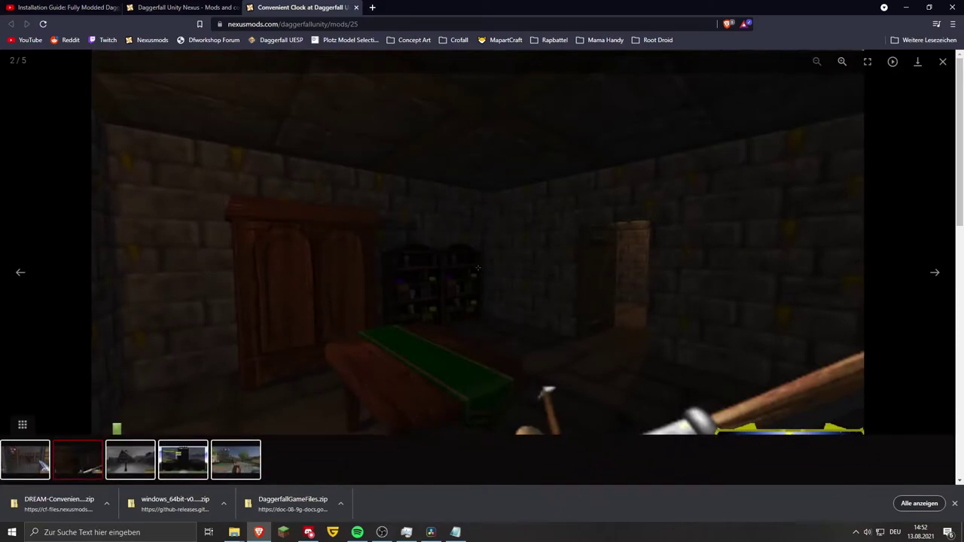
# Step: View the second gallery screenshot at full size in a separate browser tab, enlarge its compass area, and close that tab
pyautogui.rightClick(676, 234)
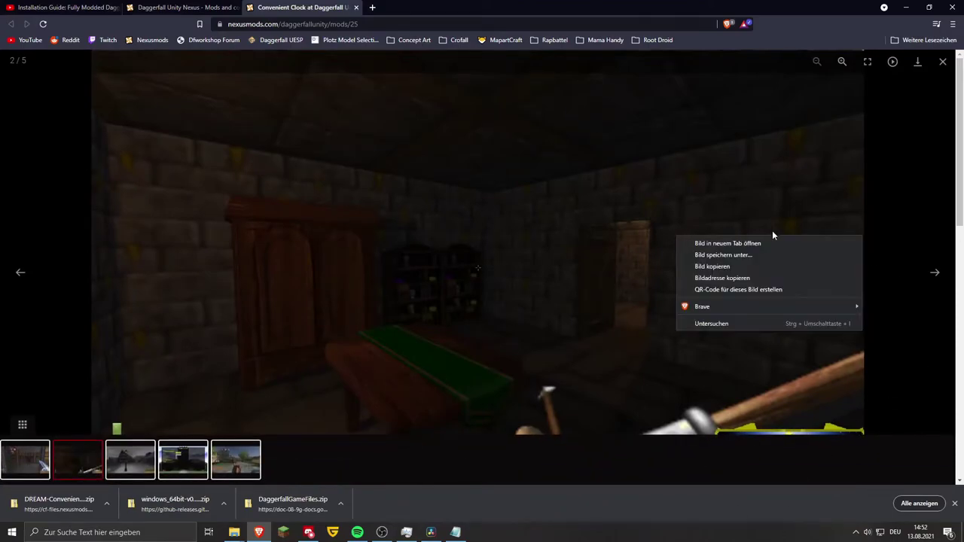
pyautogui.click(751, 278)
pyautogui.click(372, 7)
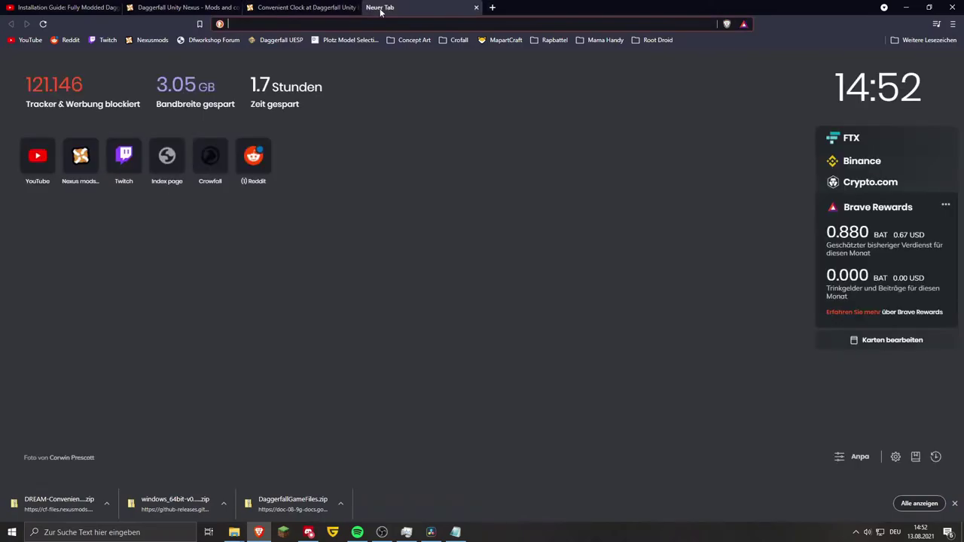
pyautogui.hotkey('ctrl', 'v')
pyautogui.press('Return')
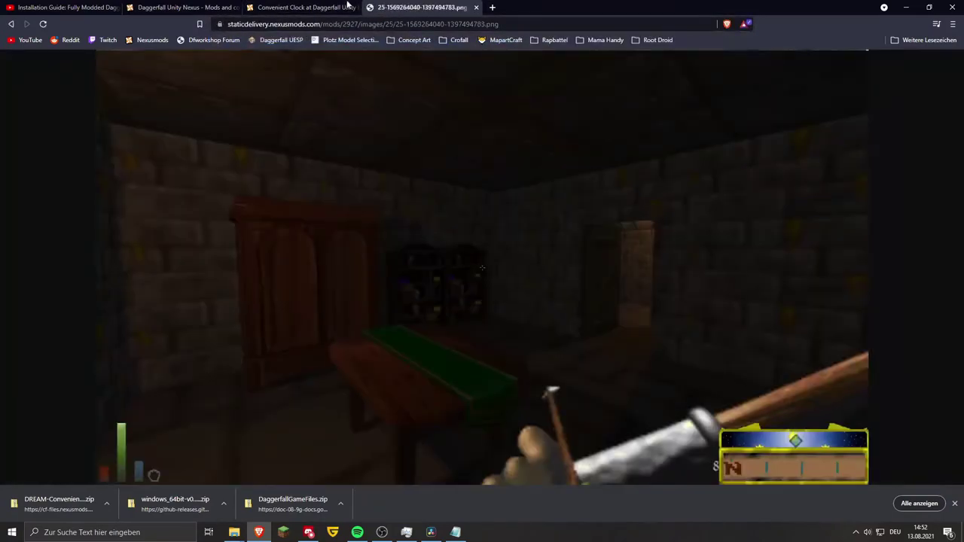
pyautogui.click(783, 468)
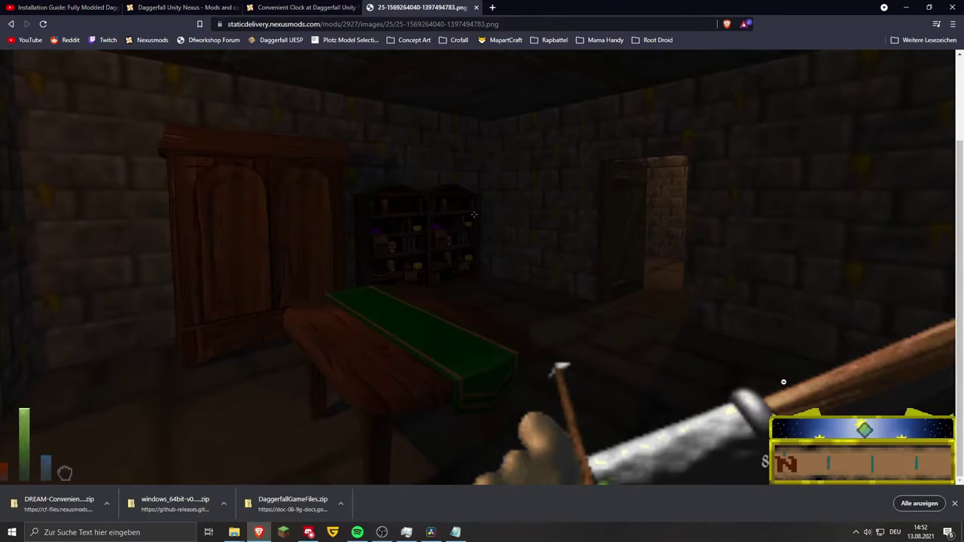
pyautogui.click(477, 8)
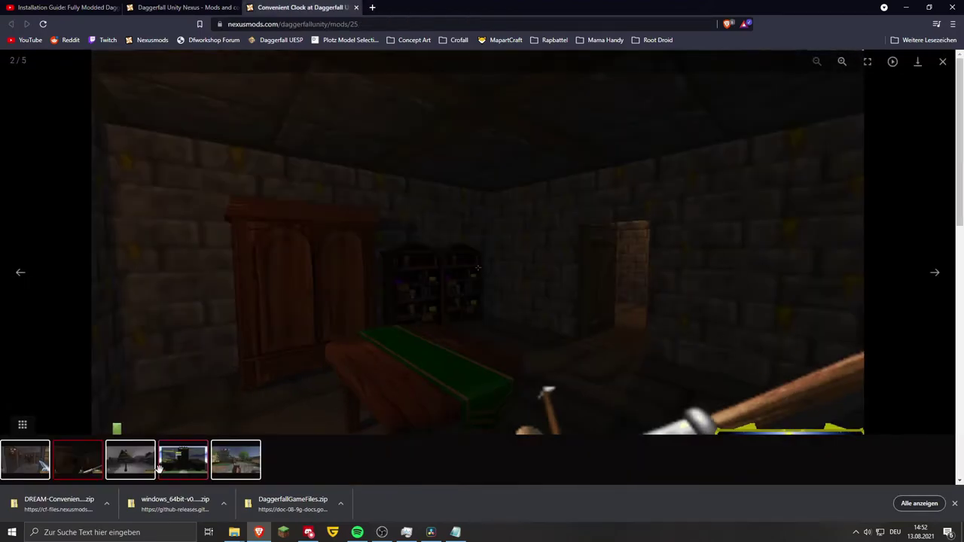
# Step: View the third gallery screenshot at full size in a separate browser tab, and close both the tab and the gallery
pyautogui.click(135, 467)
pyautogui.rightClick(427, 262)
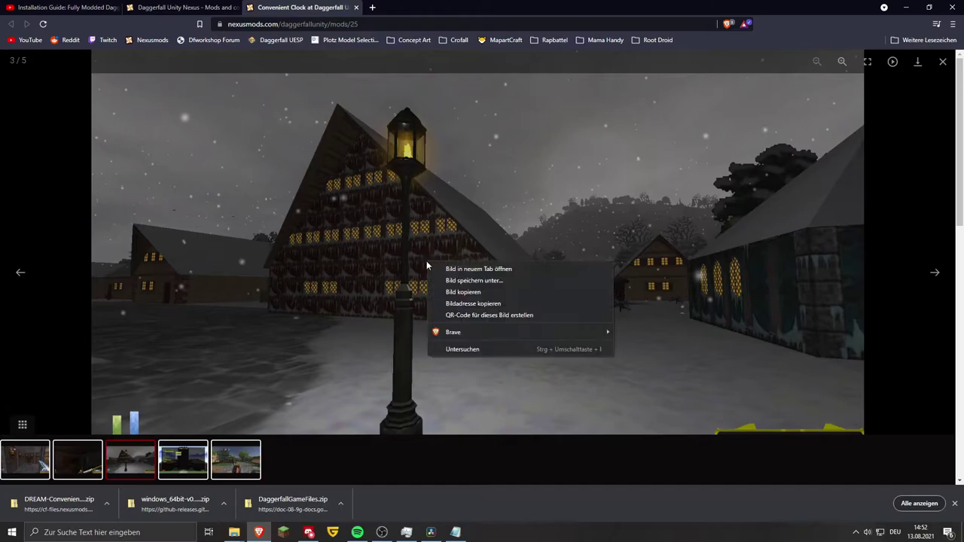
pyautogui.click(544, 268)
pyautogui.click(395, 7)
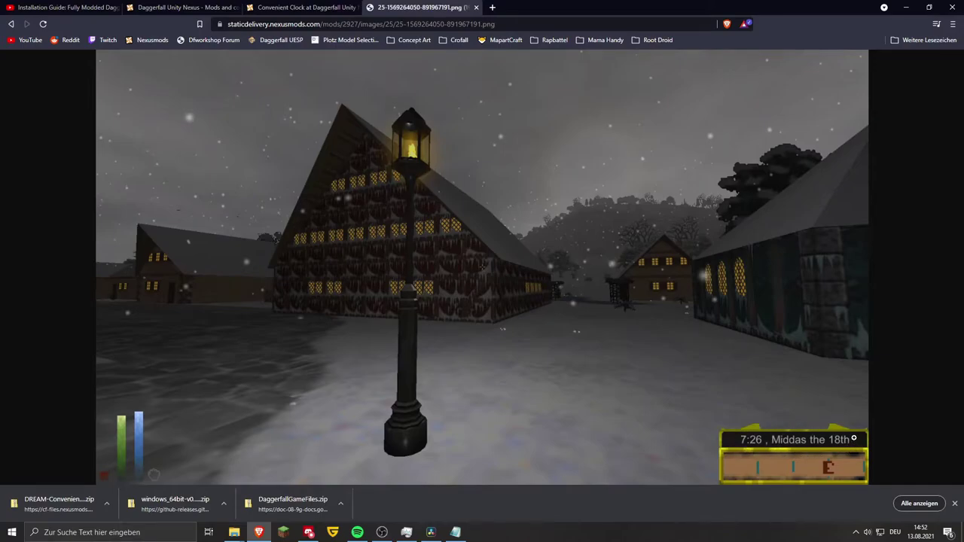
pyautogui.click(475, 8)
pyautogui.click(942, 61)
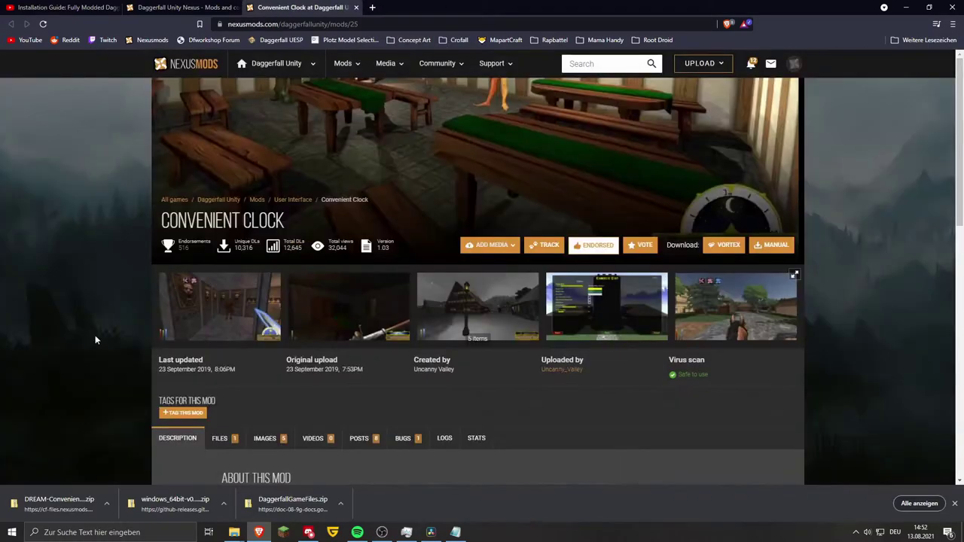
# Step: Look over the files offered for download on the Convenient Clock mod page
pyautogui.scroll(-3, 101, 338)
pyautogui.click(223, 239)
pyautogui.scroll(-2, 281, 221)
pyautogui.scroll(2, 281, 221)
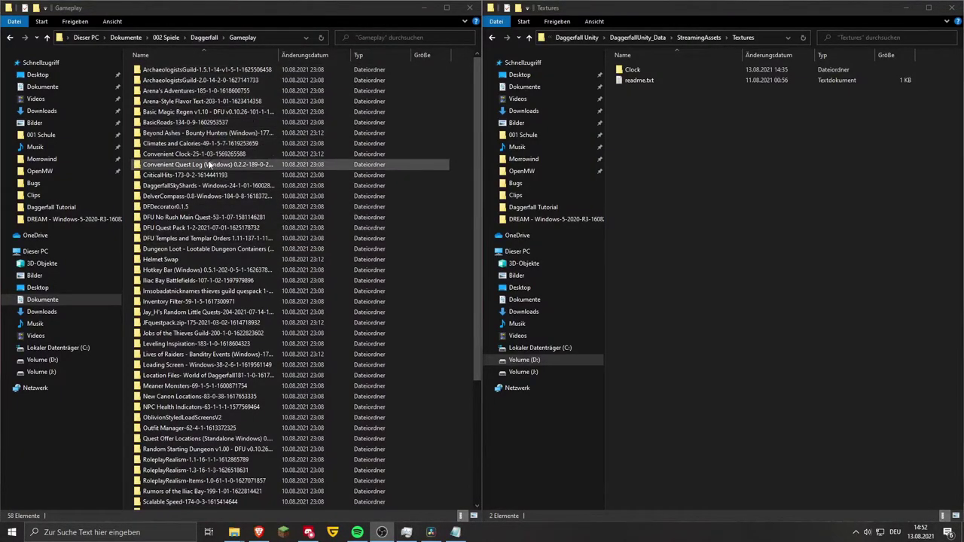
pyautogui.doubleClick(198, 154)
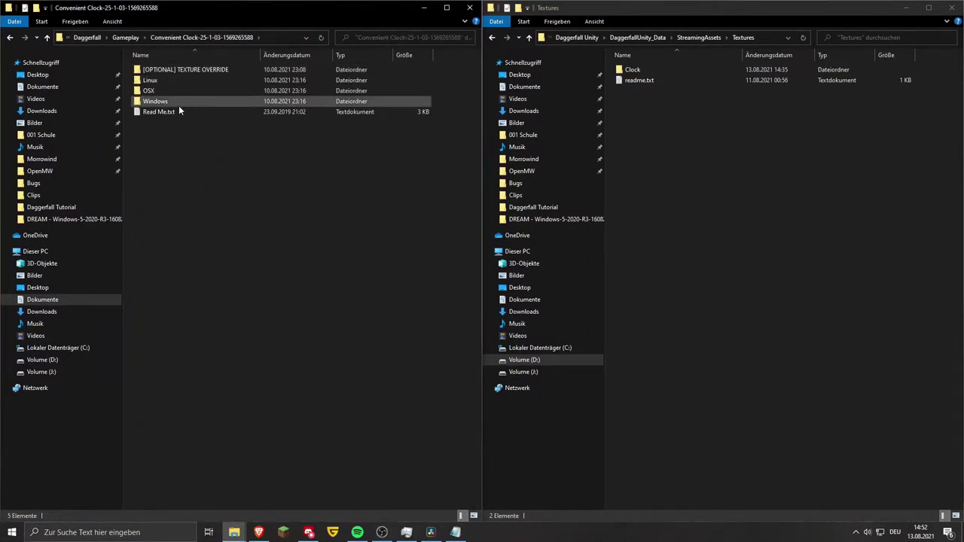
pyautogui.doubleClick(161, 102)
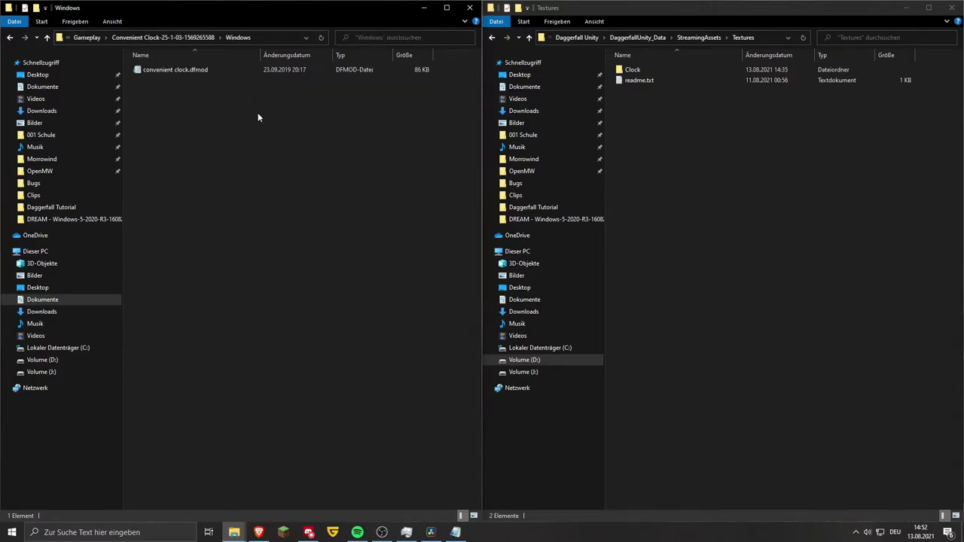
pyautogui.click(701, 36)
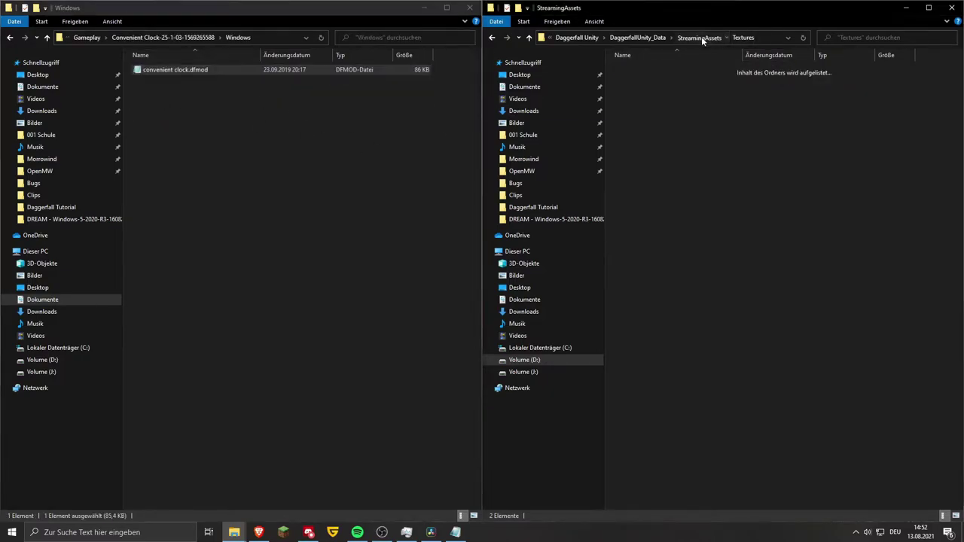
pyautogui.click(207, 70)
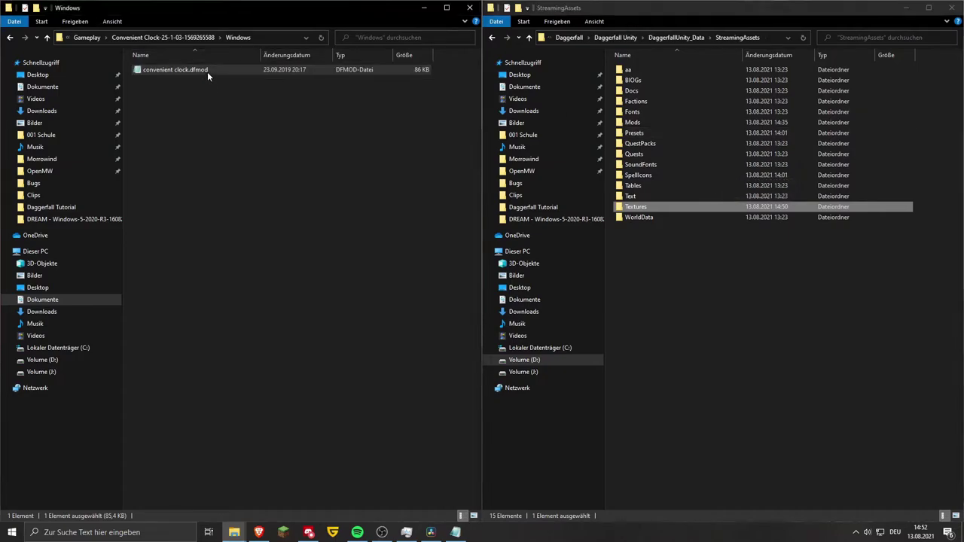
pyautogui.doubleClick(667, 113)
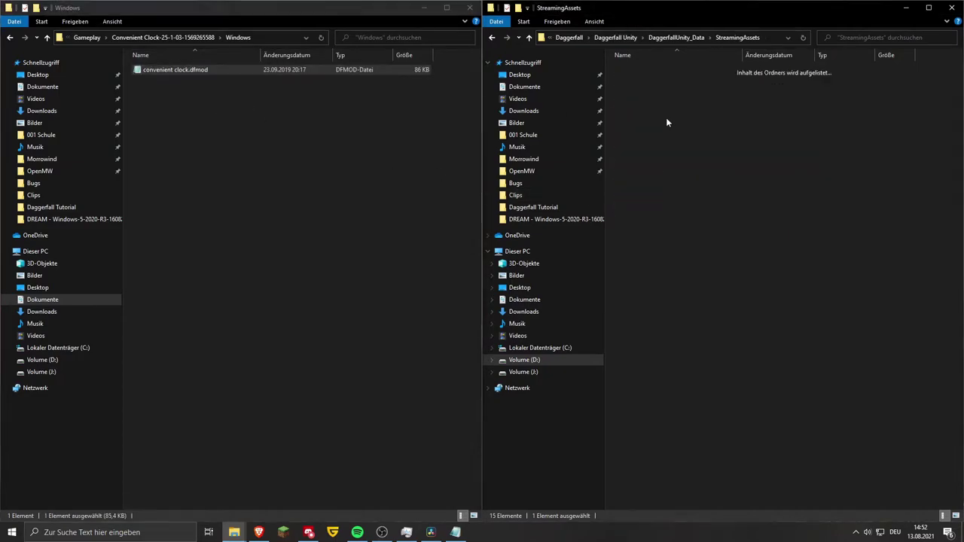
pyautogui.click(696, 38)
pyautogui.doubleClick(642, 122)
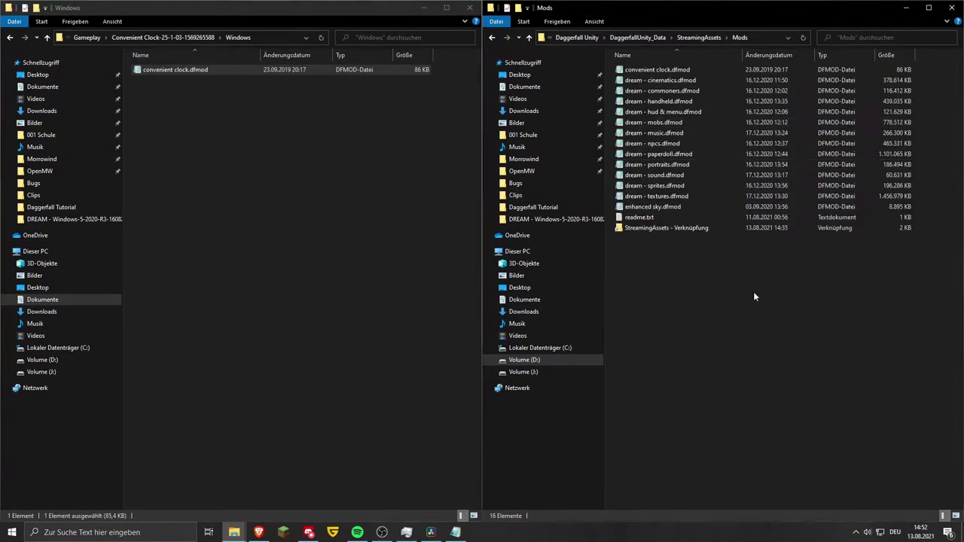
# Step: Copy convenient clock.dfmod into the game's Mods folder over the existing file, and return to the Convenient Clock mod's main folder
pyautogui.hotkey('ctrl', 'v')
pyautogui.click(542, 240)
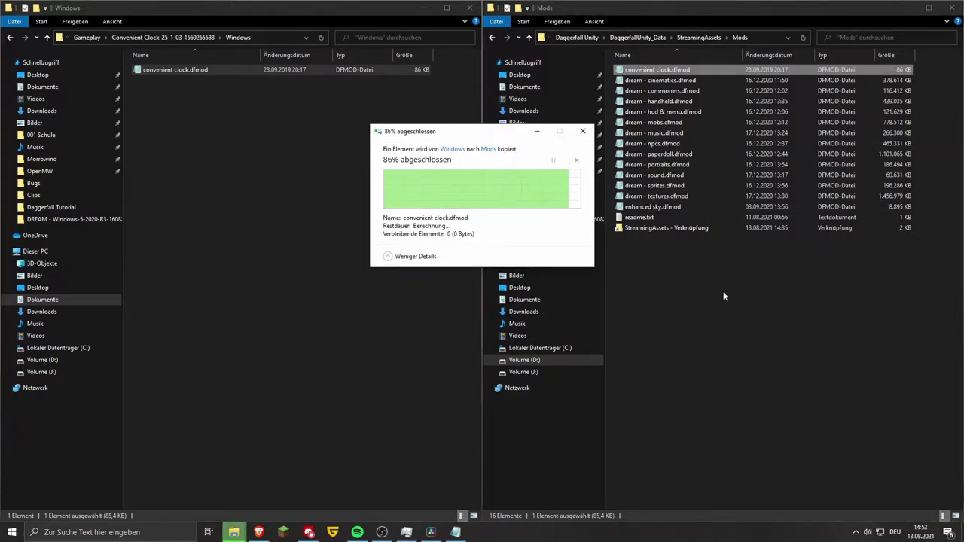
pyautogui.click(169, 35)
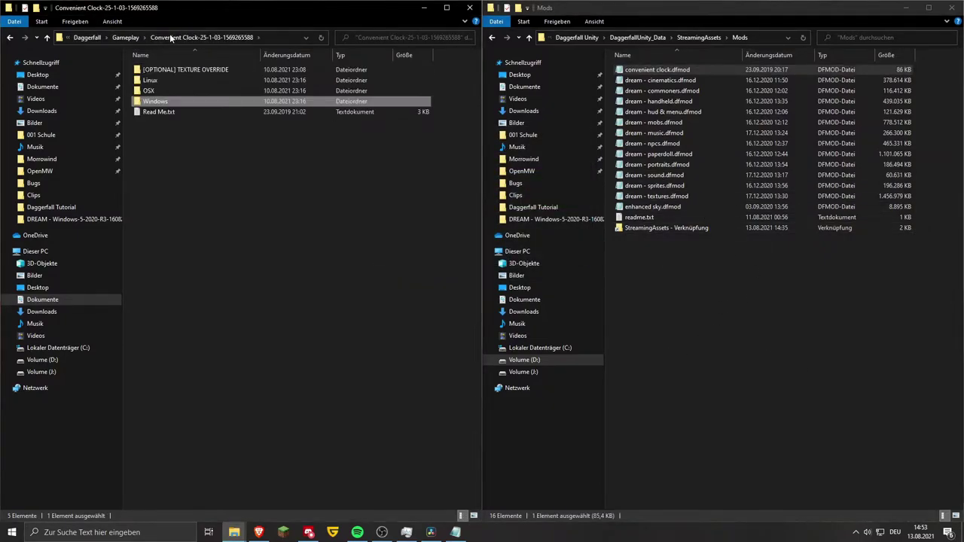
pyautogui.moveTo(714, 349)
pyautogui.mouseDown()
pyautogui.moveTo(753, 232)
pyautogui.moveTo(872, 76)
pyautogui.moveTo(719, 332)
pyautogui.mouseUp()
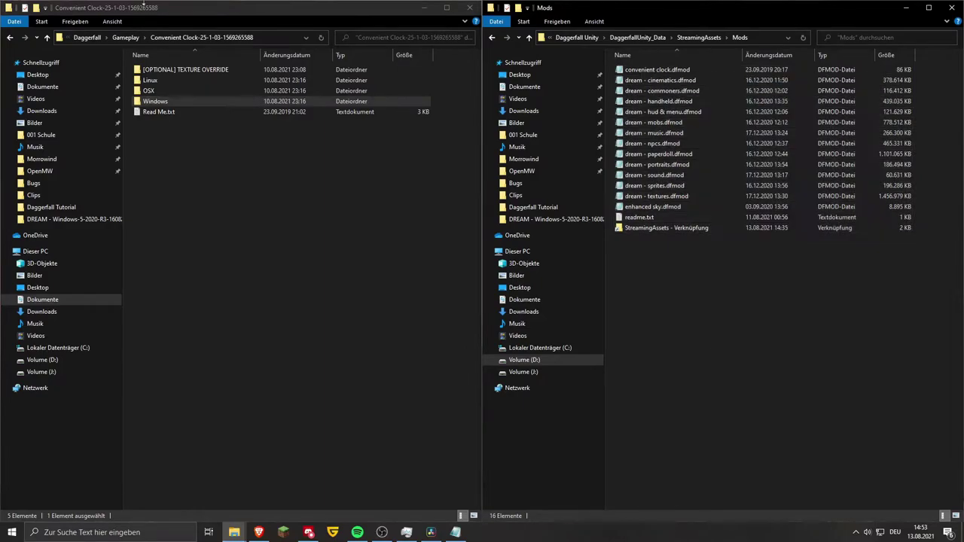
# Step: Open the Clock folder inside [OPTIONAL] TEXTURE OVERRIDE and look at TimeBarBorderBG.png in the image viewer, closing the viewer again
pyautogui.doubleClick(205, 69)
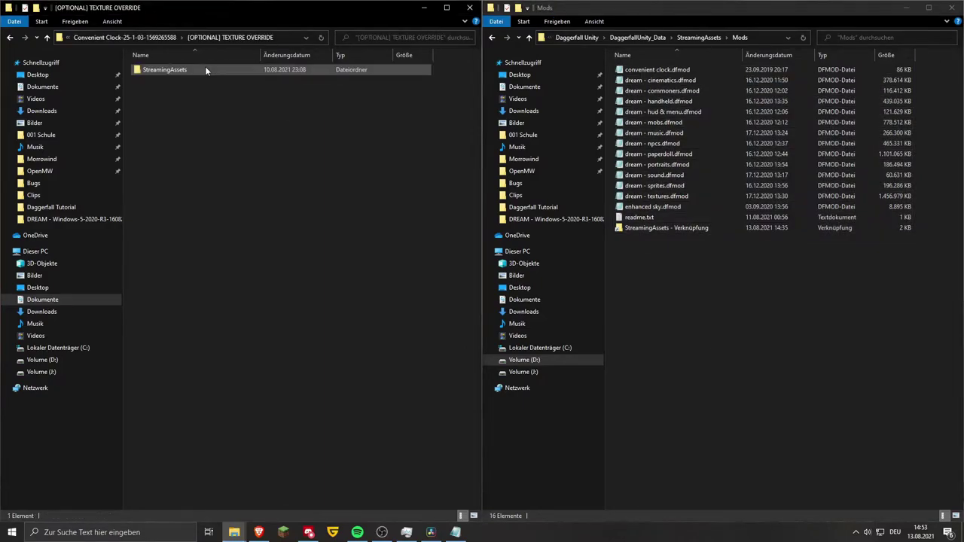
pyautogui.doubleClick(211, 67)
pyautogui.doubleClick(209, 69)
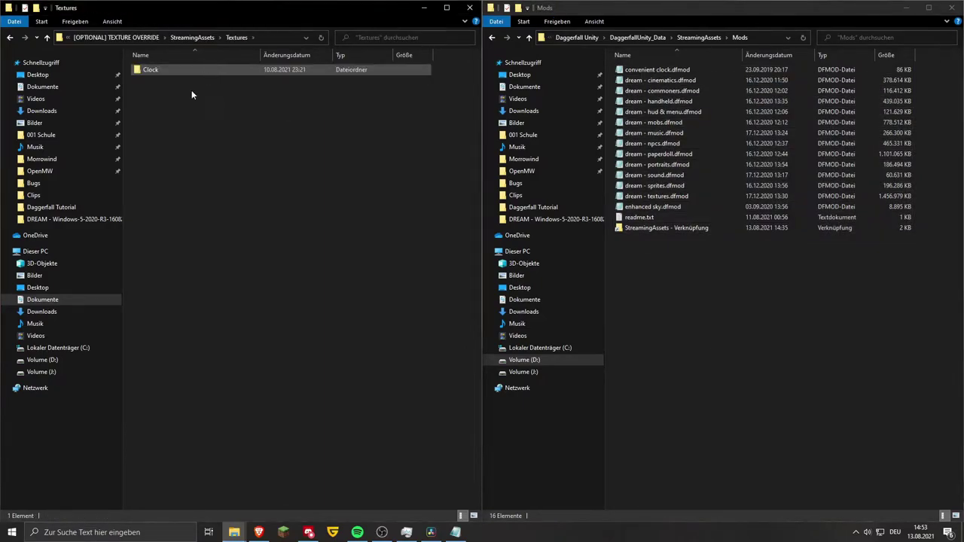
pyautogui.doubleClick(159, 71)
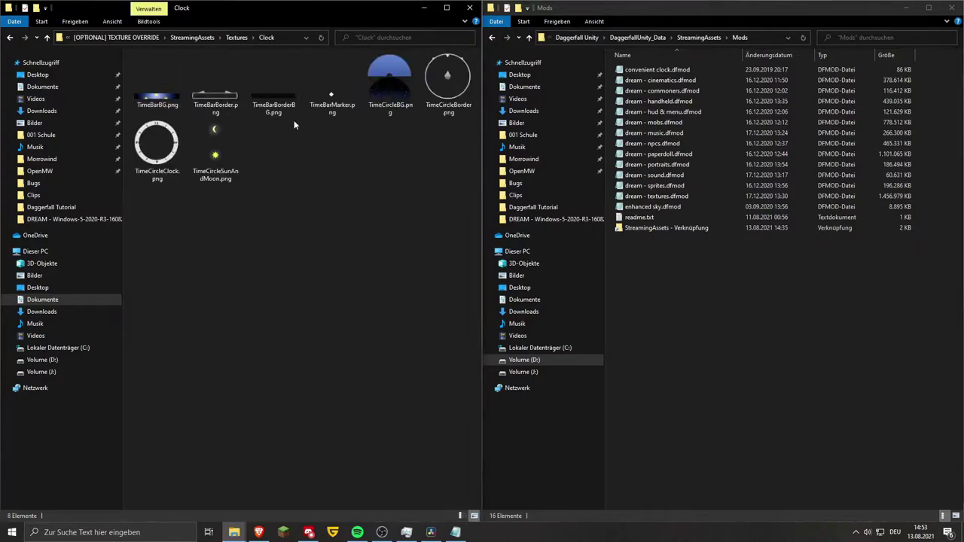
pyautogui.doubleClick(285, 108)
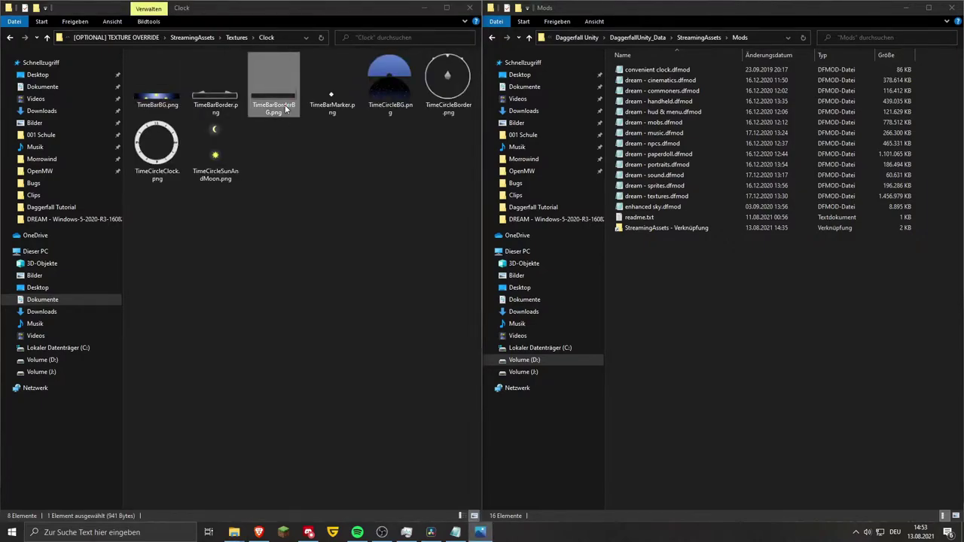
pyautogui.click(952, 7)
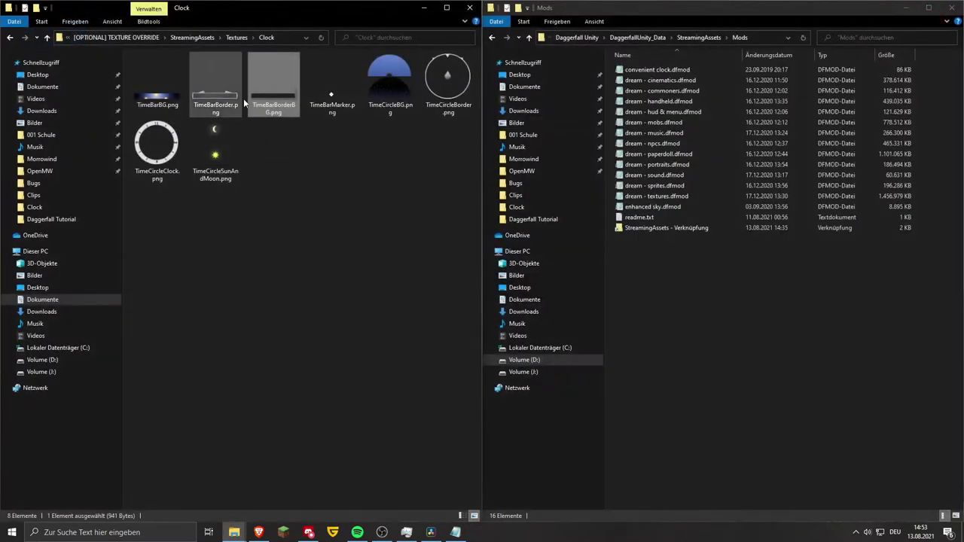
pyautogui.click(286, 105)
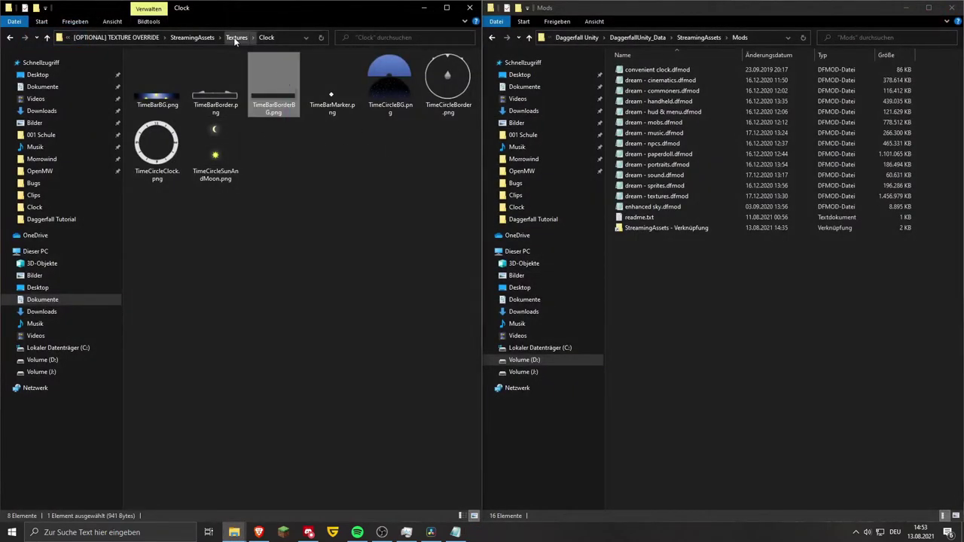
# Step: Copy the Textures folder from the optional texture override into the game's StreamingAssets folder, replacing the existing files
pyautogui.click(235, 38)
pyautogui.click(193, 37)
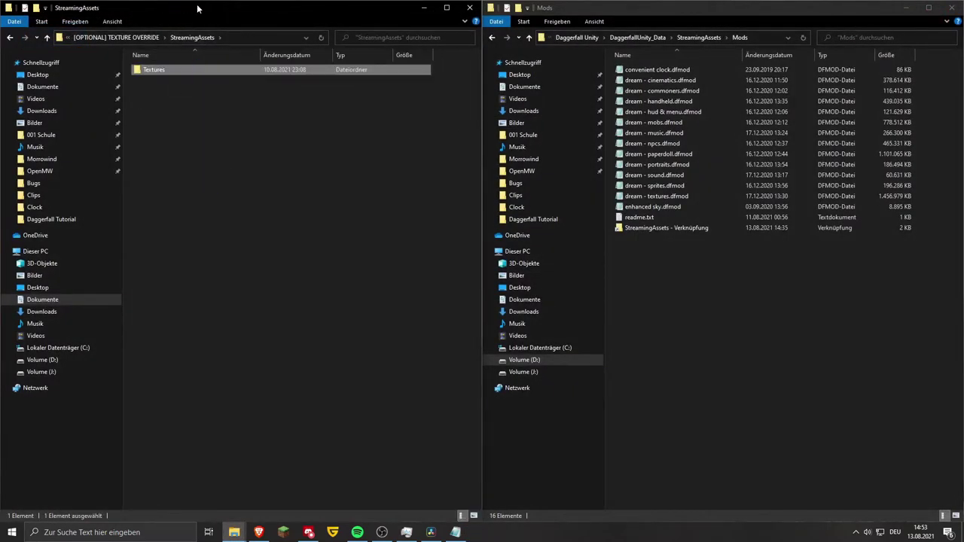
pyautogui.click(690, 38)
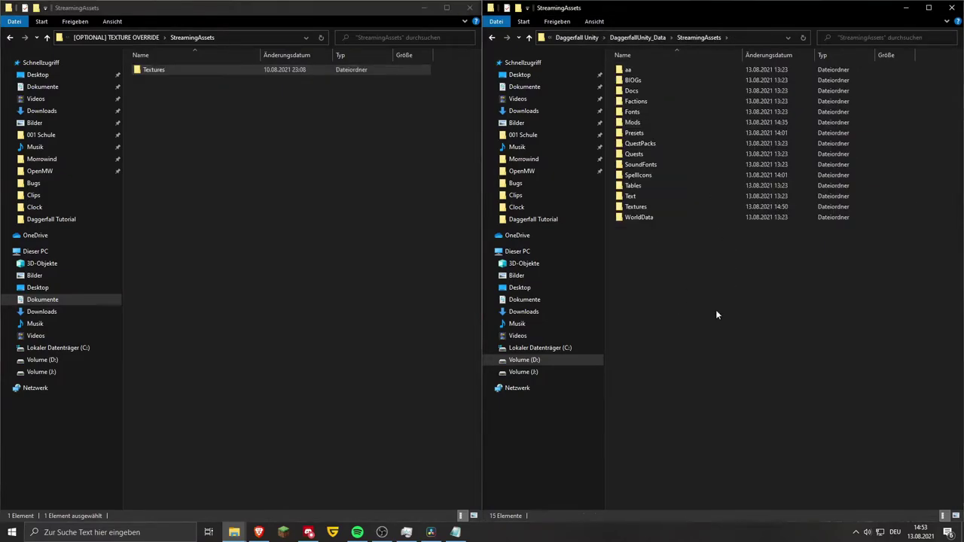
pyautogui.hotkey('ctrl', 'v')
pyautogui.click(467, 196)
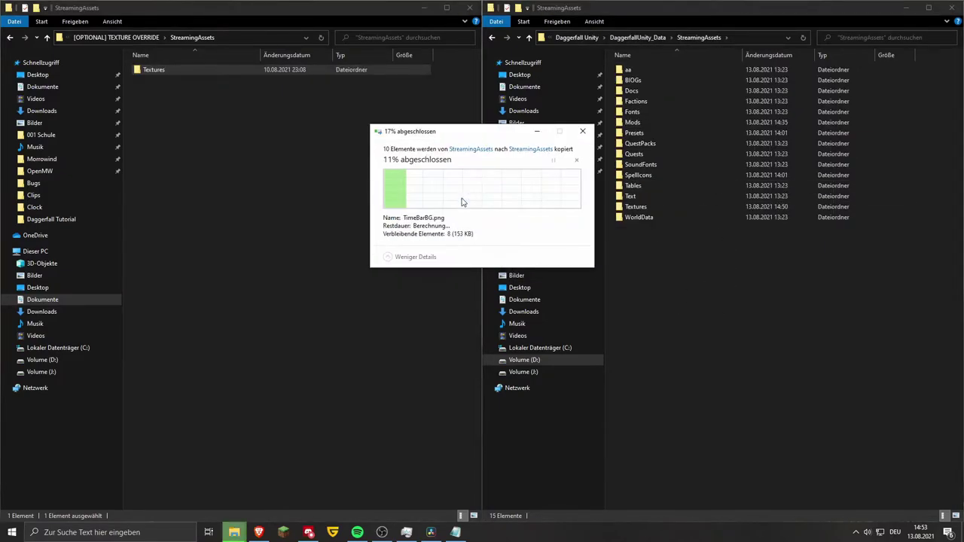
# Step: Delete every image except TimeBarBorderBG.png from the Clock folder in the game's StreamingAssets Textures folder
pyautogui.doubleClick(640, 206)
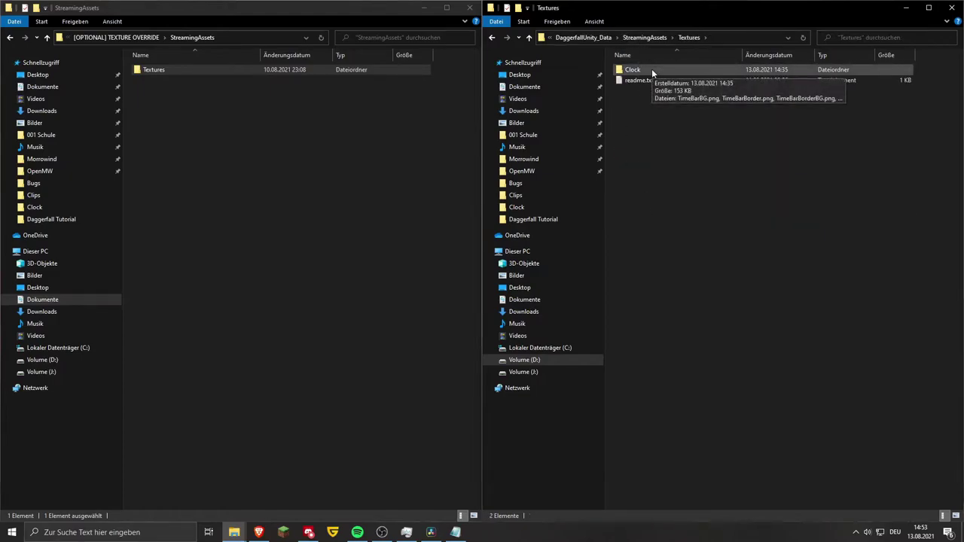
pyautogui.doubleClick(652, 68)
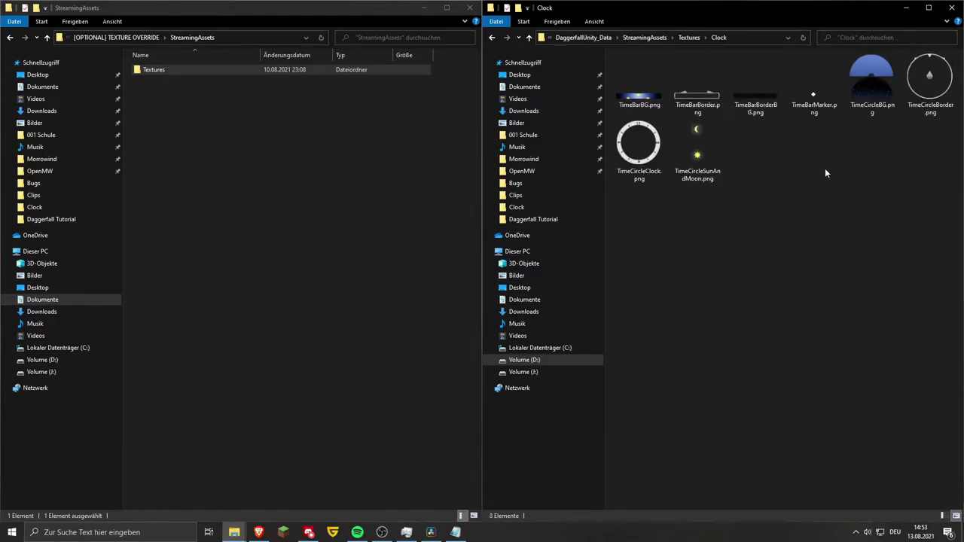
pyautogui.moveTo(909, 237); pyautogui.dragTo(607, 44)
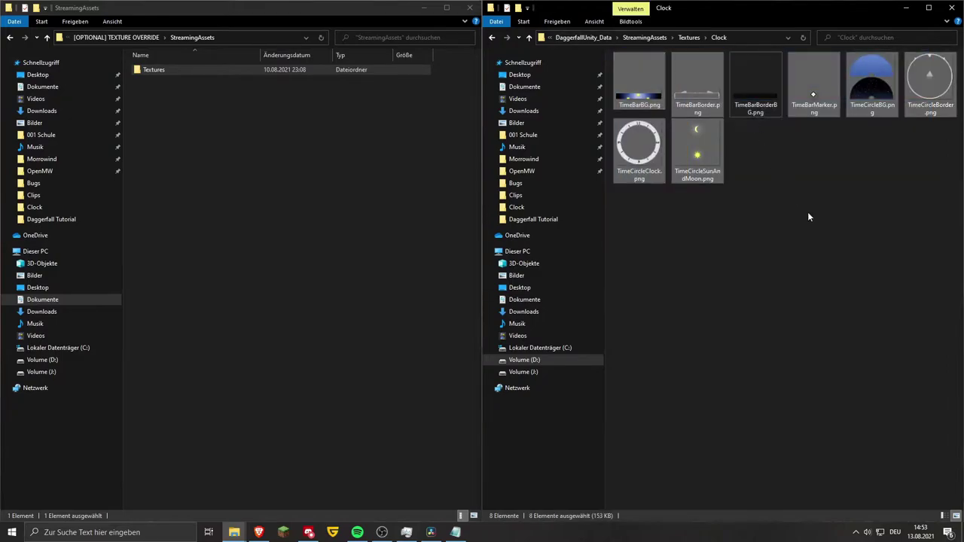
pyautogui.rightClick(814, 101)
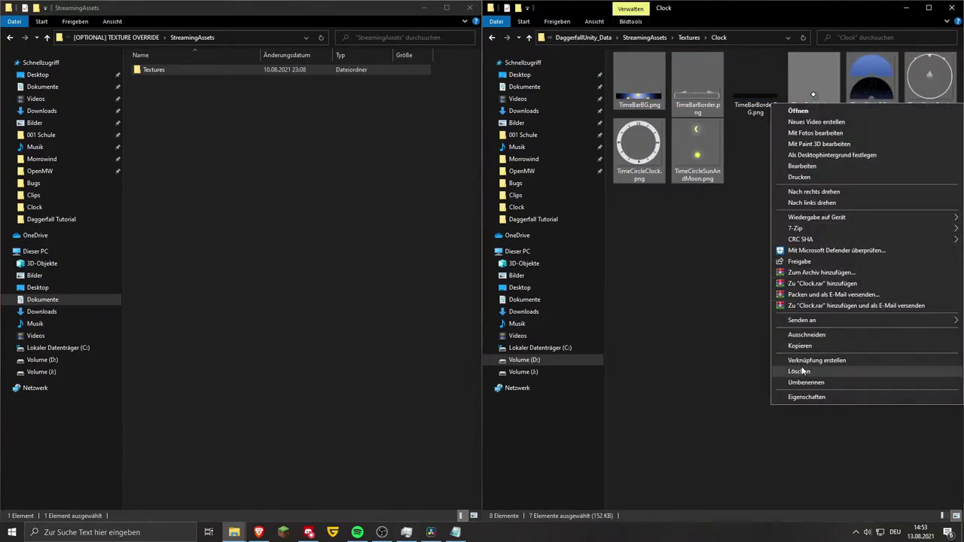
pyautogui.click(800, 369)
# Step: Launch Daggerfall Unity Tutorial from the desktop and open the settings of the Convenient Clock mod
pyautogui.click(425, 8)
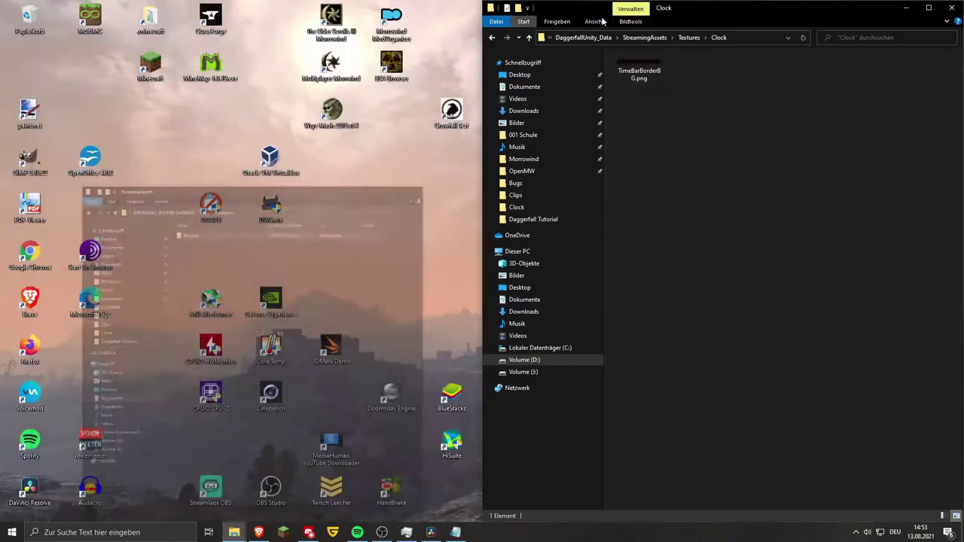
pyautogui.click(906, 8)
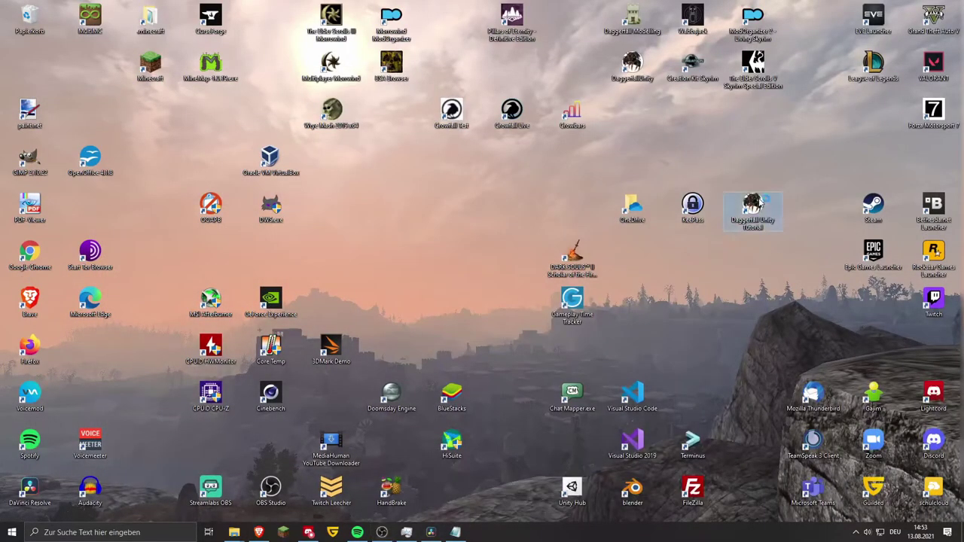
pyautogui.doubleClick(763, 202)
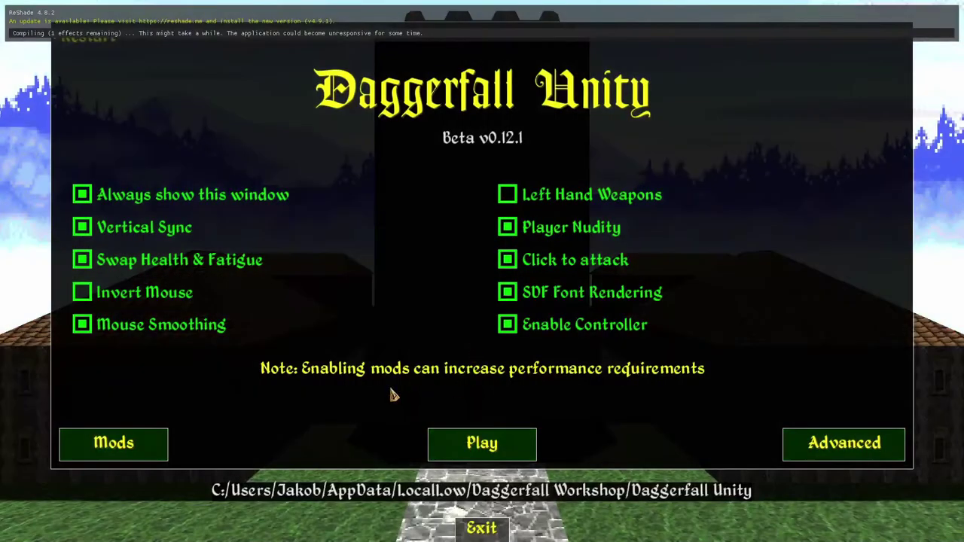
pyautogui.click(86, 442)
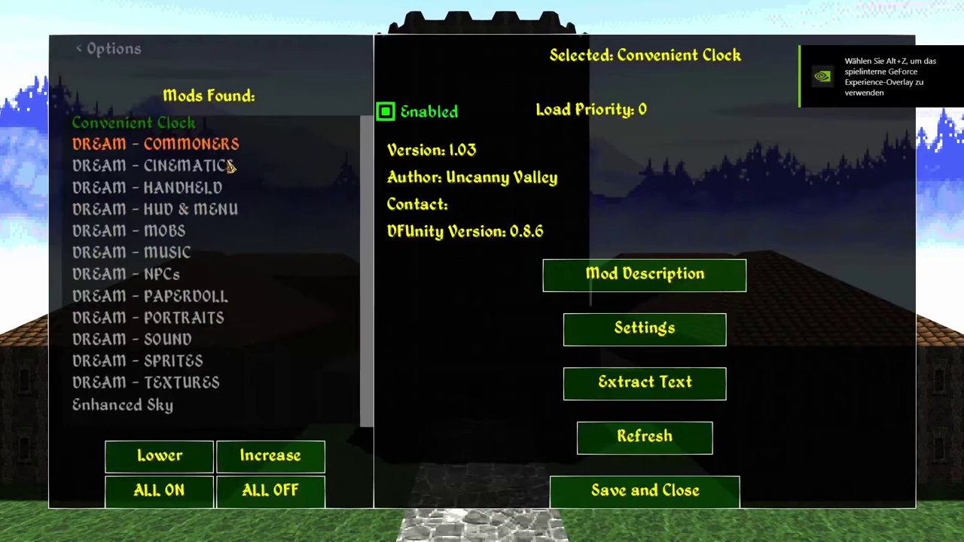
pyautogui.click(666, 339)
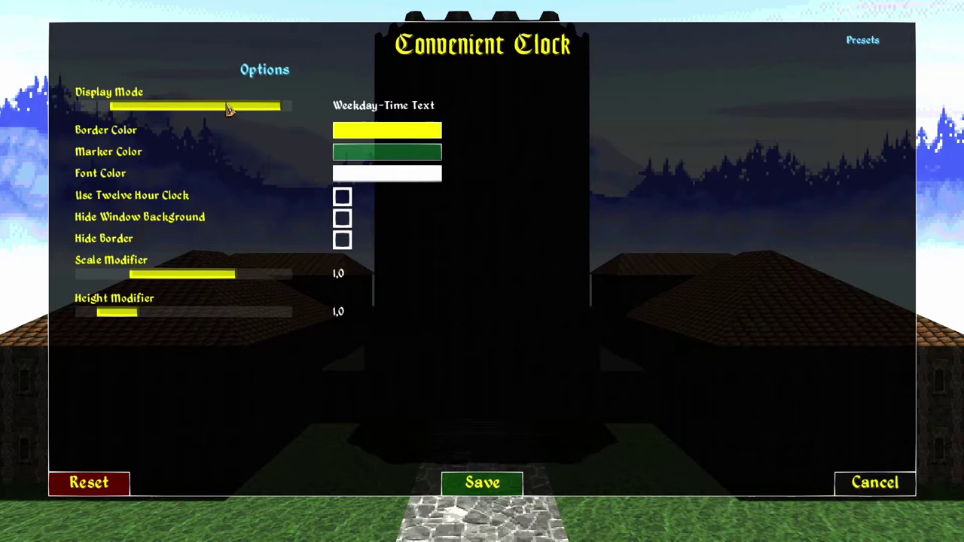
# Step: Try other clock Display Mode options, choose Weekday-Time Text, and save the mod settings and mod list
pyautogui.moveTo(237, 108); pyautogui.dragTo(245, 111)
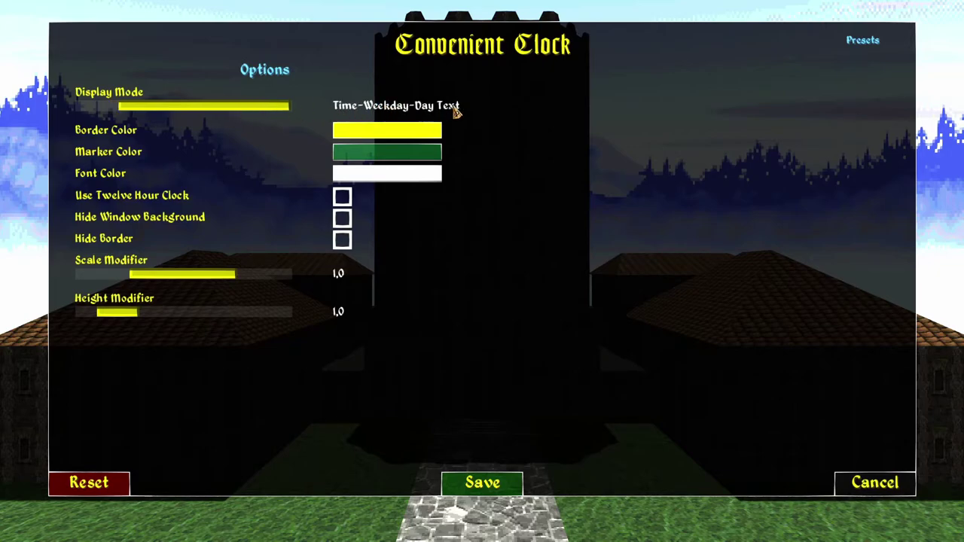
pyautogui.moveTo(210, 115); pyautogui.dragTo(256, 113)
pyautogui.moveTo(189, 105); pyautogui.dragTo(180, 113)
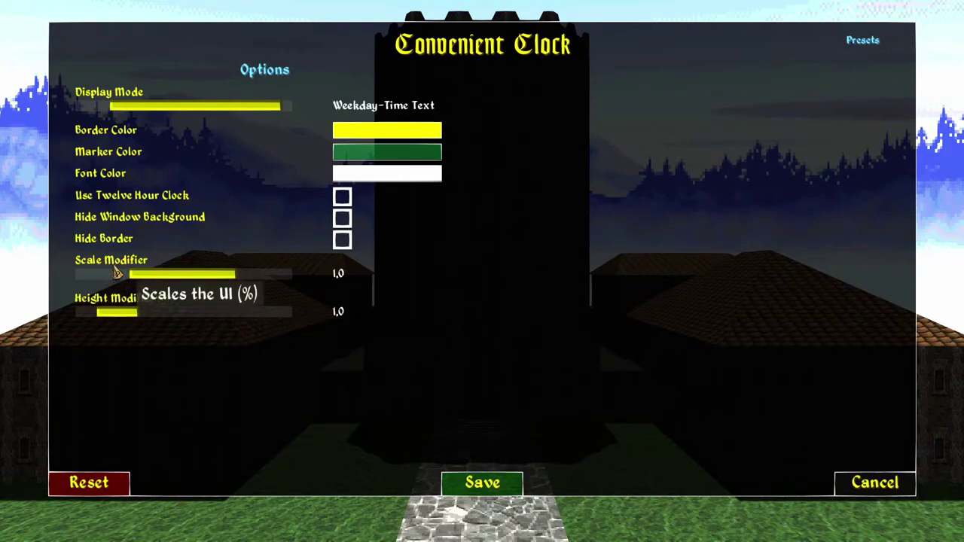
pyautogui.click(487, 484)
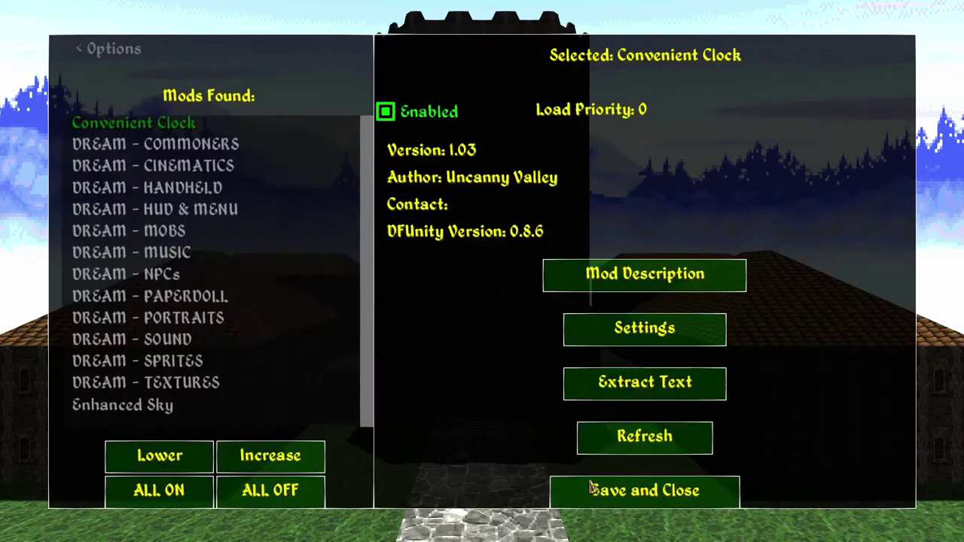
pyautogui.click(632, 495)
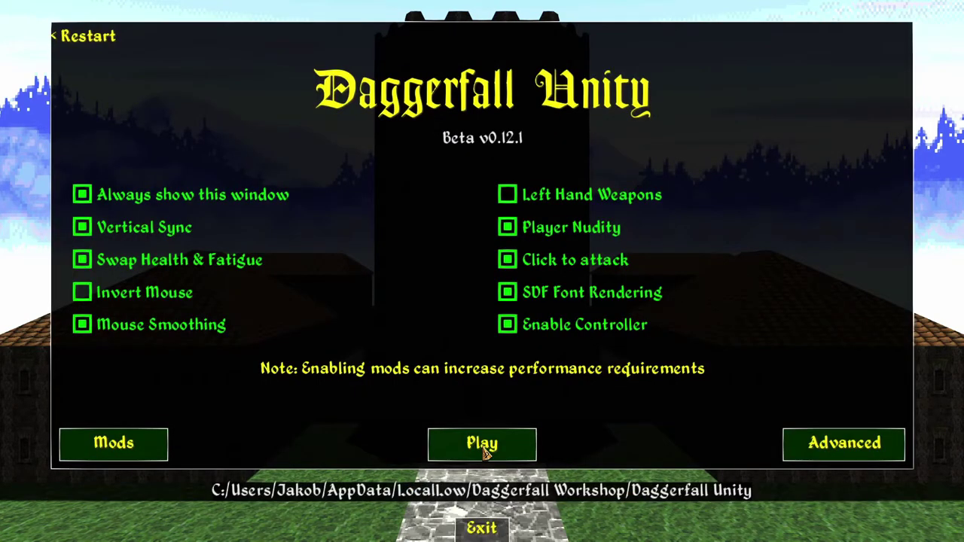
# Step: Start playing, load a saved game, and walk to the city gateway to check the clock display
pyautogui.click(520, 444)
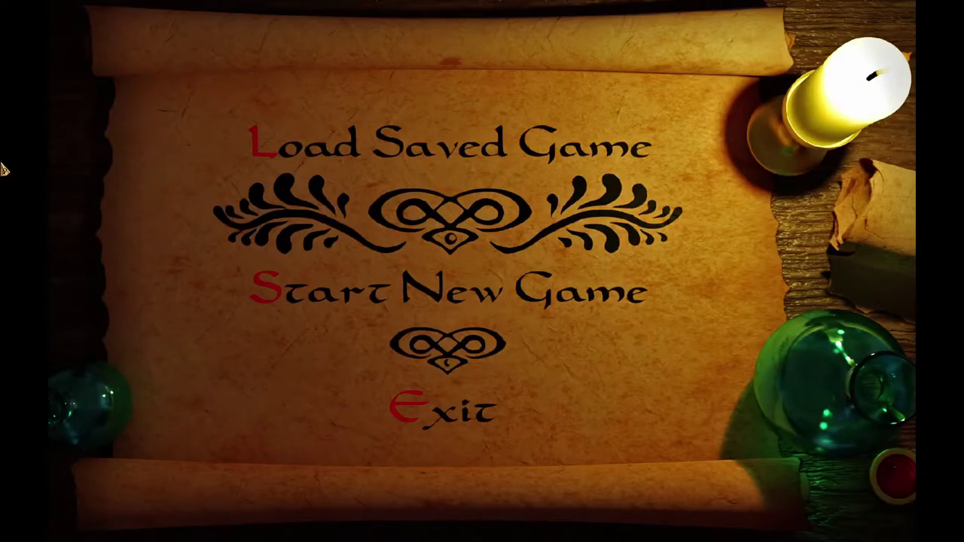
pyautogui.click(312, 188)
pyautogui.click(177, 123)
pyautogui.click(177, 124)
pyautogui.click(374, 380)
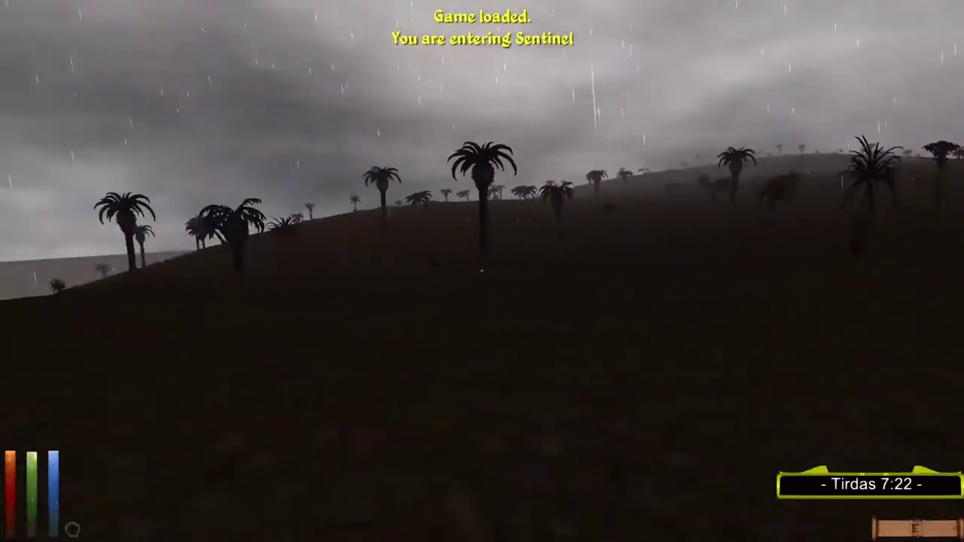
pyautogui.press('w')
pyautogui.press('w')
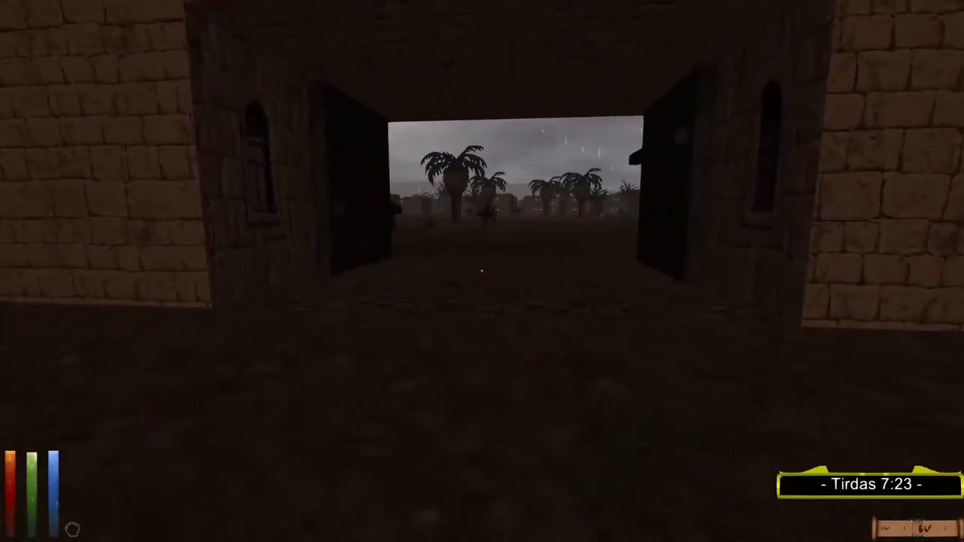
# Step: Exit the running game to the desktop
pyautogui.press('Escape')
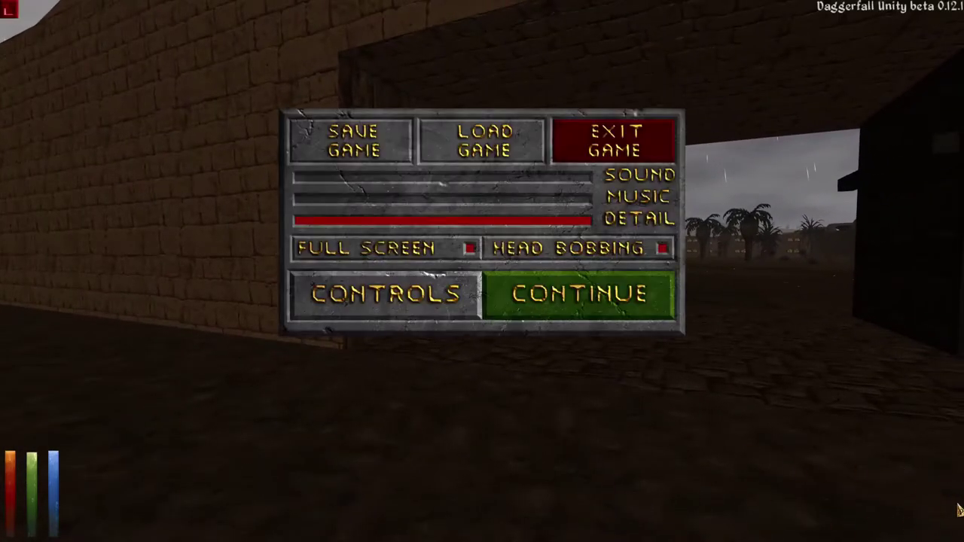
pyautogui.click(630, 164)
pyautogui.click(373, 294)
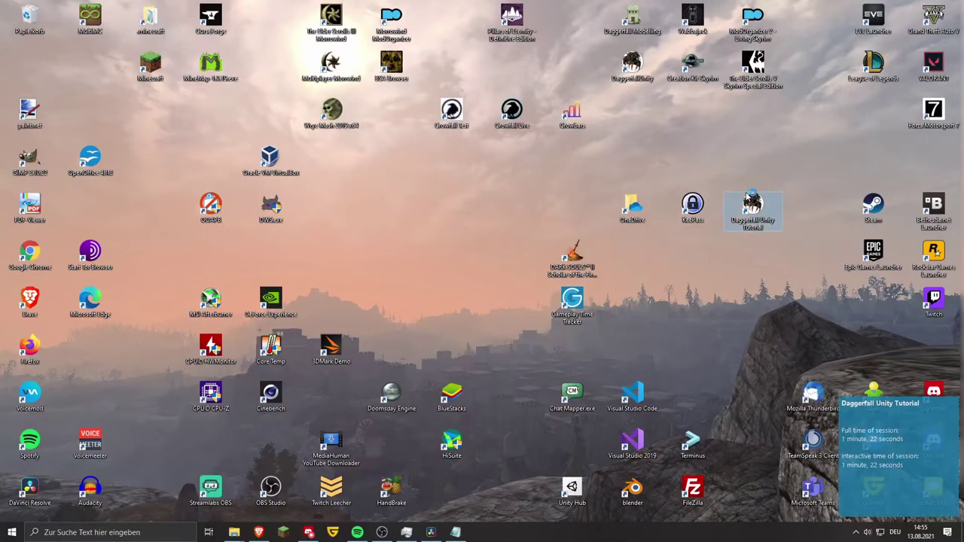
# Step: Relaunch Daggerfall Unity Tutorial, set Convenient Clock's Scale Modifier to 0,1, and save the mod settings and mod list
pyautogui.doubleClick(747, 197)
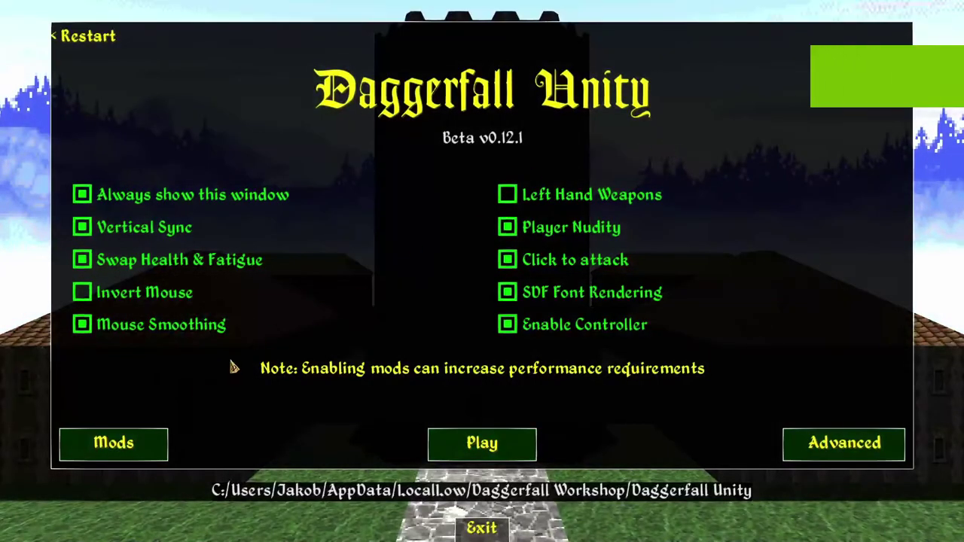
pyautogui.click(114, 443)
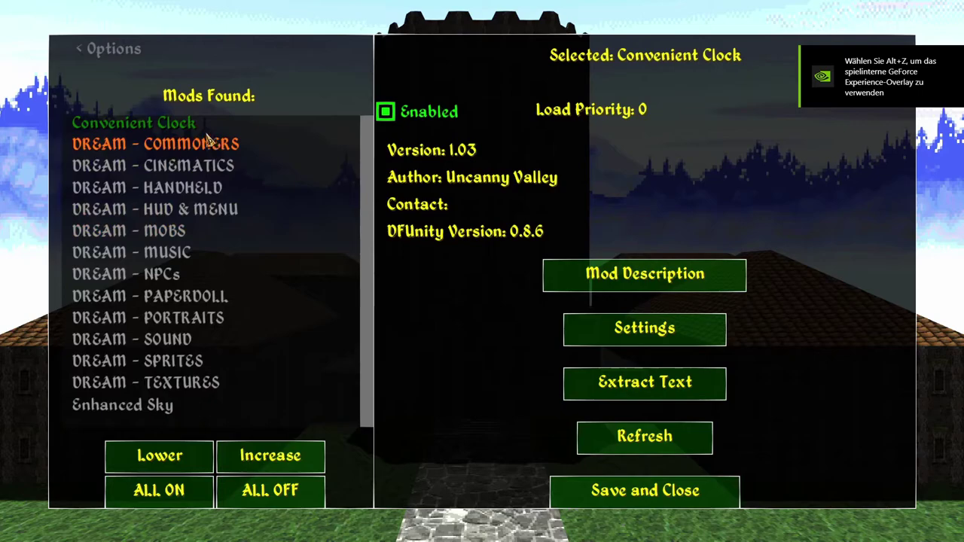
pyautogui.click(641, 333)
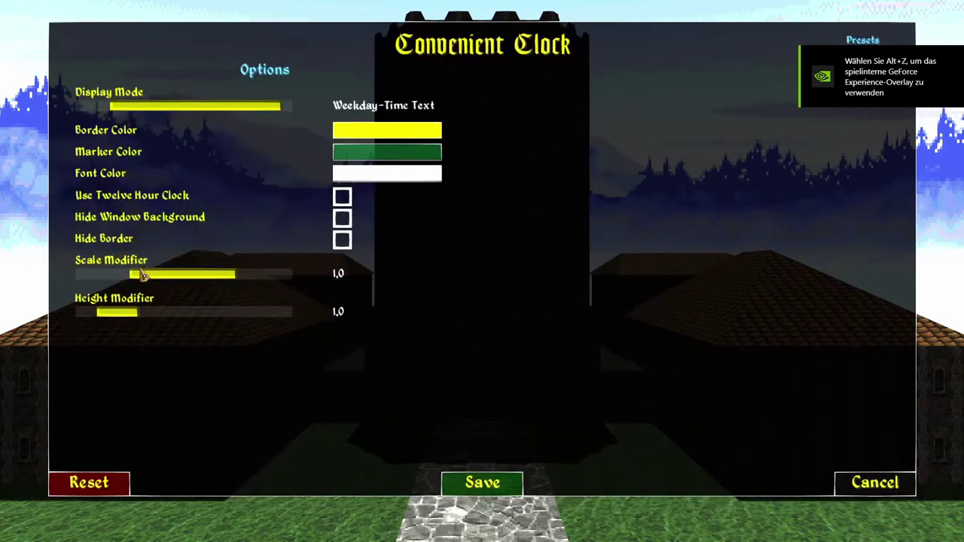
pyautogui.moveTo(176, 277); pyautogui.dragTo(130, 281)
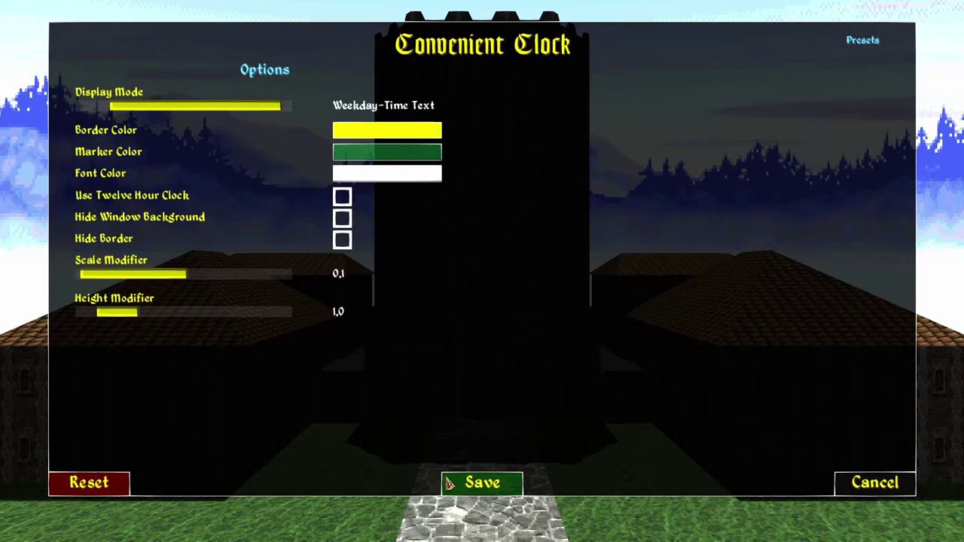
pyautogui.click(506, 486)
pyautogui.click(642, 500)
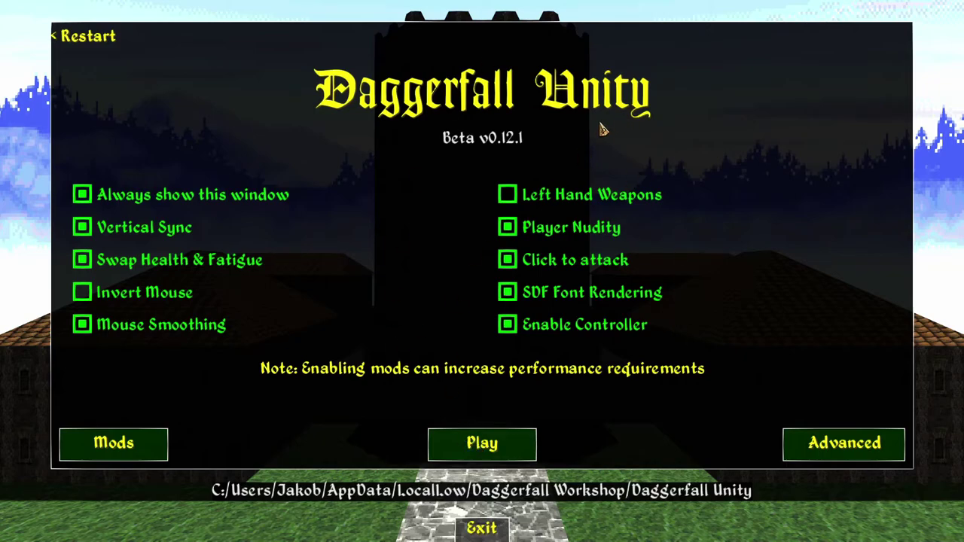
# Step: Start playing and load QuickSave, accepting the mod mismatch, to check the clock at its new scale
pyautogui.click(482, 443)
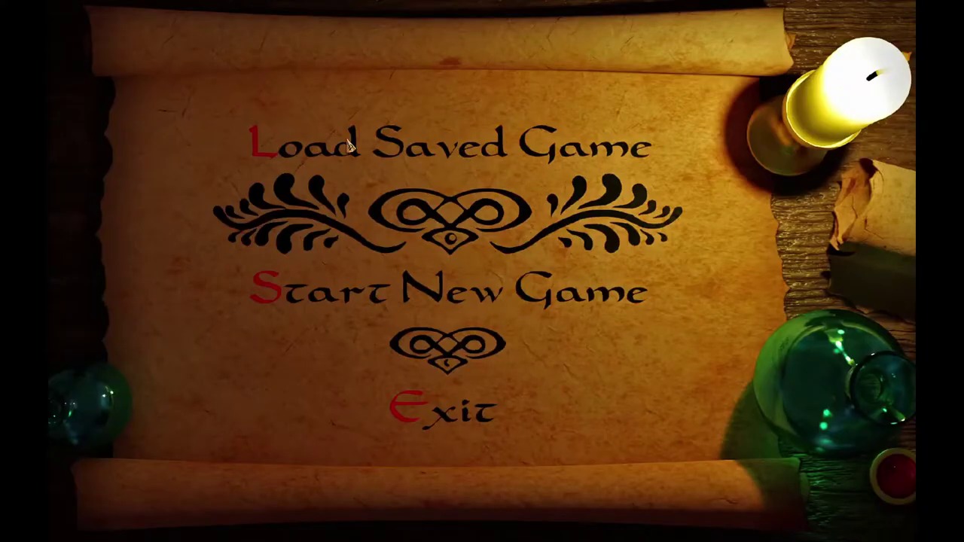
pyautogui.click(389, 148)
pyautogui.doubleClick(173, 122)
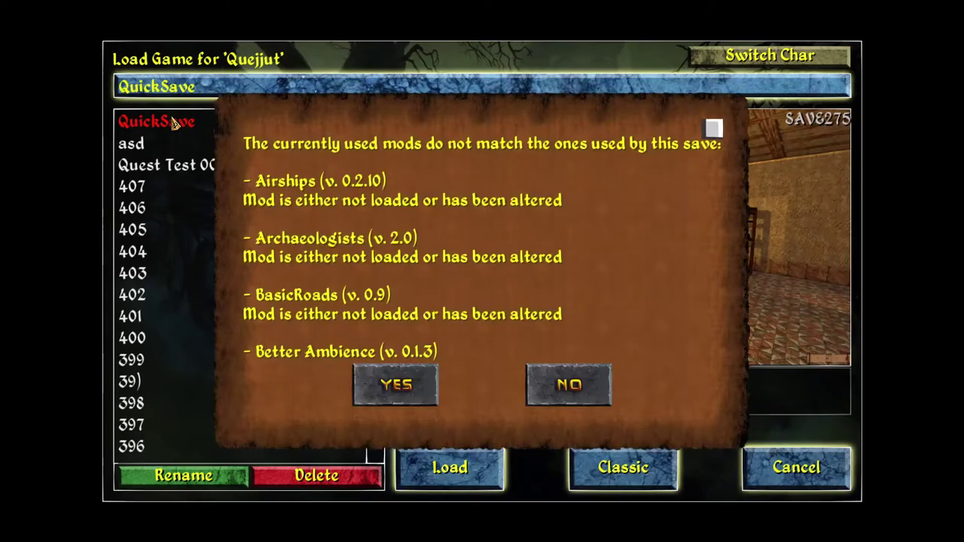
pyautogui.click(413, 402)
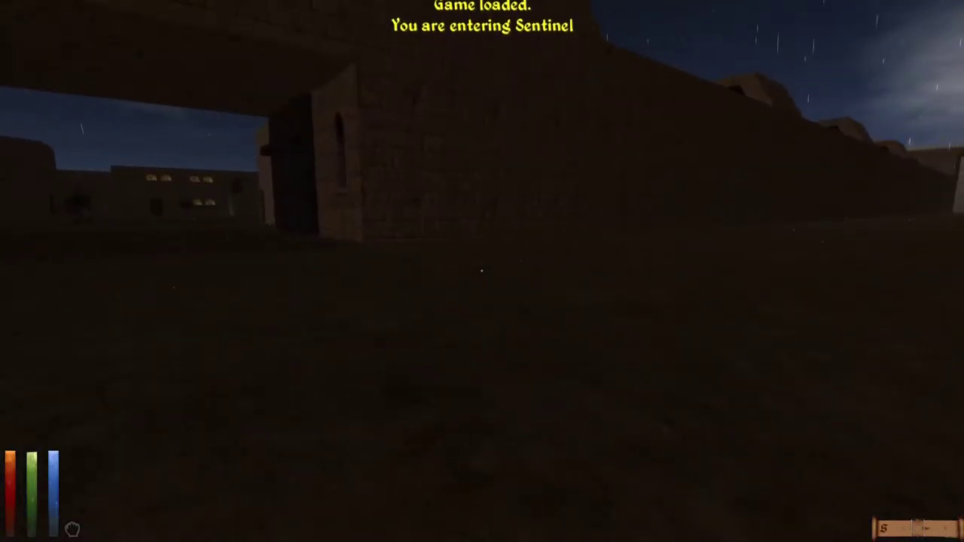
# Step: Exit the running game to the desktop
pyautogui.press('Escape')
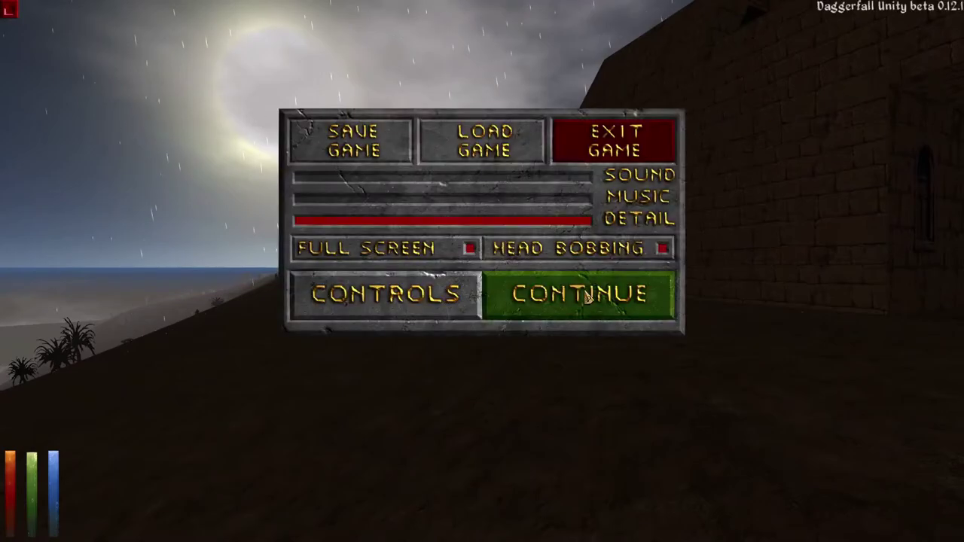
pyautogui.click(616, 143)
pyautogui.click(395, 287)
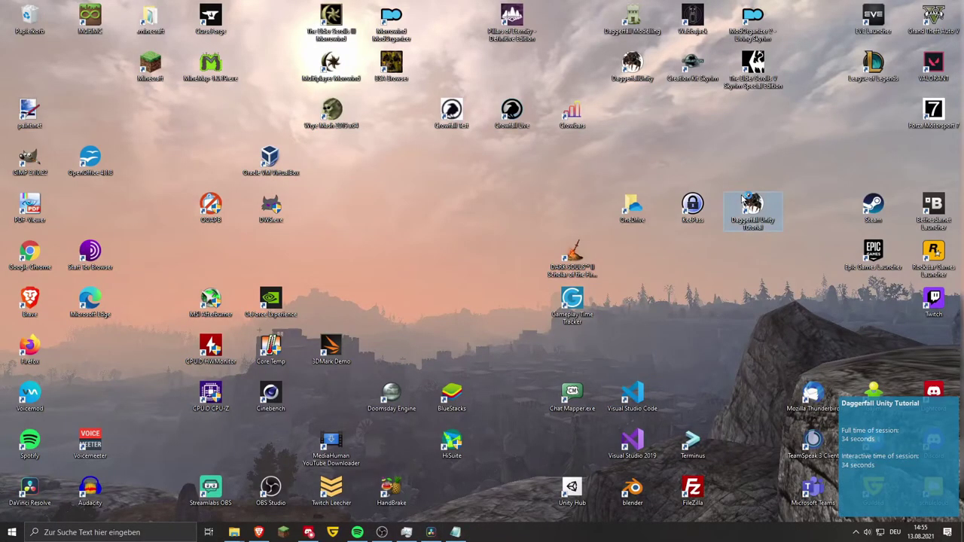
# Step: Relaunch Daggerfall Unity Tutorial, set Convenient Clock's Scale Modifier to 0,3, and save the mod settings and mod list
pyautogui.doubleClick(744, 199)
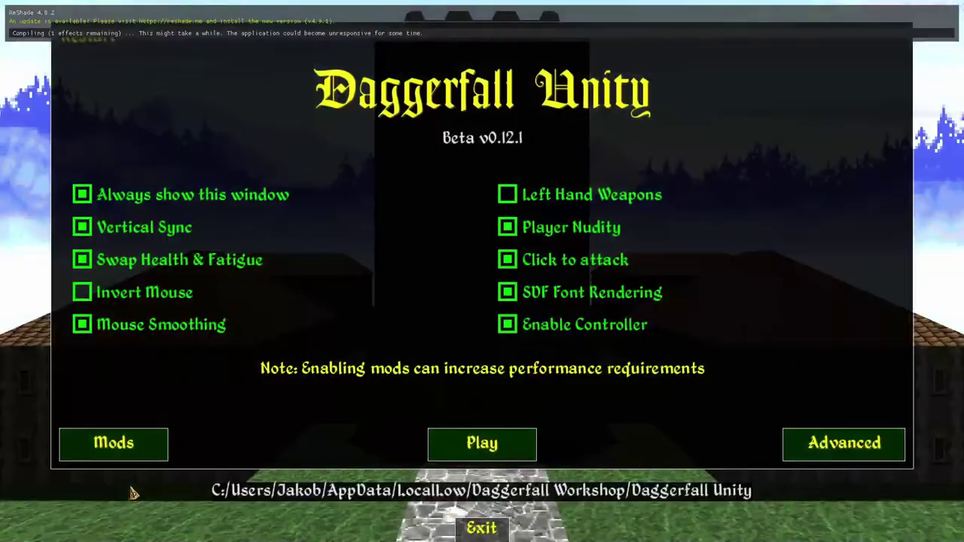
pyautogui.click(124, 450)
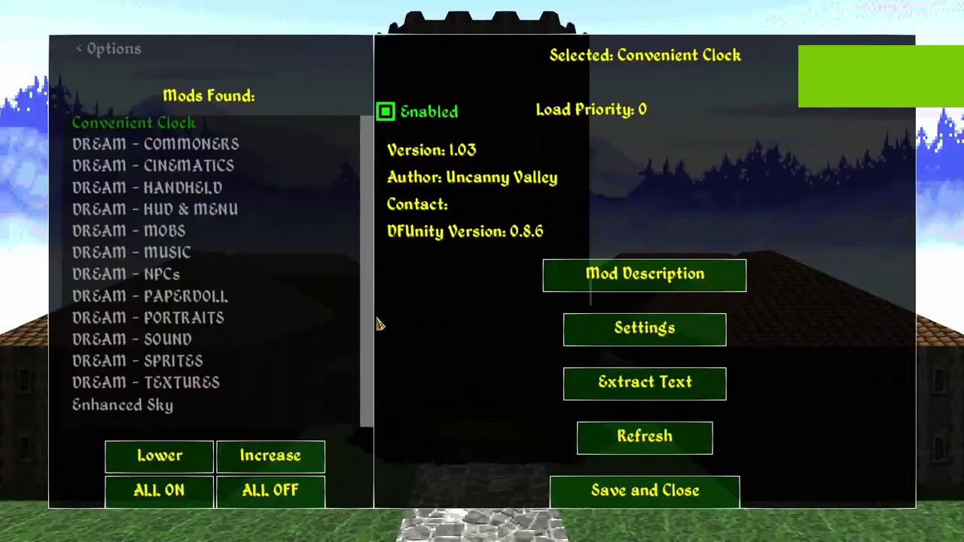
pyautogui.click(640, 327)
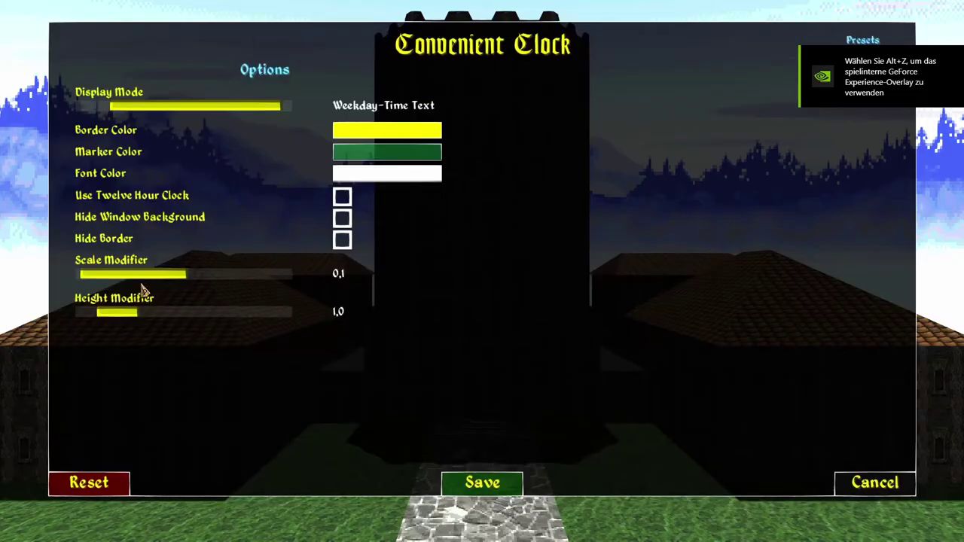
pyautogui.moveTo(151, 287)
pyautogui.mouseDown()
pyautogui.moveTo(176, 283)
pyautogui.moveTo(168, 282)
pyautogui.mouseUp()
pyautogui.click(492, 486)
pyautogui.click(681, 488)
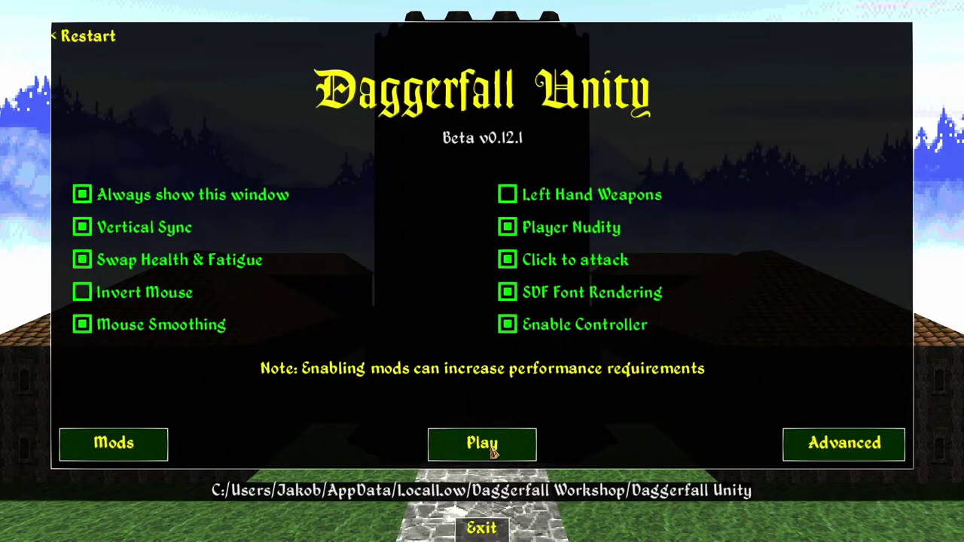
# Step: Start playing and load QuickSave to check whether the clock shows on the HUD
pyautogui.click(437, 433)
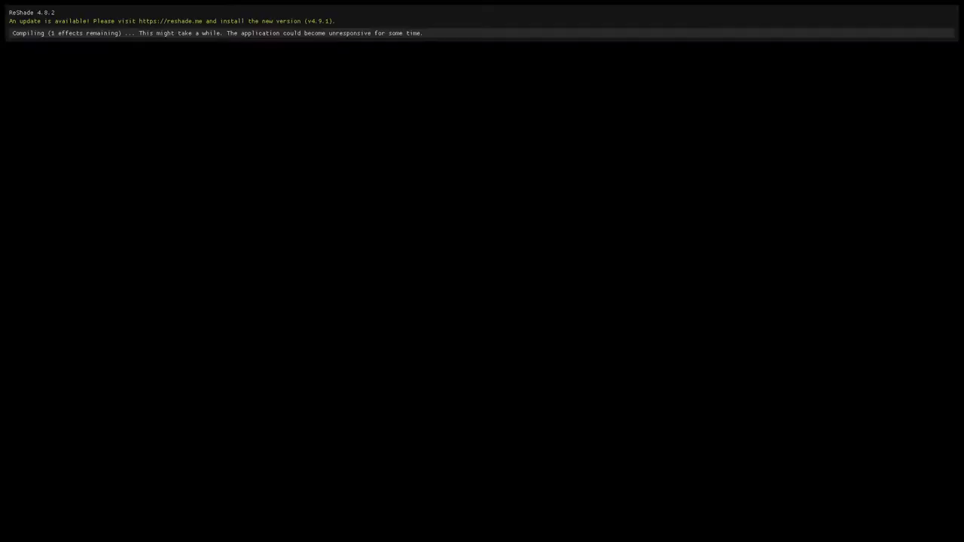
pyautogui.click(224, 130)
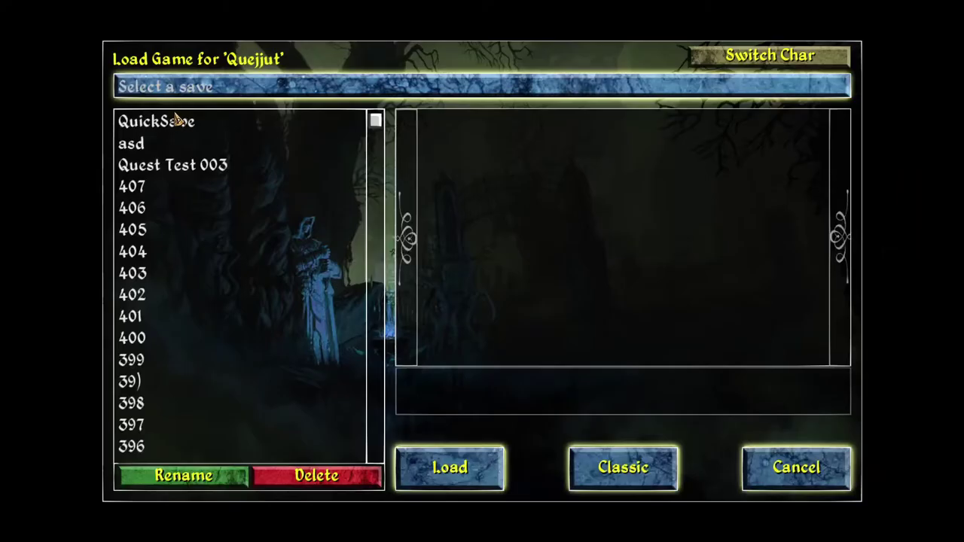
pyautogui.doubleClick(181, 122)
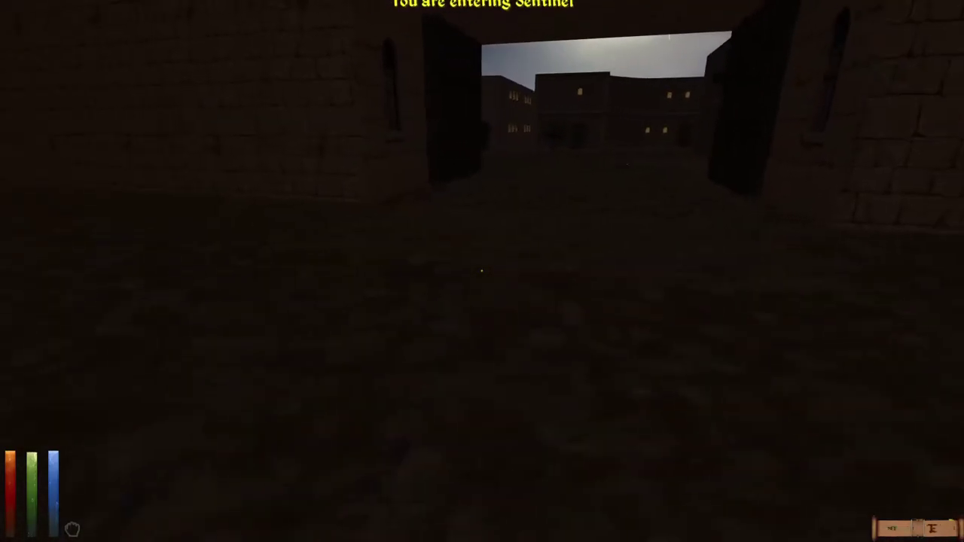
pyautogui.press('Escape')
pyautogui.press('Escape')
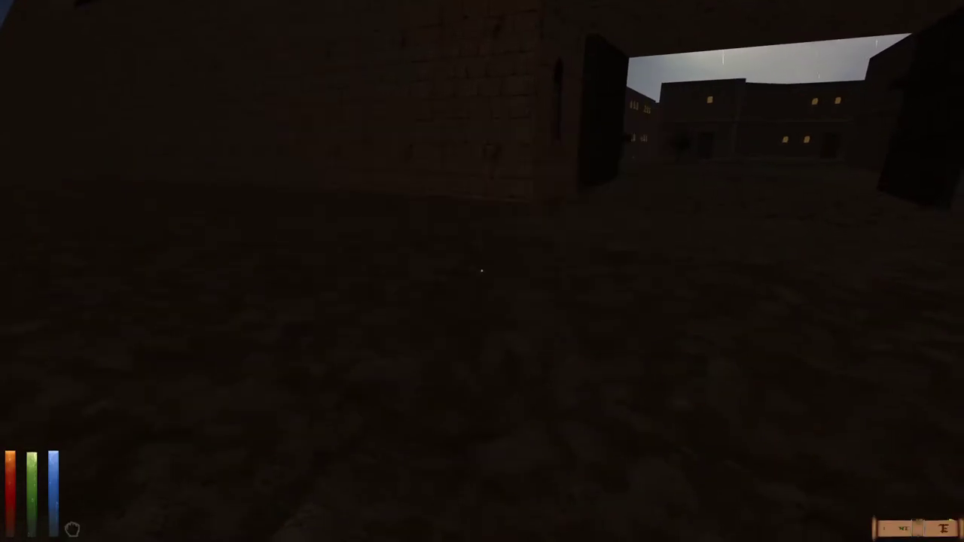
# Step: Exit the running game to the desktop
pyautogui.press('Escape')
pyautogui.click(631, 152)
pyautogui.click(387, 275)
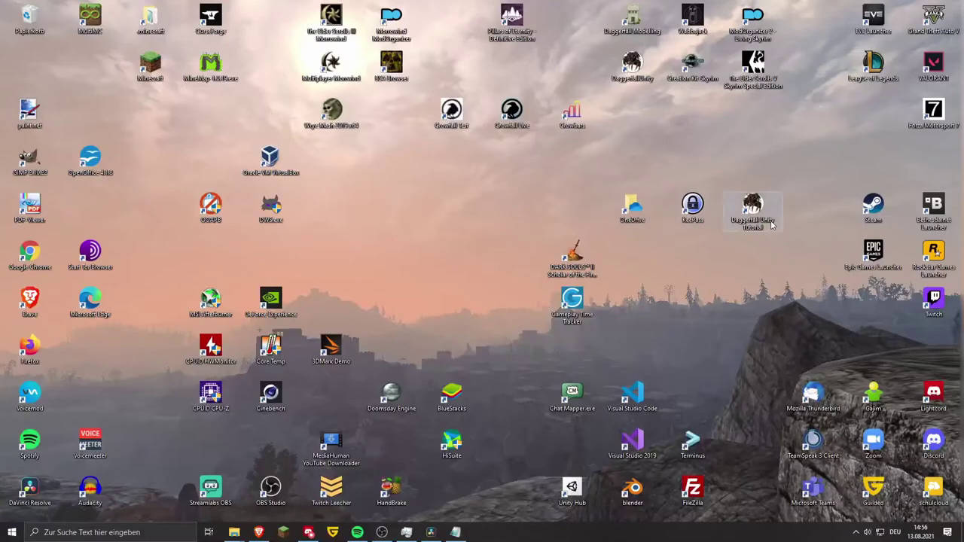
# Step: Relaunch Daggerfall Unity Tutorial, set Convenient Clock's Height Modifier to 3,5, and save the mod settings and mod list
pyautogui.doubleClick(771, 223)
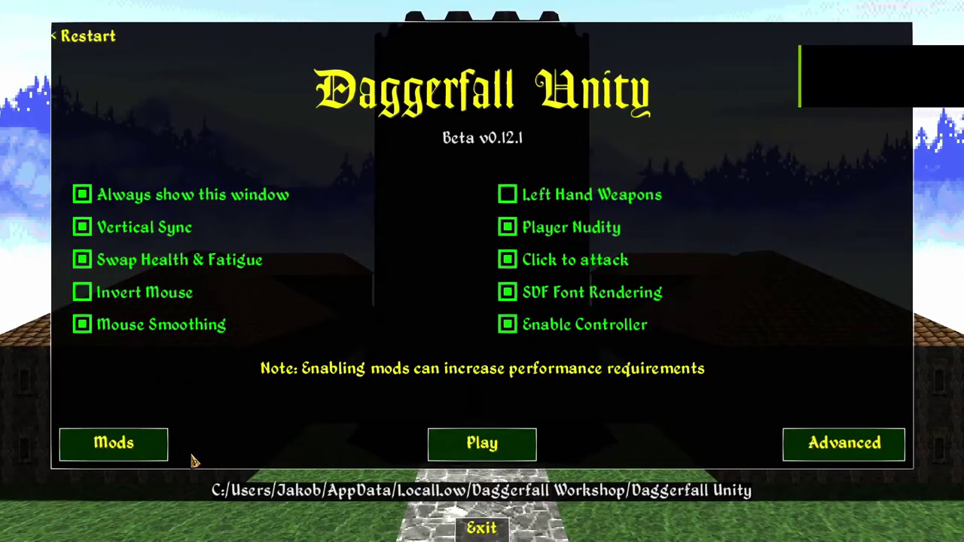
pyautogui.click(90, 437)
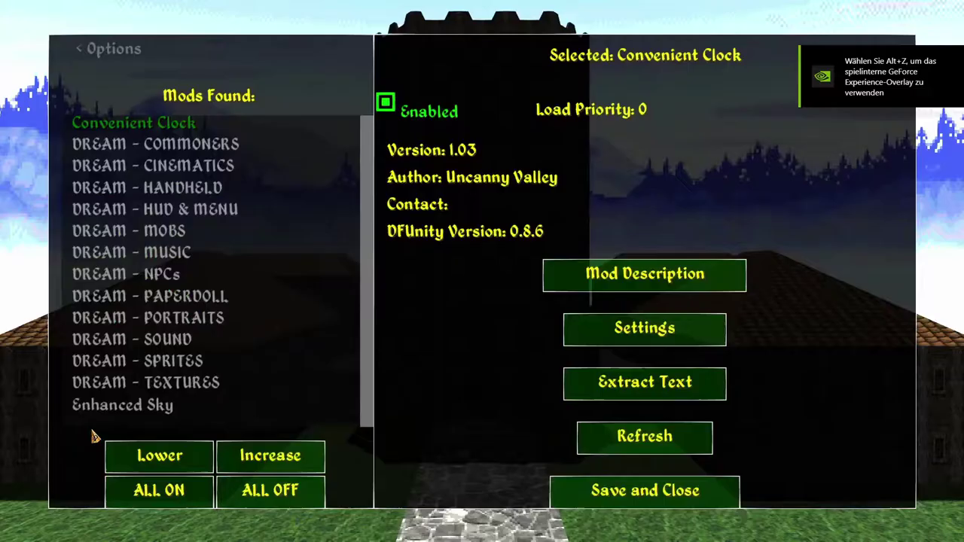
pyautogui.click(652, 328)
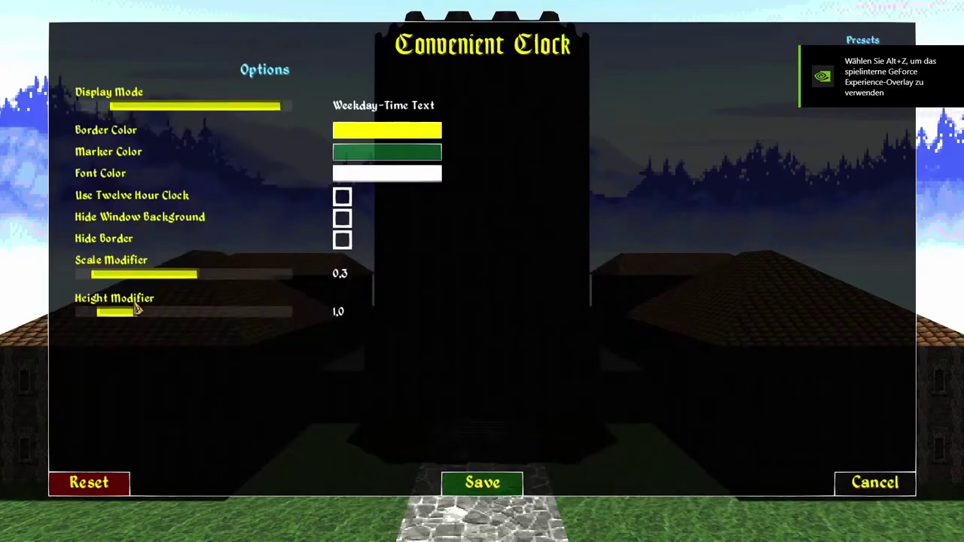
pyautogui.moveTo(118, 319); pyautogui.dragTo(175, 327)
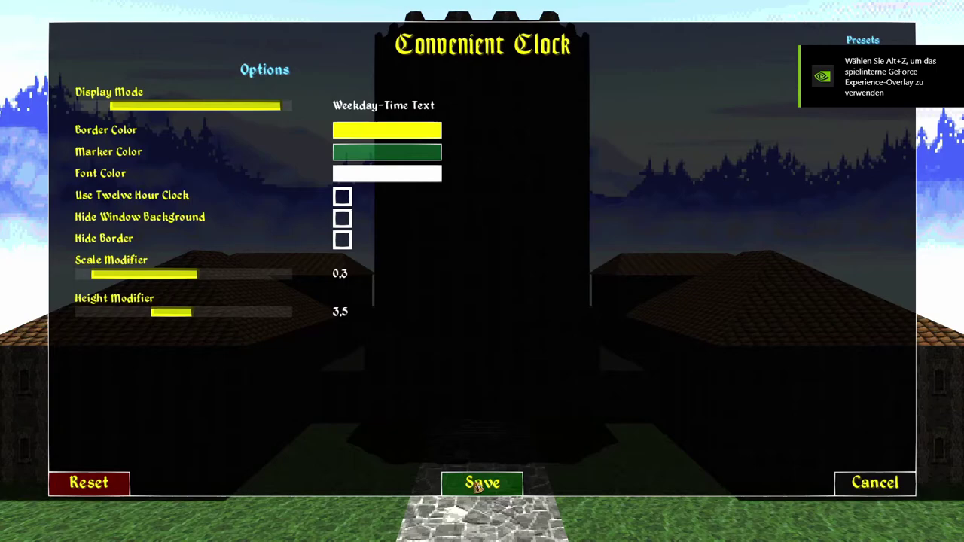
pyautogui.click(480, 484)
pyautogui.click(644, 497)
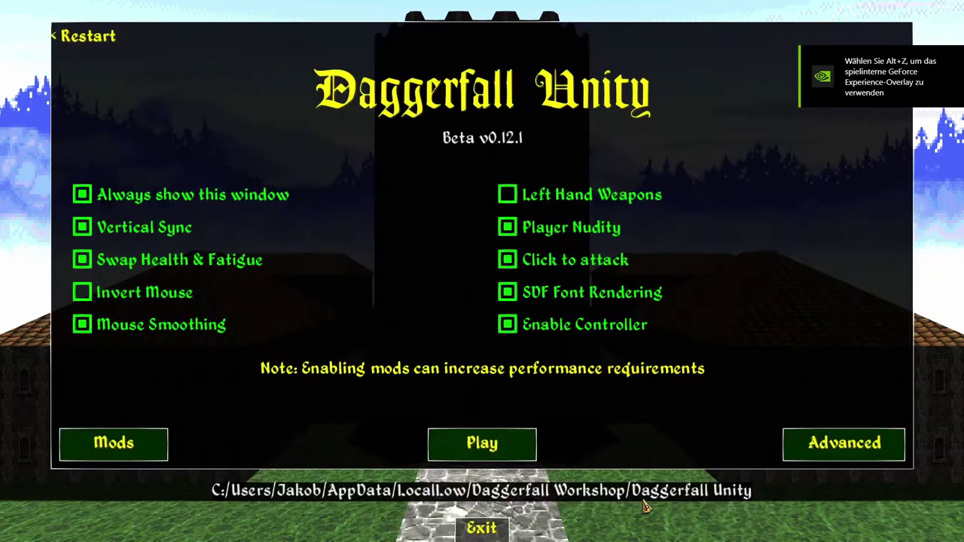
# Step: Start playing, load QuickSave despite the mod mismatch, and walk toward the city gateway to check the clock's height and size
pyautogui.click(483, 444)
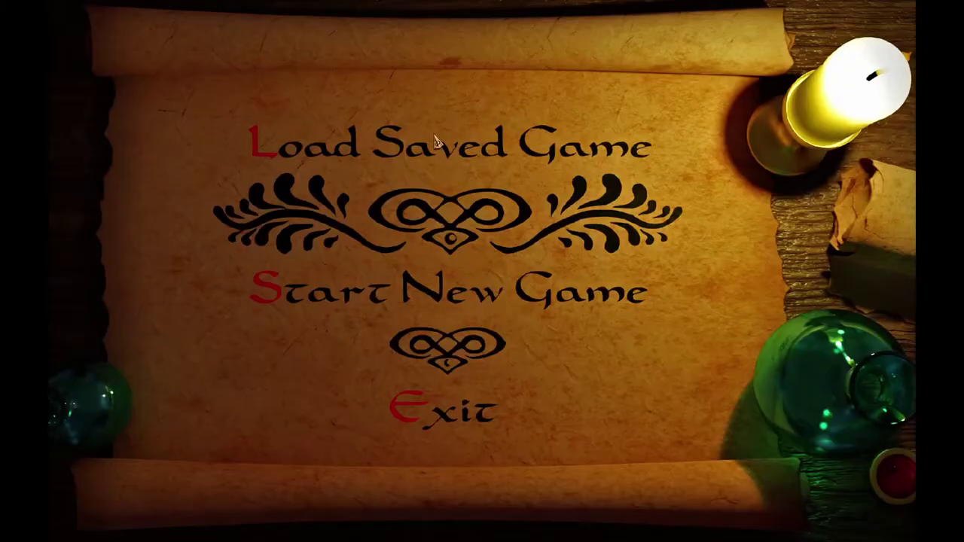
pyautogui.press('l')
pyautogui.click(205, 124)
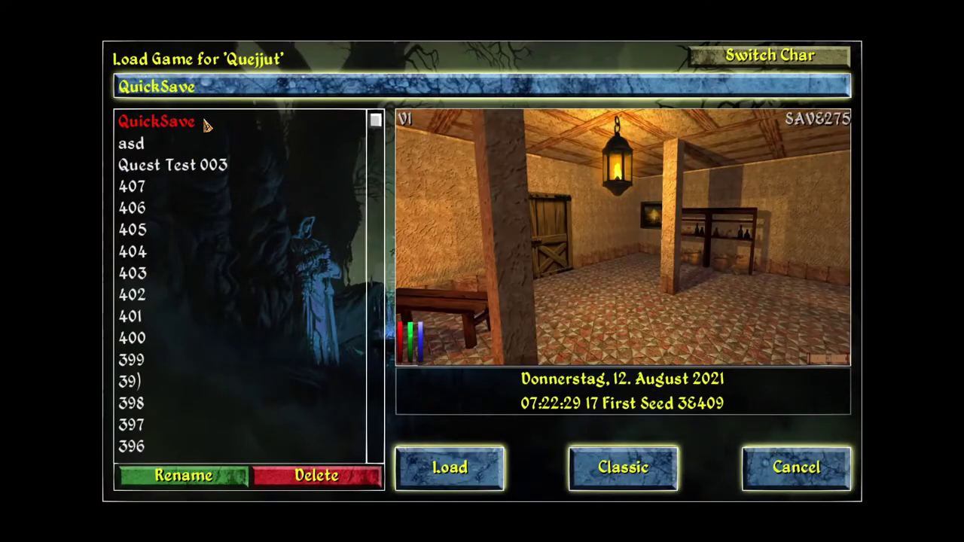
pyautogui.click(205, 124)
pyautogui.click(409, 397)
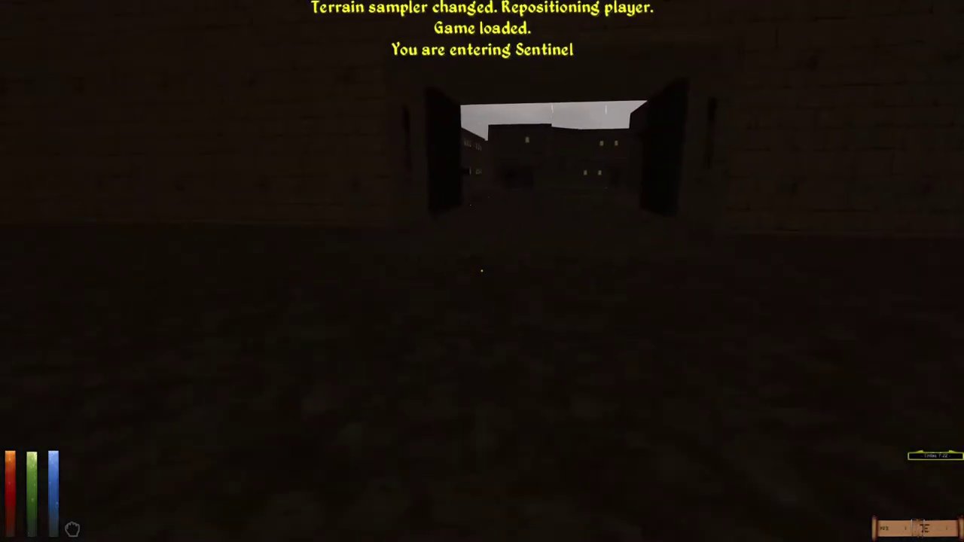
pyautogui.press('w')
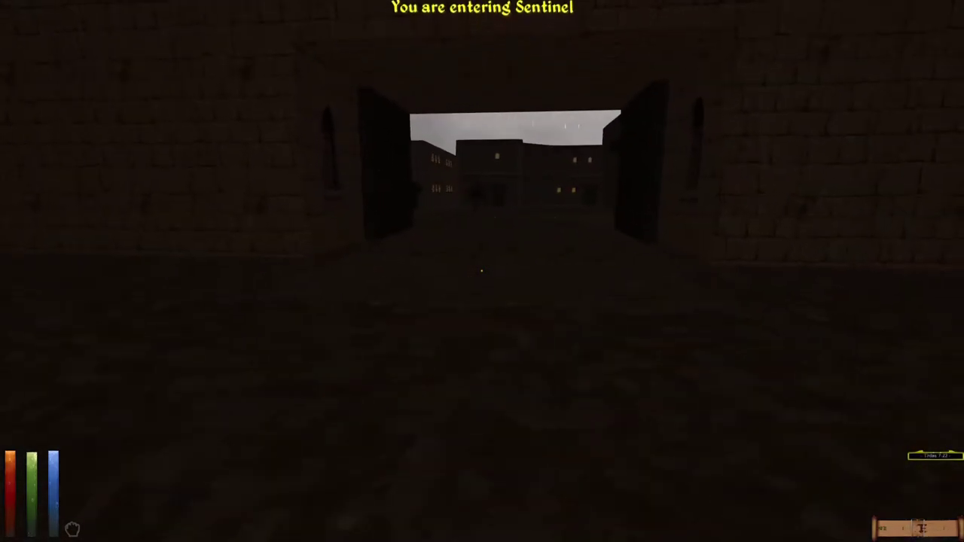
# Step: Exit the running game to the desktop
pyautogui.press('Escape')
pyautogui.click(641, 155)
pyautogui.click(393, 290)
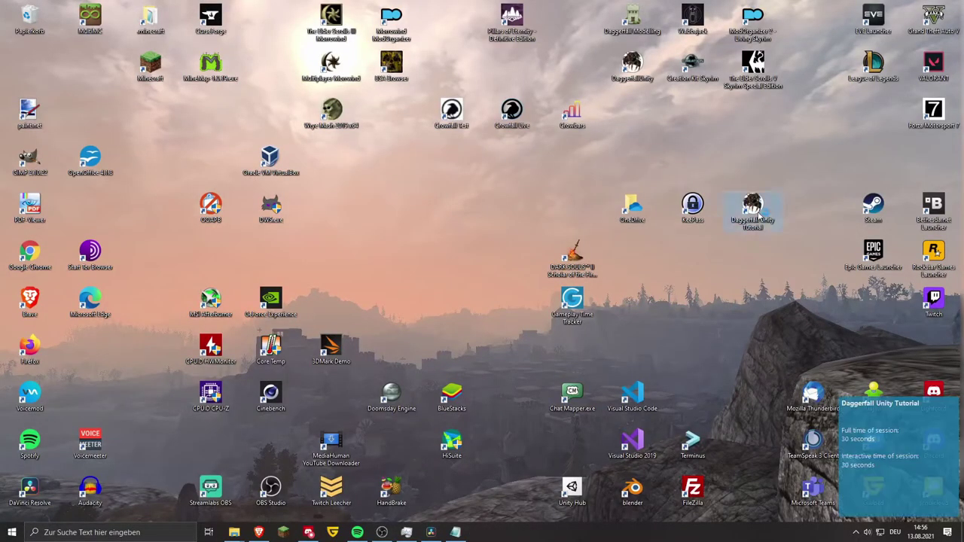
# Step: Relaunch Daggerfall Unity Tutorial, set Convenient Clock's Scale Modifier to 0,7 and Height Modifier to 2,5, and save the mod settings and mod list
pyautogui.doubleClick(754, 211)
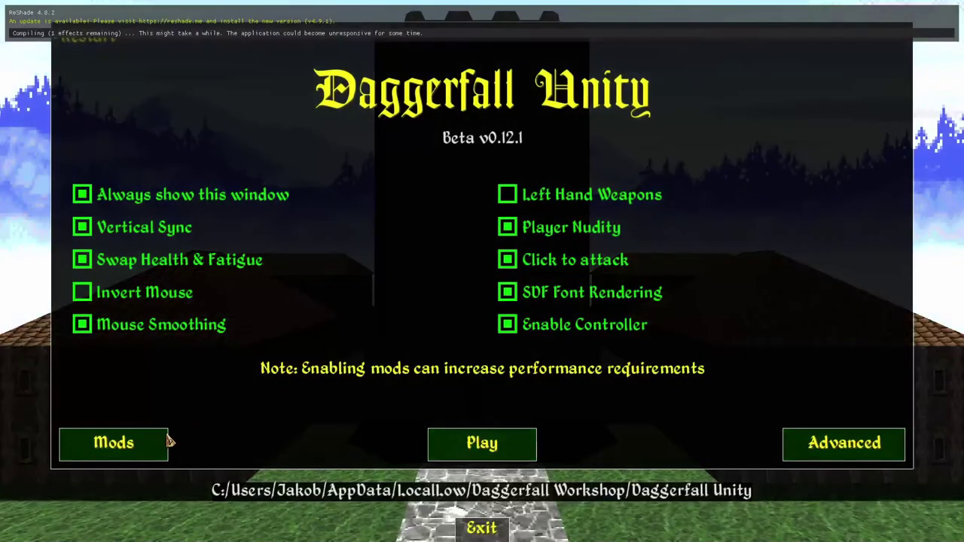
pyautogui.click(154, 452)
pyautogui.click(638, 332)
pyautogui.moveTo(159, 279); pyautogui.dragTo(182, 279)
pyautogui.moveTo(172, 321); pyautogui.dragTo(155, 321)
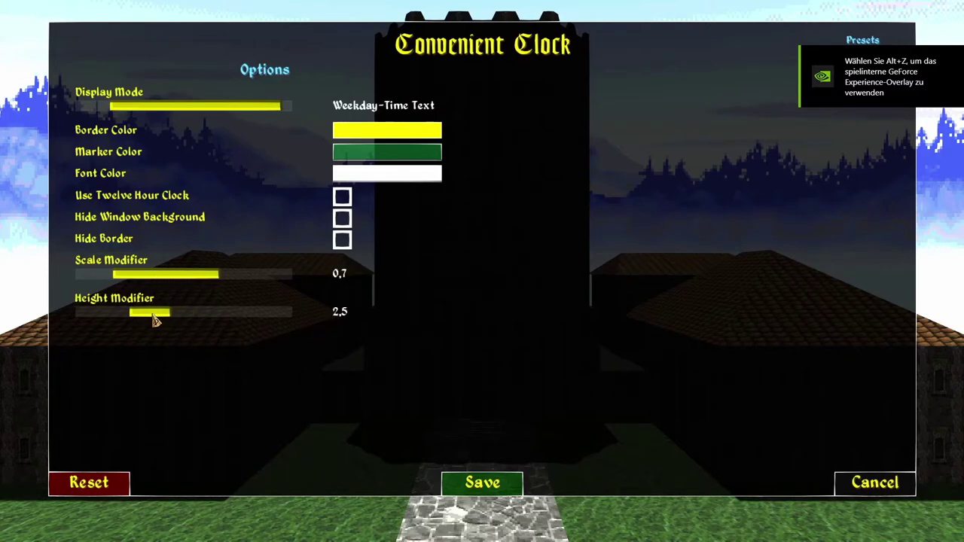
pyautogui.click(480, 482)
pyautogui.click(624, 503)
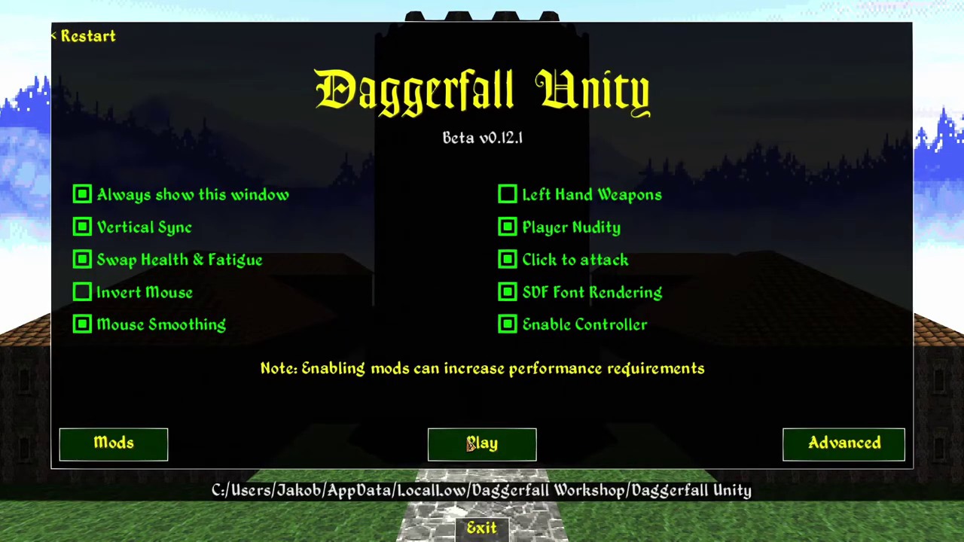
# Step: Start playing, load QuickSave despite the mod mismatch, and walk up to the city gateway to check the enlarged clock
pyautogui.click(469, 445)
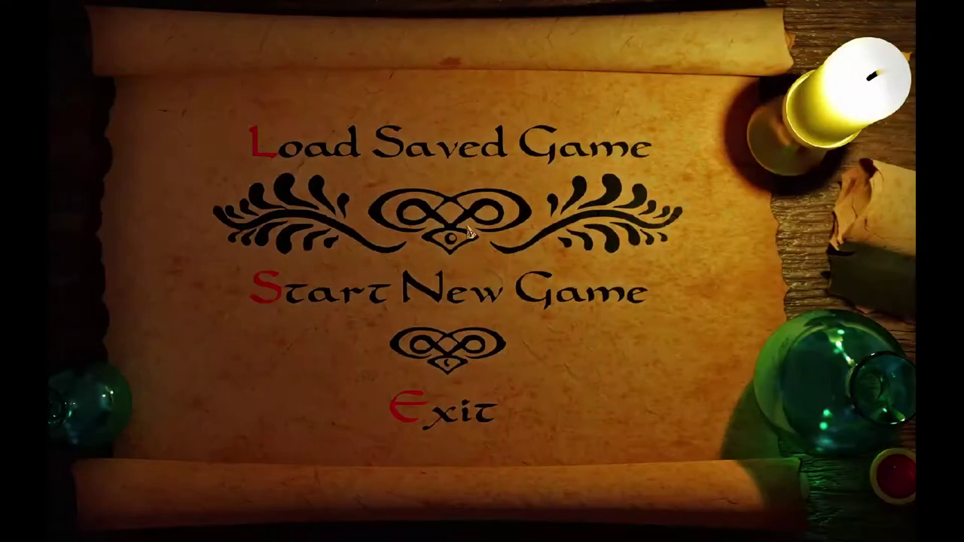
pyautogui.click(461, 144)
pyautogui.doubleClick(294, 128)
pyautogui.click(408, 380)
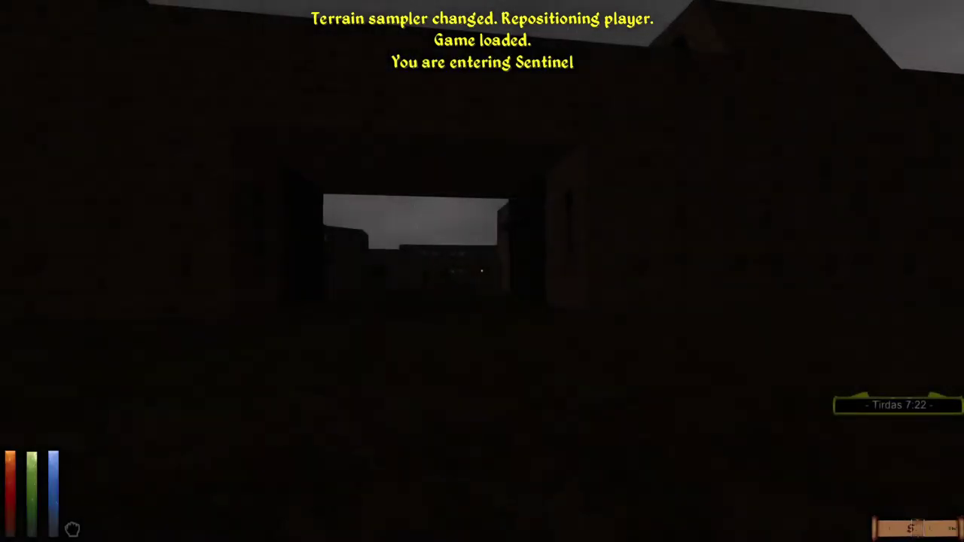
pyautogui.press('w')
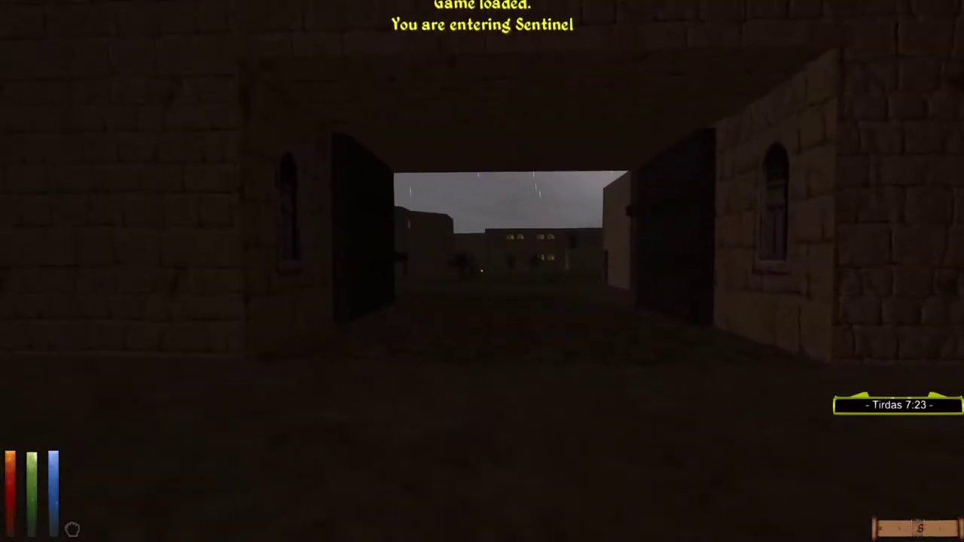
# Step: Exit the running game to the desktop
pyautogui.press('Escape')
pyautogui.click(616, 155)
pyautogui.click(388, 283)
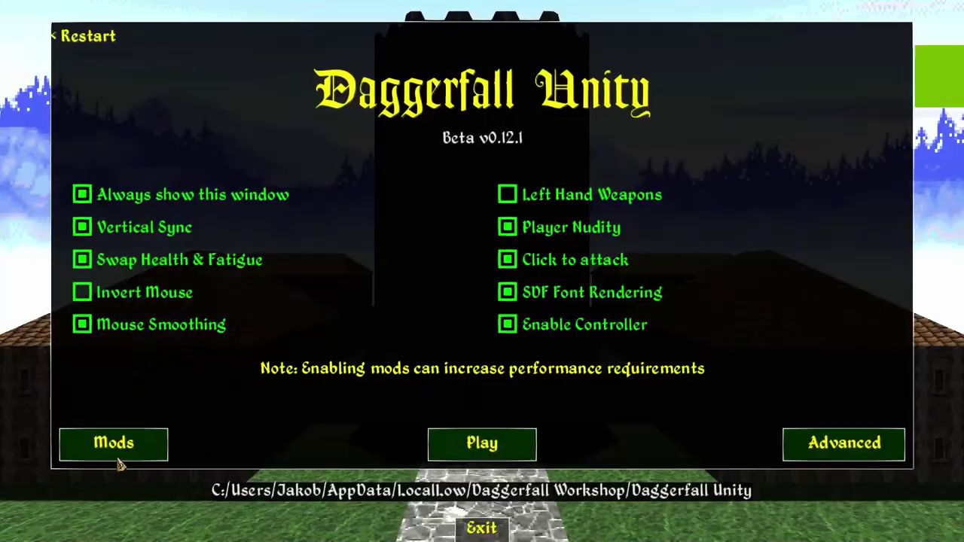
# Step: In the relaunched game, set Convenient Clock's Height Modifier to 1,0 and save the mod settings and mod list
pyautogui.click(118, 461)
pyautogui.click(691, 339)
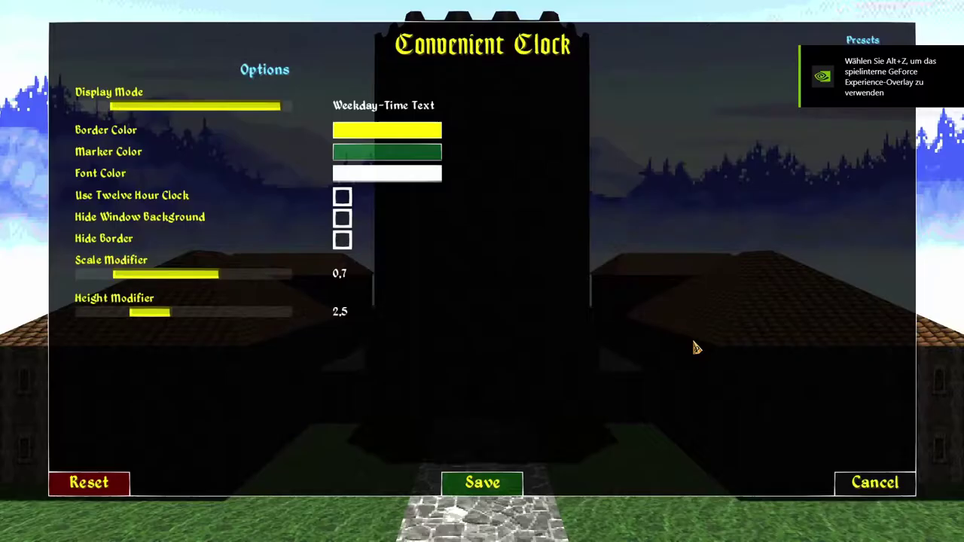
pyautogui.moveTo(161, 318); pyautogui.dragTo(124, 316)
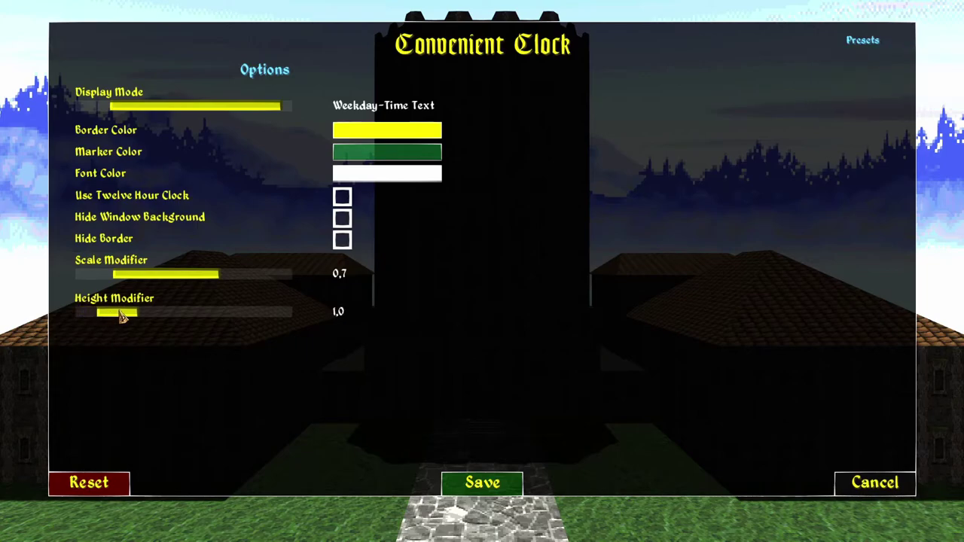
pyautogui.click(474, 475)
pyautogui.click(652, 502)
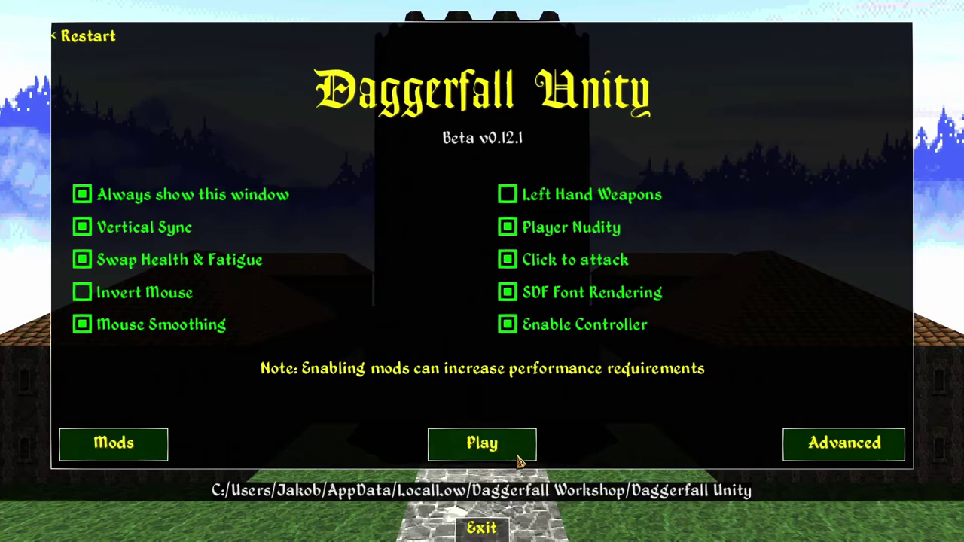
# Step: Start playing, load the saved game despite the mod mismatch, and walk through Sentinel's city gateway to check the clock
pyautogui.press('Return')
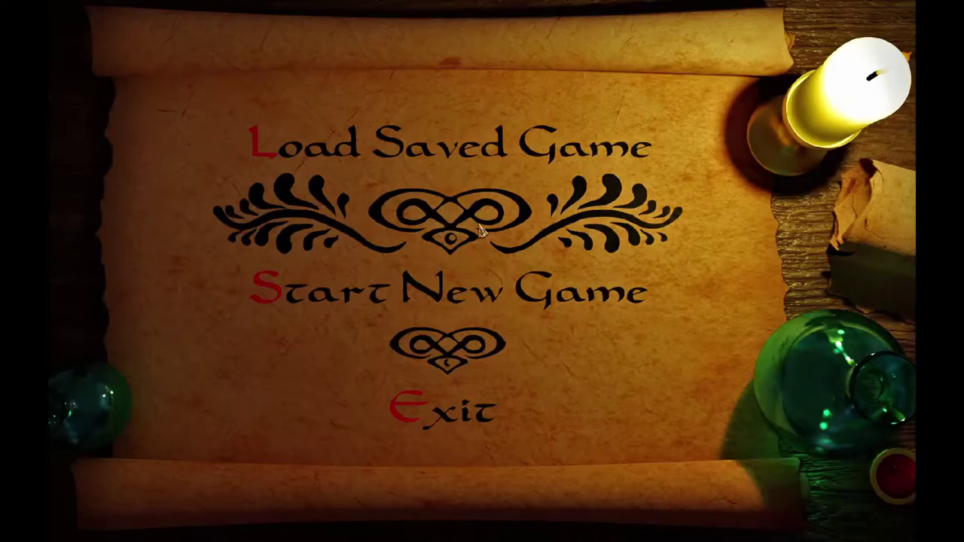
pyautogui.click(437, 157)
pyautogui.click(175, 122)
pyautogui.click(426, 381)
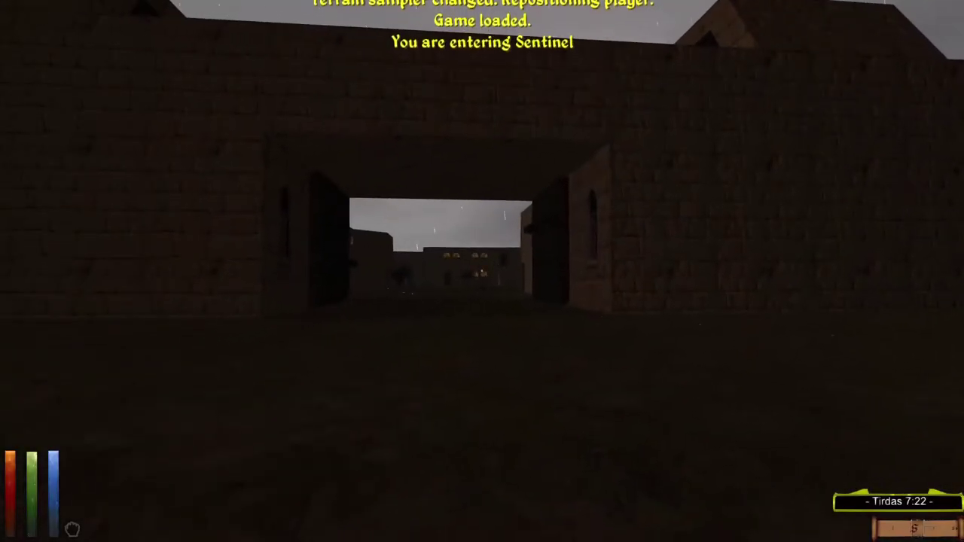
pyautogui.moveTo(482, 271)
pyautogui.press('w')
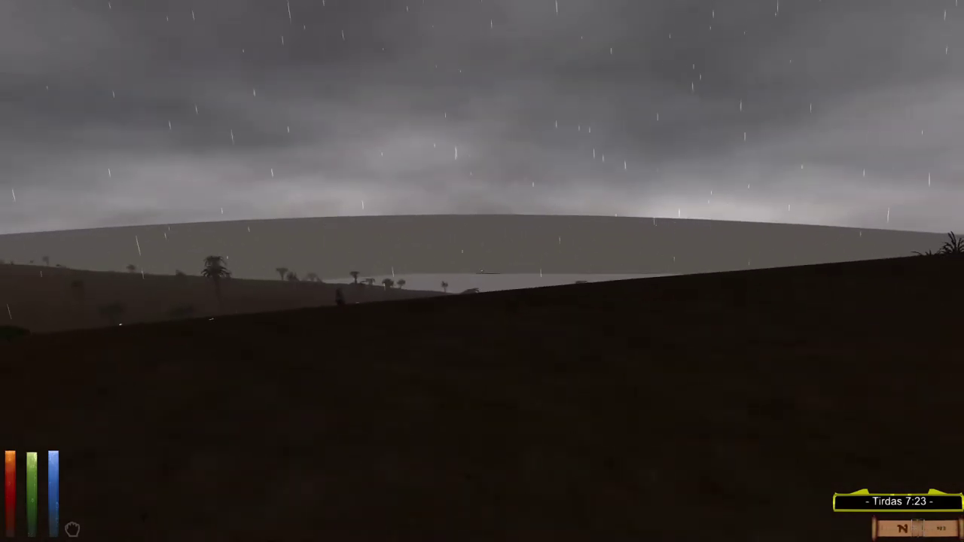
pyautogui.press('w')
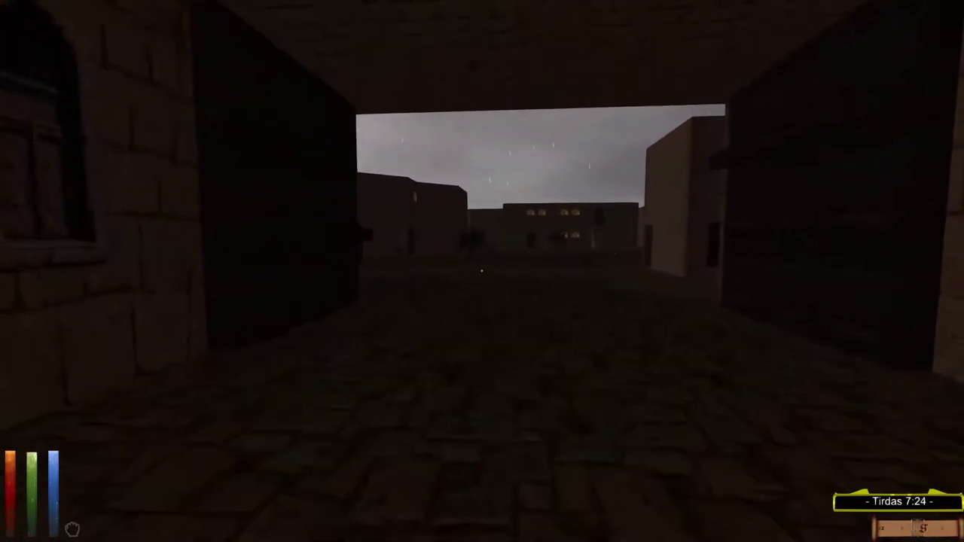
pyautogui.press('w')
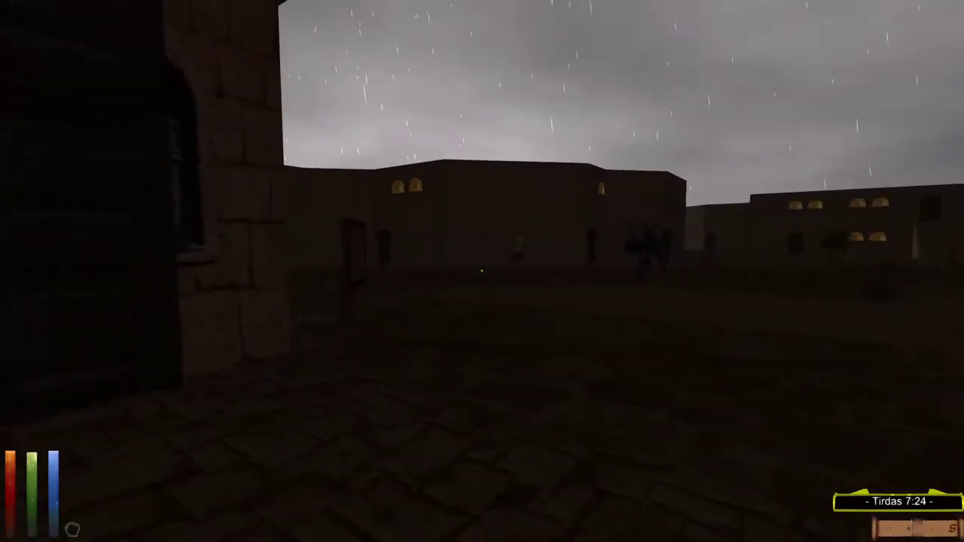
pyautogui.press('Escape')
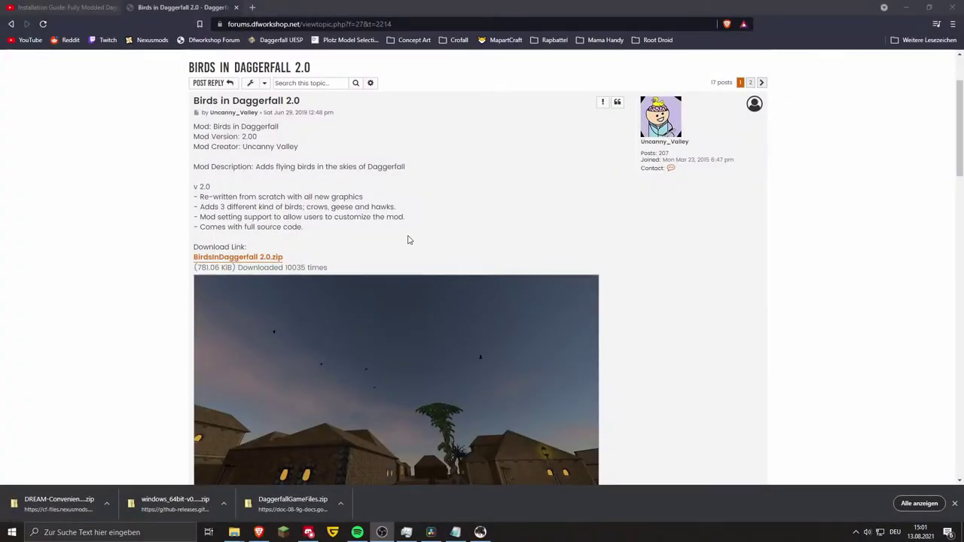
# Step: On the Birds in Daggerfall 2.0 forum page, read the mod description and download BirdsInDaggerfall 2.0.zip
pyautogui.moveTo(188, 159); pyautogui.dragTo(385, 217)
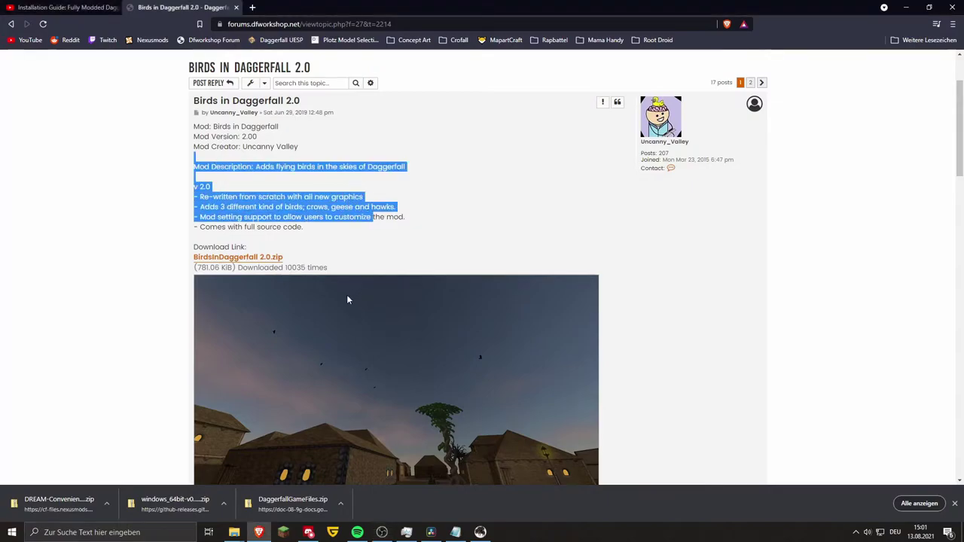
pyautogui.scroll(-3, 556, 320)
pyautogui.scroll(-3, 556, 320)
pyautogui.scroll(6, 585, 346)
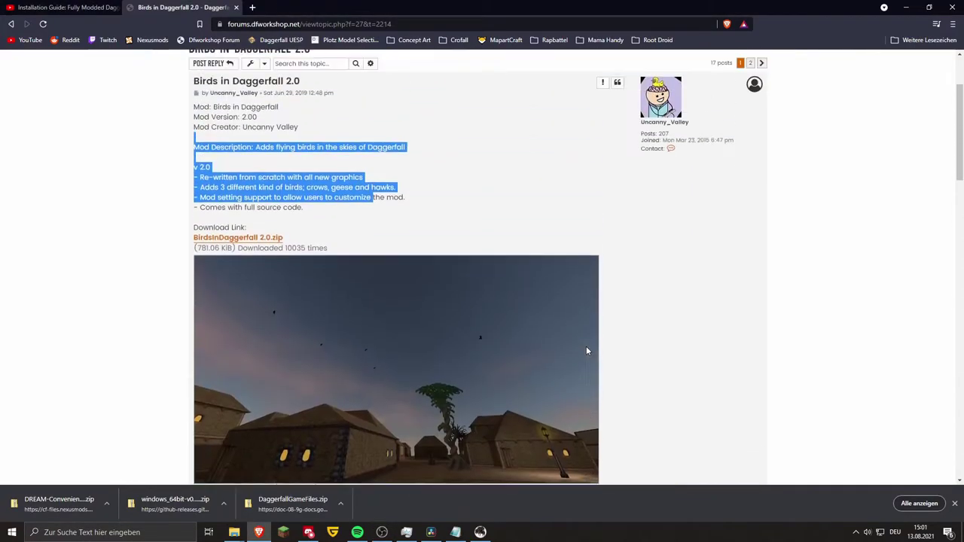
pyautogui.click(271, 244)
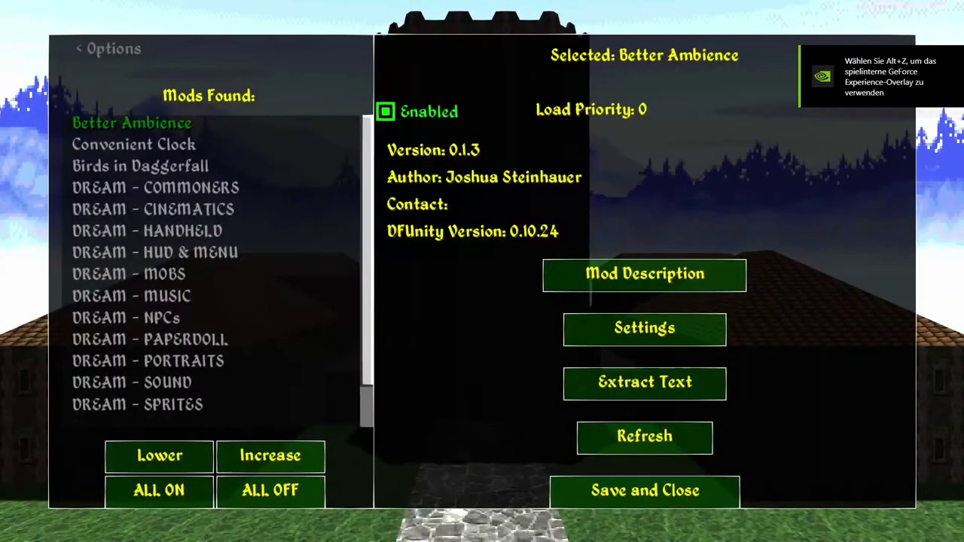
# Step: In the game, open Better Ambience's settings, examine the footstep, reverb and dungeon fog options, and go to the second page
pyautogui.click(630, 326)
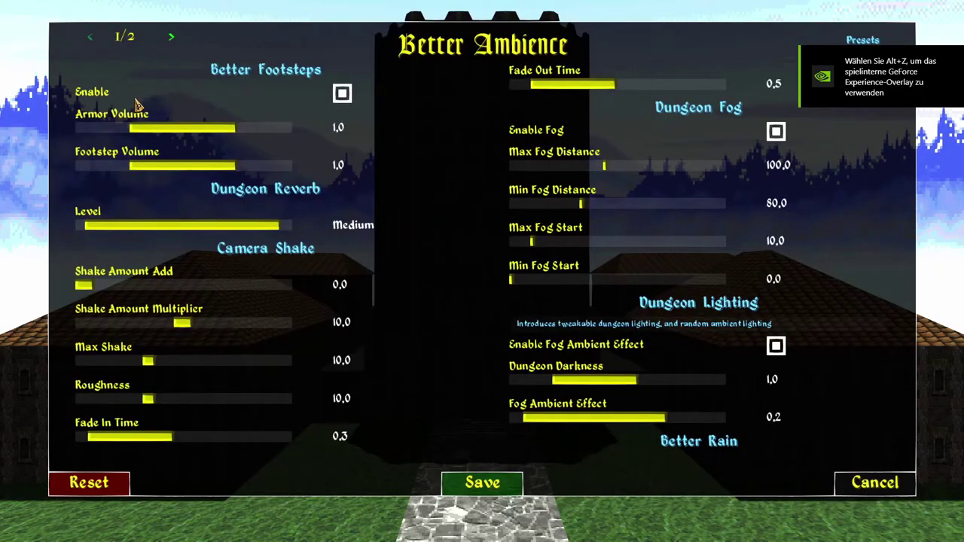
pyautogui.moveTo(85, 98)
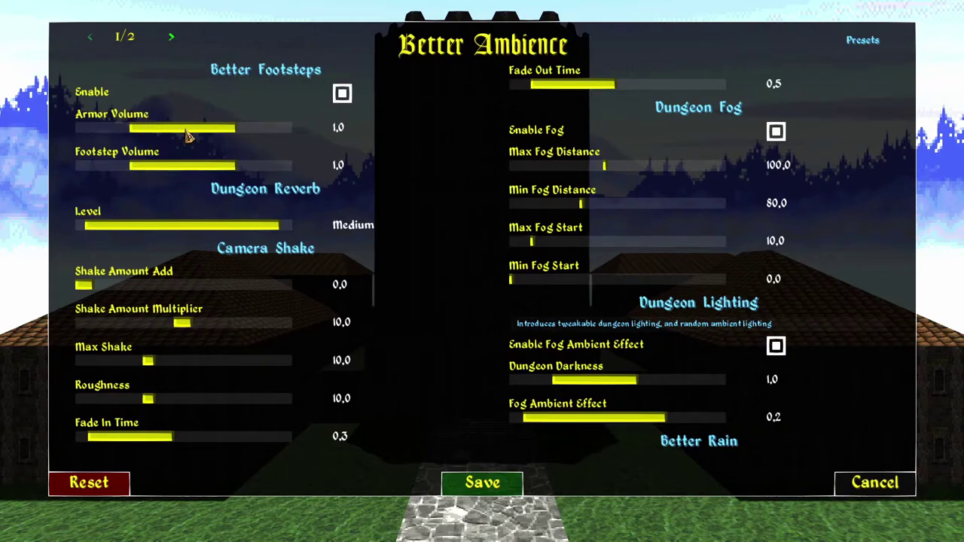
pyautogui.moveTo(187, 136)
pyautogui.mouseDown()
pyautogui.moveTo(216, 135)
pyautogui.moveTo(193, 135)
pyautogui.mouseUp()
pyautogui.moveTo(278, 165); pyautogui.dragTo(191, 164)
pyautogui.moveTo(206, 231); pyautogui.dragTo(210, 230)
pyautogui.moveTo(250, 225); pyautogui.dragTo(273, 228)
pyautogui.click(775, 133)
pyautogui.click(178, 36)
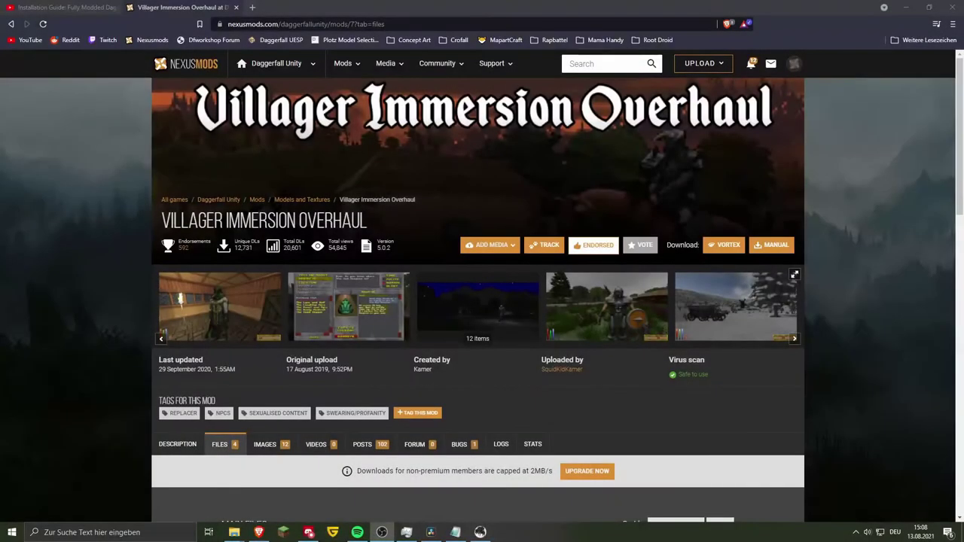
# Step: On the Villager Immersion Overhaul page in the browser, view the first gallery image and close the viewer
pyautogui.moveTo(161, 220); pyautogui.dragTo(372, 218)
pyautogui.click(372, 219)
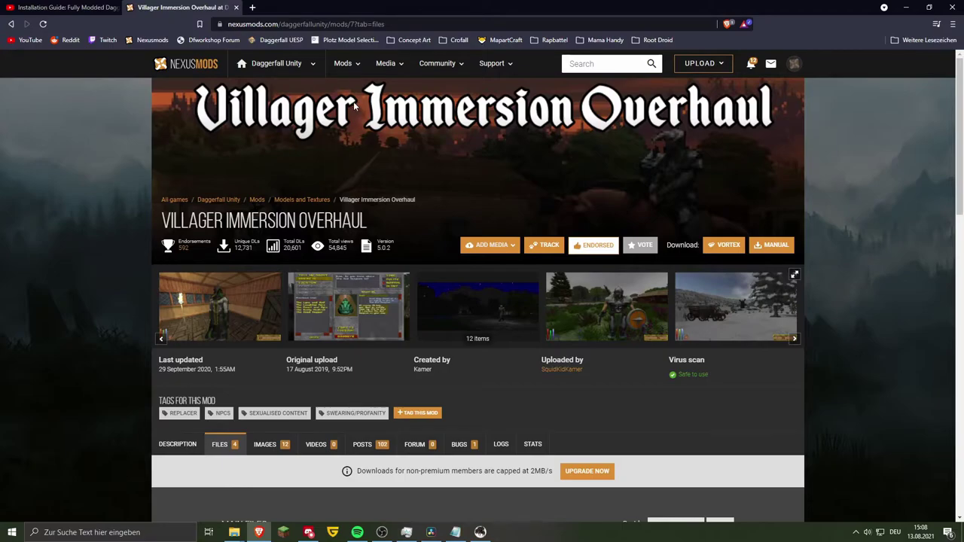
pyautogui.click(225, 306)
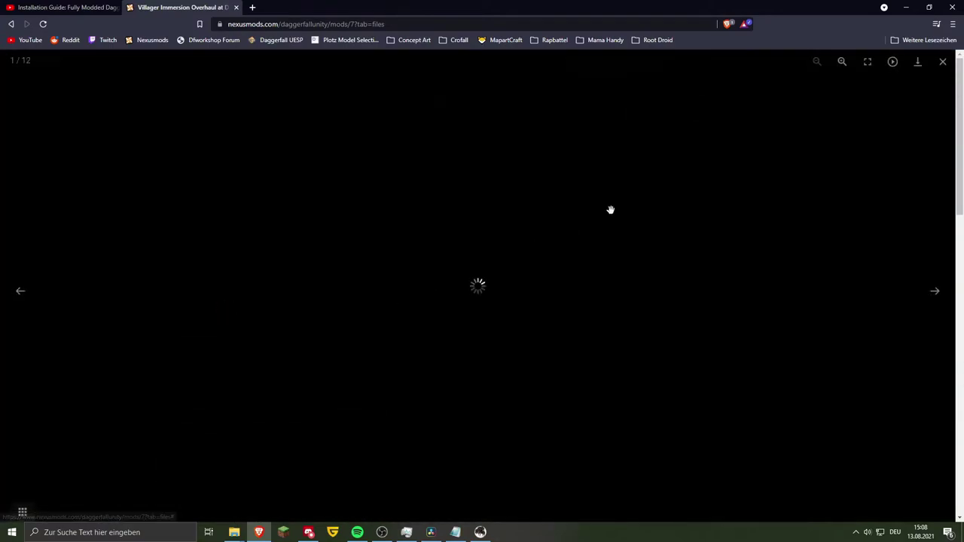
pyautogui.click(943, 61)
# Step: Read the descriptions of the BandAid Edition main file and the optional VIO Sprites V1 file
pyautogui.scroll(-3, 534, 239)
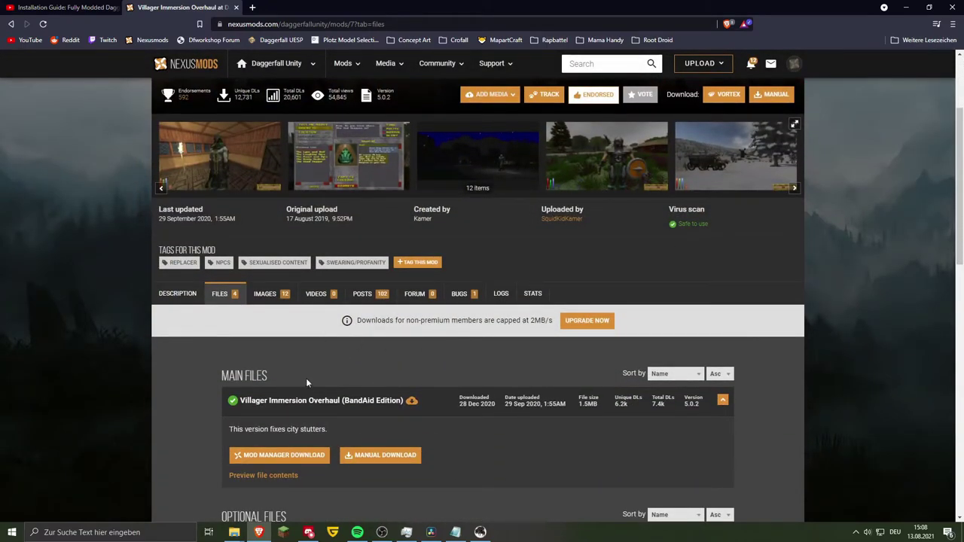
pyautogui.scroll(-2, 370, 360)
pyautogui.moveTo(229, 420); pyautogui.dragTo(495, 421)
pyautogui.click(496, 423)
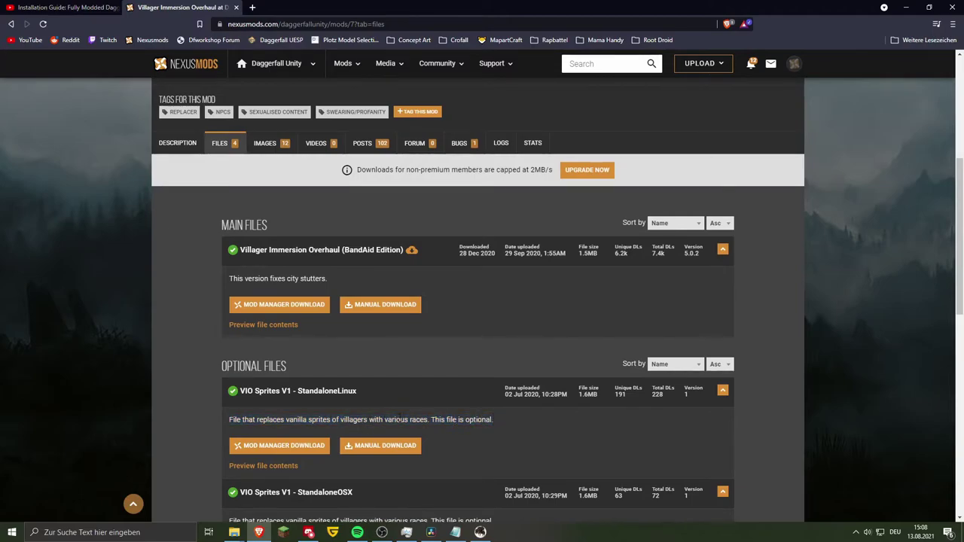
pyautogui.moveTo(223, 272); pyautogui.dragTo(332, 274)
pyautogui.click(333, 275)
pyautogui.moveTo(227, 279); pyautogui.dragTo(358, 281)
pyautogui.click(359, 280)
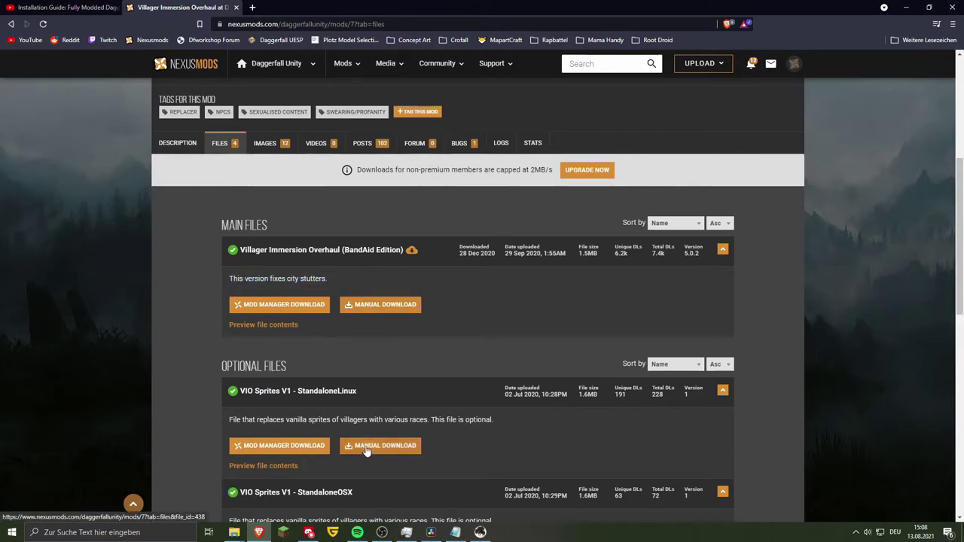
# Step: Examine the optional StandaloneWindows sprites file and compare it with the main Villager Immersion Overhaul file
pyautogui.scroll(-2, 459, 424)
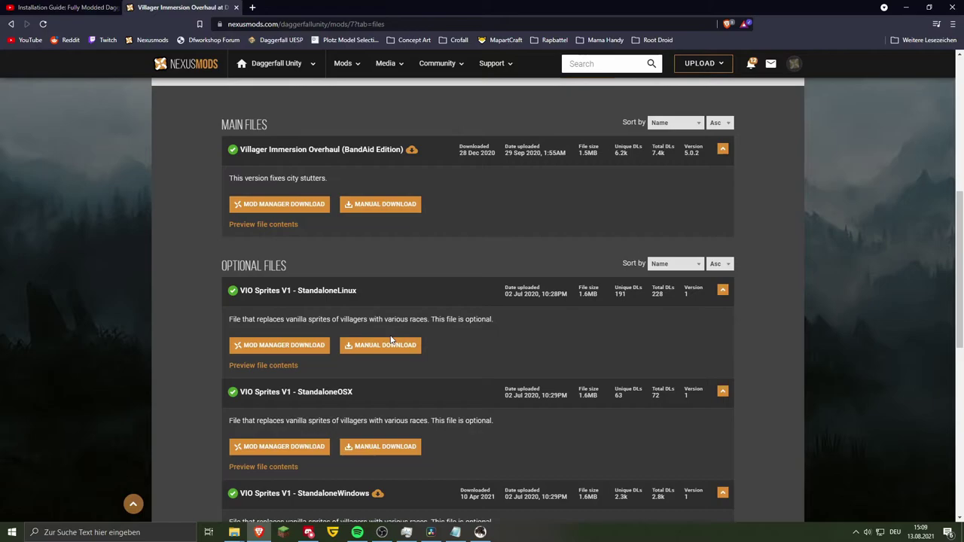
pyautogui.scroll(-2, 370, 344)
pyautogui.moveTo(297, 423); pyautogui.dragTo(446, 423)
pyautogui.click(434, 429)
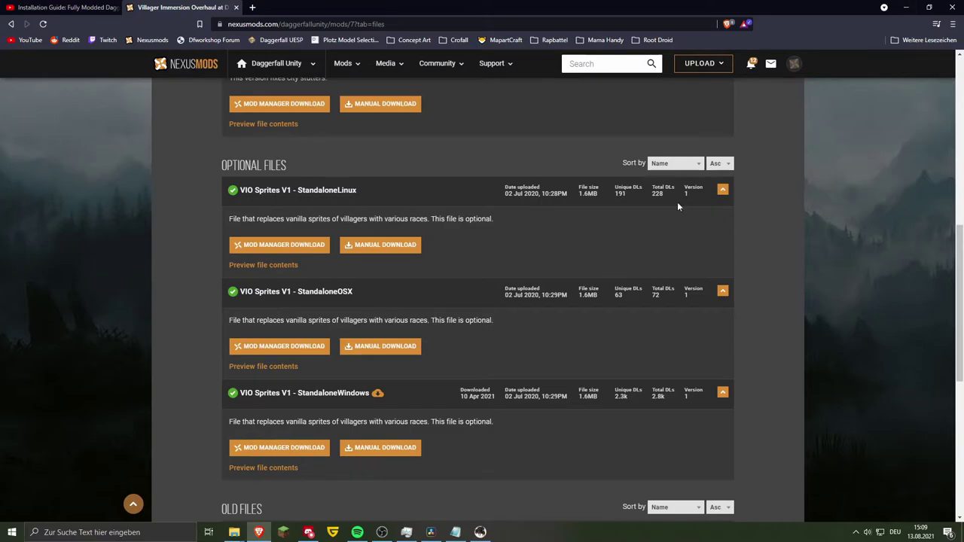
pyautogui.scroll(2, 452, 221)
pyautogui.moveTo(237, 170); pyautogui.dragTo(328, 179)
pyautogui.click(358, 172)
pyautogui.scroll(6, 339, 203)
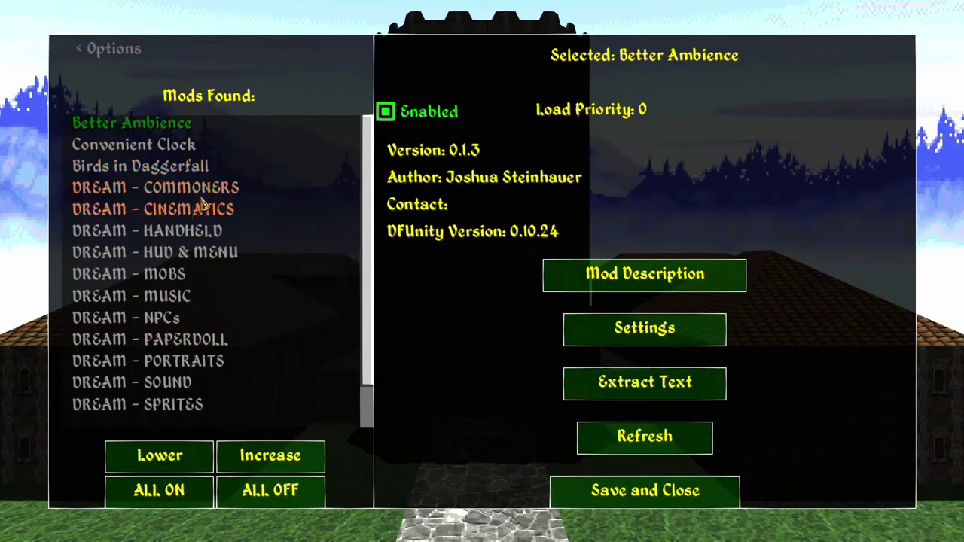
# Step: Select DREAM - COMMONERS in the game's list of found mods
pyautogui.click(203, 190)
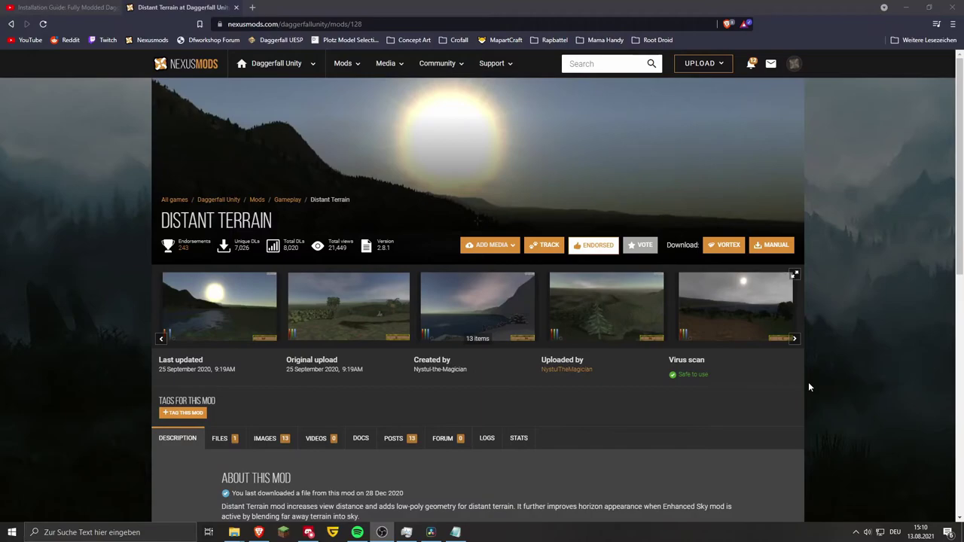
# Step: On the Distant Terrain page in the browser, view the first three gallery screenshots and close the viewer
pyautogui.scroll(-1, 771, 397)
pyautogui.scroll(1, 771, 397)
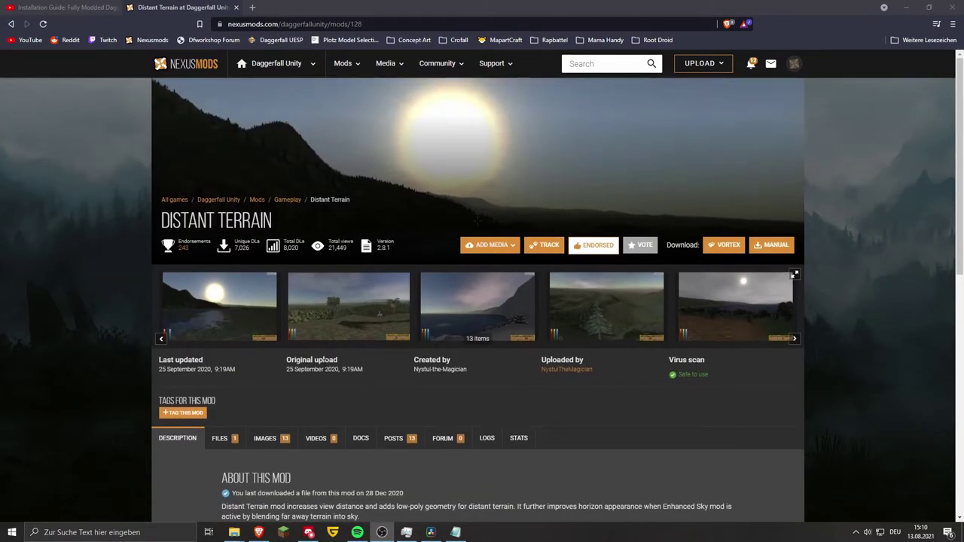
pyautogui.click(234, 310)
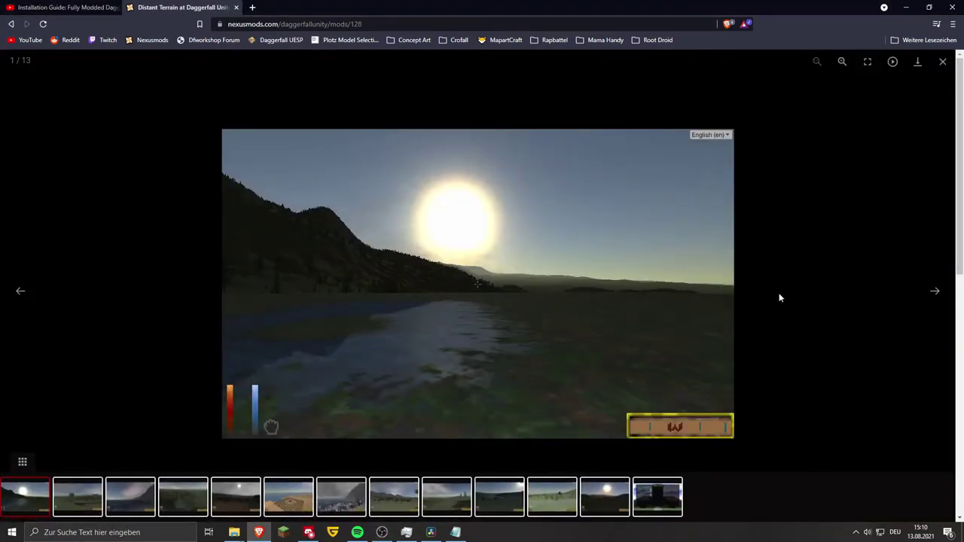
pyautogui.click(934, 291)
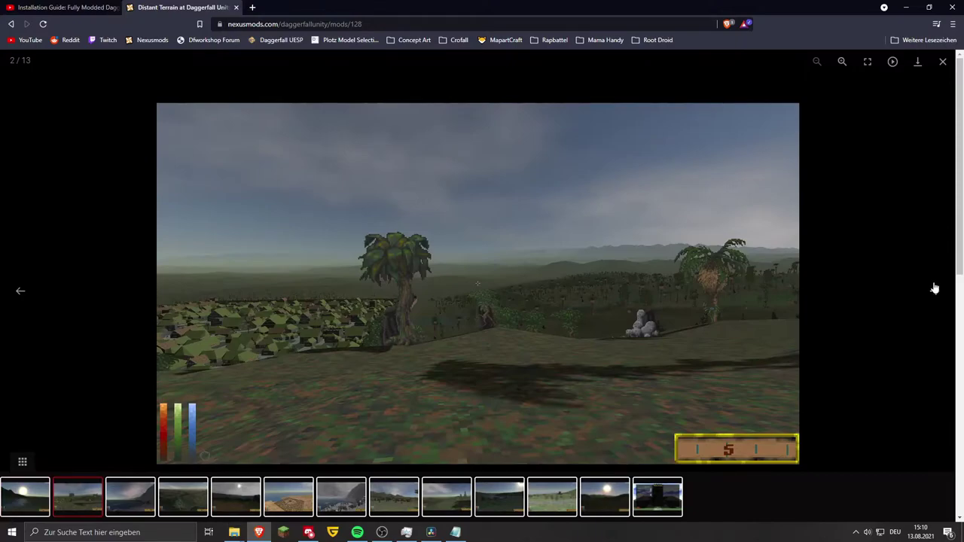
pyautogui.click(935, 290)
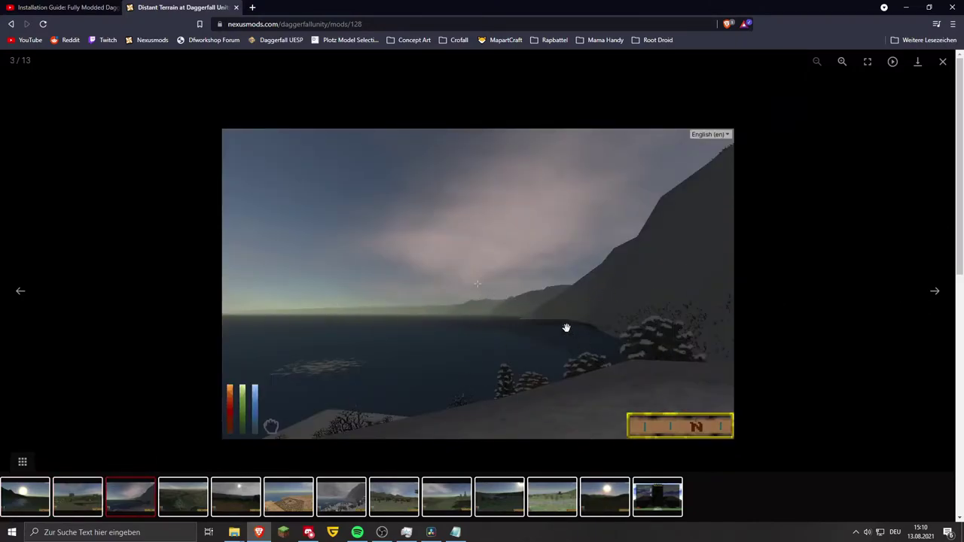
pyautogui.click(942, 61)
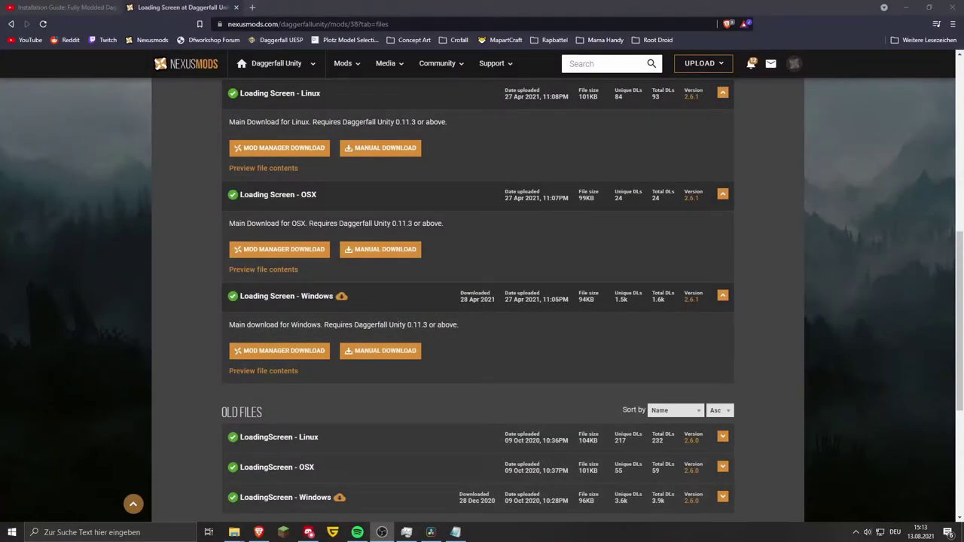
# Step: Return to the top of the Loading Screen mod page and browse all its gallery images
pyautogui.click(133, 503)
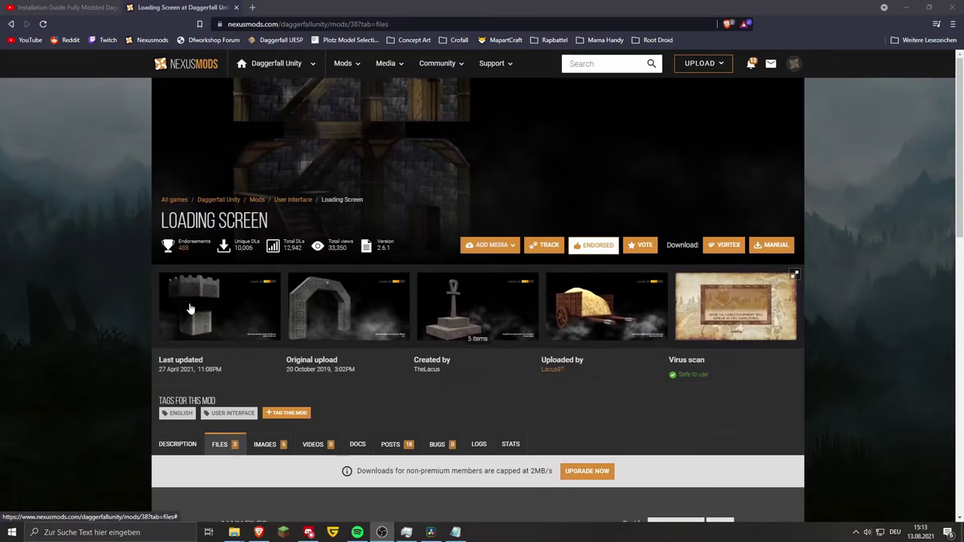
pyautogui.click(195, 307)
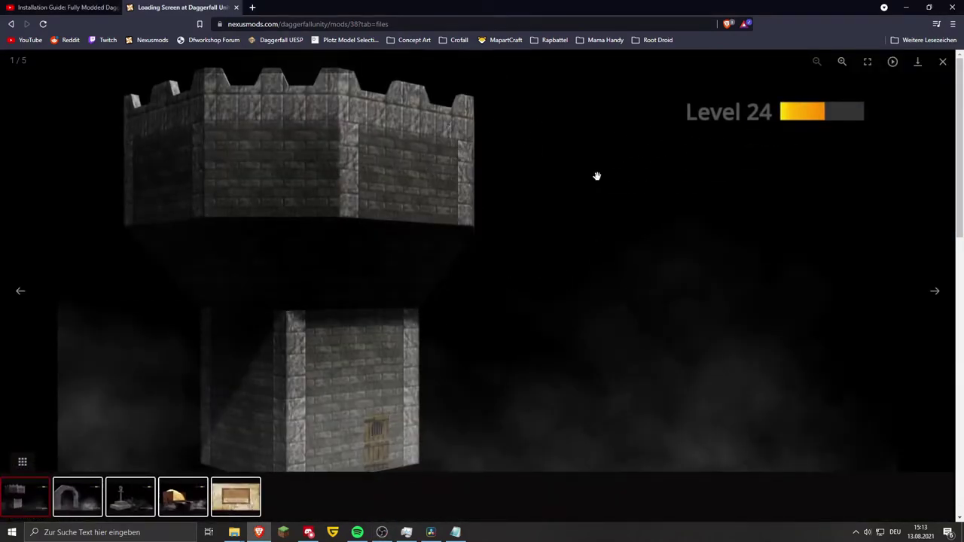
pyautogui.click(934, 290)
pyautogui.click(934, 290)
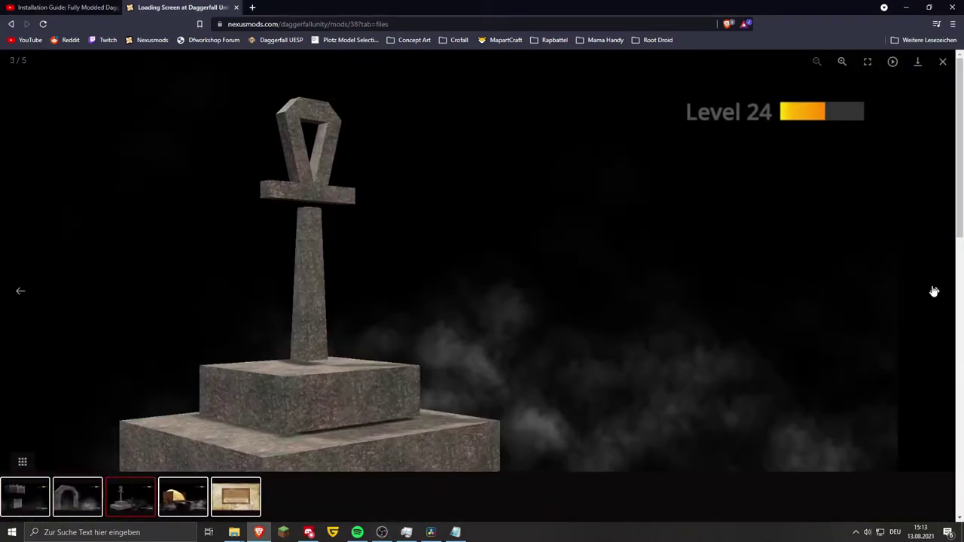
pyautogui.click(934, 291)
pyautogui.click(933, 291)
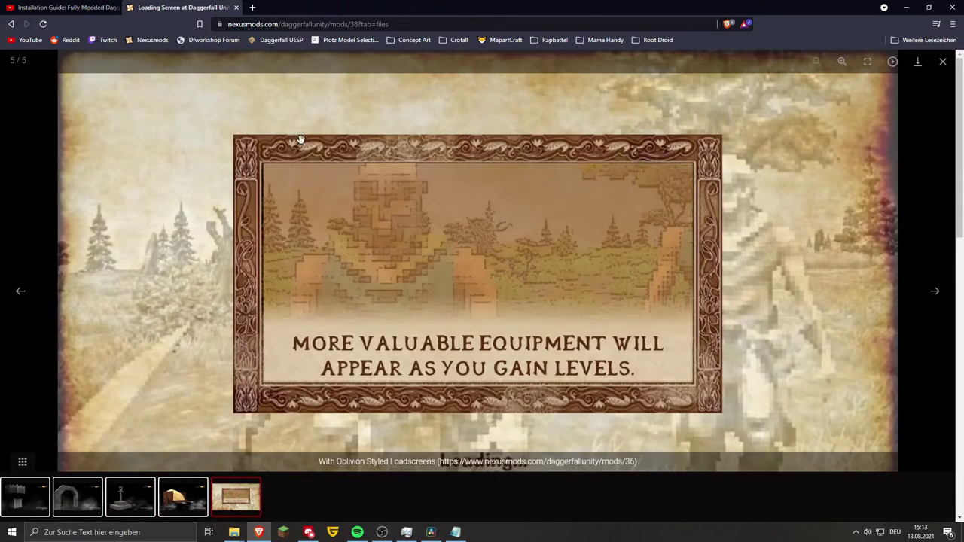
pyautogui.click(938, 298)
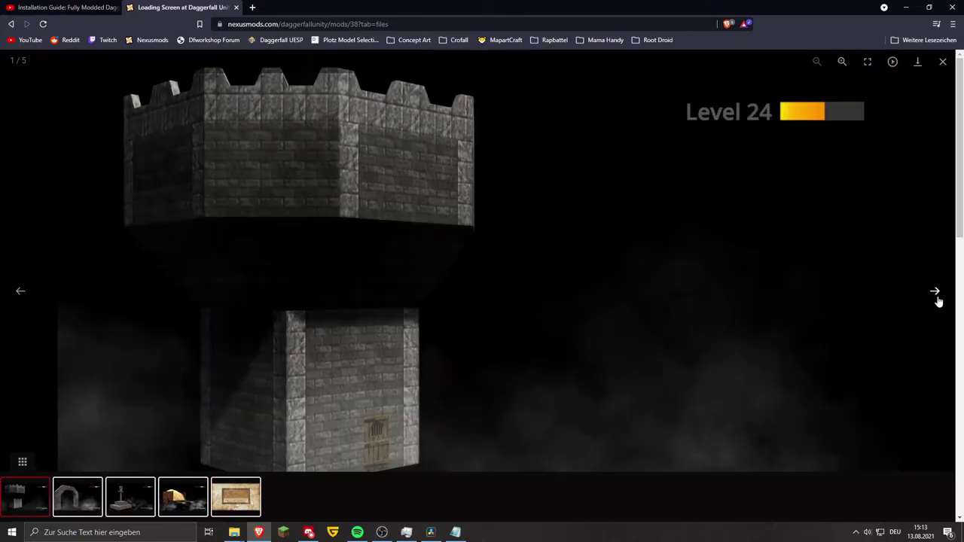
pyautogui.click(938, 299)
pyautogui.click(937, 297)
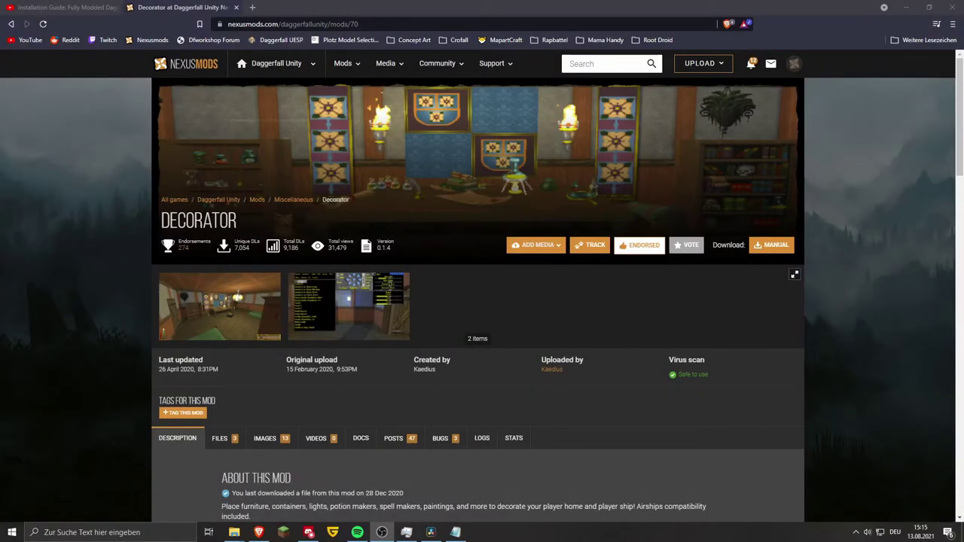
# Step: Open the first gallery screenshot of the Decorator mod
pyautogui.click(257, 312)
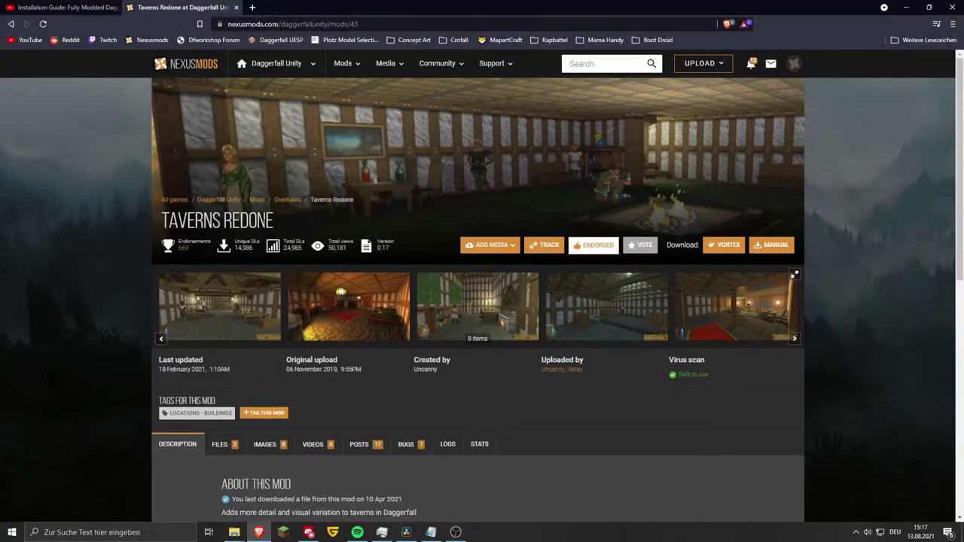
# Step: On the Taverns Redone page, open the second gallery screenshot and go back to the first one
pyautogui.moveTo(234, 220); pyautogui.dragTo(223, 220)
pyautogui.click(258, 220)
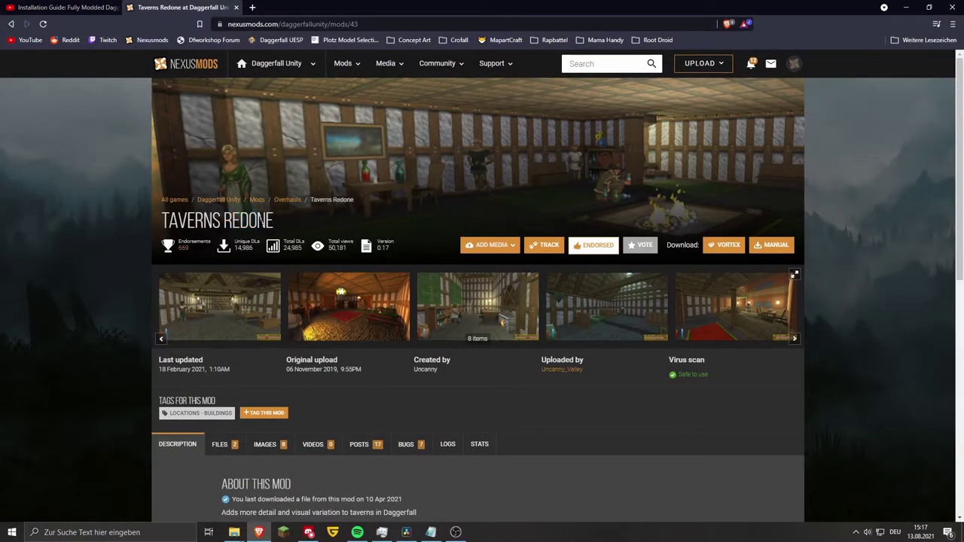
pyautogui.click(336, 302)
pyautogui.click(21, 291)
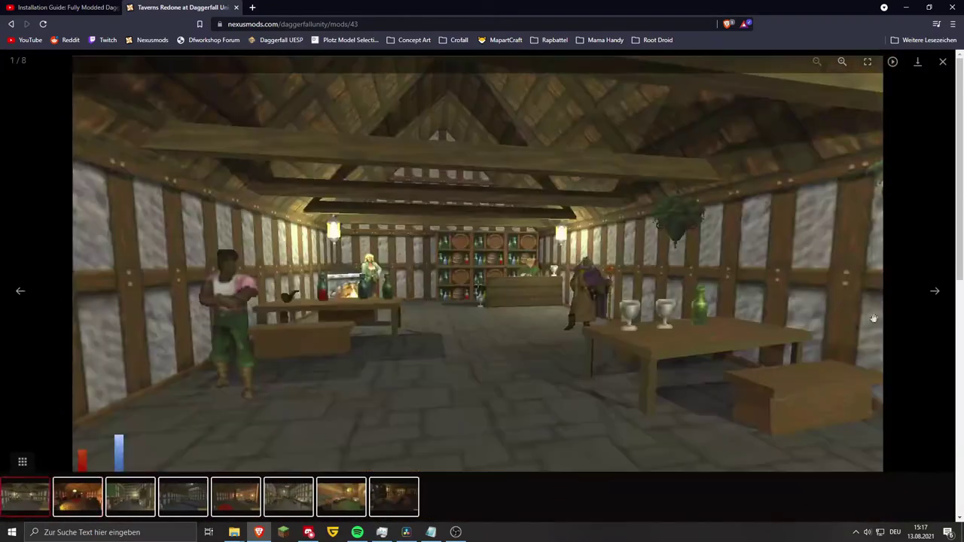
# Step: View the second Taverns Redone gallery screenshot, close the viewer and open the mod's file list
pyautogui.click(934, 292)
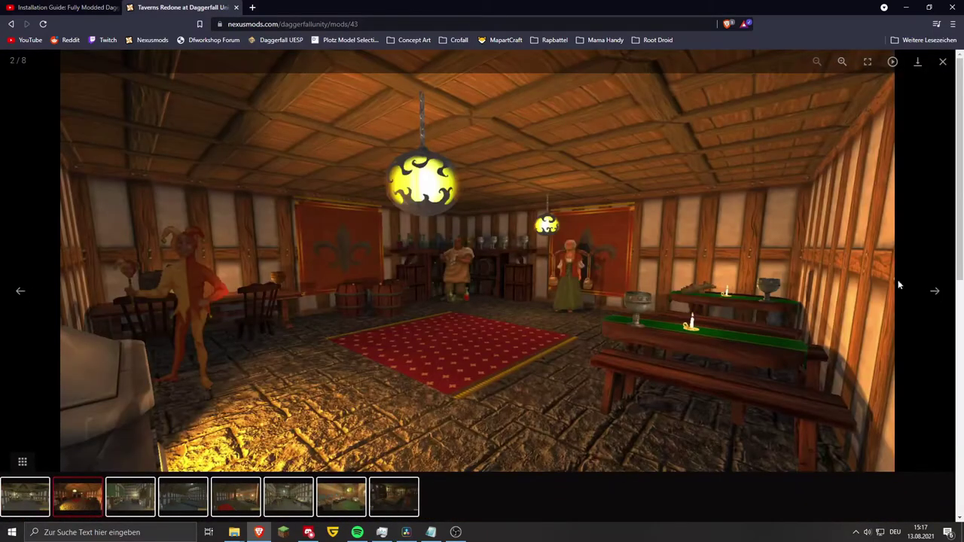
pyautogui.click(944, 62)
pyautogui.click(219, 444)
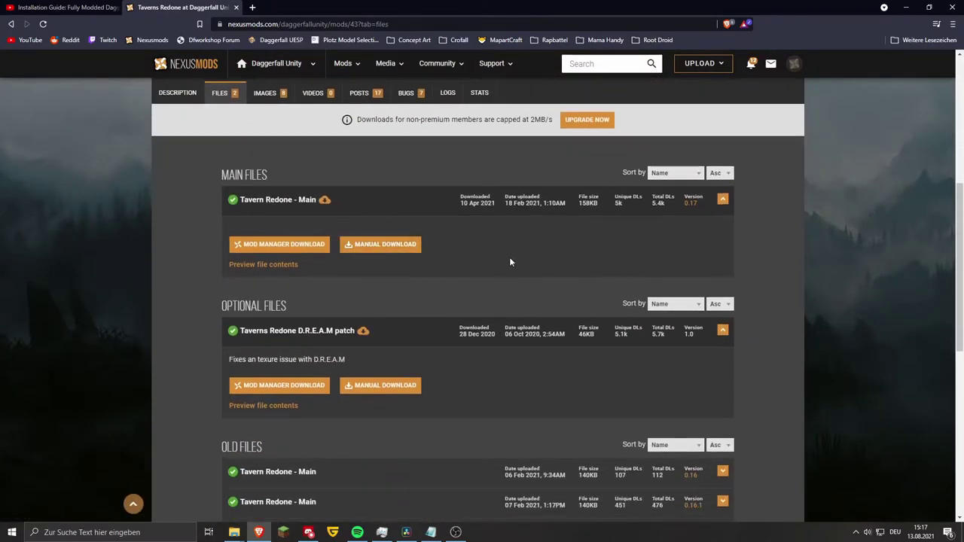
# Step: Highlight and read the description of the optional Taverns Redone D.R.E.A.M patch in the file list
pyautogui.scroll(-1, 497, 279)
pyautogui.scroll(-1, 496, 280)
pyautogui.moveTo(233, 259); pyautogui.dragTo(352, 262)
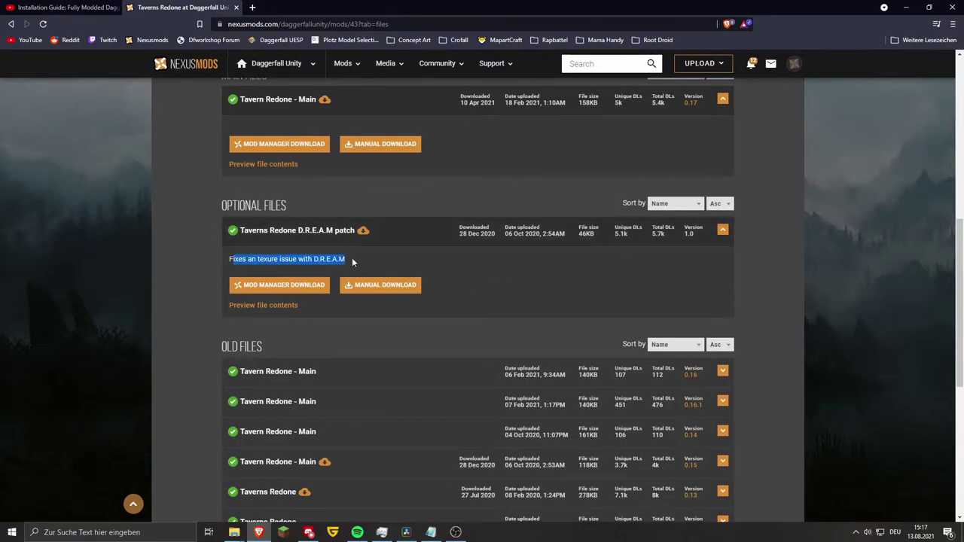
pyautogui.moveTo(238, 259); pyautogui.dragTo(349, 263)
pyautogui.tripleClick(374, 257)
pyautogui.click(375, 258)
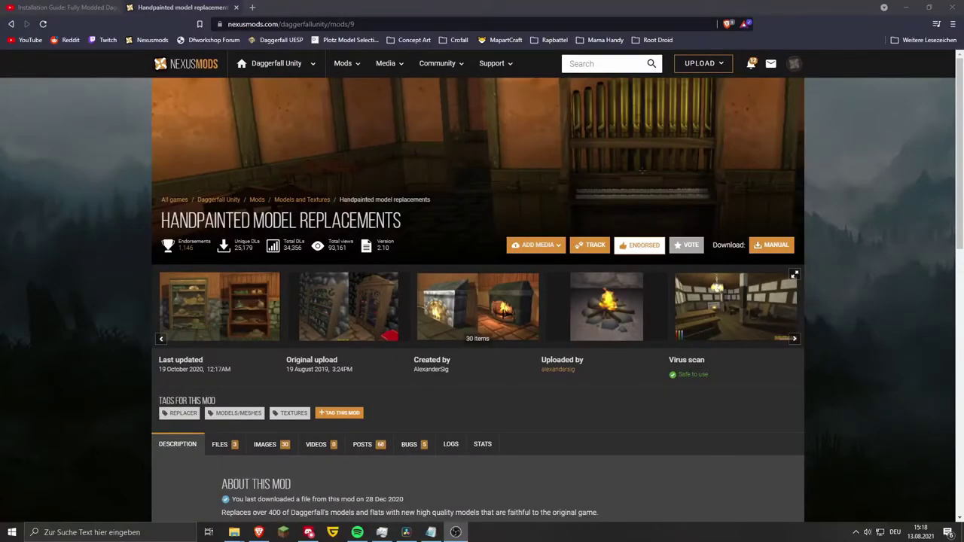
# Step: View the second and third gallery images of Handpainted Model Replacements and close the viewer
pyautogui.click(262, 320)
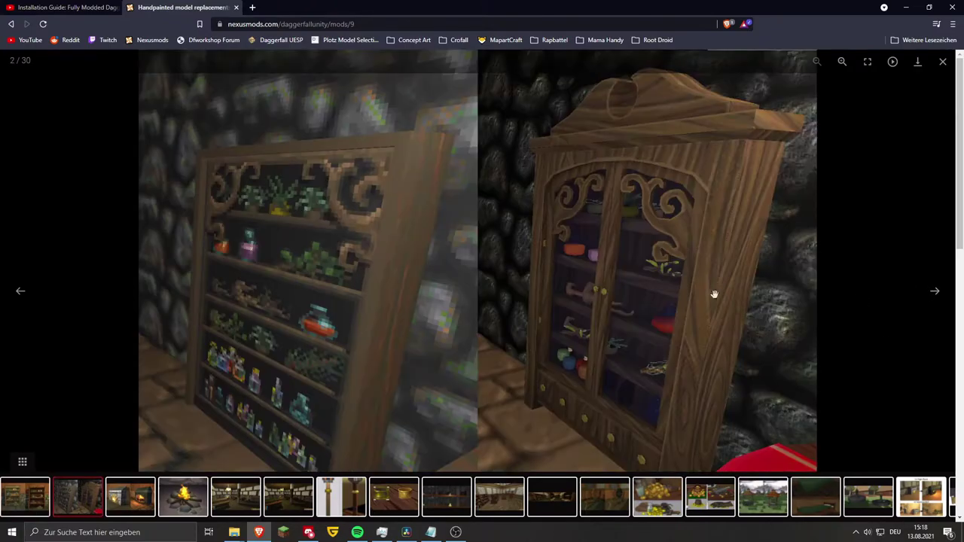
pyautogui.click(936, 292)
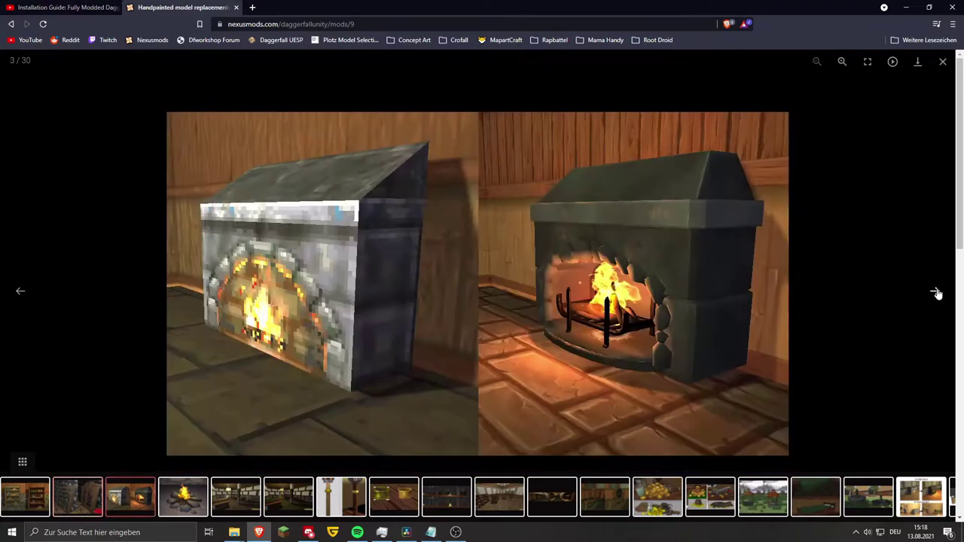
pyautogui.click(943, 63)
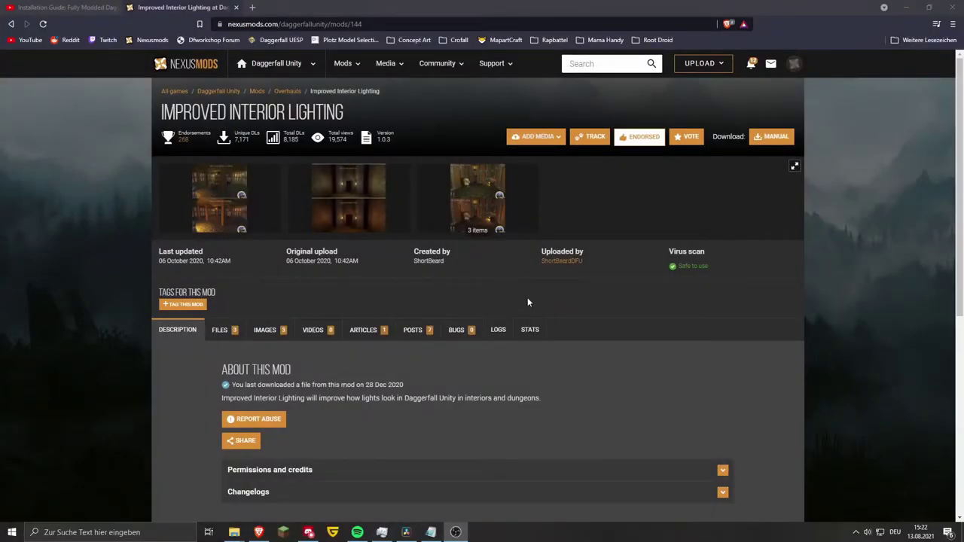
# Step: View the first before-and-after screenshot of Improved Interior Lighting, close it and highlight the mod's short description
pyautogui.click(213, 216)
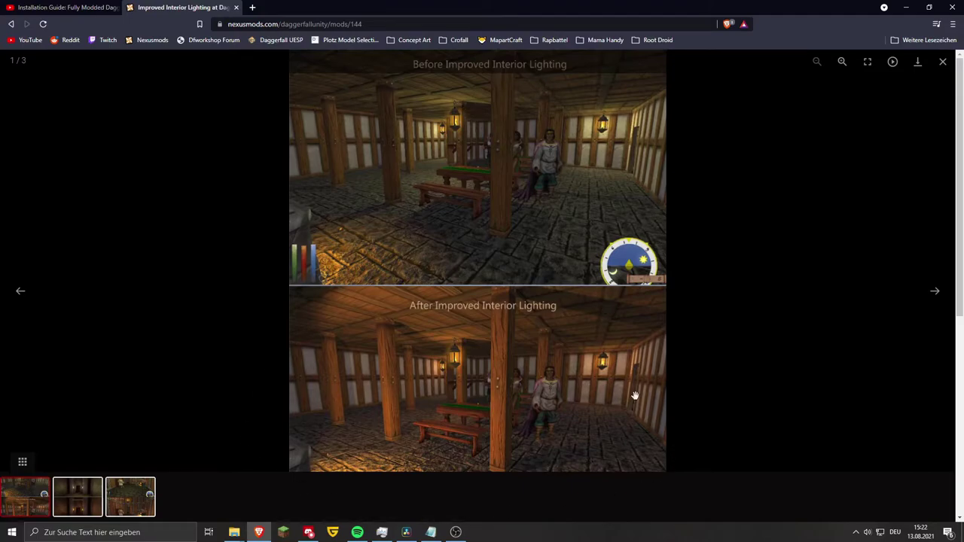
pyautogui.click(943, 61)
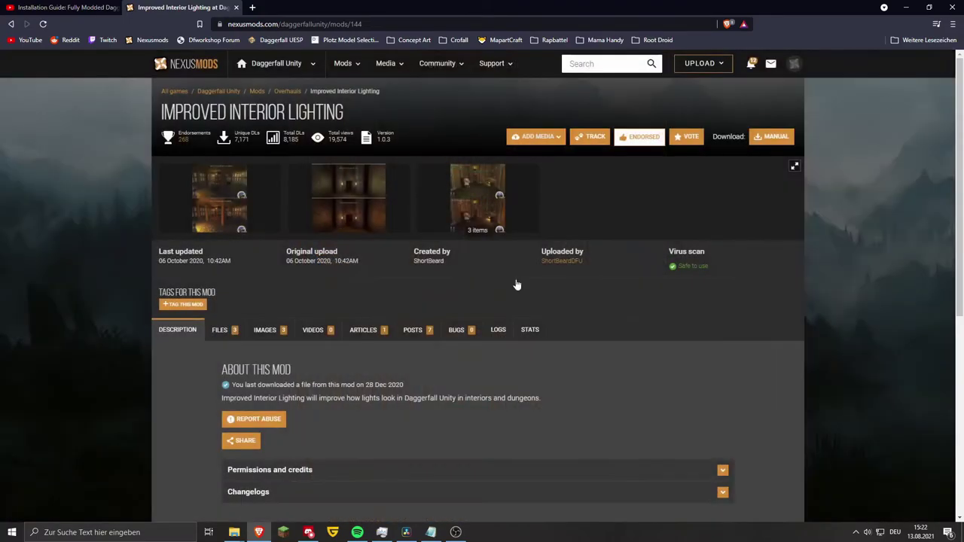
pyautogui.moveTo(540, 398); pyautogui.dragTo(369, 397)
pyautogui.tripleClick(368, 398)
pyautogui.click(407, 401)
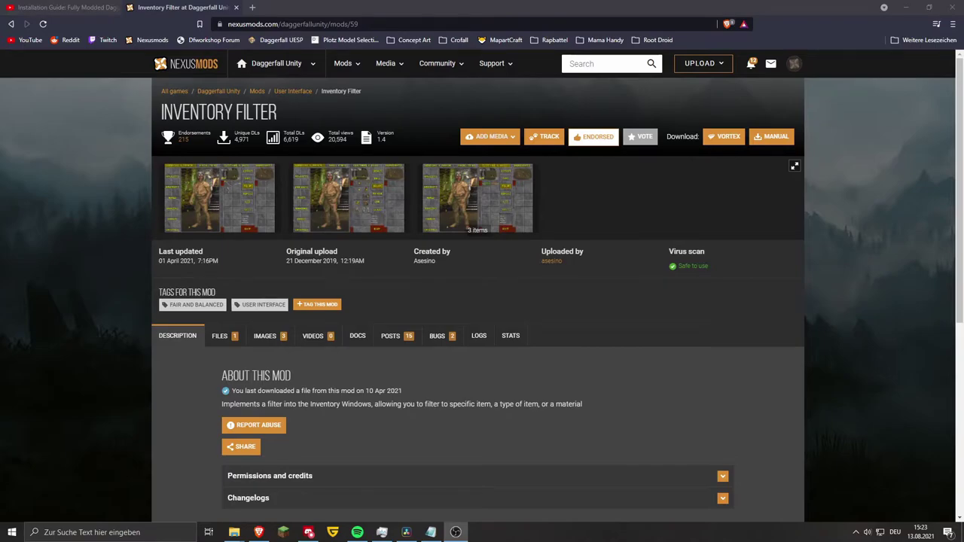
# Step: Open the first gallery screenshot on both the Inventory Filter page and the Mountains and Hills page
pyautogui.click(248, 216)
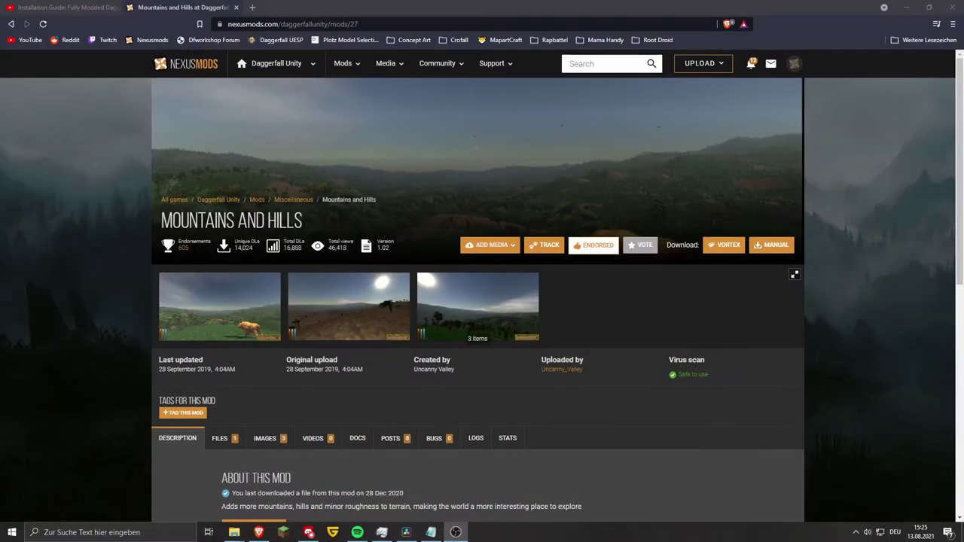
pyautogui.click(241, 325)
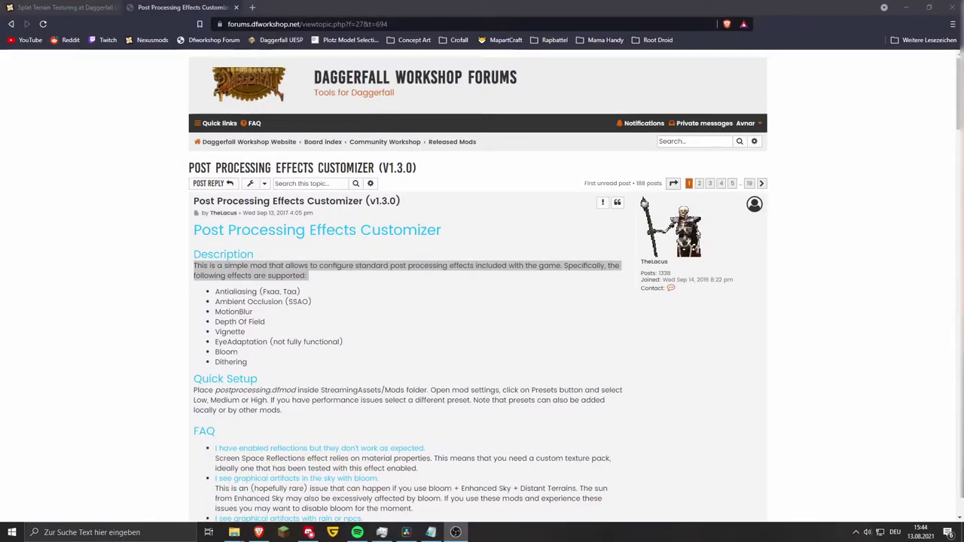
# Step: Highlight the Post Processing Effects Customizer description through Ambient Occlusion (SSAO) and look over the setup, FAQ and downloads sections
pyautogui.click(193, 270)
pyautogui.moveTo(193, 269); pyautogui.dragTo(319, 302)
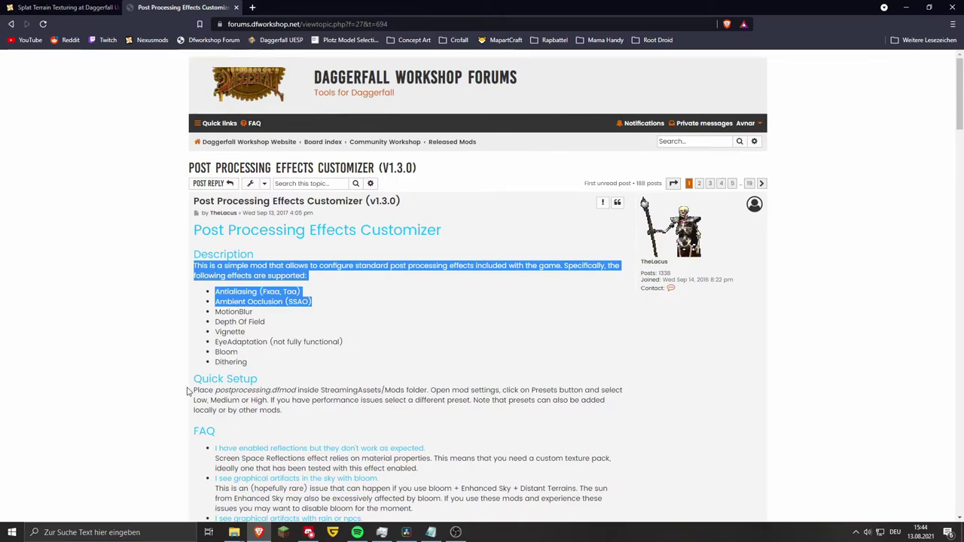
pyautogui.scroll(-2, 188, 391)
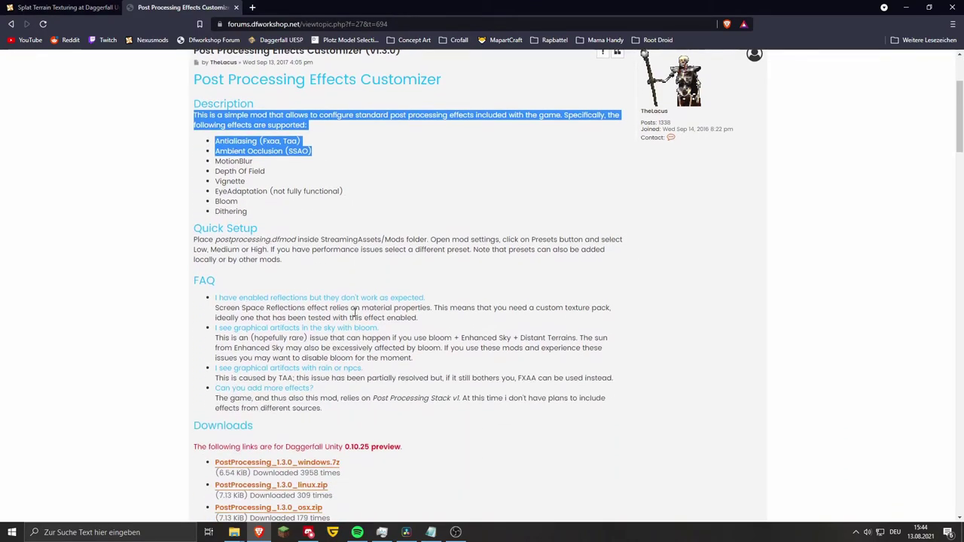
pyautogui.scroll(1, 356, 174)
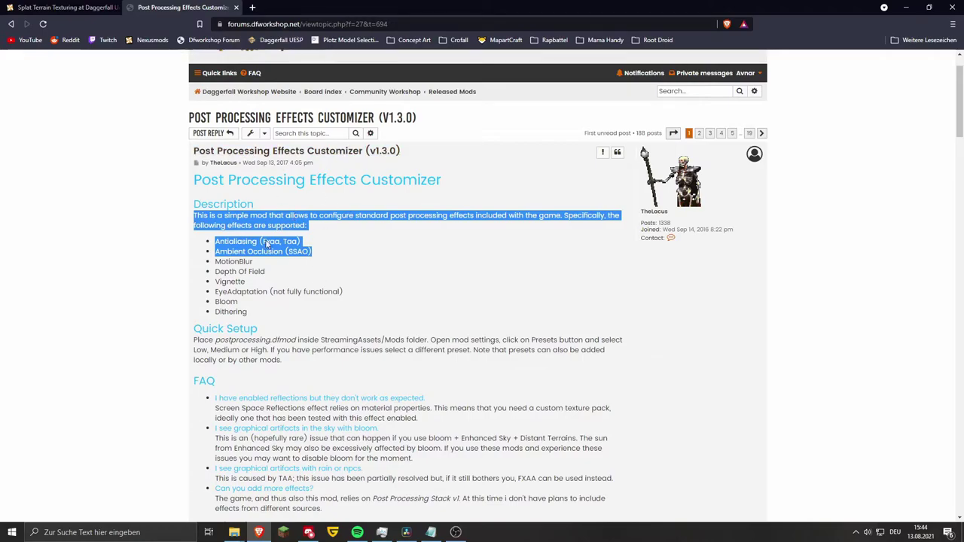
# Step: Switch to the Splat Terrain Texturing mod page, look over its header area and highlight the mod title
pyautogui.click(11, 8)
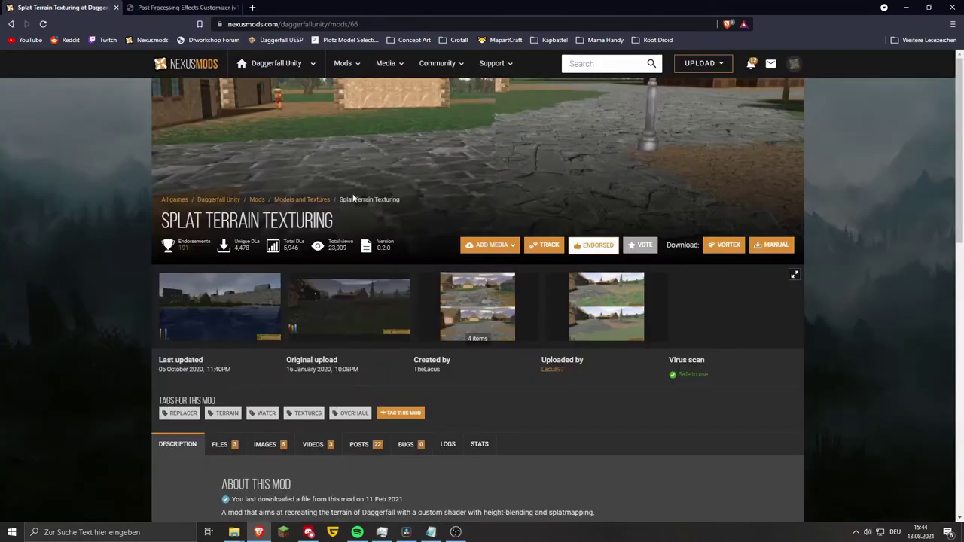
pyautogui.scroll(-1, 370, 226)
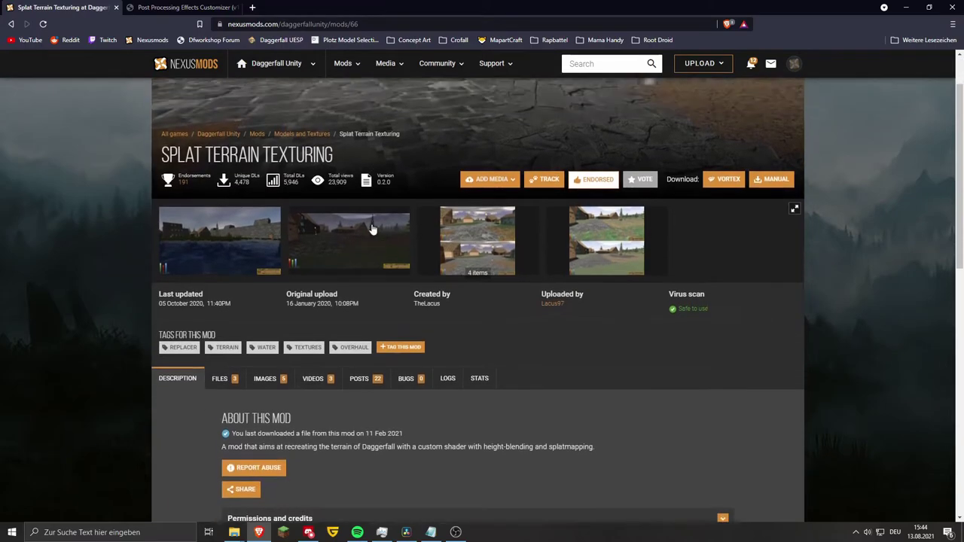
pyautogui.scroll(1, 371, 226)
pyautogui.moveTo(160, 220); pyautogui.dragTo(335, 232)
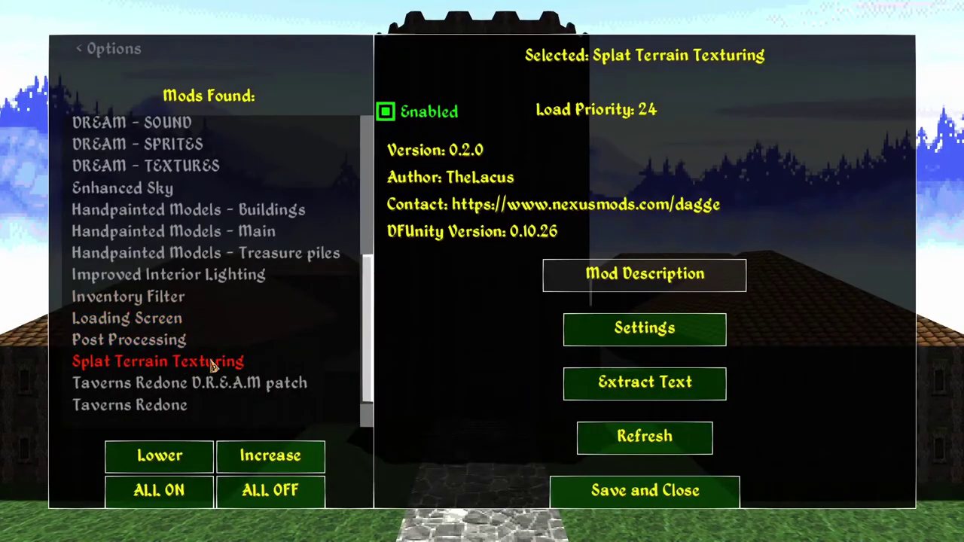
# Step: In Daggerfall Unity, review the Splat Terrain Texturing settings, set the reflection quality to High and save them
pyautogui.click(712, 334)
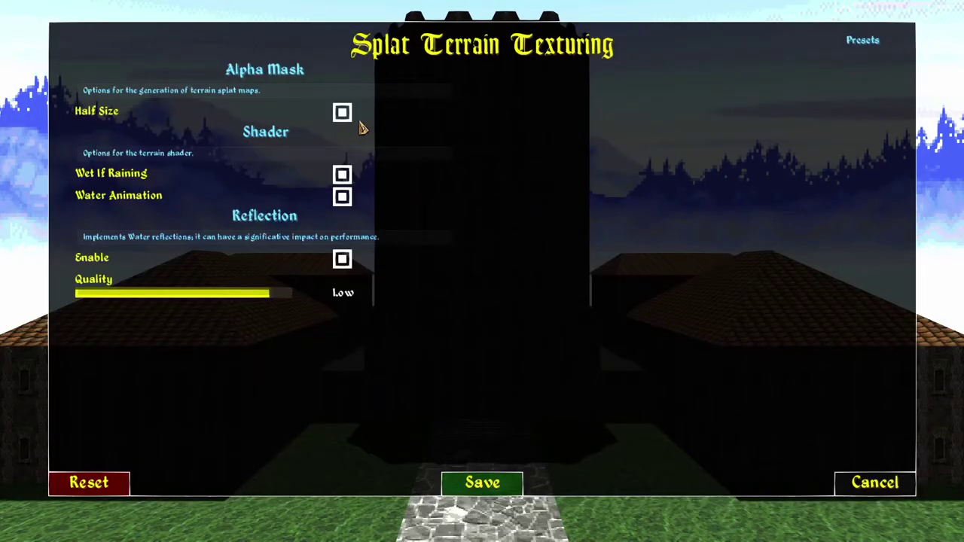
pyautogui.moveTo(107, 123)
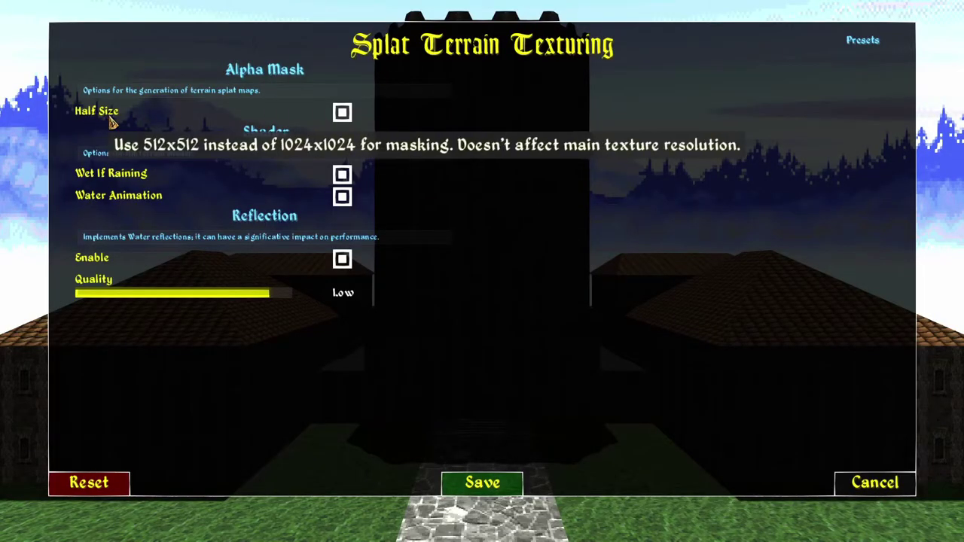
pyautogui.moveTo(143, 192)
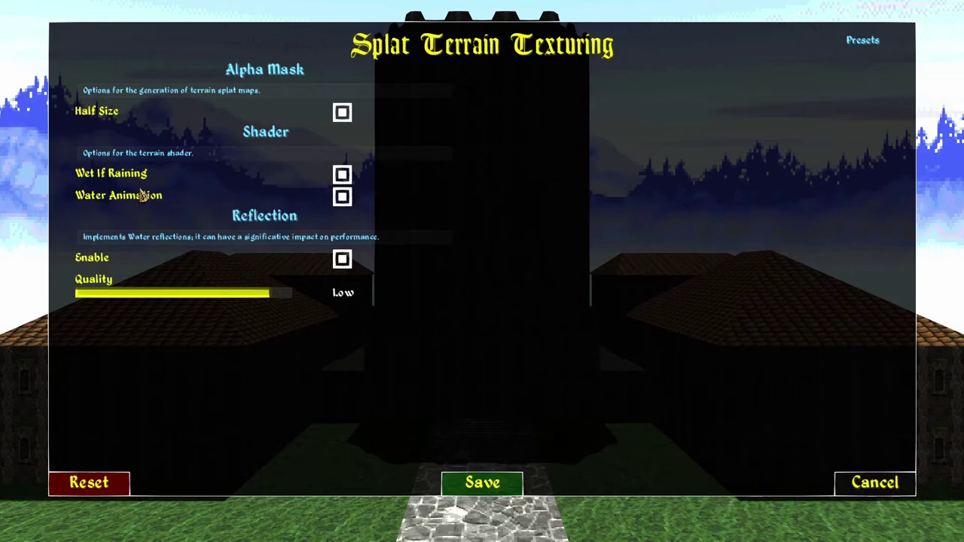
pyautogui.moveTo(118, 299)
pyautogui.mouseDown()
pyautogui.moveTo(155, 299)
pyautogui.moveTo(131, 301)
pyautogui.mouseUp()
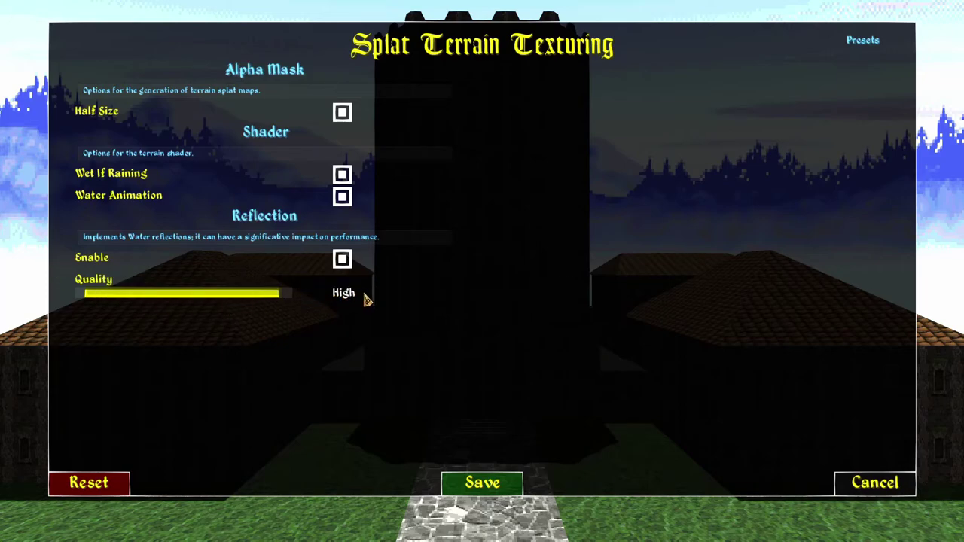
pyautogui.scroll(-1, 129, 301)
pyautogui.scroll(1, 135, 301)
pyautogui.moveTo(146, 304)
pyautogui.mouseDown()
pyautogui.moveTo(160, 305)
pyautogui.moveTo(143, 304)
pyautogui.mouseUp()
pyautogui.click(476, 486)
# Step: Open the Post Processing mod's settings, look through both pages and return to the antialiasing options
pyautogui.scroll(-1, 226, 370)
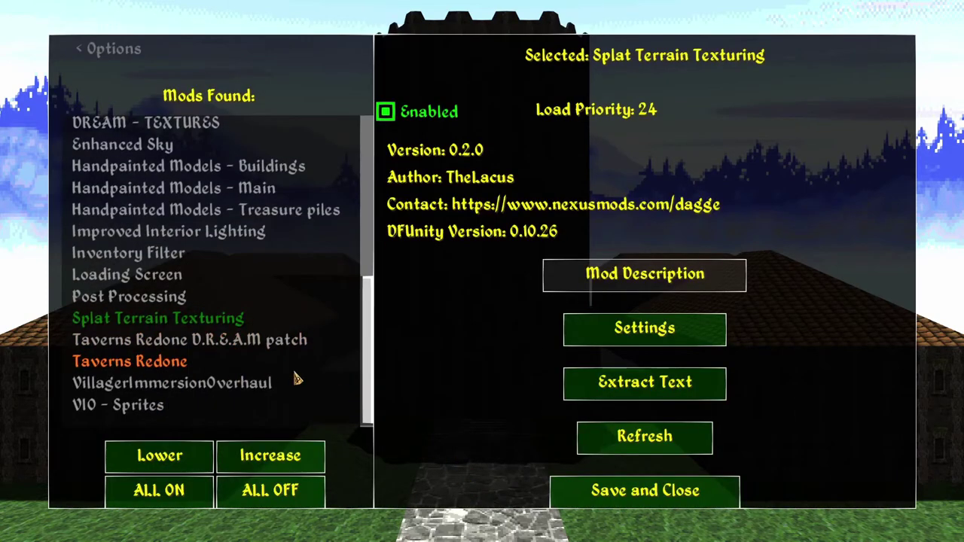
pyautogui.click(183, 300)
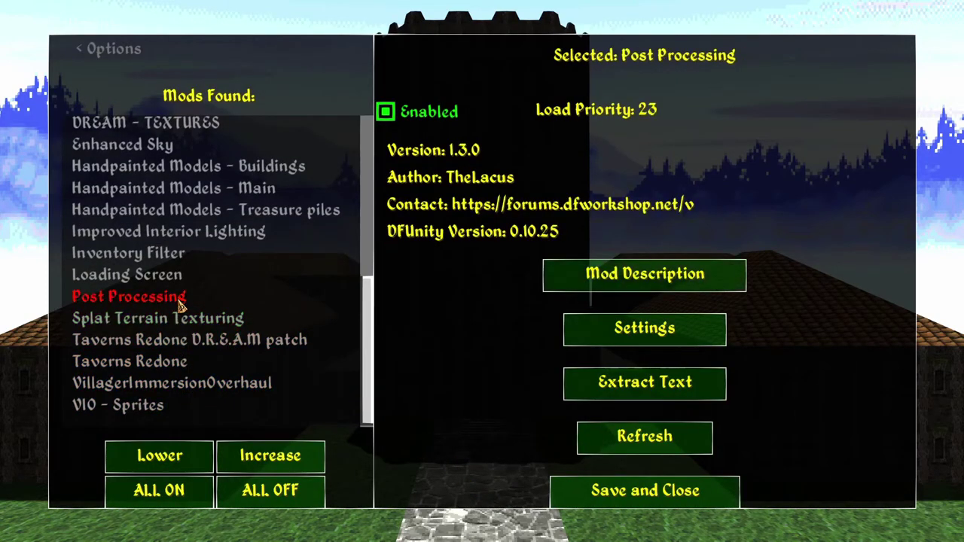
pyautogui.click(622, 336)
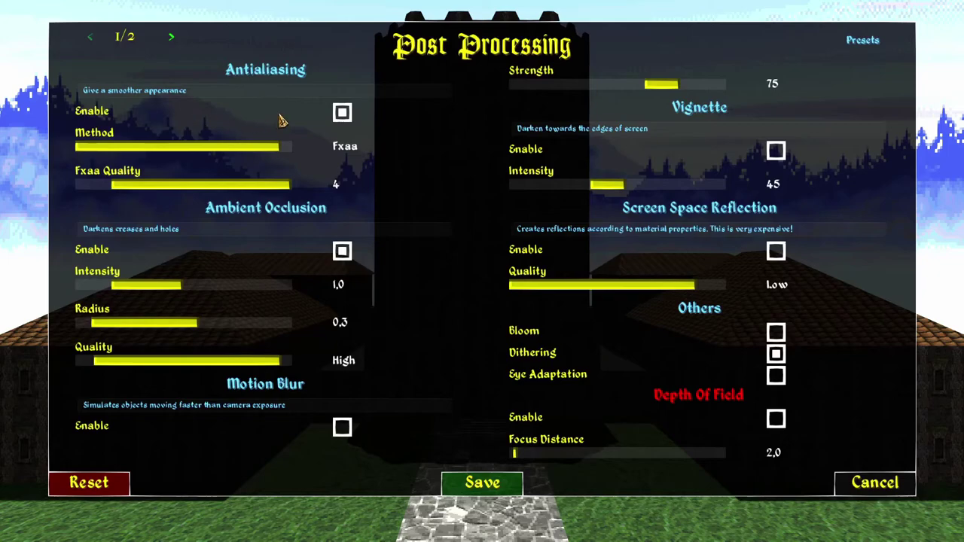
pyautogui.click(171, 39)
pyautogui.click(91, 37)
pyautogui.moveTo(234, 155); pyautogui.dragTo(198, 156)
# Step: Enable Screen Space Reflection in the Post Processing settings and adjust its quality slider
pyautogui.click(777, 255)
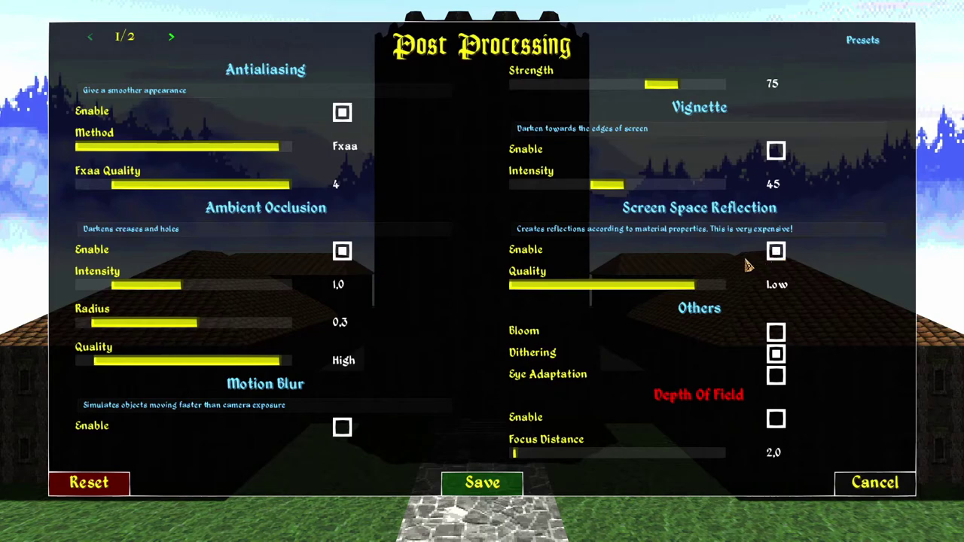
pyautogui.click(638, 290)
pyautogui.moveTo(637, 290)
pyautogui.mouseDown()
pyautogui.moveTo(620, 288)
pyautogui.moveTo(663, 304)
pyautogui.moveTo(641, 305)
pyautogui.mouseUp()
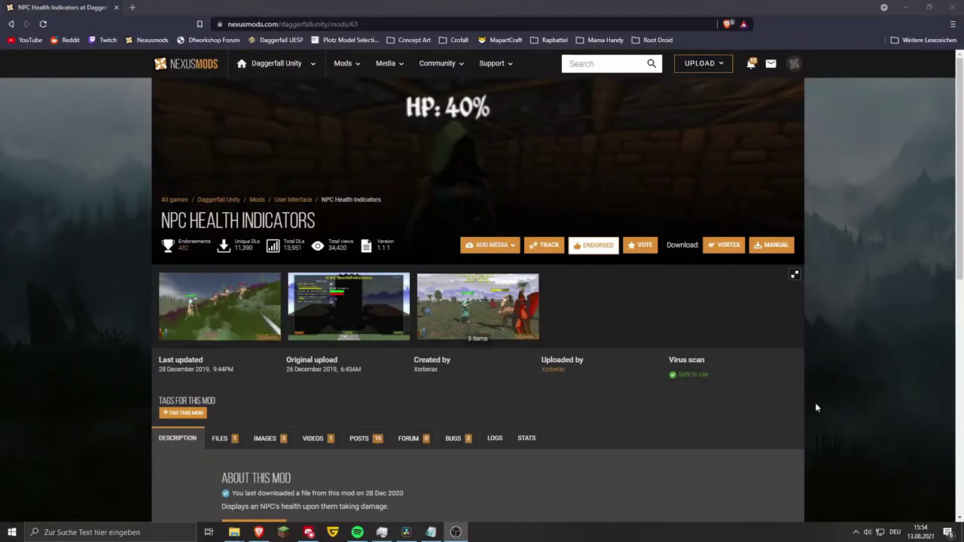
# Step: In the browser, view and close the first NPC Health Indicators screenshot, and open the first World Tooltips gallery image
pyautogui.click(218, 323)
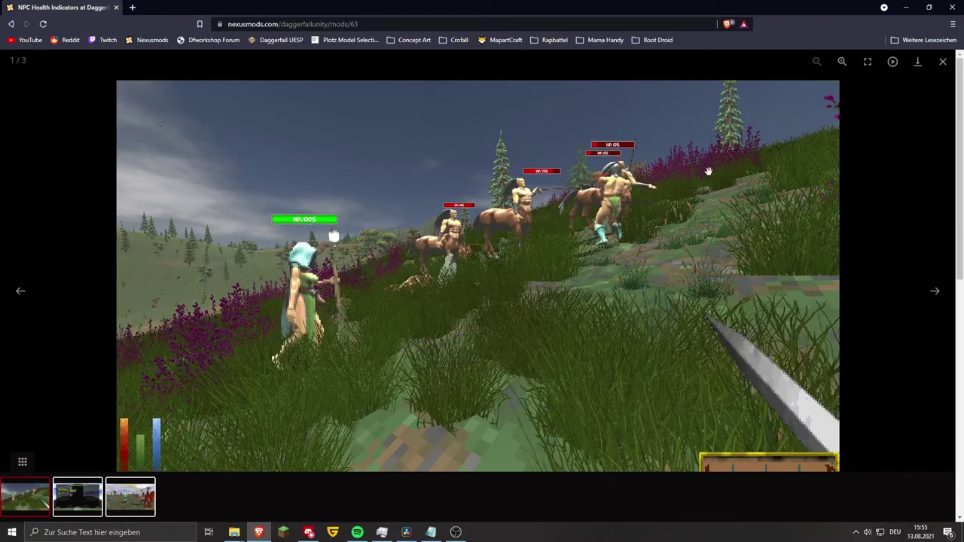
pyautogui.click(944, 63)
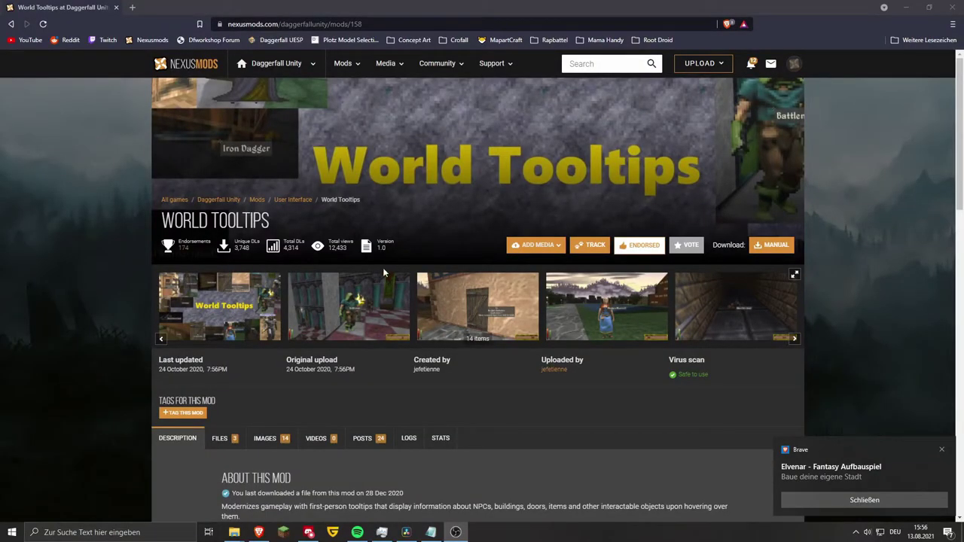
pyautogui.click(213, 297)
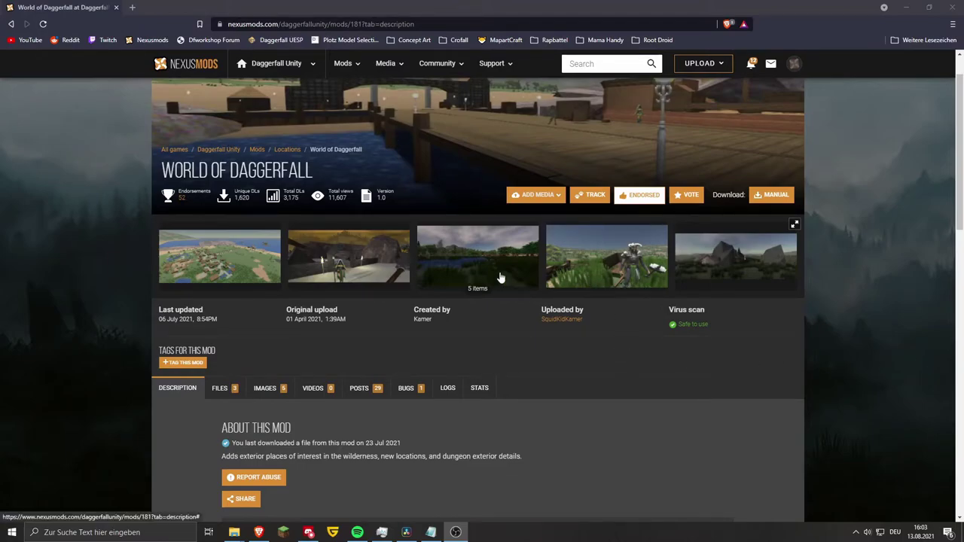
# Step: Open the third World of Daggerfall gallery screenshot and advance to the following one
pyautogui.click(490, 251)
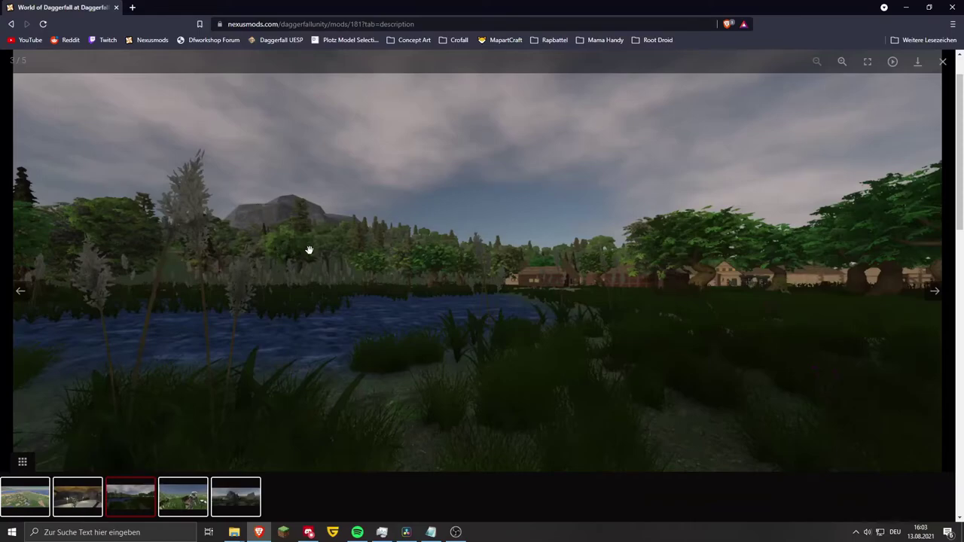
pyautogui.click(934, 292)
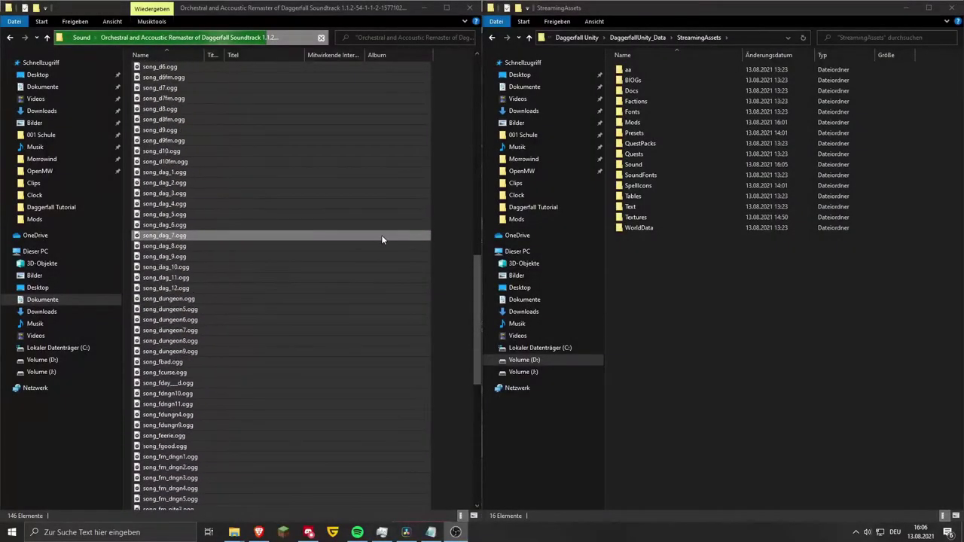
# Step: In File Explorer, select all song .ogg files in the Orchestral and Accoustic Remaster of Daggerfall Soundtrack folder, excluding Readme.txt
pyautogui.scroll(15, 391, 279)
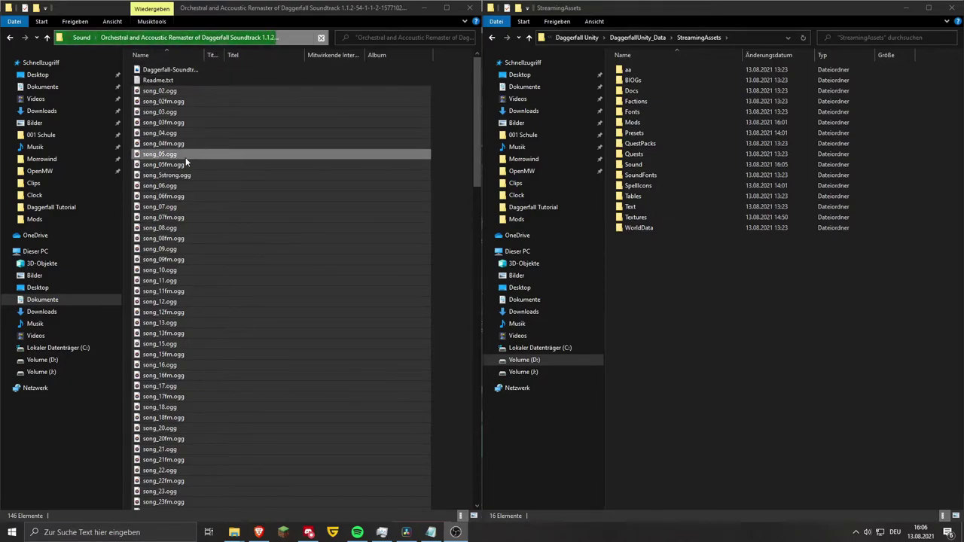
pyautogui.scroll(-17, 185, 226)
pyautogui.scroll(-18, 188, 301)
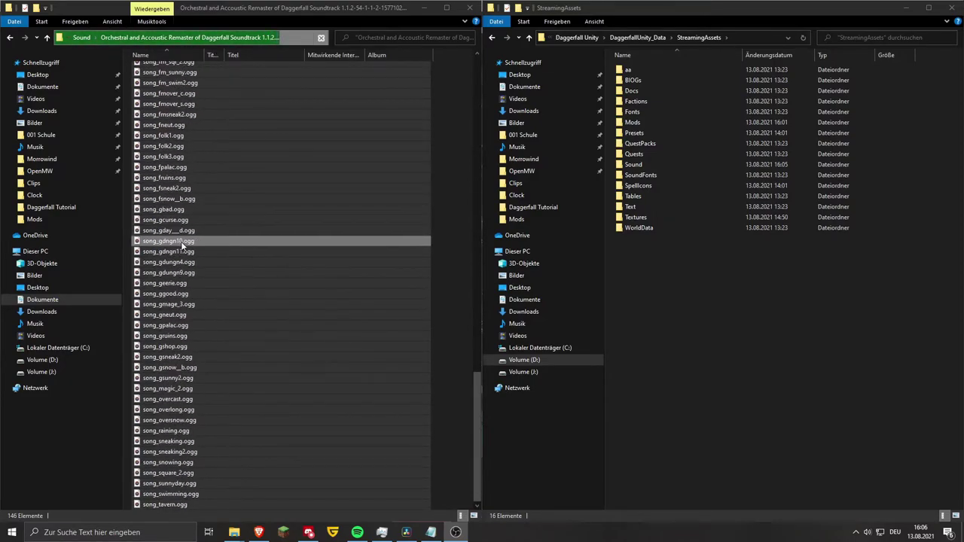
pyautogui.scroll(10, 220, 183)
pyautogui.hotkey('ctrl', 'a')
pyautogui.scroll(15, 239, 205)
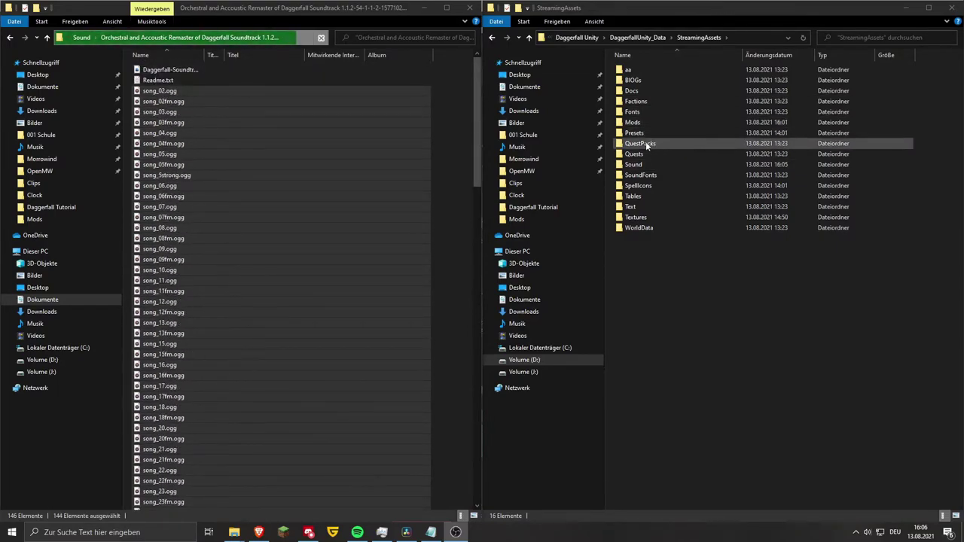
# Step: Open the Sound folder inside StreamingAssets and paste the selected soundtrack song .ogg files there
pyautogui.click(642, 165)
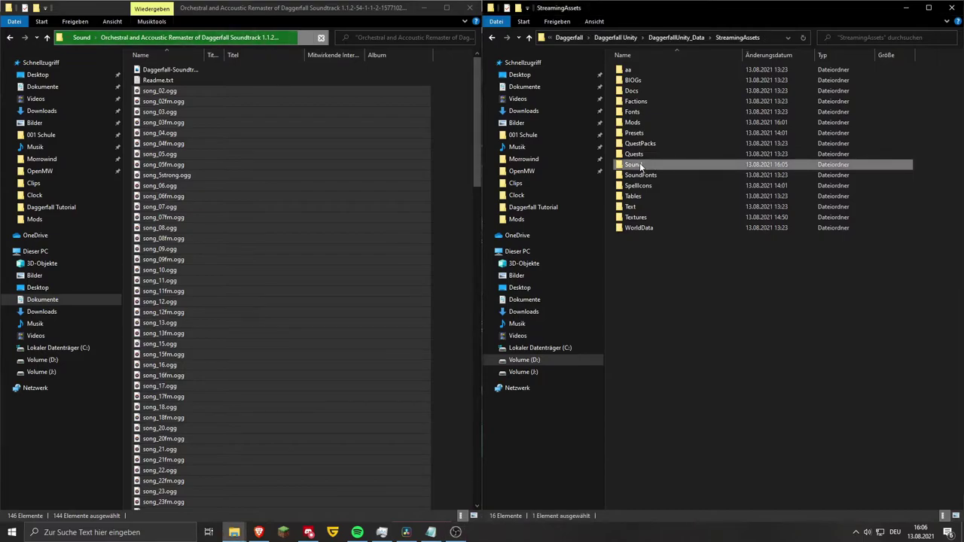
pyautogui.doubleClick(654, 163)
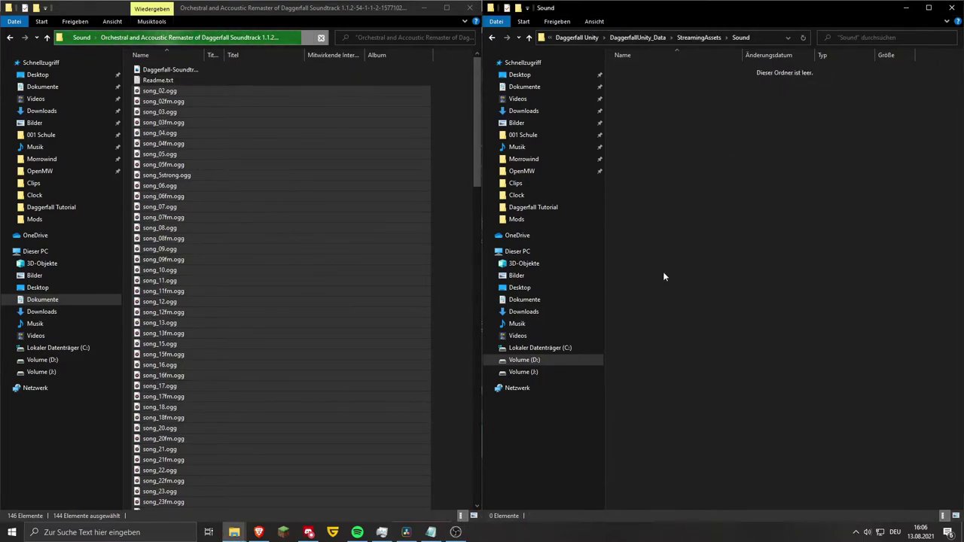
pyautogui.click(721, 275)
pyautogui.hotkey('ctrl', 'v')
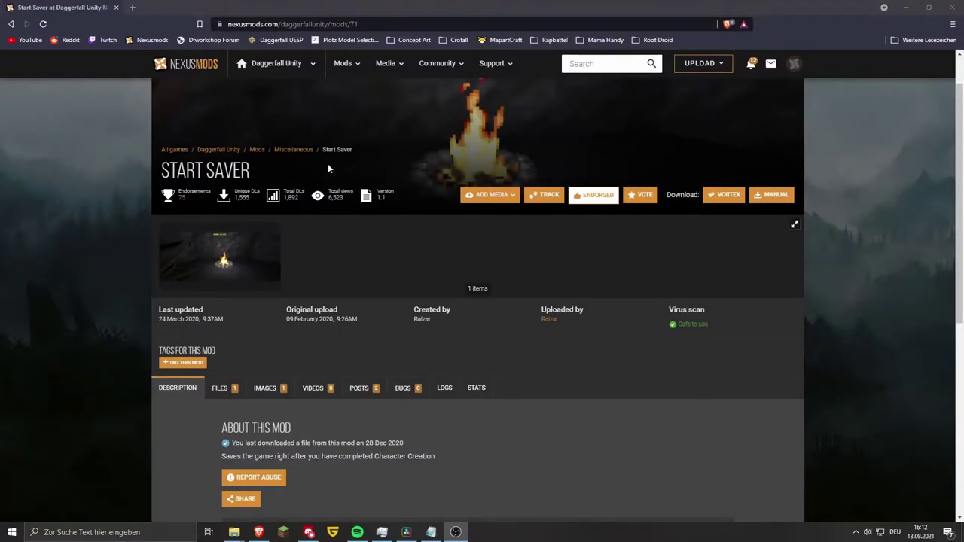
pyautogui.click(290, 173)
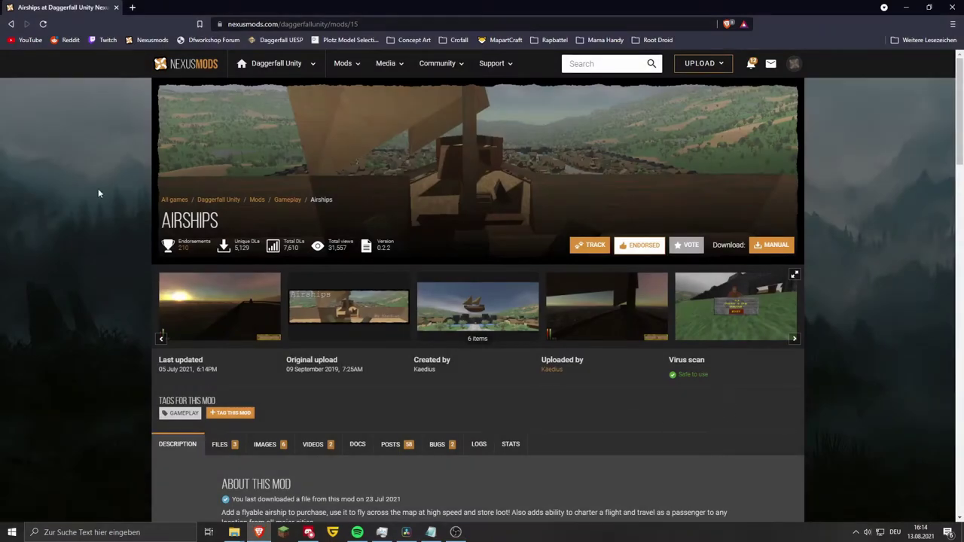
# Step: Browse the Airships mod's gallery from the first screenshot through the fifth, and close the image viewer
pyautogui.click(232, 321)
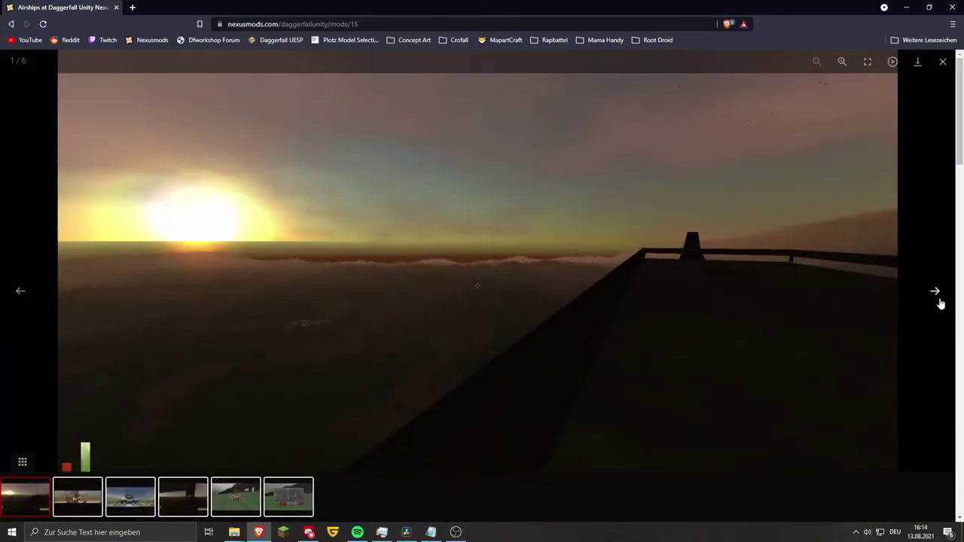
pyautogui.click(935, 291)
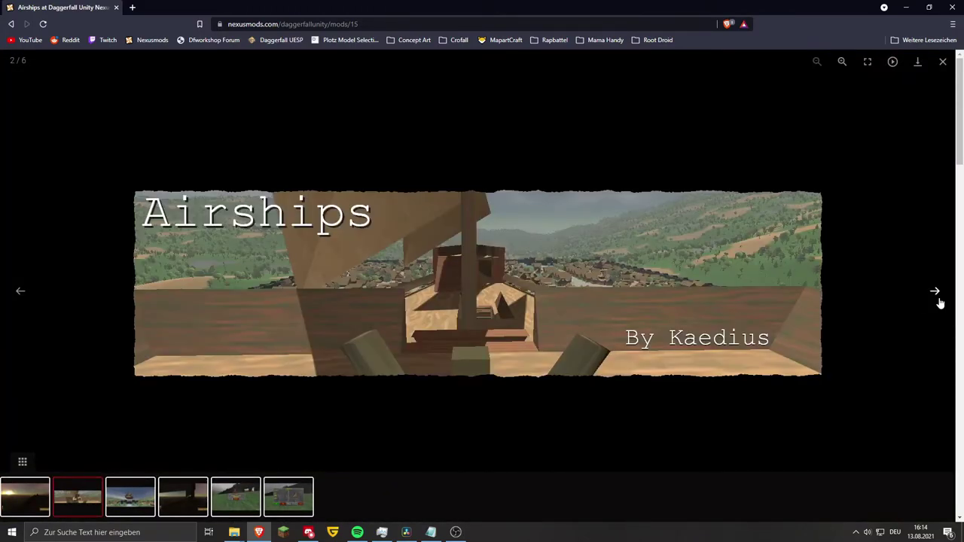
pyautogui.click(940, 303)
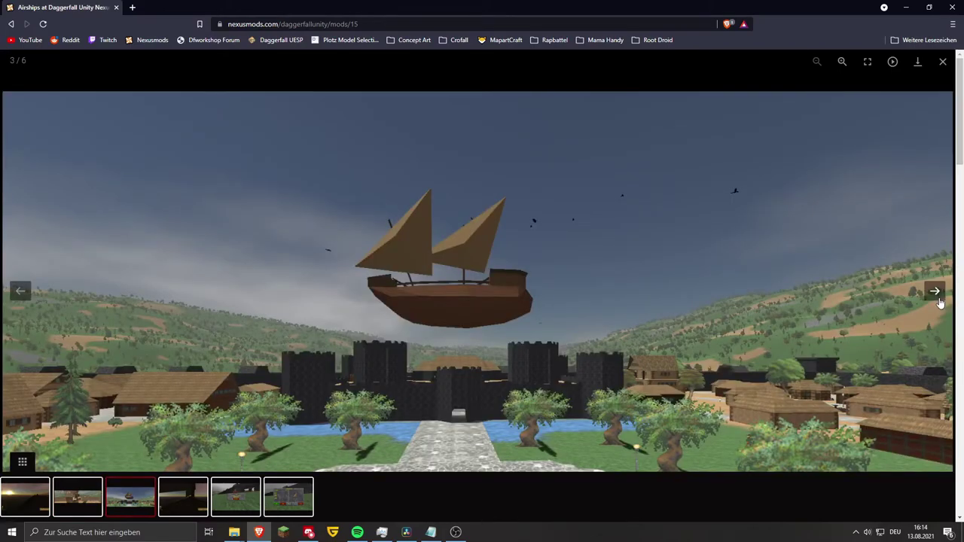
pyautogui.click(940, 303)
pyautogui.click(940, 303)
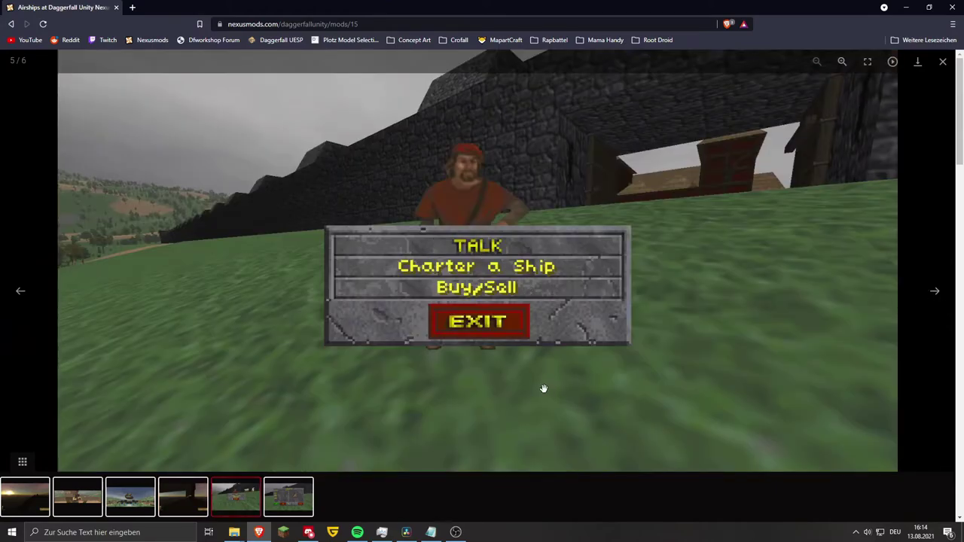
pyautogui.click(942, 67)
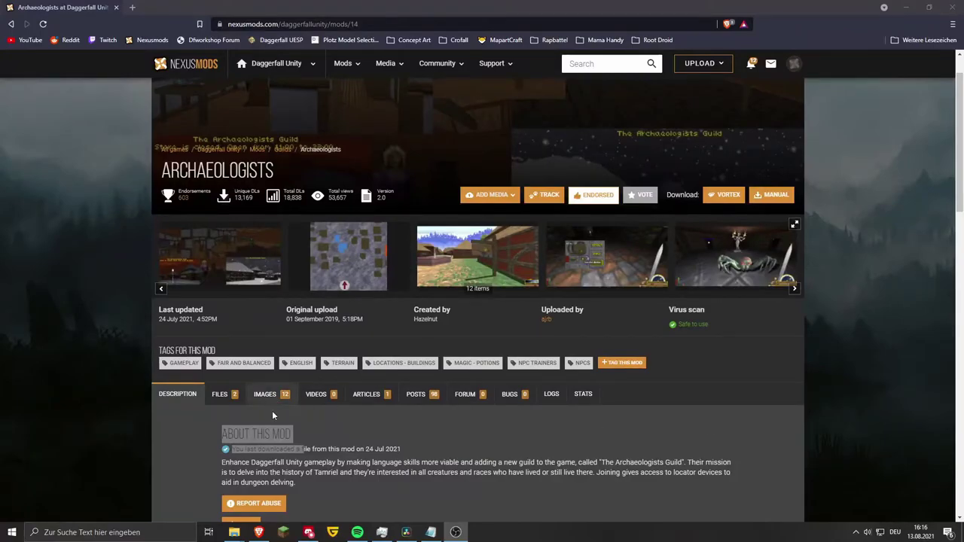
# Step: Examine the Archaeologists mod's description, highlighting and deselecting its text while reading
pyautogui.moveTo(221, 460); pyautogui.dragTo(314, 484)
pyautogui.click(315, 481)
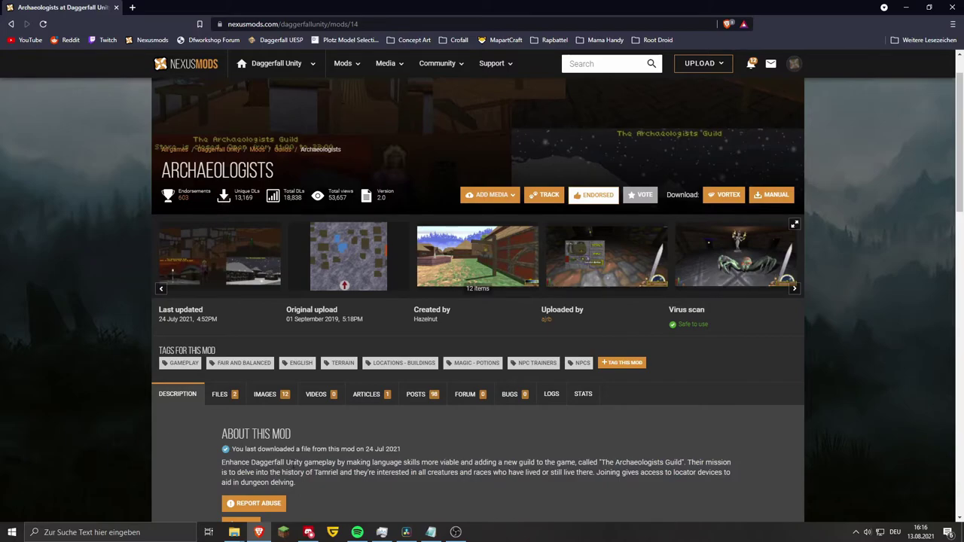
pyautogui.moveTo(223, 463); pyautogui.dragTo(310, 480)
pyautogui.click(329, 481)
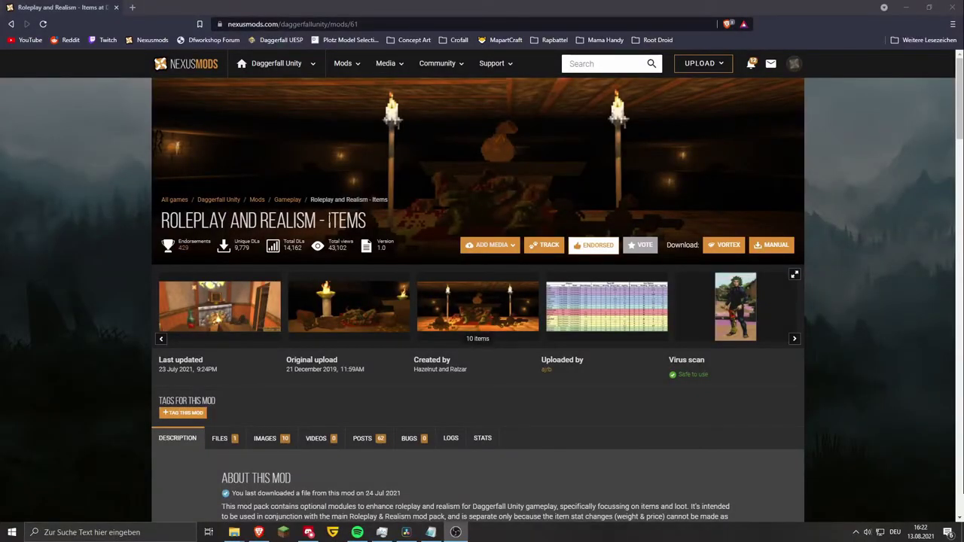
# Step: Examine the Roleplay and Realism - Items mod page, highlighting the word Items in its title
pyautogui.moveTo(335, 221); pyautogui.dragTo(363, 220)
pyautogui.click(440, 250)
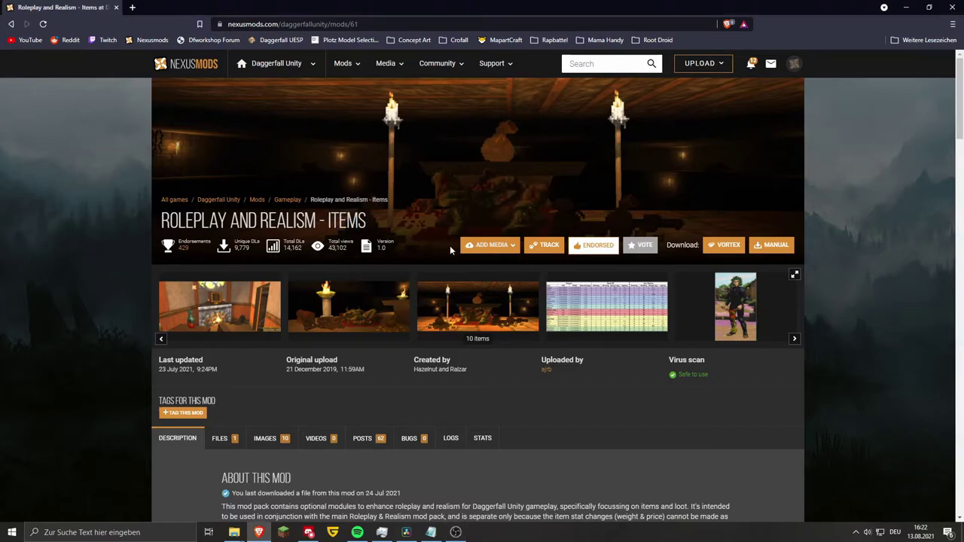
pyautogui.scroll(-2, 450, 245)
pyautogui.scroll(1, 457, 255)
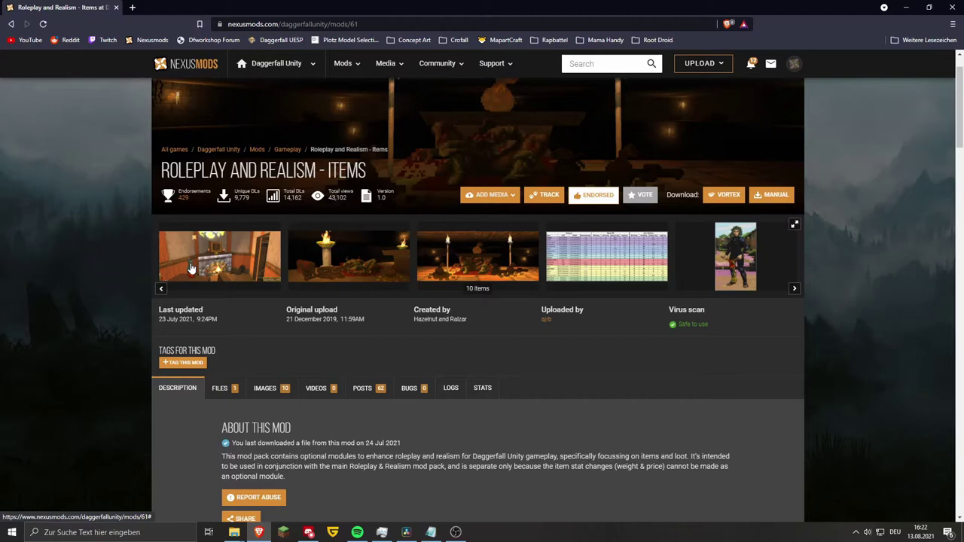
pyautogui.scroll(-1, 428, 389)
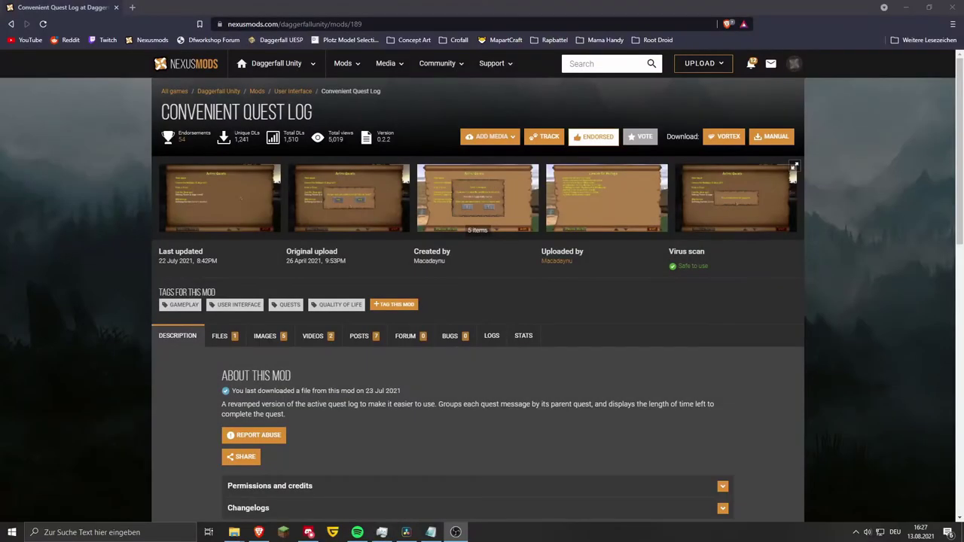
# Step: View the first three Convenient Quest Log screenshots, and open the first Daggerfall Skyshards gallery image
pyautogui.click(219, 169)
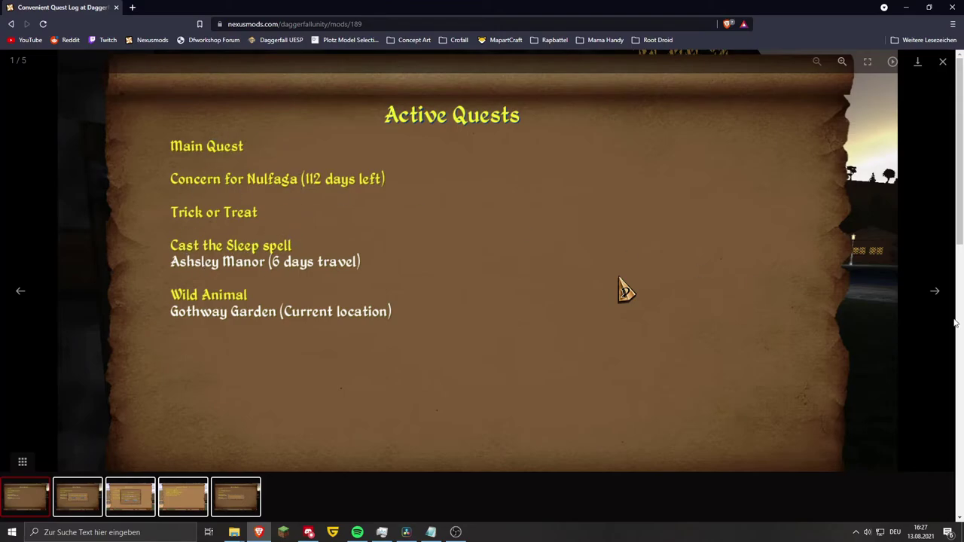
pyautogui.click(934, 291)
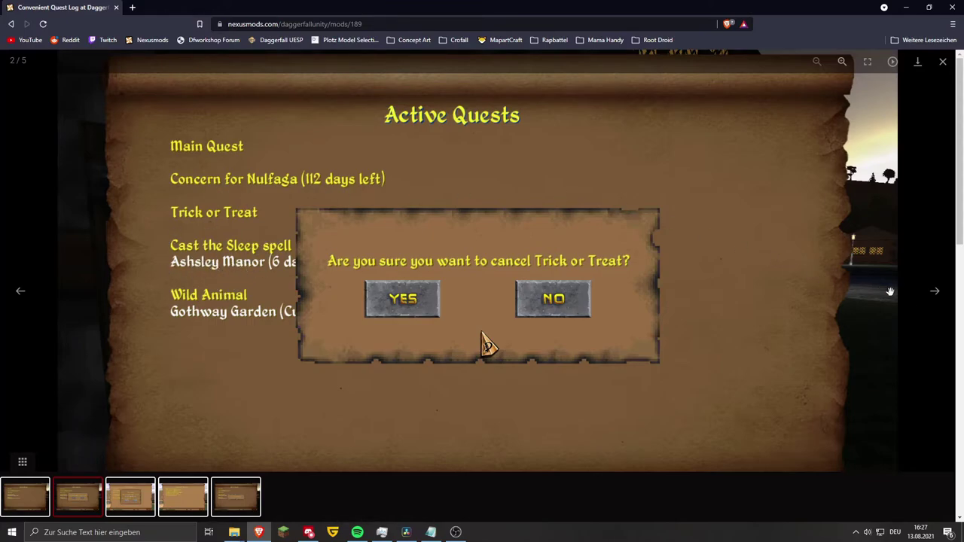
pyautogui.click(935, 294)
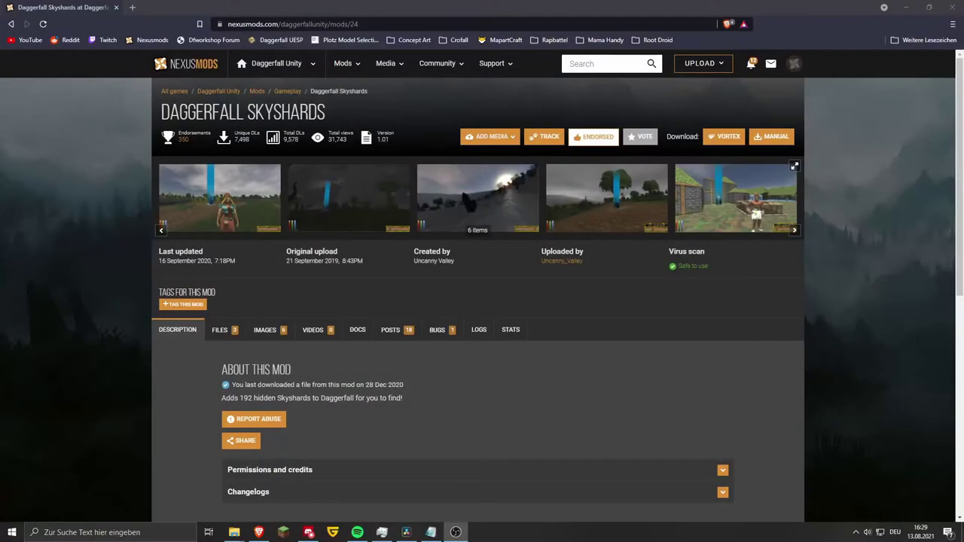
pyautogui.click(254, 209)
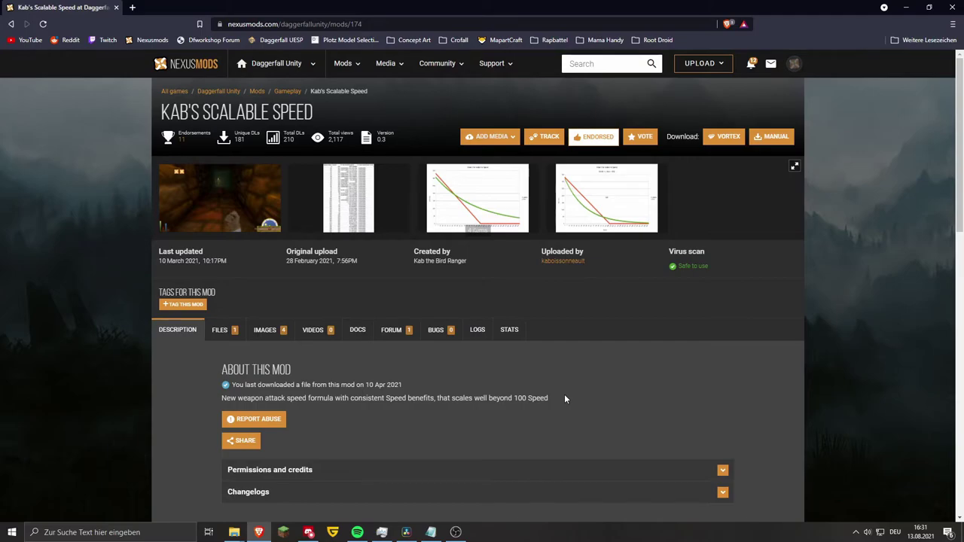
# Step: View and close the "Anim time relative to Speed" graph of Kab's Scalable Speed, and open the Quest Offer Locations screenshot
pyautogui.click(483, 215)
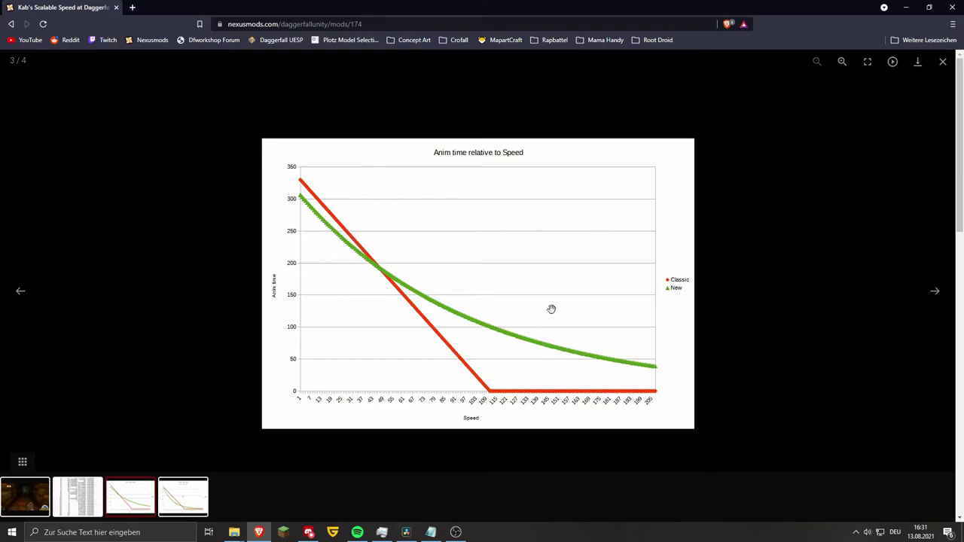
pyautogui.click(943, 61)
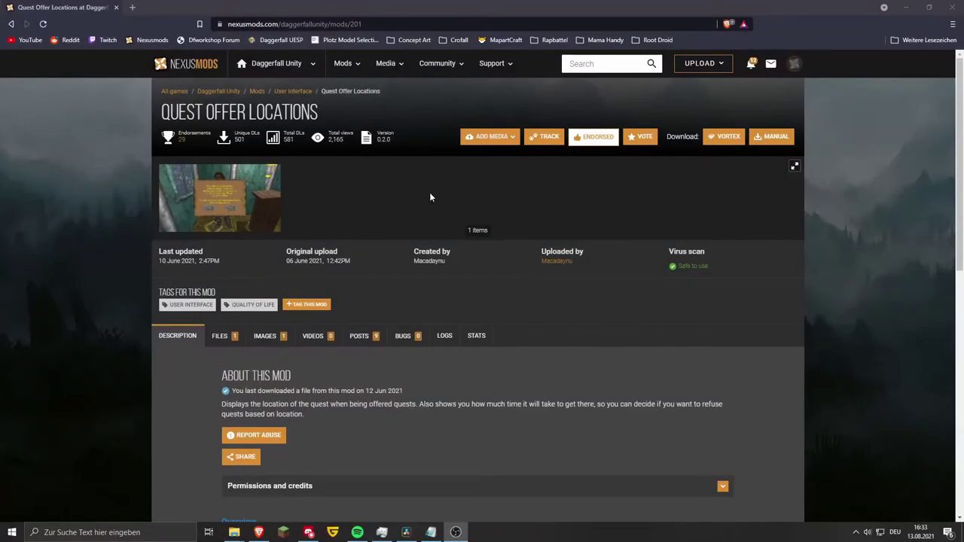
pyautogui.click(445, 201)
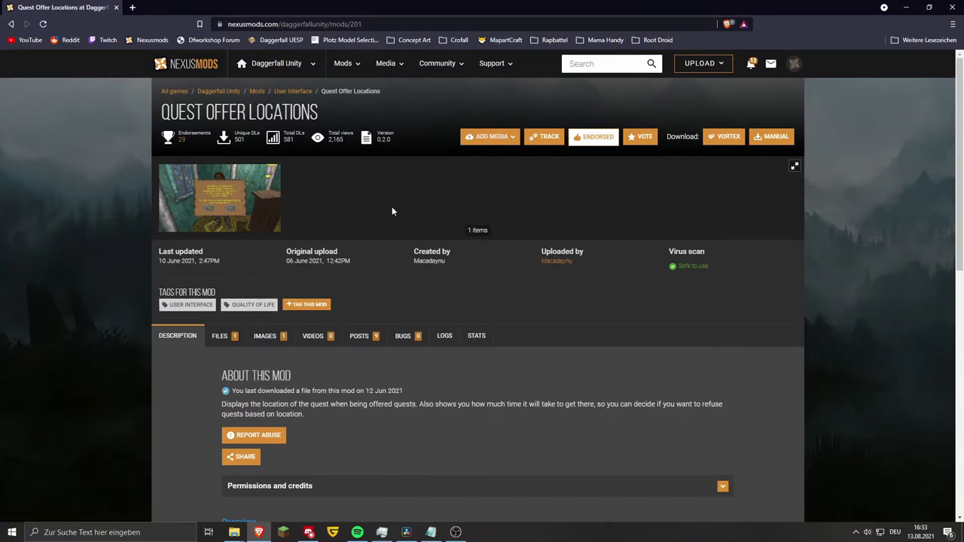
pyautogui.click(224, 195)
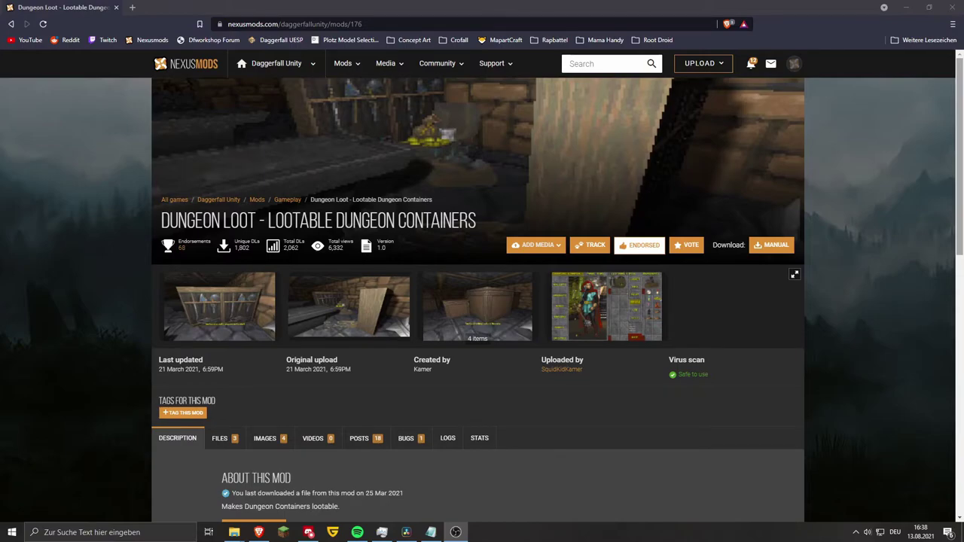
# Step: Open the first Dungeon Loot - Lootable Dungeon Containers screenshot and advance to the following one
pyautogui.click(235, 307)
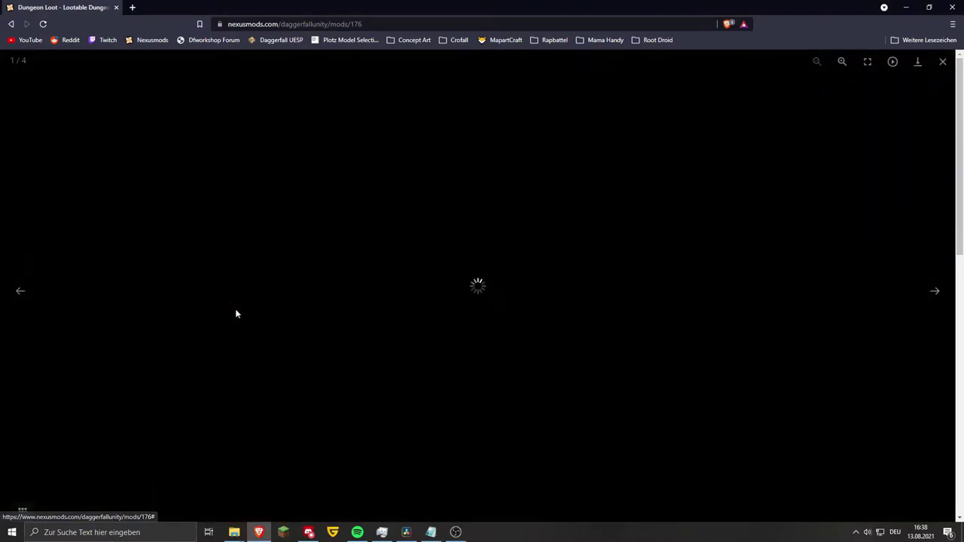
pyautogui.click(934, 293)
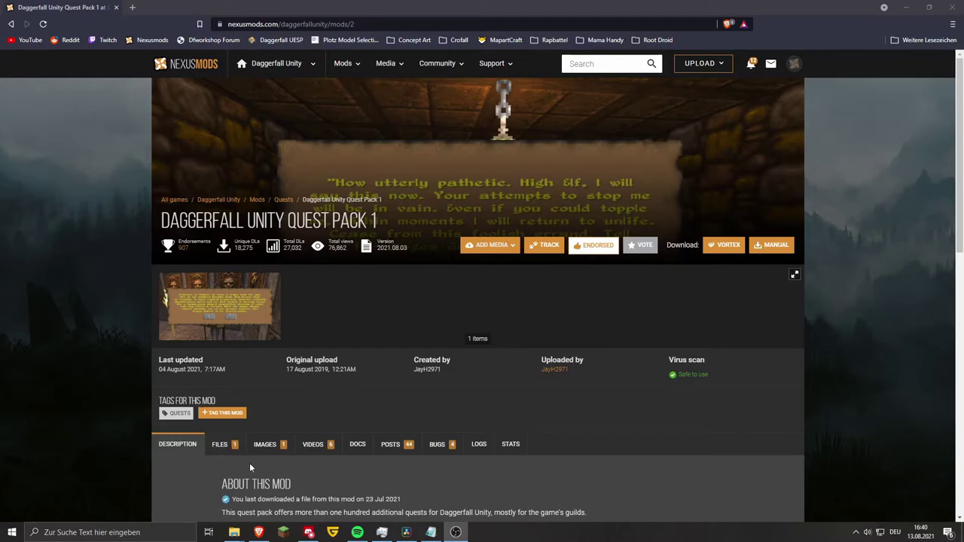
# Step: Show the files of Daggerfall Unity Quest Pack 1 and highlight the extraction instruction ending in /DaggerfallUnity_Data/StreamingAssets/QuestPacks
pyautogui.scroll(-2, 302, 463)
pyautogui.click(223, 296)
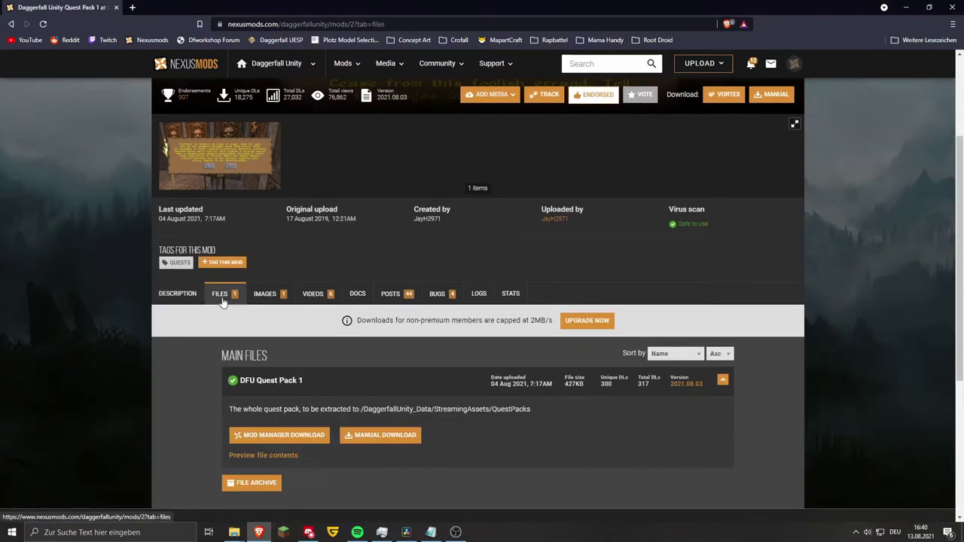
pyautogui.moveTo(536, 208); pyautogui.dragTo(581, 220)
pyautogui.click(582, 216)
pyautogui.doubleClick(582, 216)
pyautogui.click(586, 216)
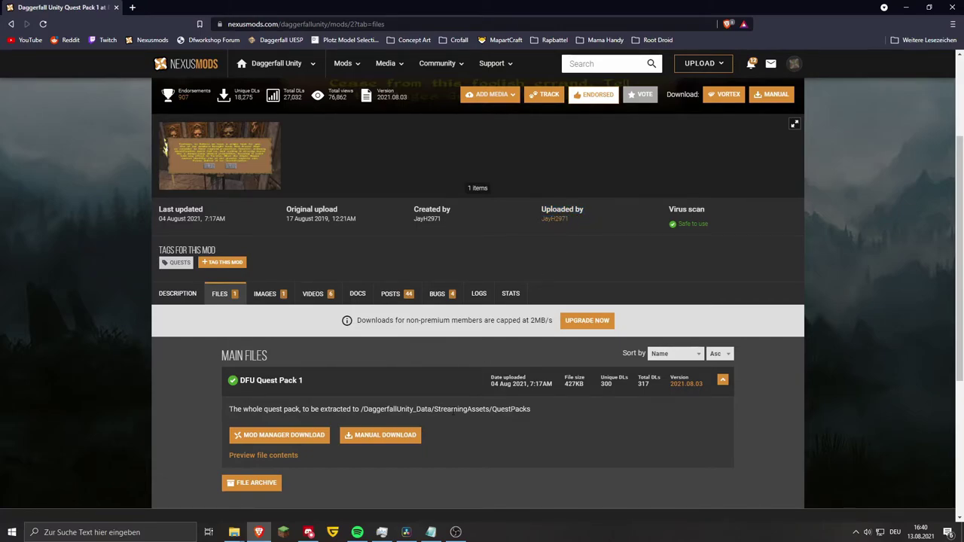
pyautogui.moveTo(228, 409); pyautogui.dragTo(532, 410)
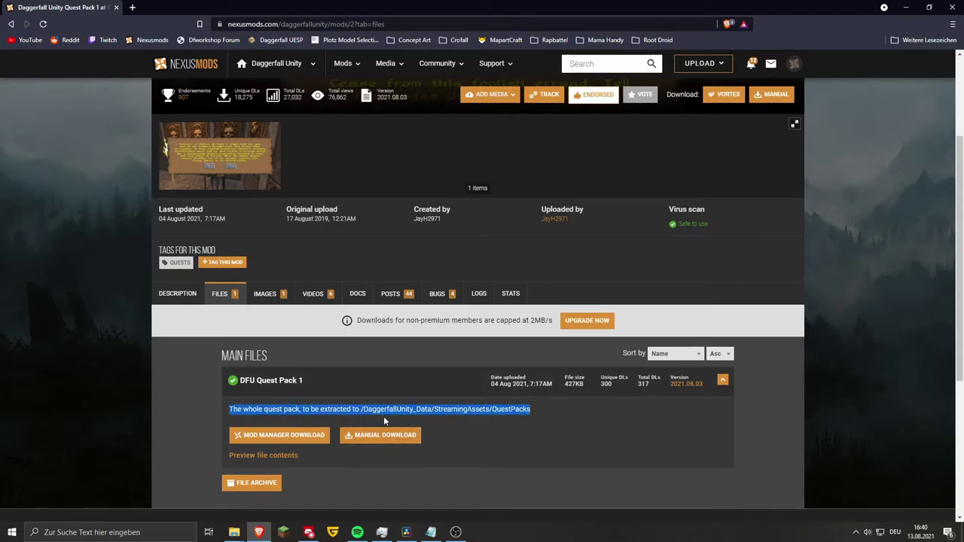
pyautogui.click(906, 7)
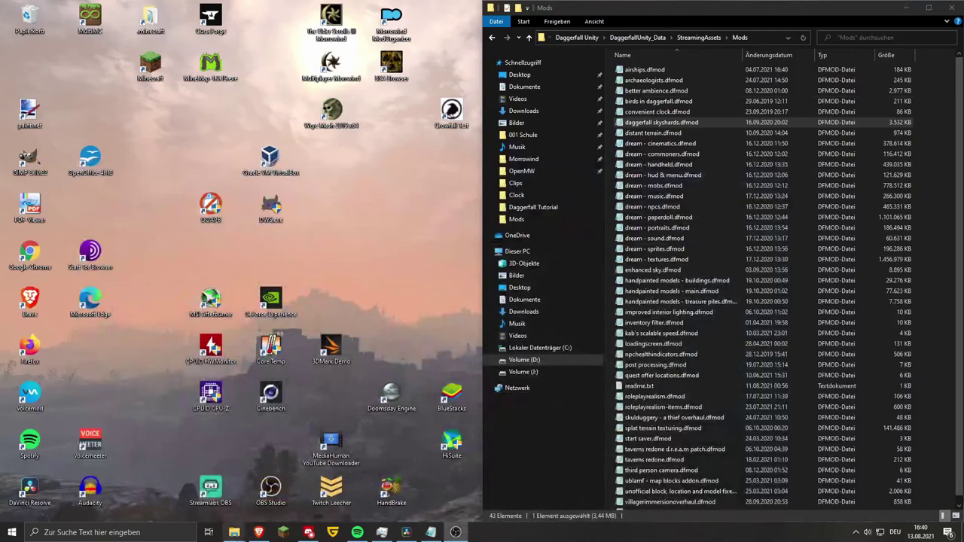
pyautogui.moveTo(234, 532)
pyautogui.click(151, 482)
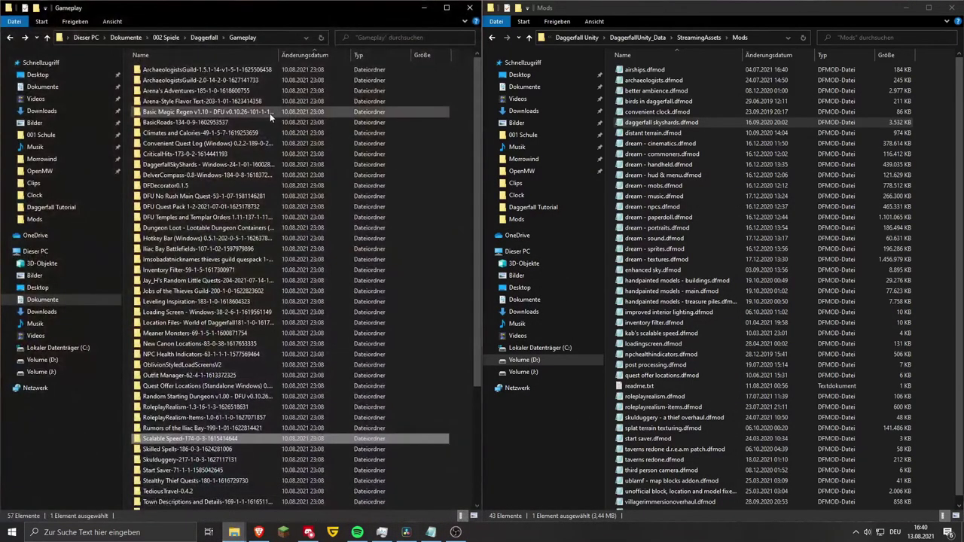
pyautogui.click(454, 101)
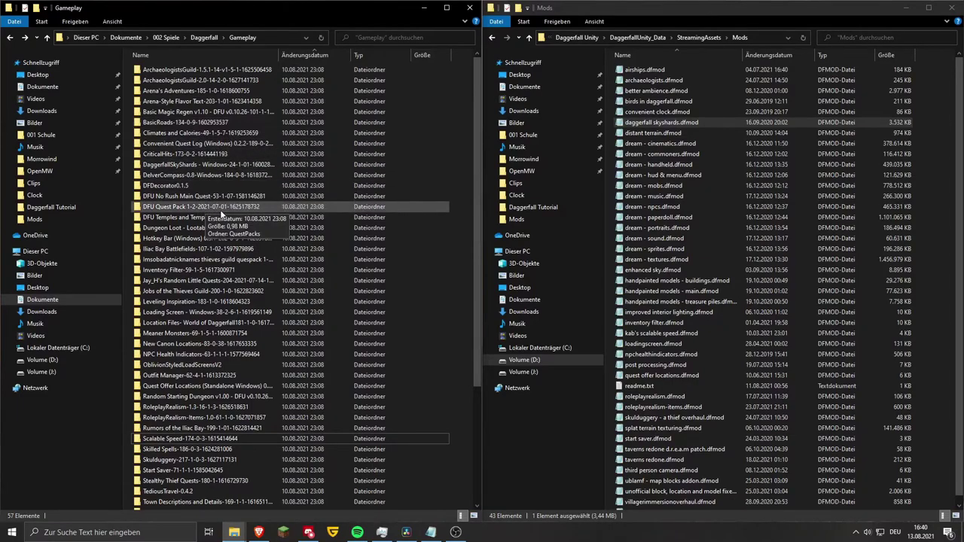
pyautogui.doubleClick(200, 210)
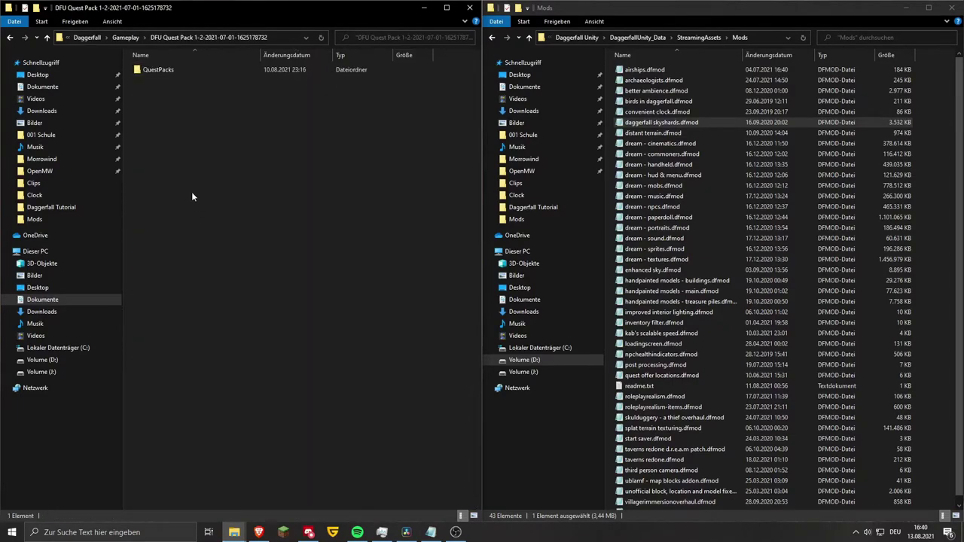
pyautogui.doubleClick(187, 67)
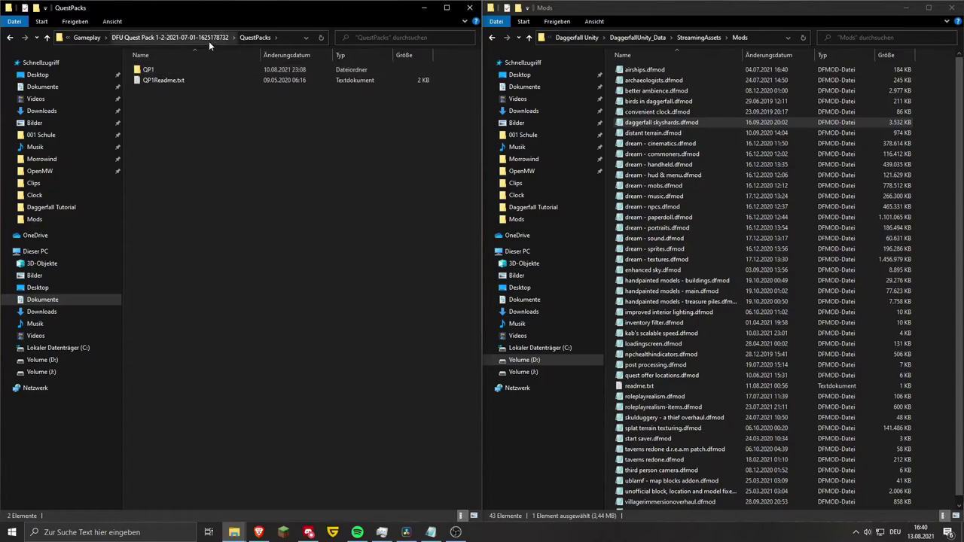
# Step: Go up to StreamingAssets in the game's window and reopen the QuestPacks folder inside the DFU Quest Pack 1 download
pyautogui.click(209, 37)
pyautogui.click(699, 37)
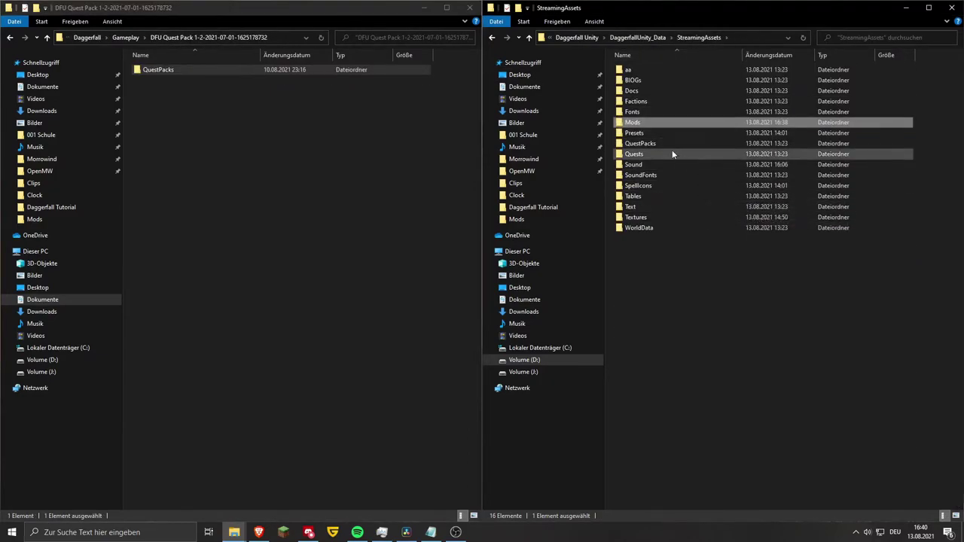
pyautogui.click(203, 69)
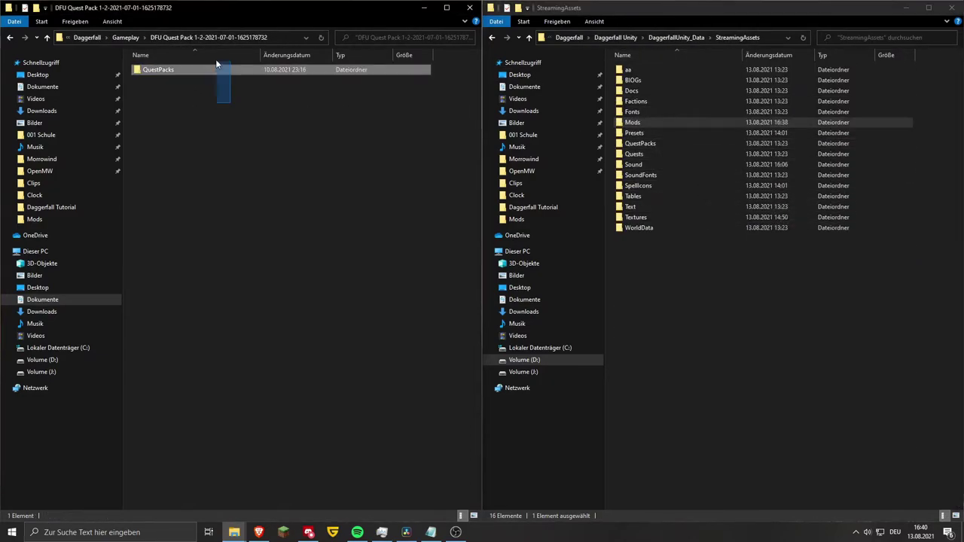
pyautogui.doubleClick(192, 69)
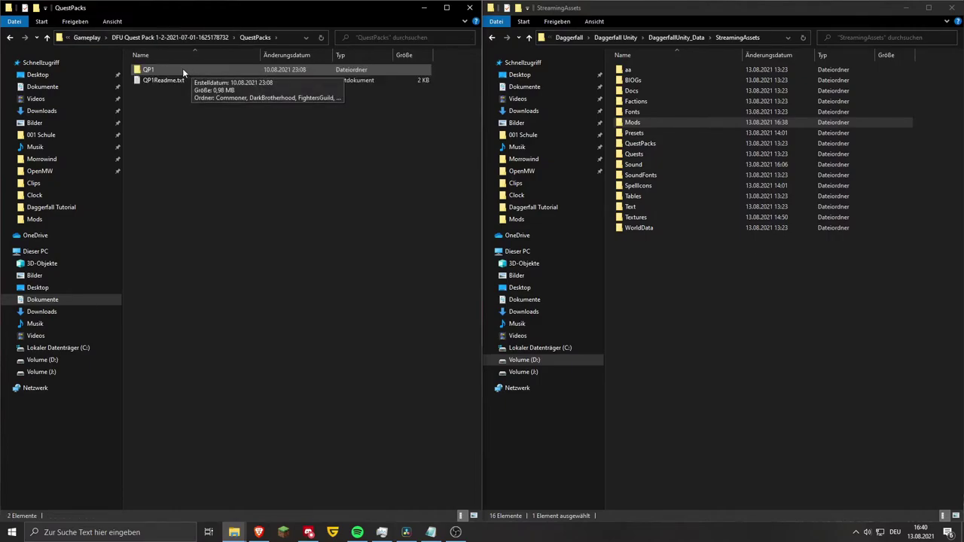
# Step: Look into the downloaded QP1 folder and retrace the folder levels back to the download's QuestPacks folder
pyautogui.click(174, 70)
pyautogui.doubleClick(174, 70)
pyautogui.click(219, 38)
pyautogui.hotkey('ctrl', 'a')
pyautogui.click(202, 69)
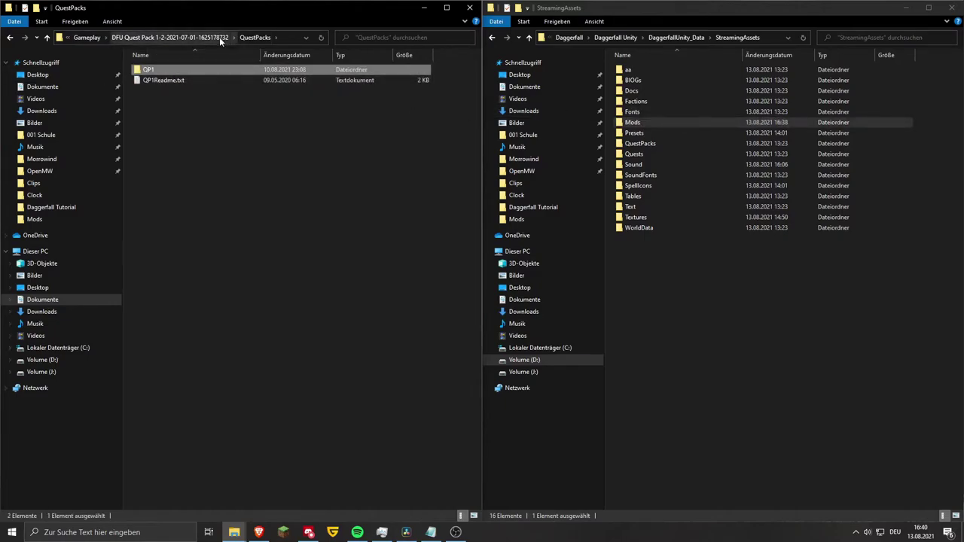
pyautogui.click(220, 37)
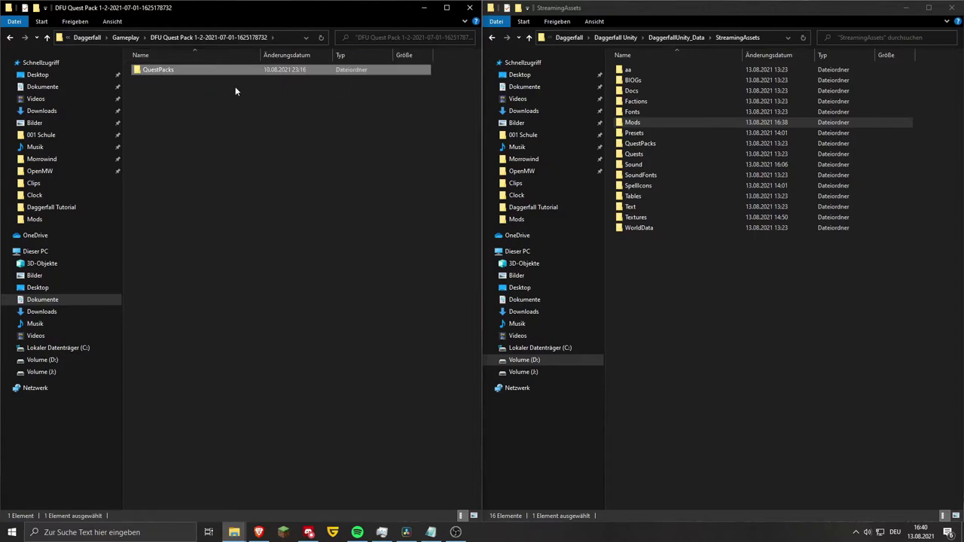
pyautogui.doubleClick(191, 70)
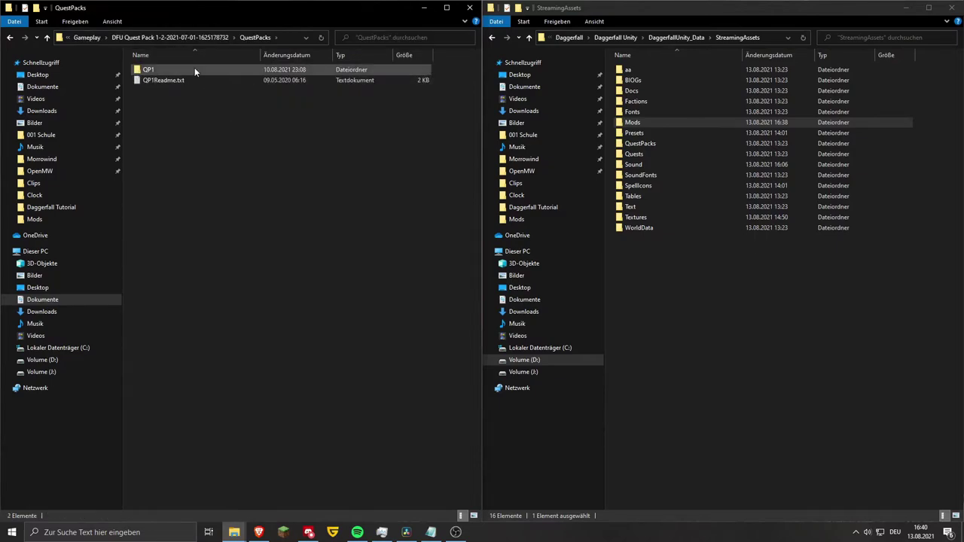
# Step: Examine the DarkBrotherhood quest text files inside the downloaded QP1 folder and return to QP1
pyautogui.click(195, 71)
pyautogui.doubleClick(183, 70)
pyautogui.click(166, 80)
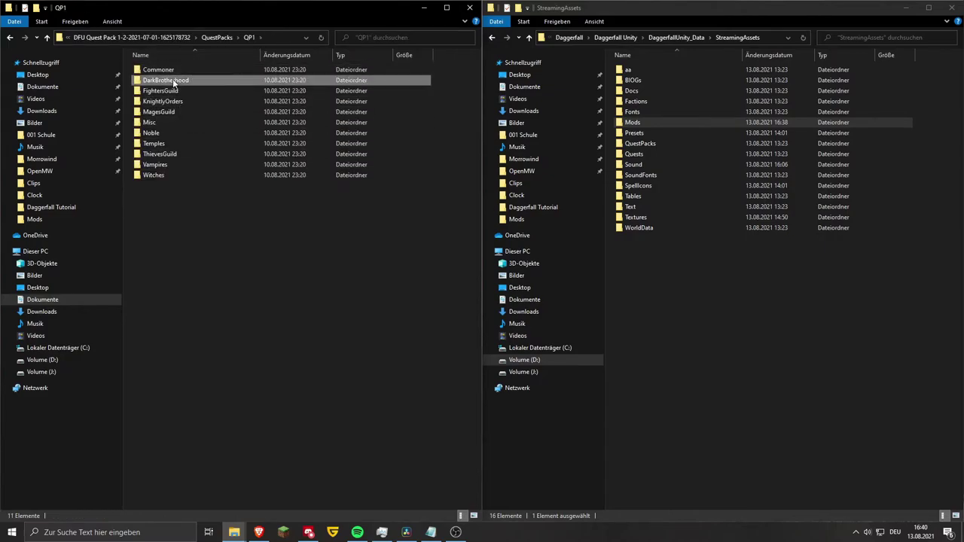
pyautogui.doubleClick(166, 80)
pyautogui.moveTo(284, 413); pyautogui.dragTo(249, 65)
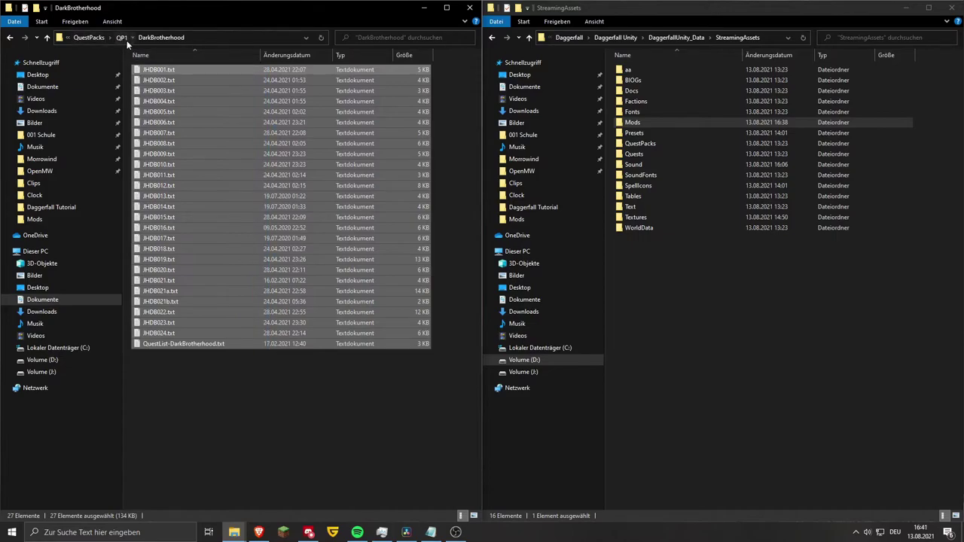
pyautogui.click(124, 38)
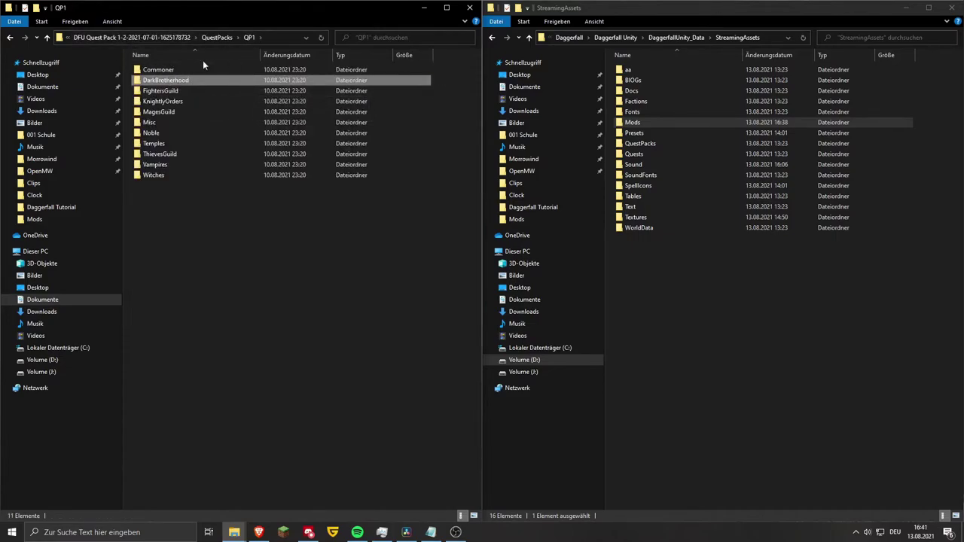
# Step: Copy the QP1 folder from the download's QuestPacks folder into StreamingAssets\QuestPacks of the game
pyautogui.click(216, 37)
pyautogui.moveTo(255, 199); pyautogui.dragTo(219, 97)
pyautogui.click(171, 72)
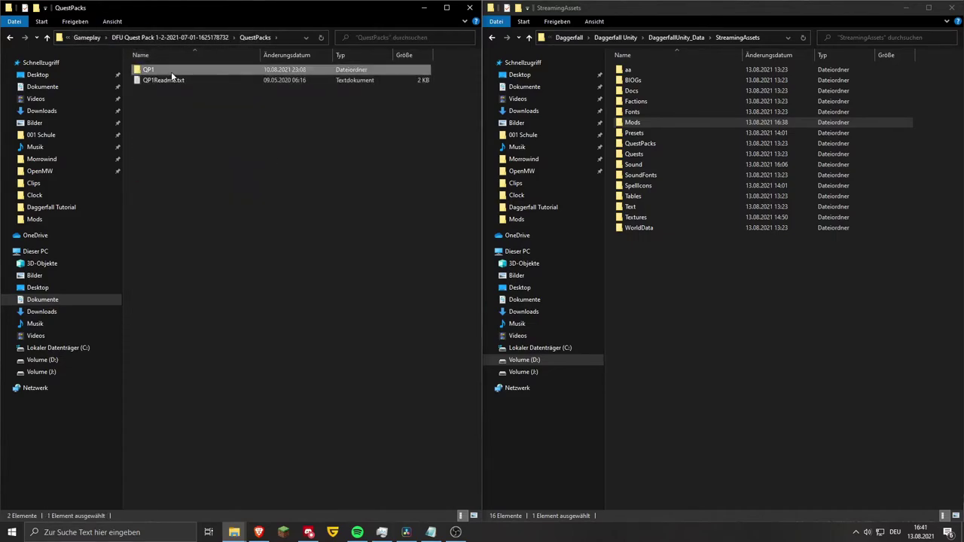
pyautogui.doubleClick(658, 143)
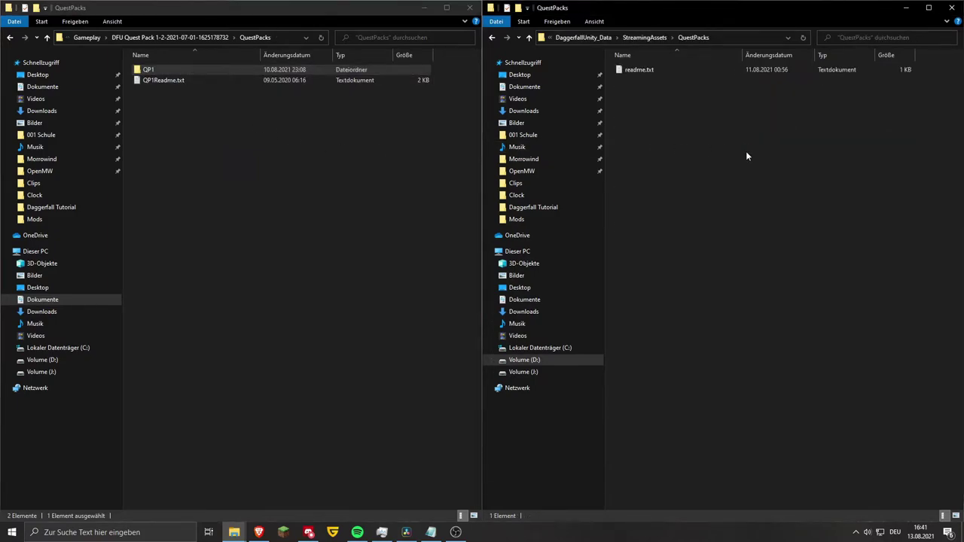
pyautogui.hotkey('ctrl', 'v')
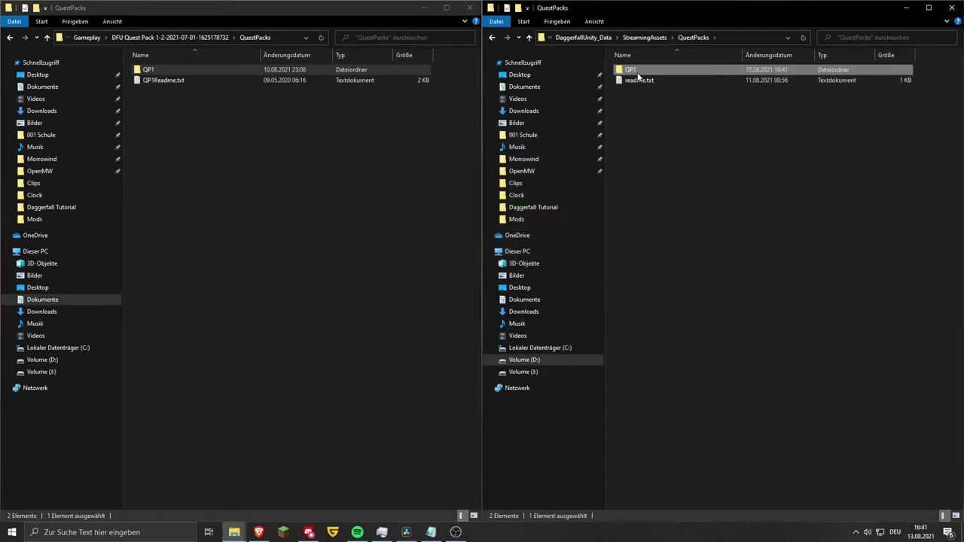
# Step: Check the quest text files in the KnightlyOrders folder of the installed QP1 and return to QP1
pyautogui.doubleClick(636, 71)
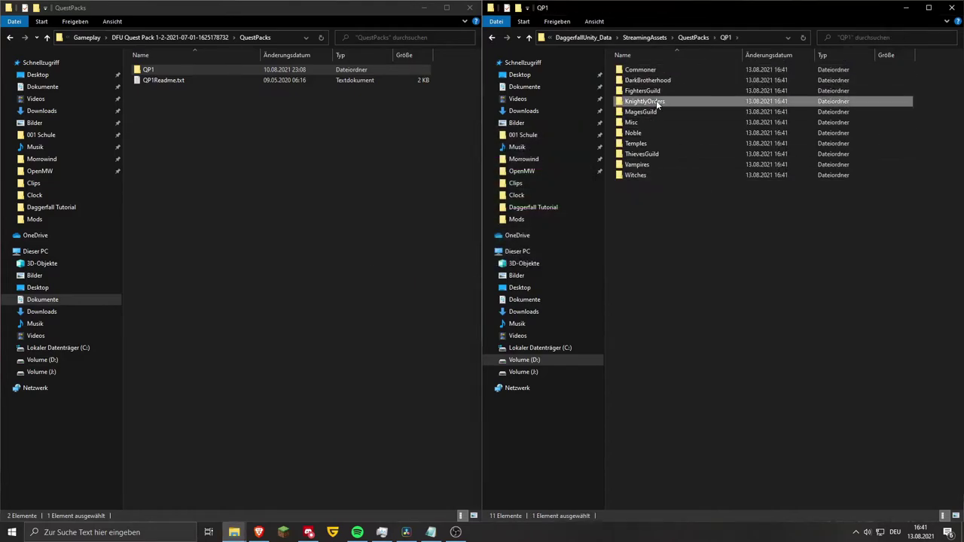
pyautogui.doubleClick(657, 103)
pyautogui.doubleClick(702, 217)
pyautogui.scroll(-10, 409, 346)
pyautogui.click(562, 180)
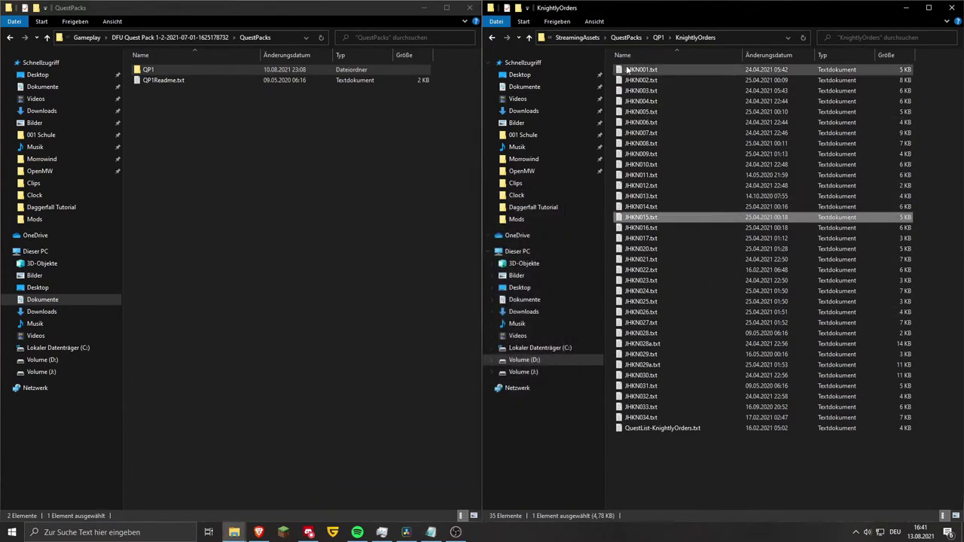
pyautogui.click(659, 38)
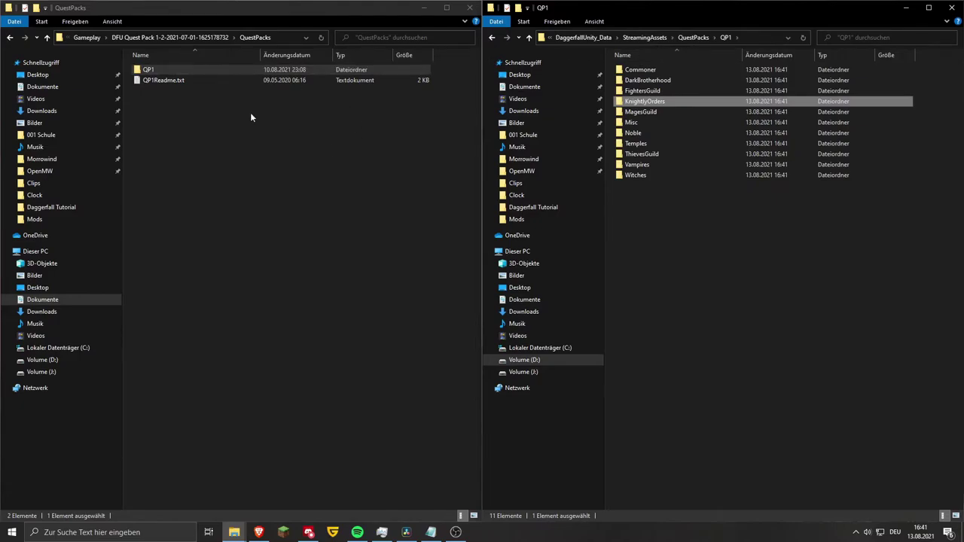
# Step: Return the downloads window to the Gameplay folder and show the installed KnightlyOrders quest files once more
pyautogui.click(93, 38)
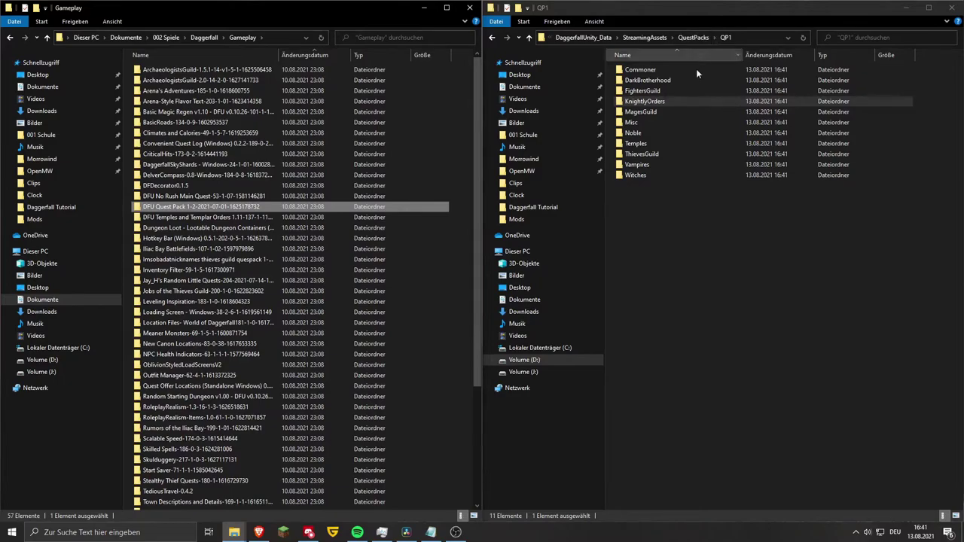
pyautogui.doubleClick(671, 101)
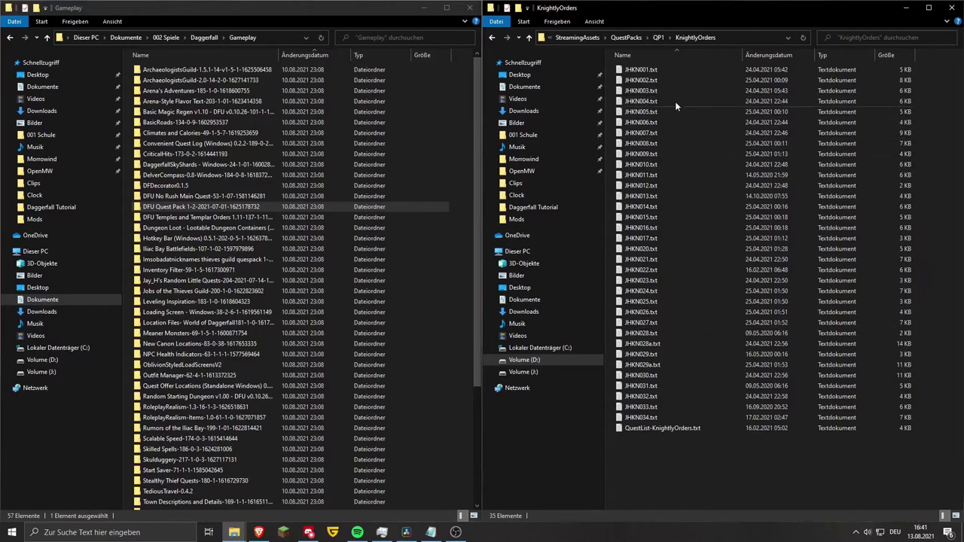
pyautogui.click(660, 40)
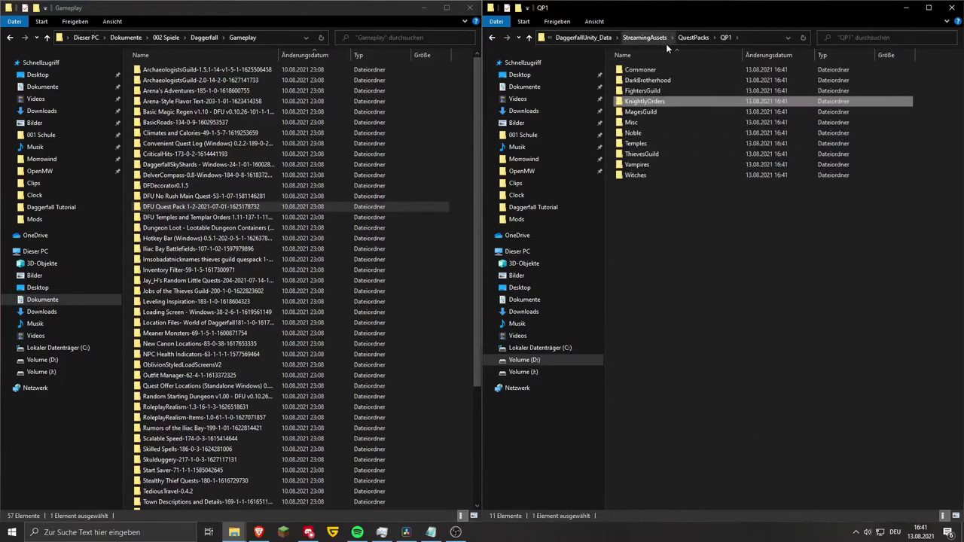
# Step: Compare the contents of the game's QuestPacks and Quests folders and return to StreamingAssets
pyautogui.click(694, 37)
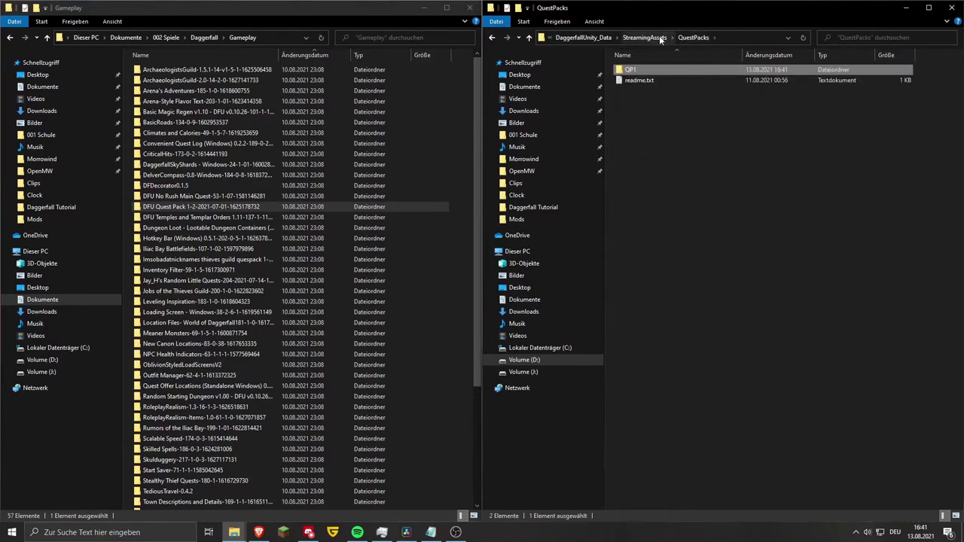
pyautogui.click(659, 36)
pyautogui.doubleClick(654, 152)
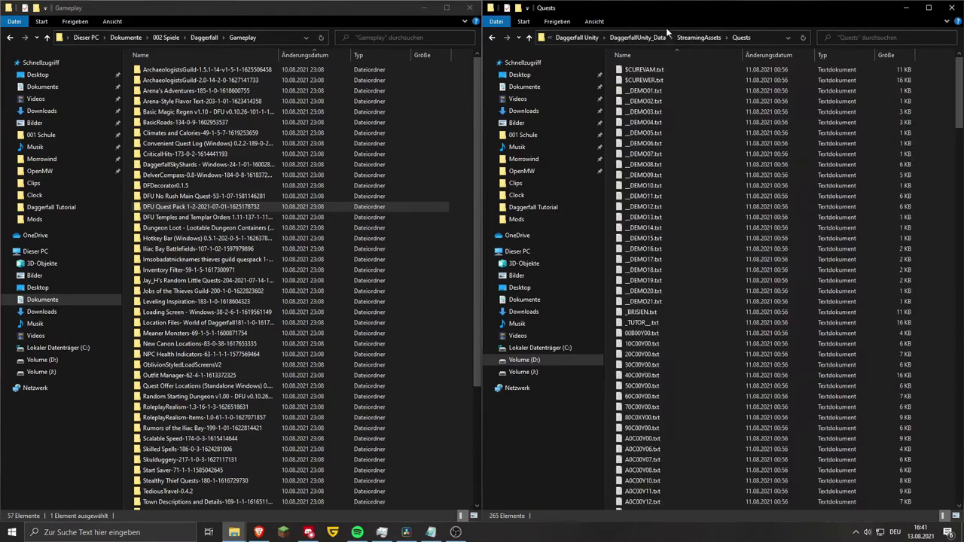
pyautogui.click(686, 38)
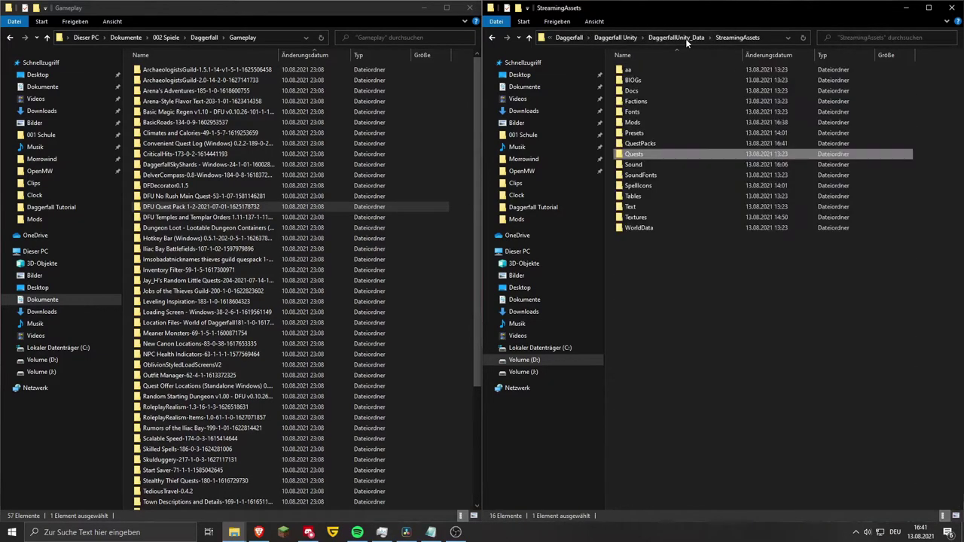
pyautogui.doubleClick(655, 143)
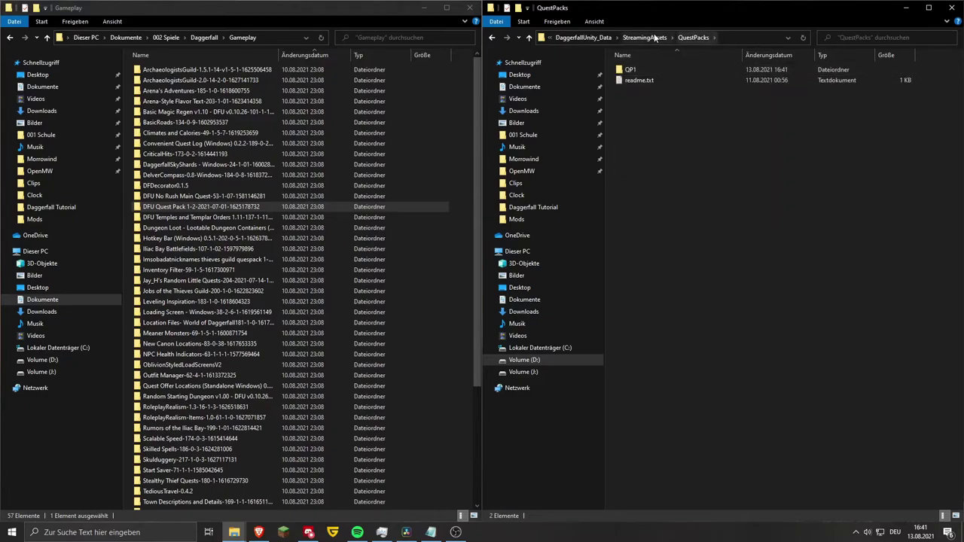
pyautogui.click(658, 38)
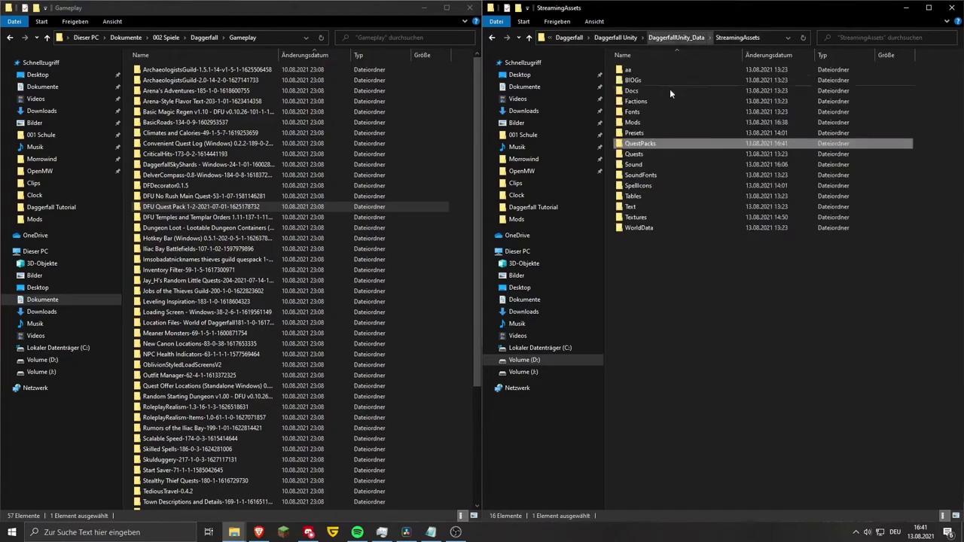
pyautogui.doubleClick(651, 156)
pyautogui.click(702, 38)
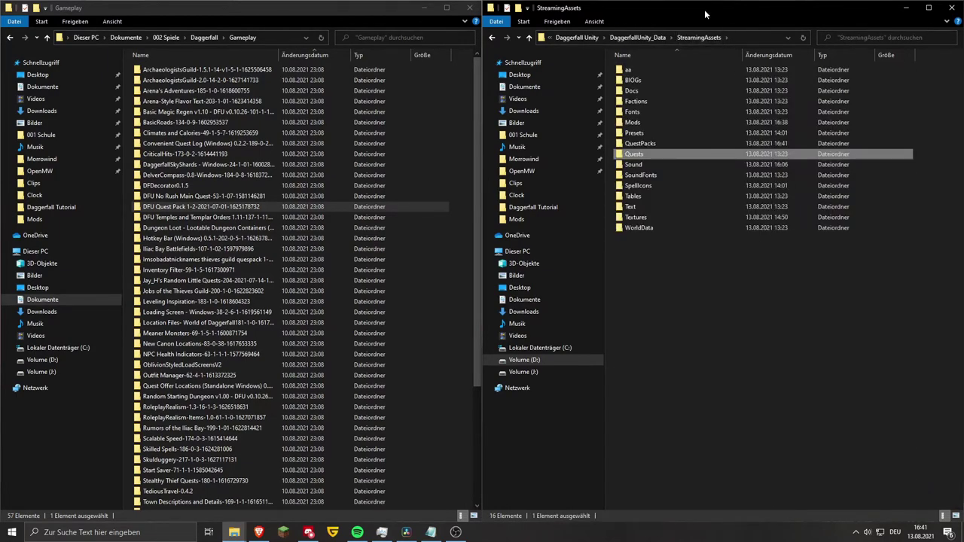
pyautogui.click(404, 13)
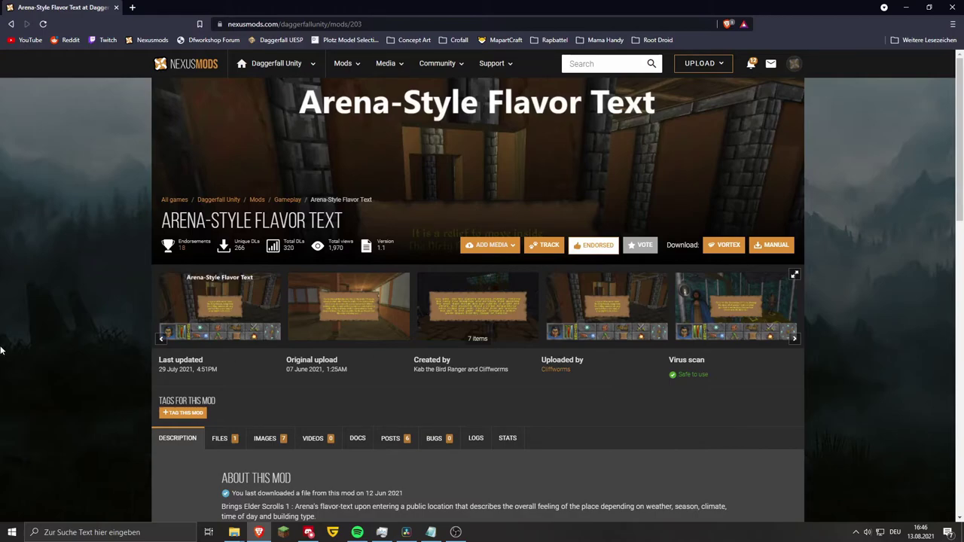
# Step: View and close the first Arena-Style Flavor Text screenshot, and show the Jobs of the Thieves Guild mod page
pyautogui.click(227, 311)
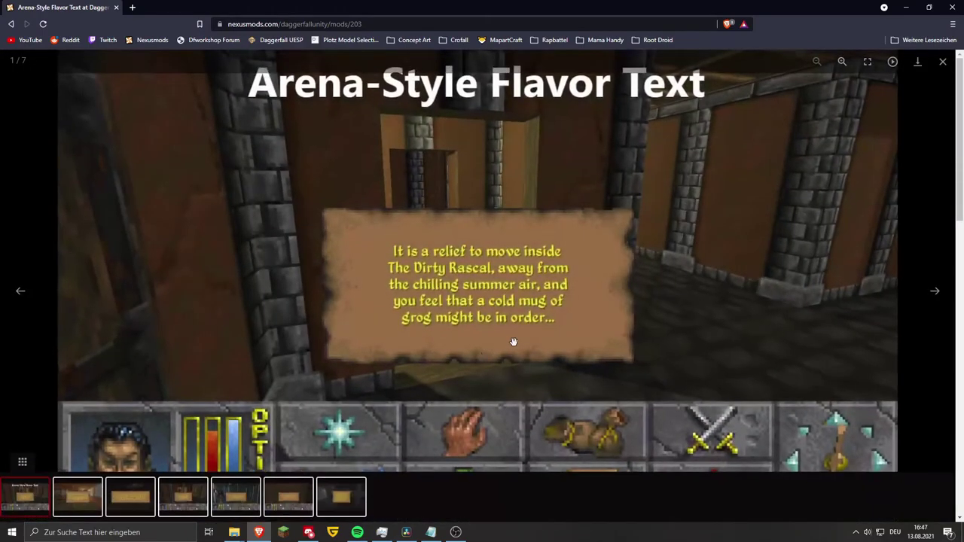
pyautogui.click(942, 62)
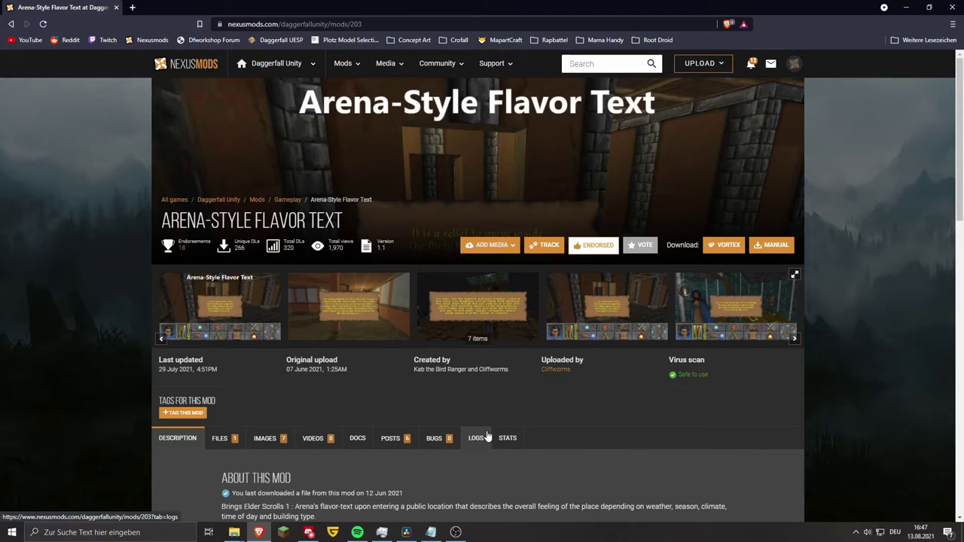
pyautogui.doubleClick(458, 376)
pyautogui.click(480, 383)
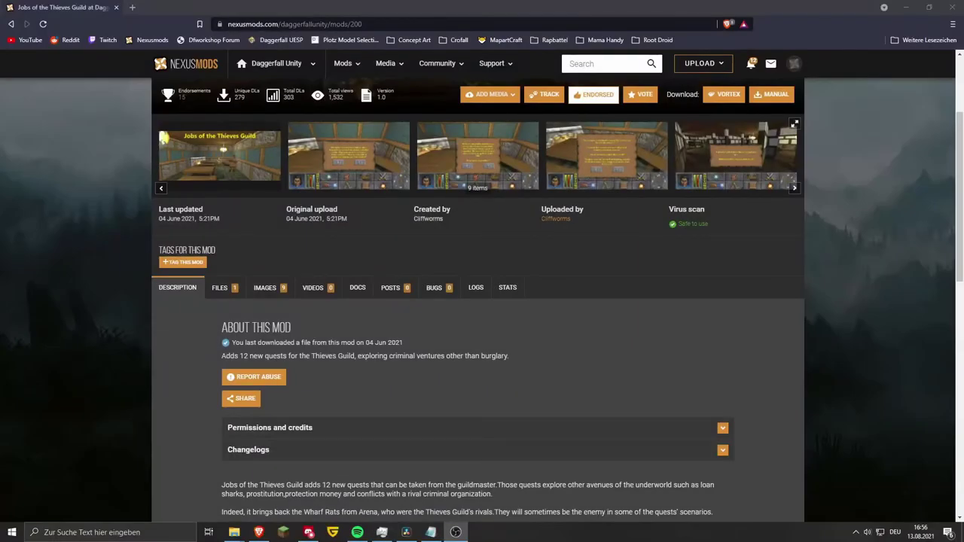
pyautogui.scroll(2, 598, 367)
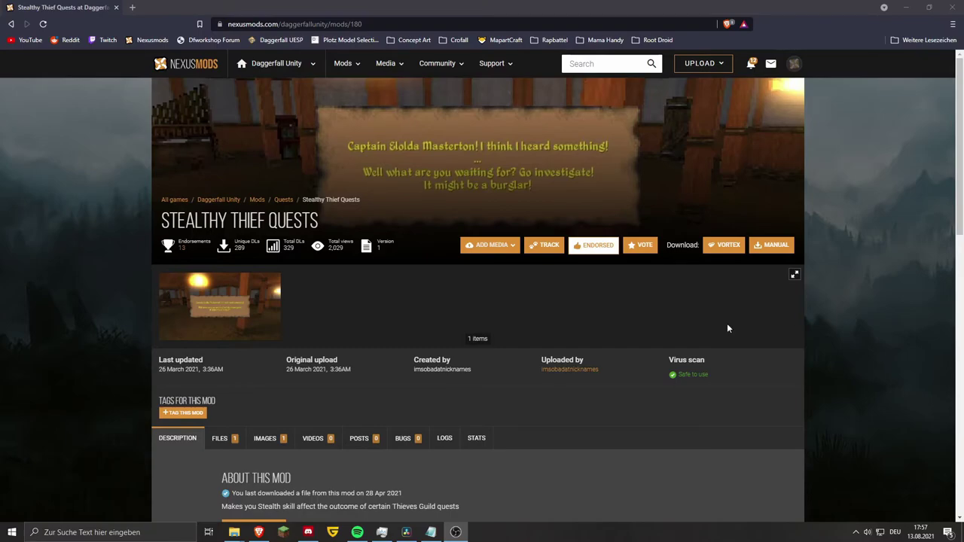
# Step: Switch to File Explorer's Stealthy Thief Quests and StreamingAssets windows and look into the game's Quests folder
pyautogui.moveTo(234, 532)
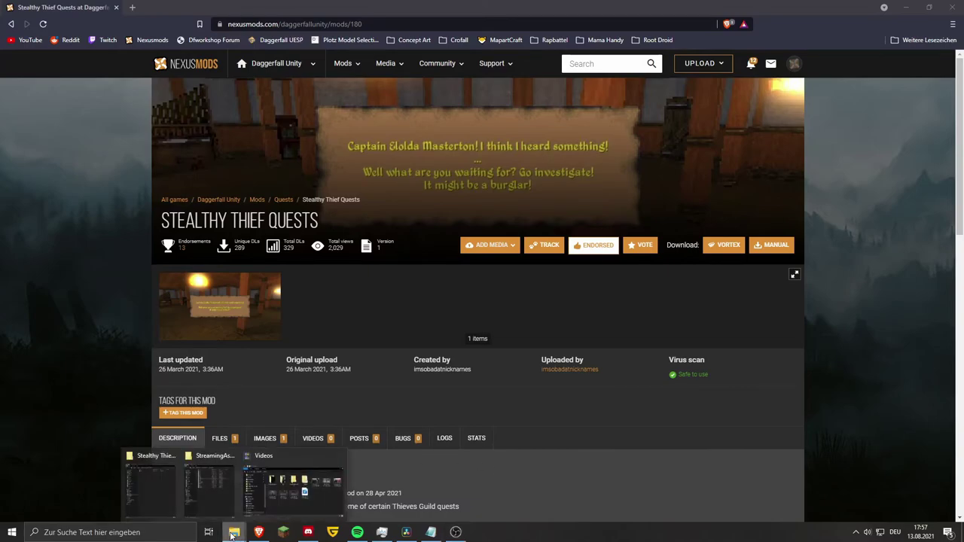
pyautogui.click(222, 506)
pyautogui.click(157, 495)
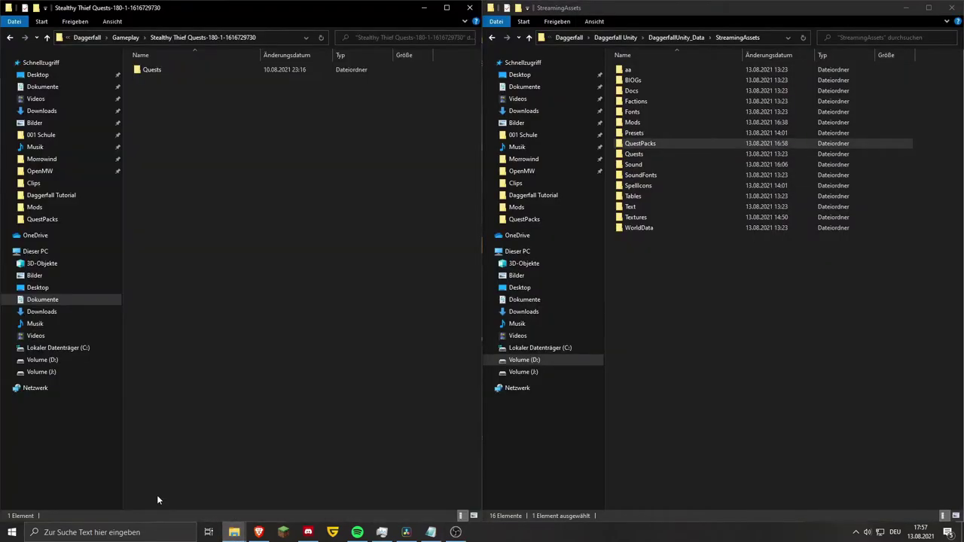
pyautogui.doubleClick(647, 154)
pyautogui.click(700, 37)
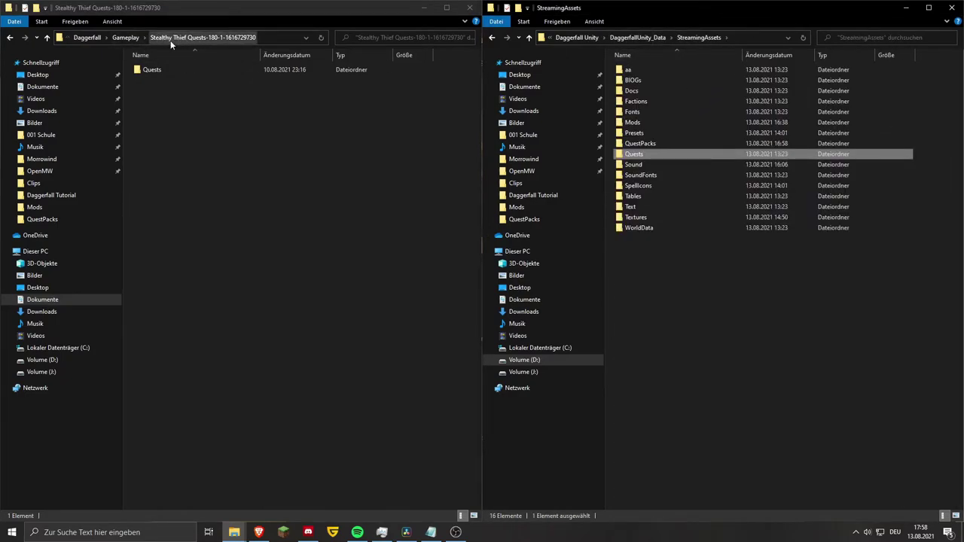
pyautogui.click(130, 40)
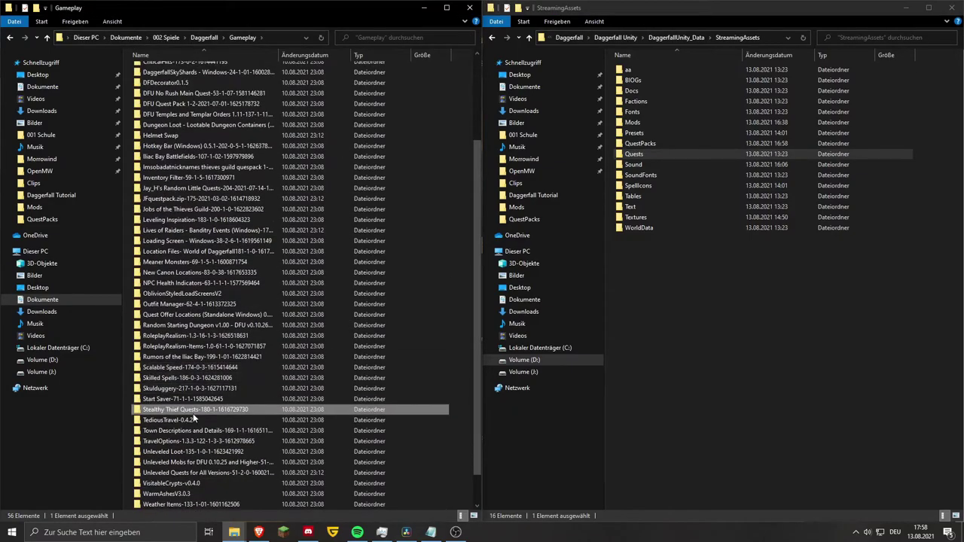
pyautogui.doubleClick(193, 413)
pyautogui.moveTo(185, 107); pyautogui.dragTo(189, 31)
pyautogui.click(736, 340)
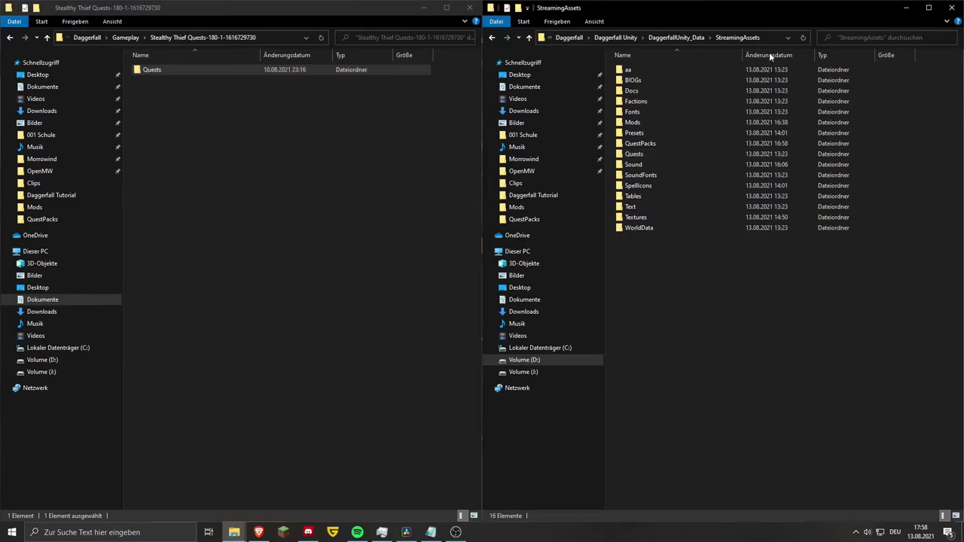
pyautogui.hotkey('ctrl', 'v')
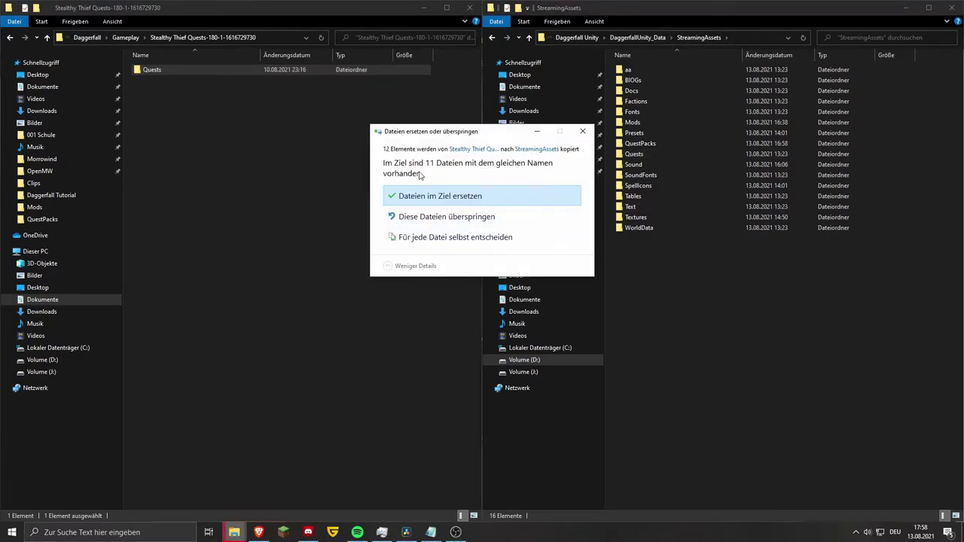
pyautogui.click(441, 195)
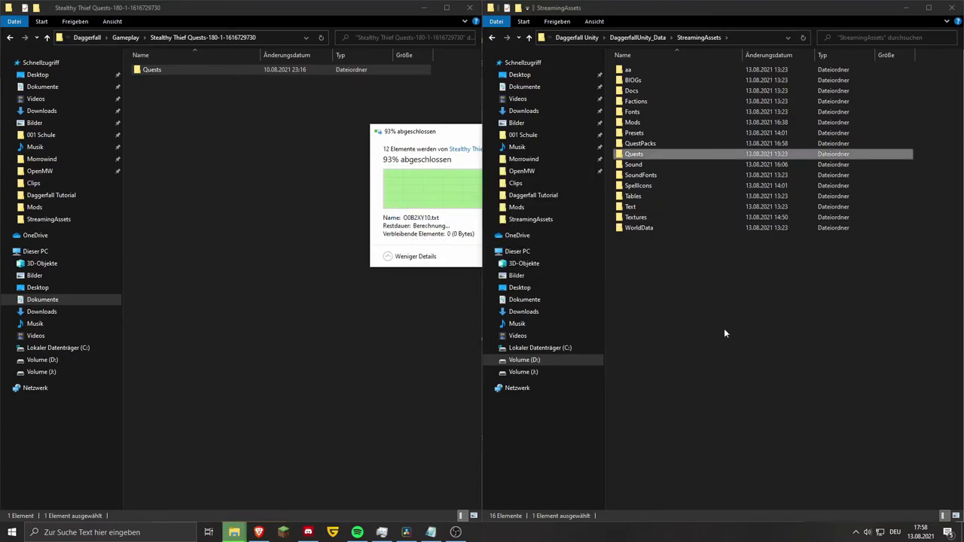
pyautogui.click(390, 282)
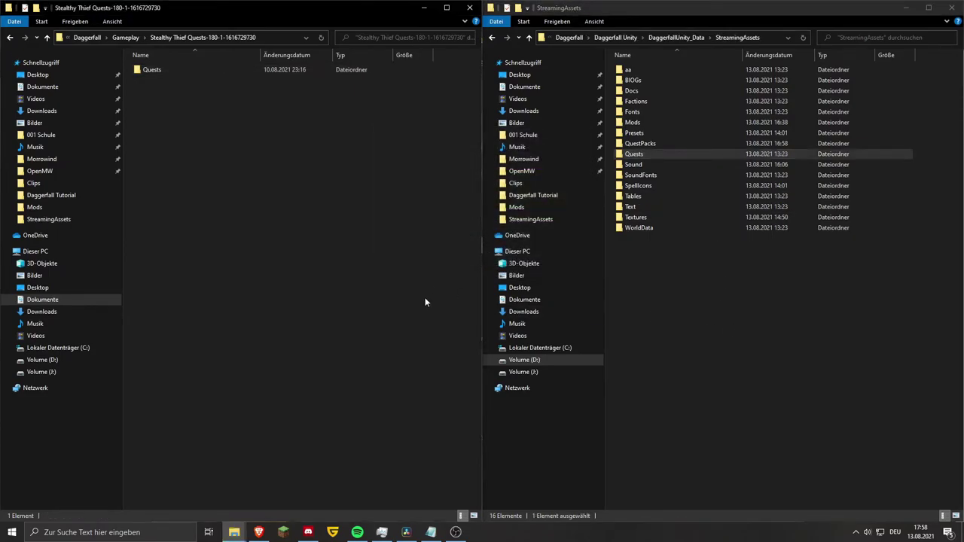
# Step: Indicate all the StreamingAssets folders, look into the QuestPacks folder and return to StreamingAssets
pyautogui.moveTo(721, 306); pyautogui.dragTo(712, 64)
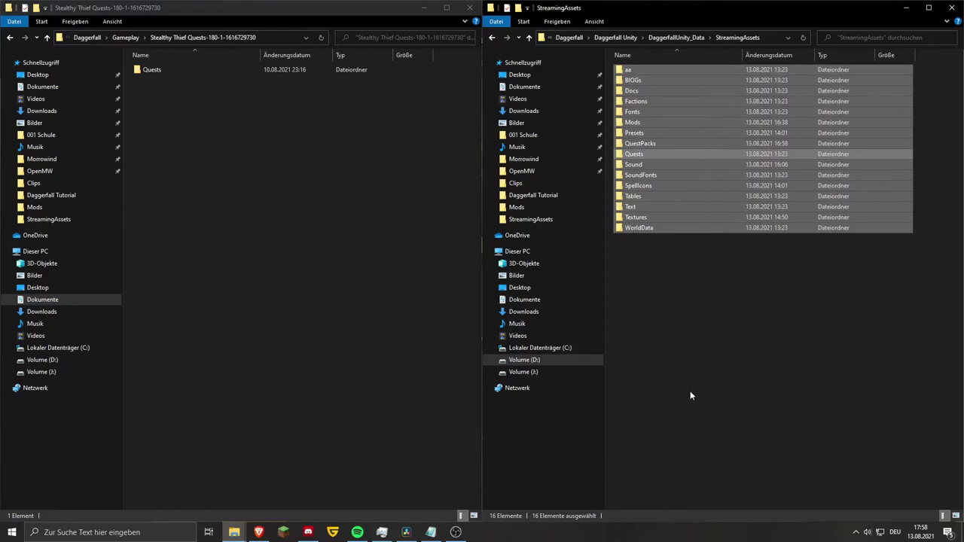
pyautogui.click(690, 393)
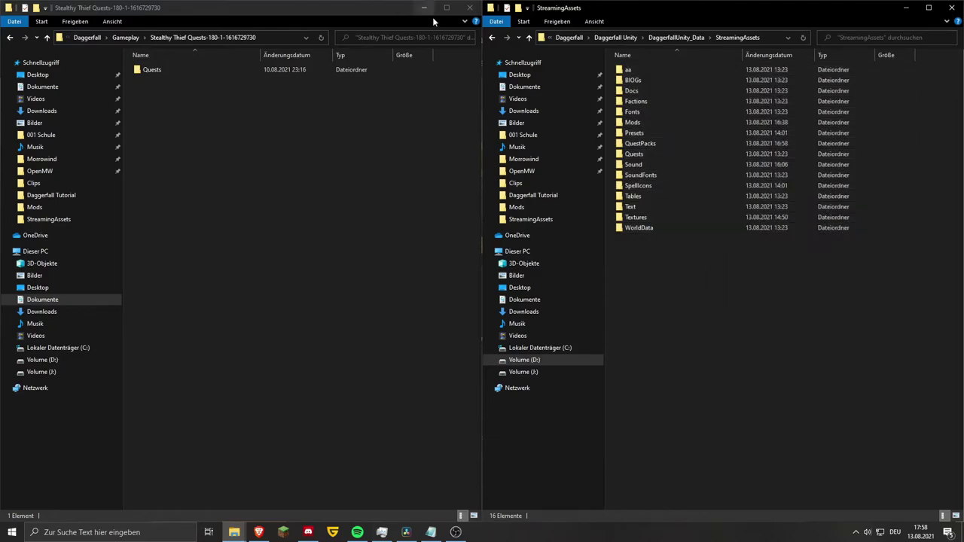
pyautogui.doubleClick(670, 142)
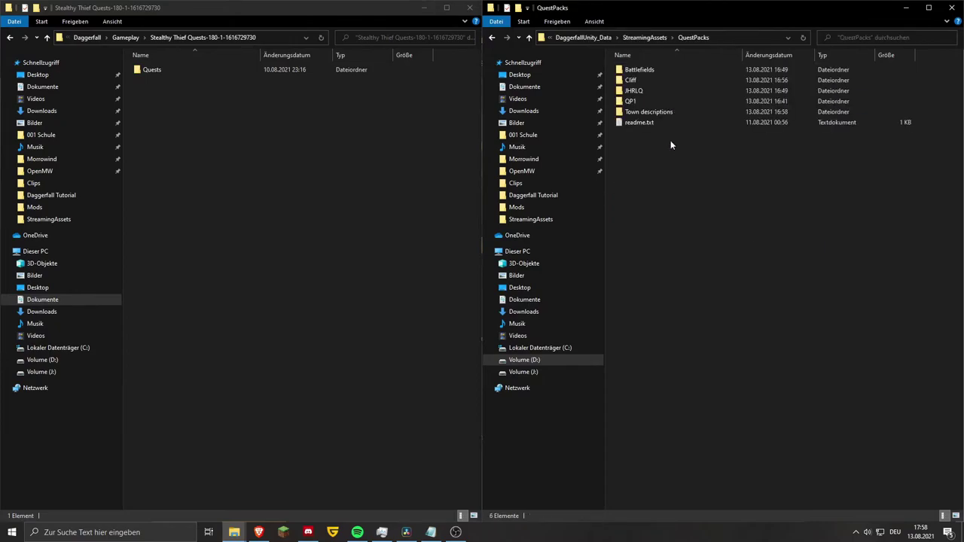
pyautogui.click(648, 38)
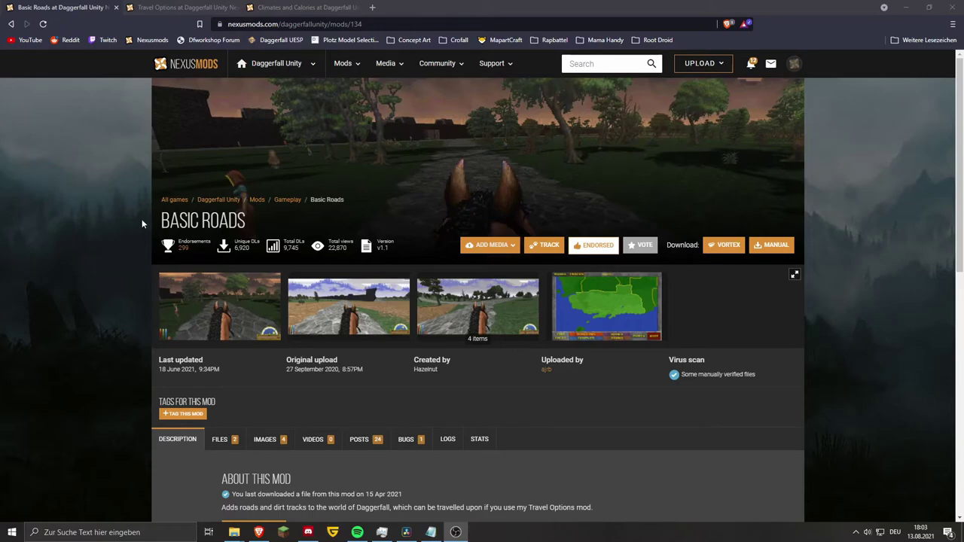
# Step: Switch to the browser's Basic Roads mod page, view its Daggerfall road map image, and open the first horseback screenshot
pyautogui.moveTo(161, 220); pyautogui.dragTo(246, 220)
pyautogui.click(255, 238)
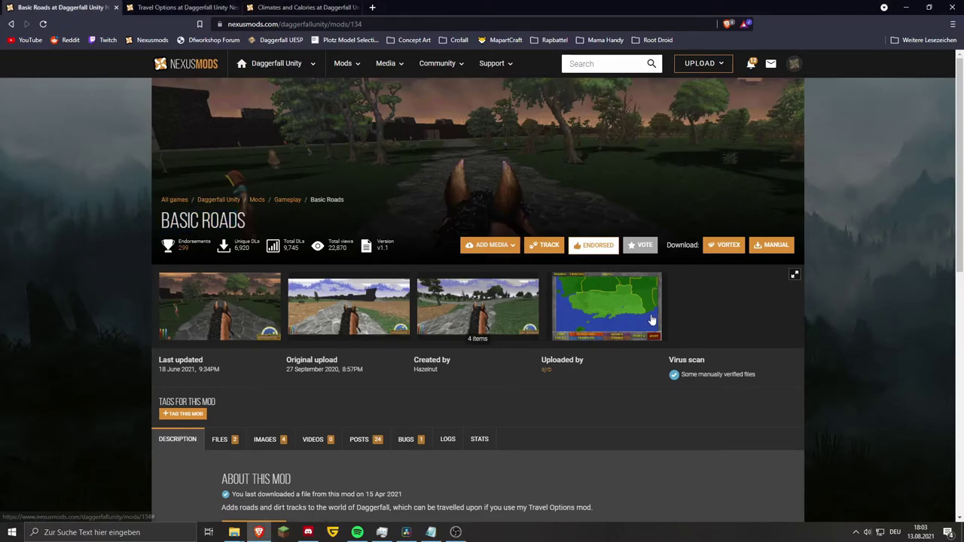
pyautogui.click(615, 316)
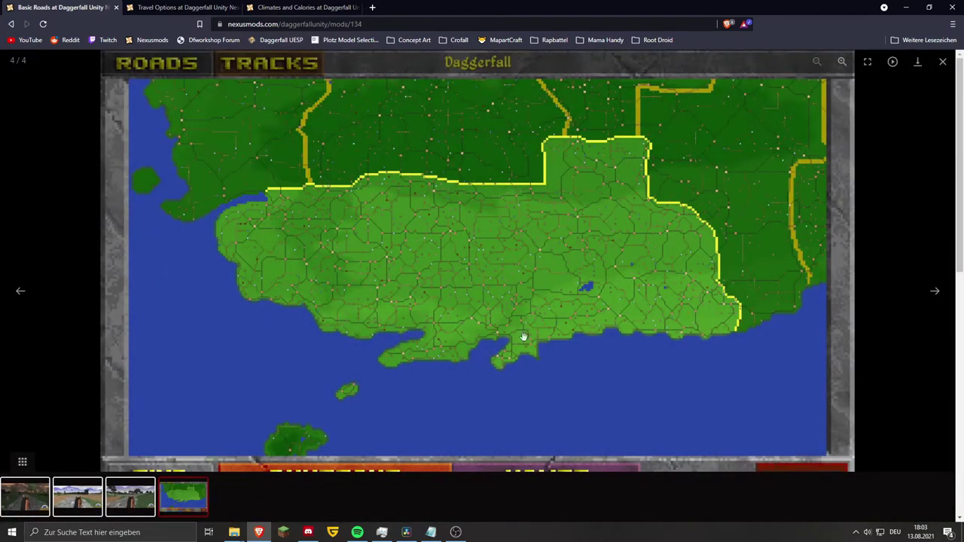
pyautogui.click(942, 61)
pyautogui.click(610, 309)
pyautogui.click(944, 62)
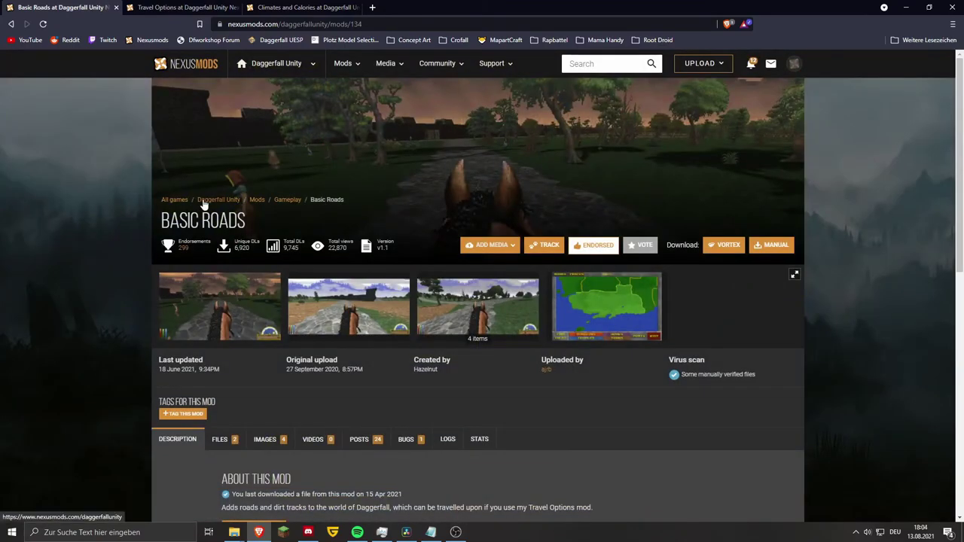
pyautogui.click(207, 326)
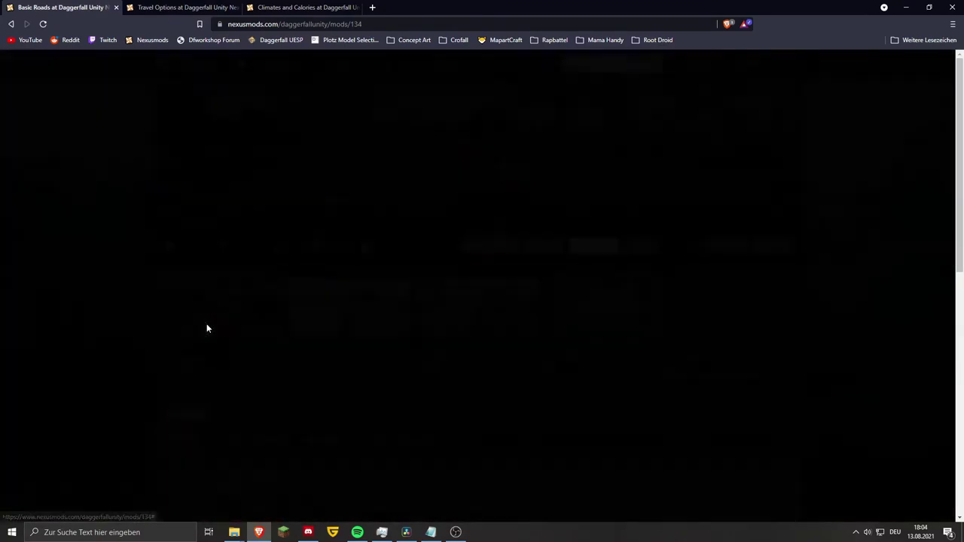